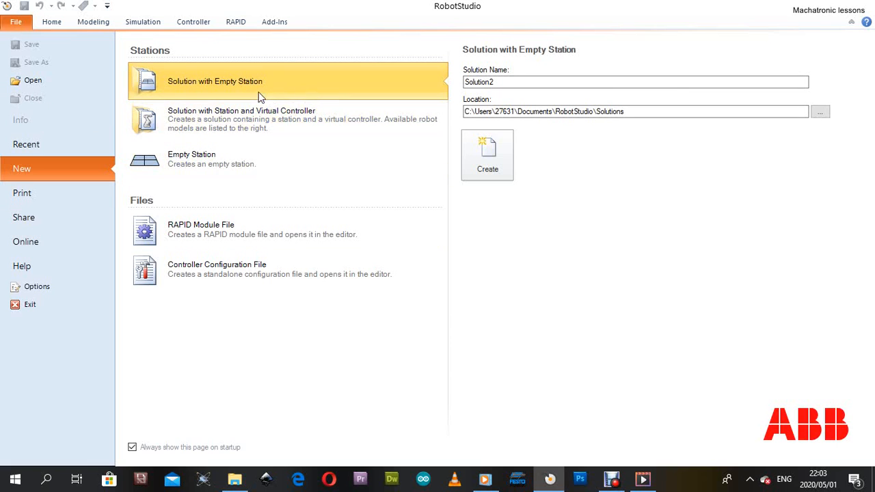
Step: Create a new empty station and widen the 3D view by narrowing the Layout and Documents panes
{"action": "left_click", "coordinate": [278, 173]}
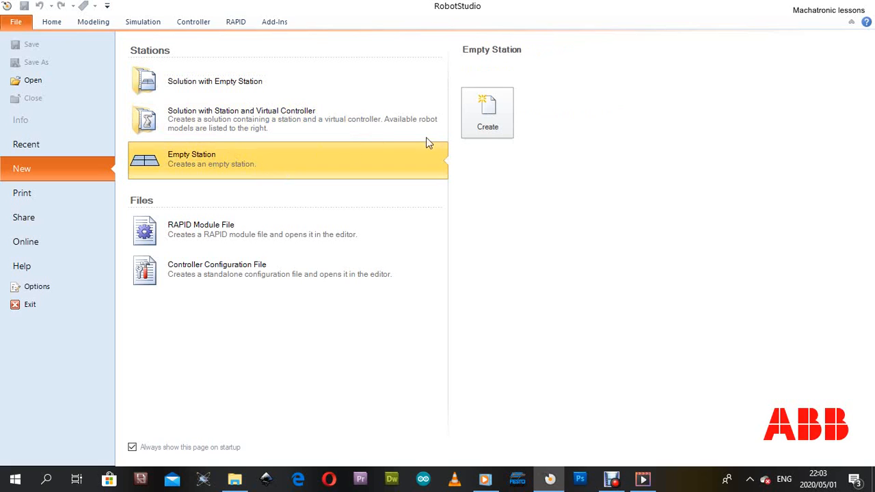
{"action": "left_click", "coordinate": [495, 127]}
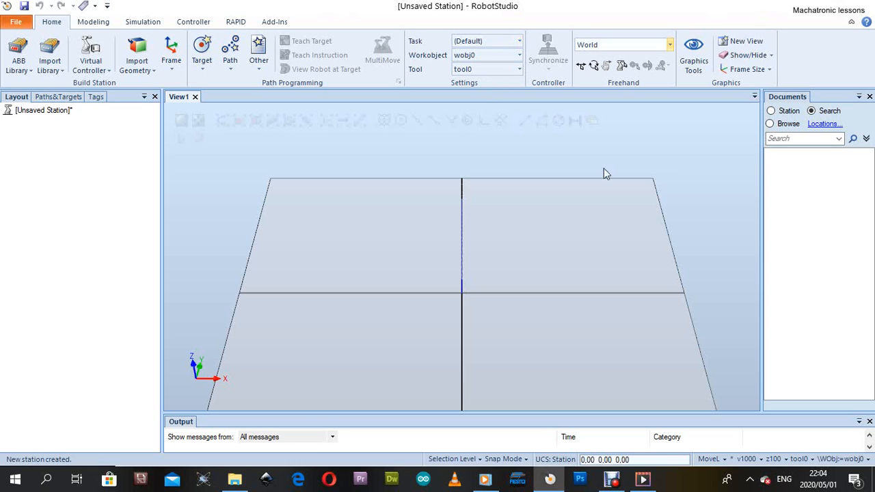
{"action": "left_click_drag", "start_coordinate": [763, 196], "coordinate": [790, 190]}
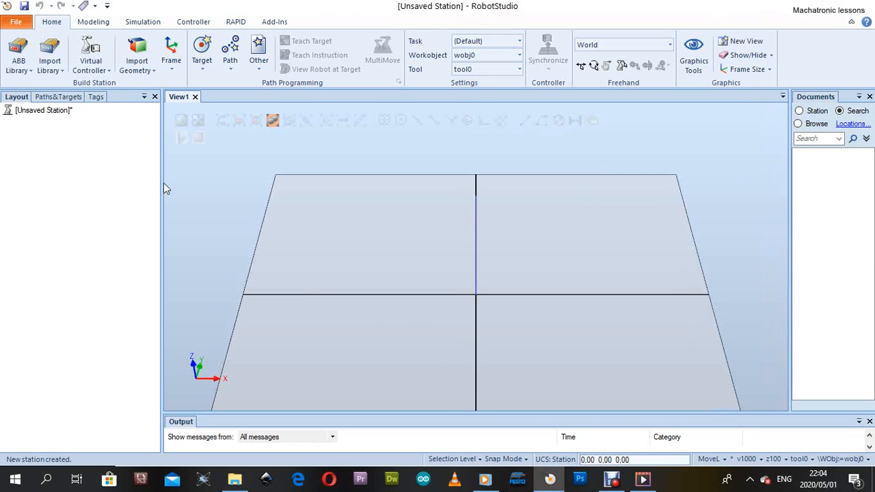
{"action": "left_click_drag", "start_coordinate": [162, 182], "coordinate": [120, 177]}
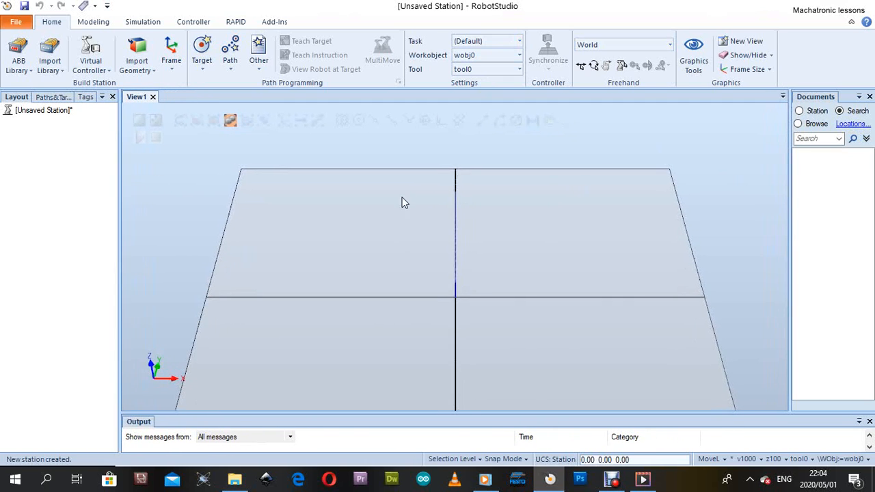
Step: Import an IRB 2400 robot from the ABB Library in the IRB 2400/10 version
{"action": "scroll", "coordinate": [281, 203], "scroll_direction": "down", "scroll_amount": 2}
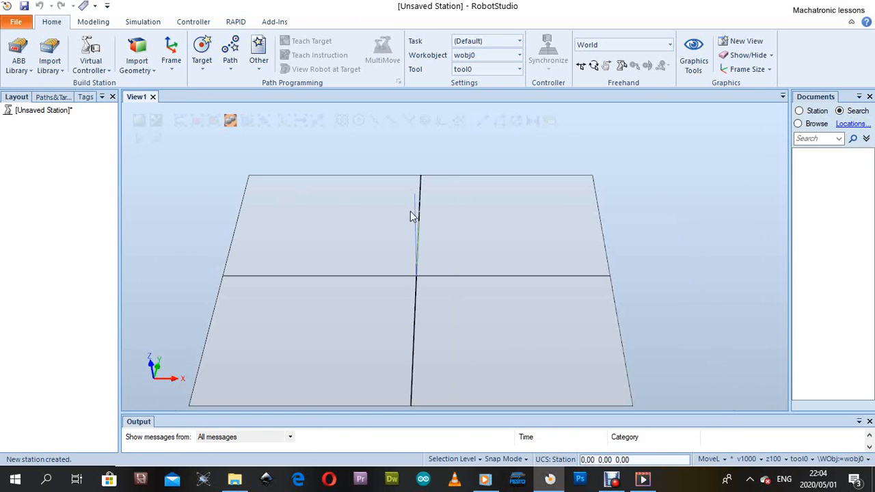
{"action": "left_click_drag", "start_coordinate": [499, 275], "coordinate": [455, 276], "text": "ctrl+shift"}
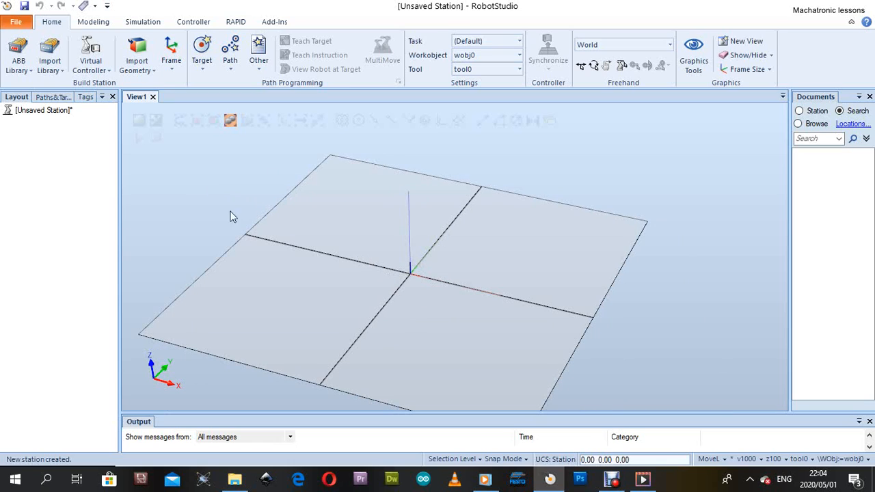
{"action": "scroll", "coordinate": [395, 256], "scroll_direction": "down", "scroll_amount": 2}
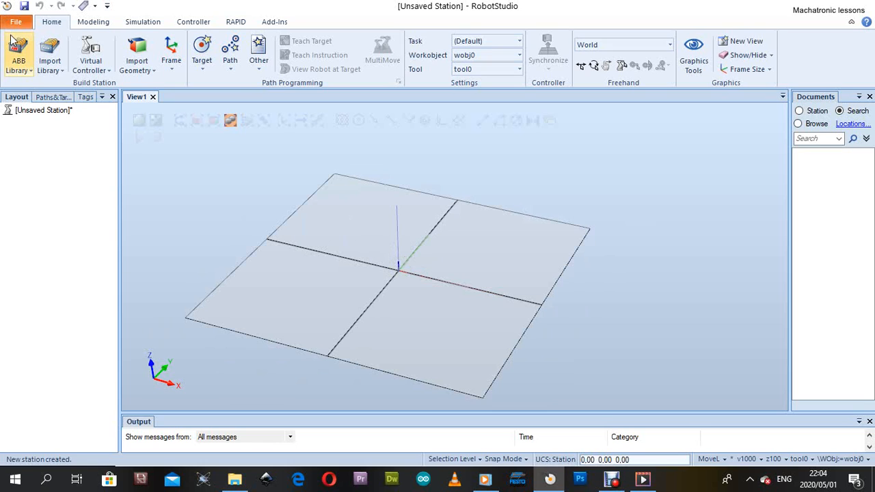
{"action": "left_click", "coordinate": [22, 71]}
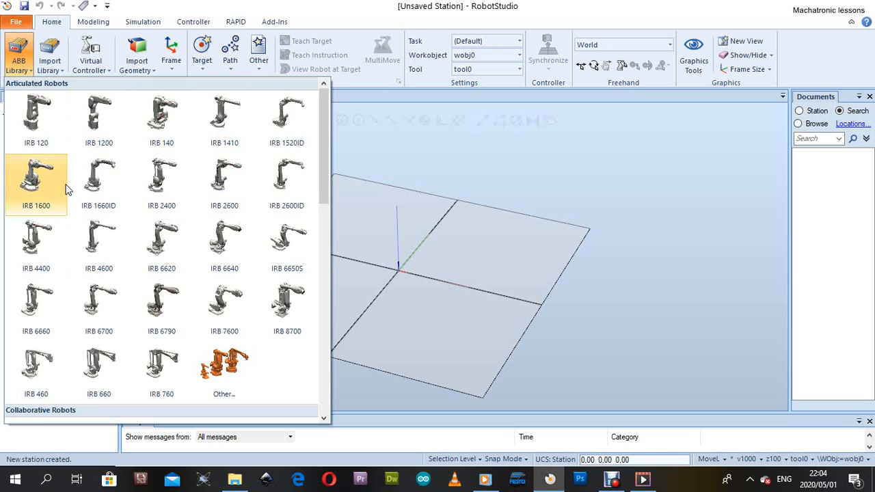
{"action": "left_click", "coordinate": [162, 186]}
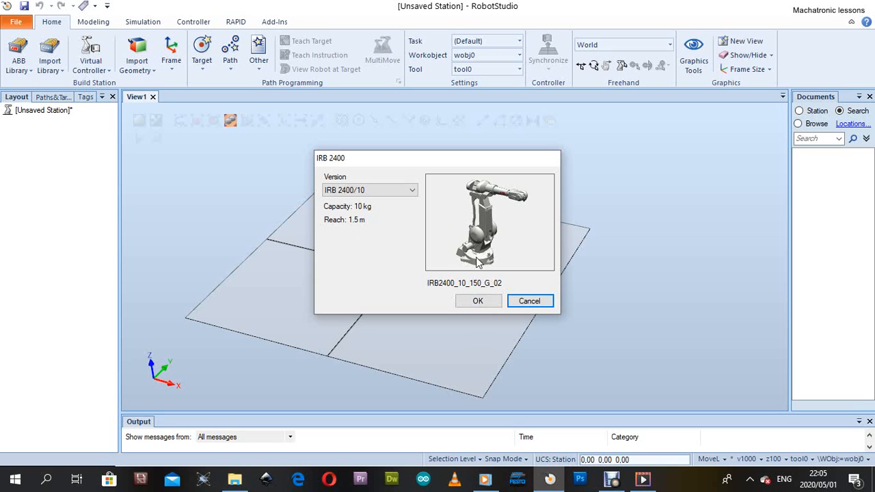
{"action": "left_click", "coordinate": [477, 300]}
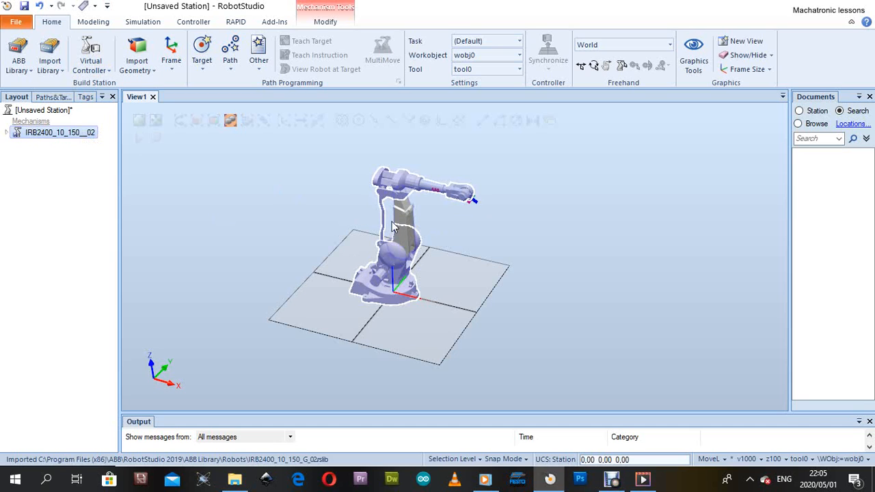
Step: Create a virtual controller from the layout with RobotWare 6.10.02.00 and the IRB 2400 mechanism, keeping the default options
{"action": "left_click", "coordinate": [107, 71]}
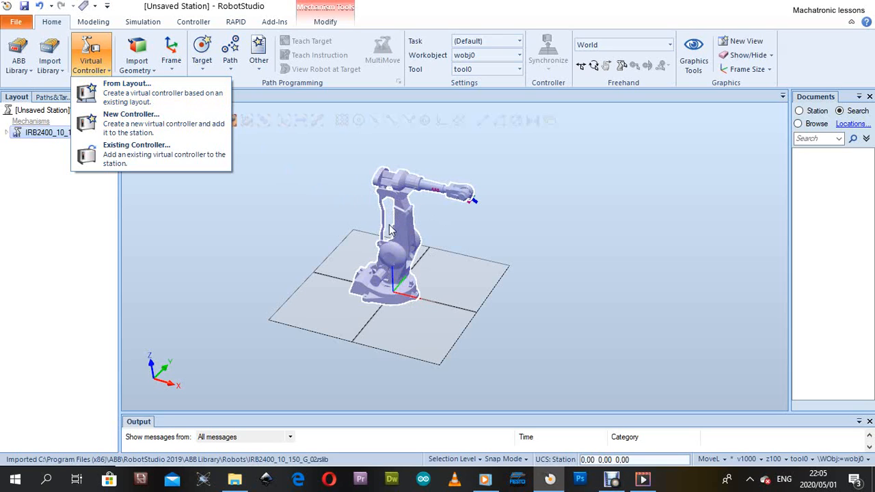
{"action": "left_click", "coordinate": [123, 101]}
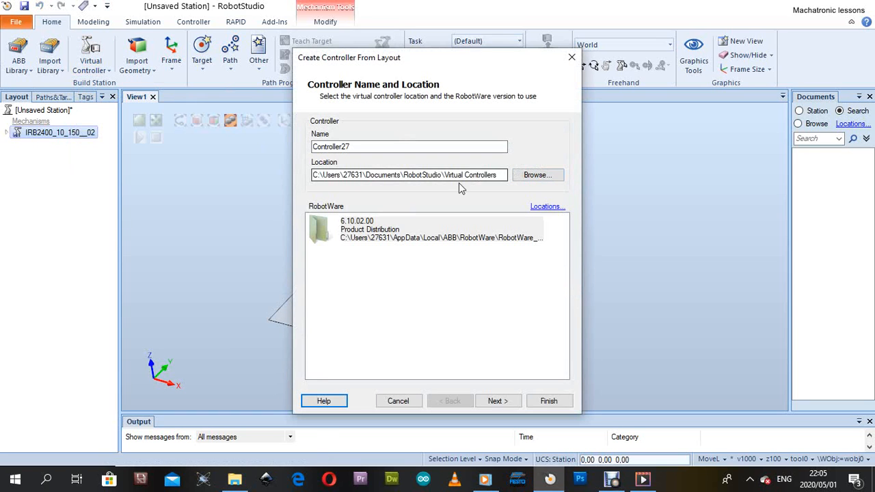
{"action": "left_click_drag", "start_coordinate": [512, 61], "coordinate": [670, 72]}
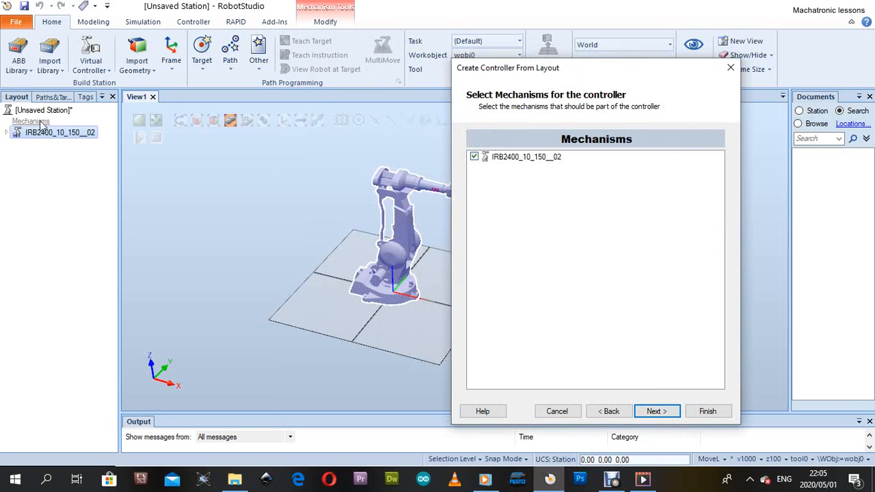
{"action": "left_click", "coordinate": [656, 412]}
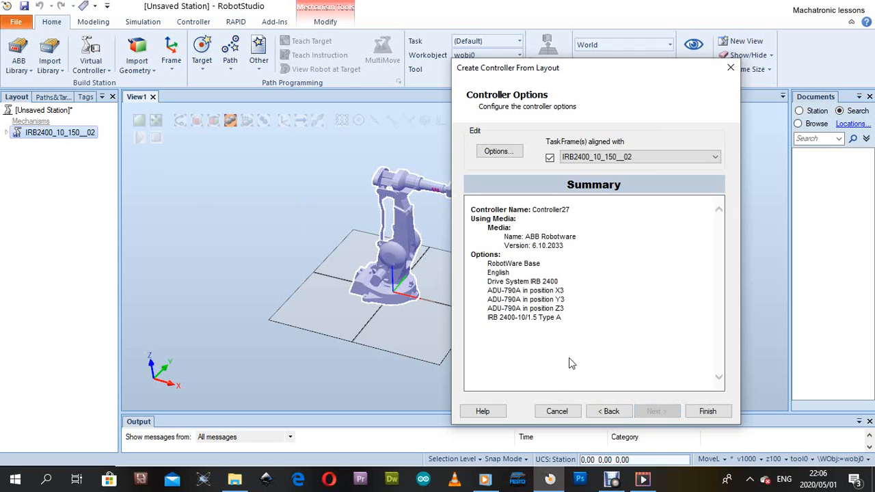
{"action": "left_click", "coordinate": [708, 411]}
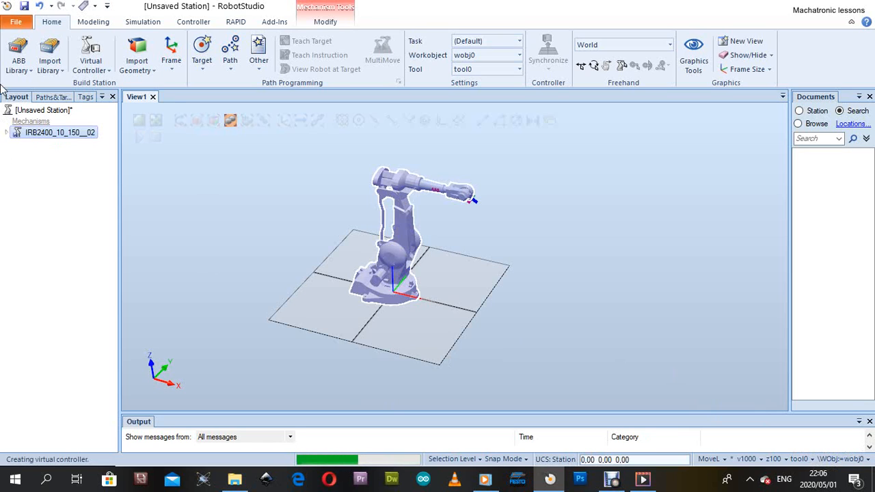
Step: Examine the robot from several angles, including a close look at the mounting flange and coordinate frame on its wrist
{"action": "scroll", "coordinate": [242, 180], "scroll_direction": "down", "scroll_amount": 1}
{"action": "scroll", "coordinate": [353, 181], "scroll_direction": "up", "scroll_amount": 2}
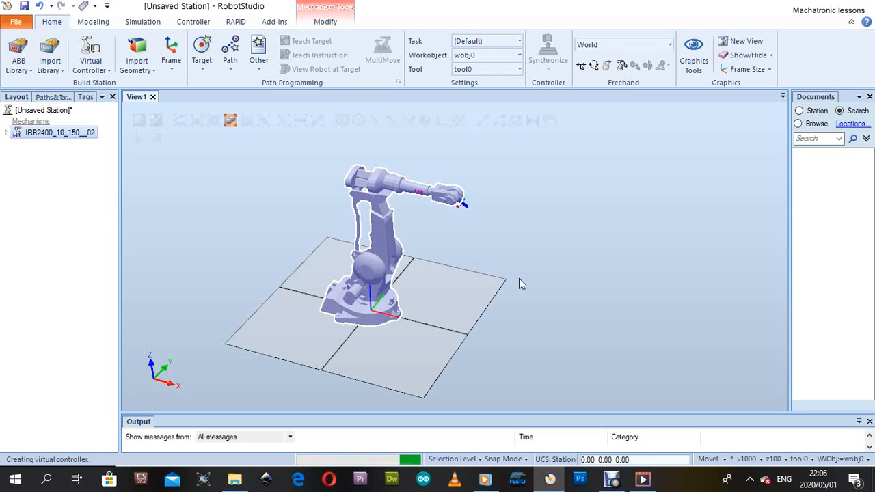
{"action": "scroll", "coordinate": [537, 222], "scroll_direction": "up", "scroll_amount": 2}
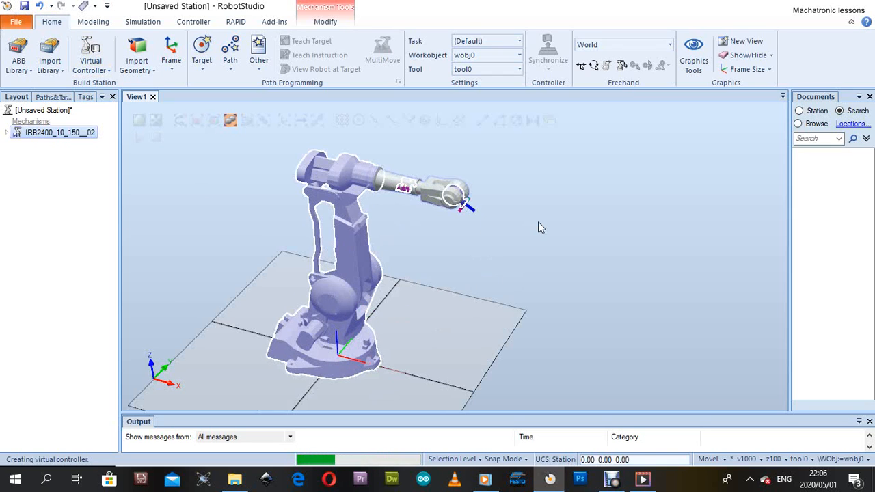
{"action": "left_click_drag", "start_coordinate": [517, 219], "coordinate": [487, 215], "text": "ctrl+shift"}
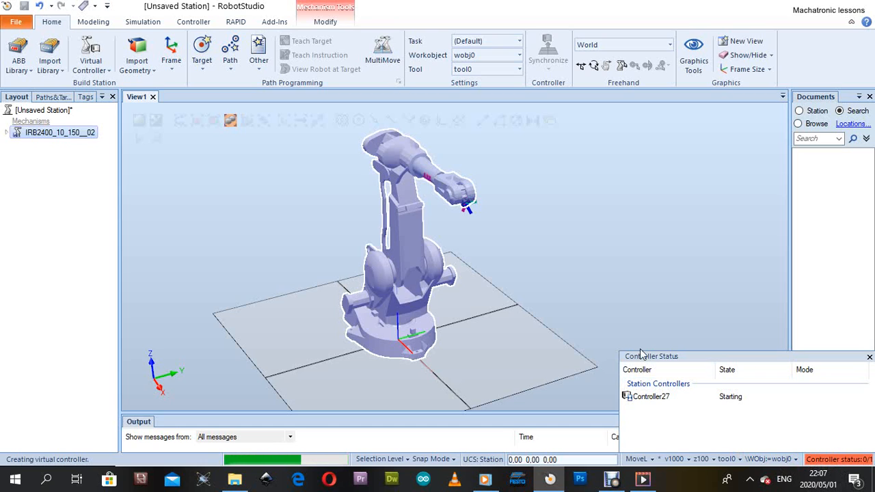
{"action": "scroll", "coordinate": [404, 247], "scroll_direction": "down", "scroll_amount": 2}
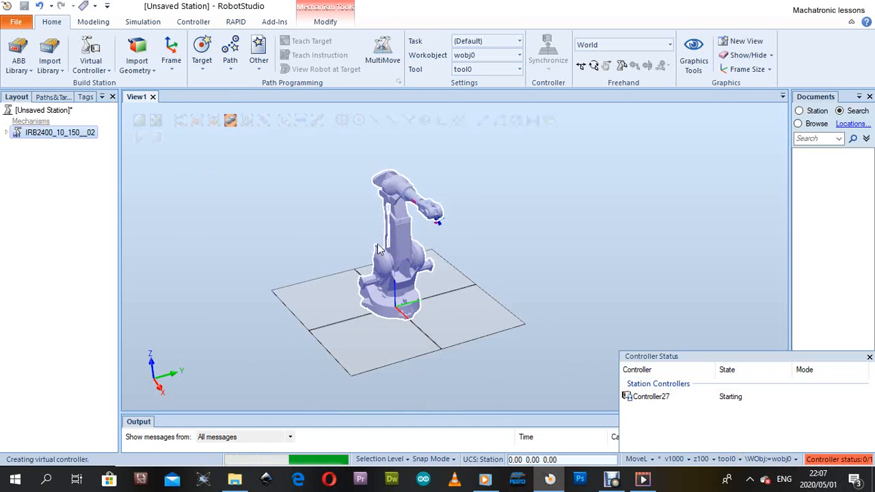
{"action": "scroll", "coordinate": [431, 217], "scroll_direction": "up", "scroll_amount": 4}
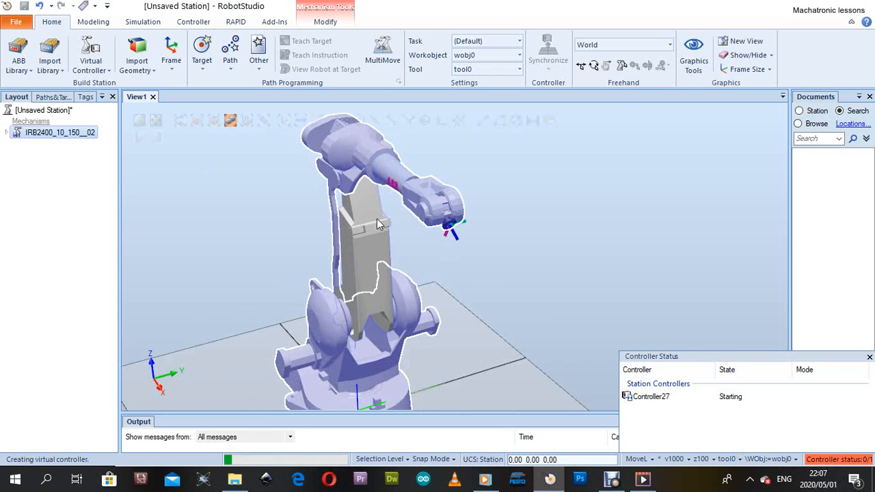
{"action": "scroll", "coordinate": [456, 235], "scroll_direction": "up", "scroll_amount": 5}
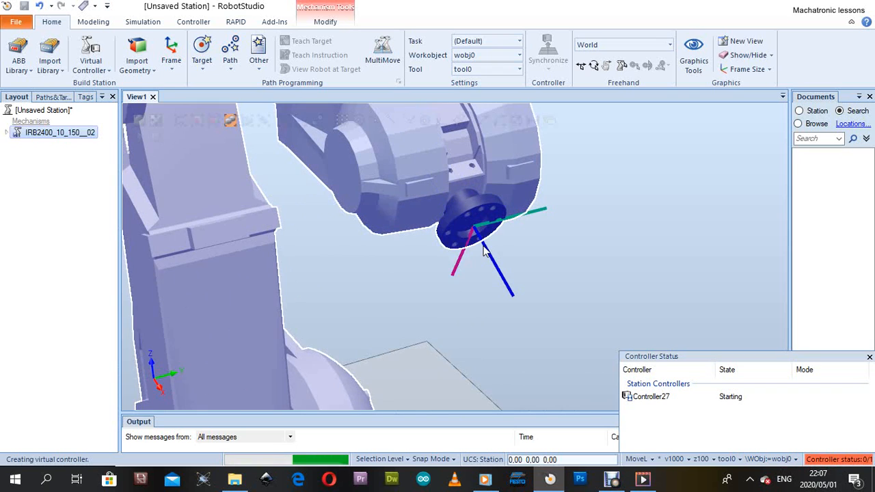
{"action": "scroll", "coordinate": [485, 234], "scroll_direction": "down", "scroll_amount": 1}
{"action": "scroll", "coordinate": [487, 234], "scroll_direction": "down", "scroll_amount": 3}
{"action": "scroll", "coordinate": [484, 246], "scroll_direction": "up", "scroll_amount": 2}
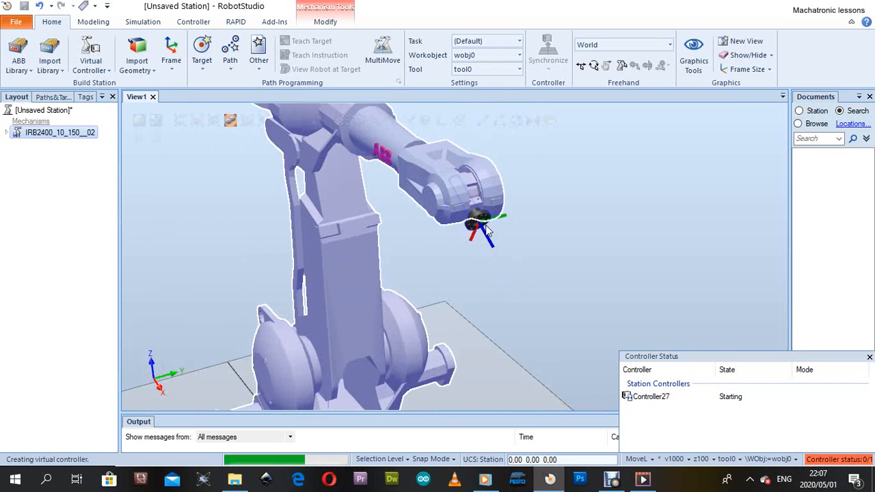
{"action": "scroll", "coordinate": [479, 236], "scroll_direction": "down", "scroll_amount": 4}
{"action": "scroll", "coordinate": [381, 228], "scroll_direction": "down", "scroll_amount": 2}
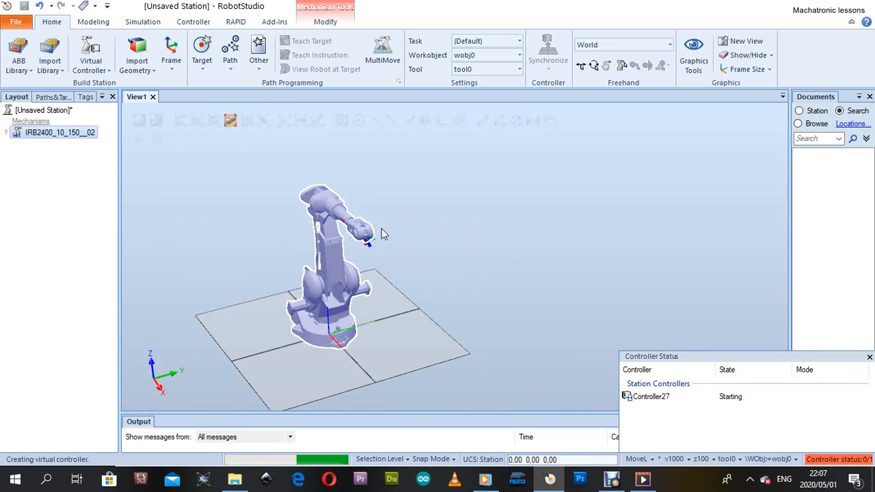
{"action": "scroll", "coordinate": [347, 246], "scroll_direction": "up", "scroll_amount": 2}
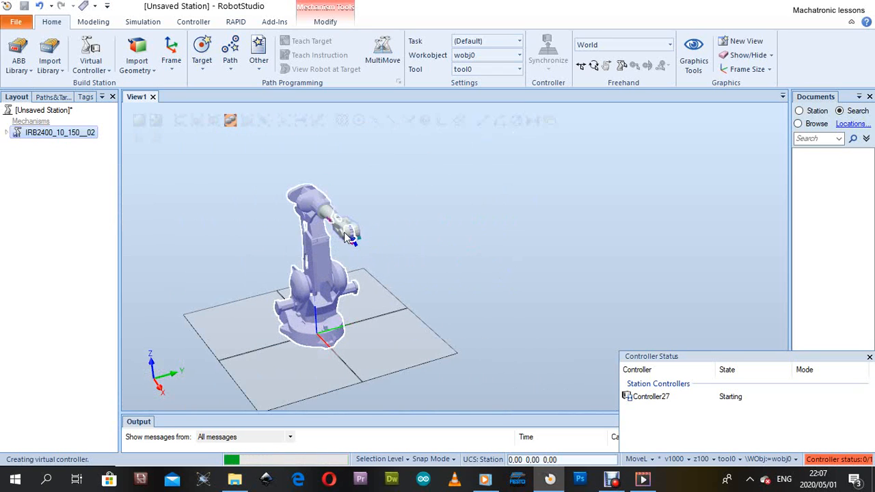
{"action": "left_click_drag", "start_coordinate": [347, 236], "coordinate": [335, 273], "text": "ctrl+shift"}
{"action": "scroll", "coordinate": [336, 268], "scroll_direction": "up", "scroll_amount": 5}
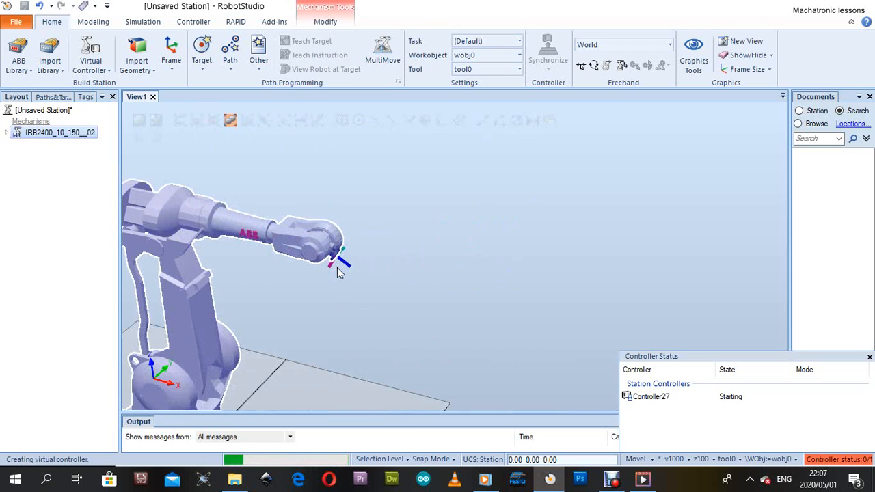
{"action": "left_click_drag", "start_coordinate": [388, 265], "coordinate": [368, 265], "text": "ctrl+shift"}
{"action": "scroll", "coordinate": [368, 267], "scroll_direction": "up", "scroll_amount": 5}
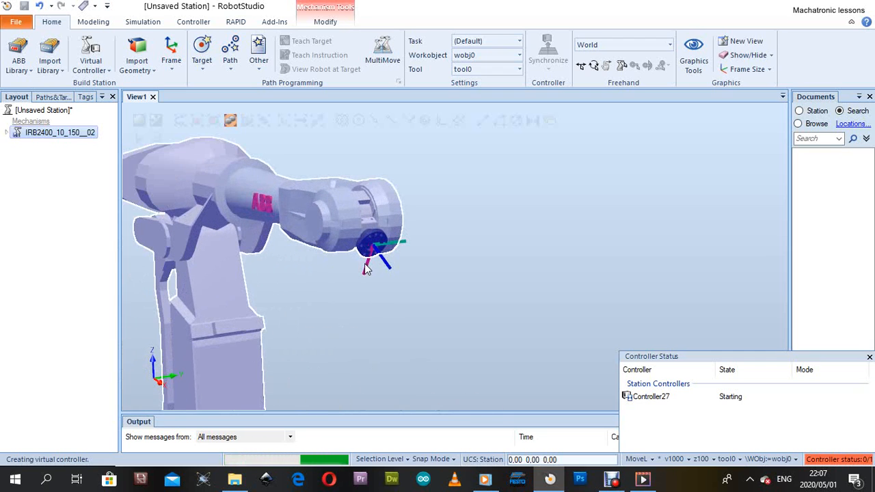
{"action": "scroll", "coordinate": [369, 247], "scroll_direction": "up", "scroll_amount": 2}
{"action": "scroll", "coordinate": [371, 243], "scroll_direction": "up", "scroll_amount": 1}
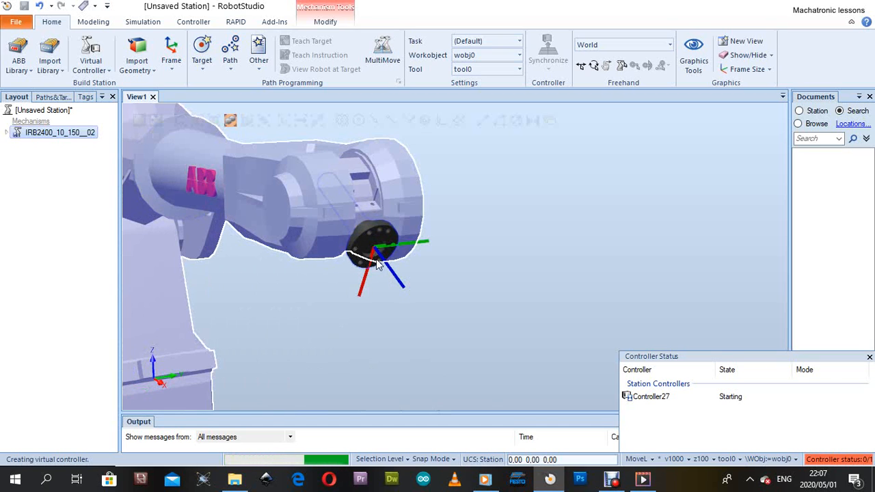
{"action": "scroll", "coordinate": [401, 281], "scroll_direction": "down", "scroll_amount": 6}
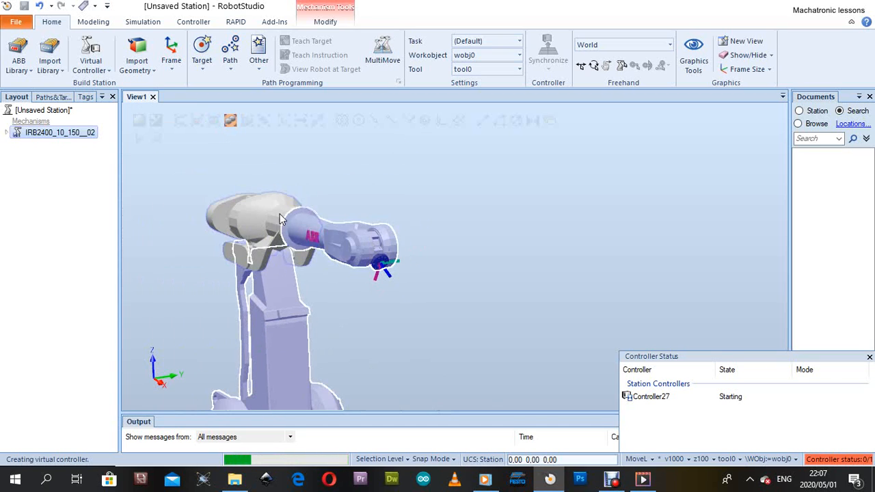
{"action": "scroll", "coordinate": [335, 182], "scroll_direction": "down", "scroll_amount": 3}
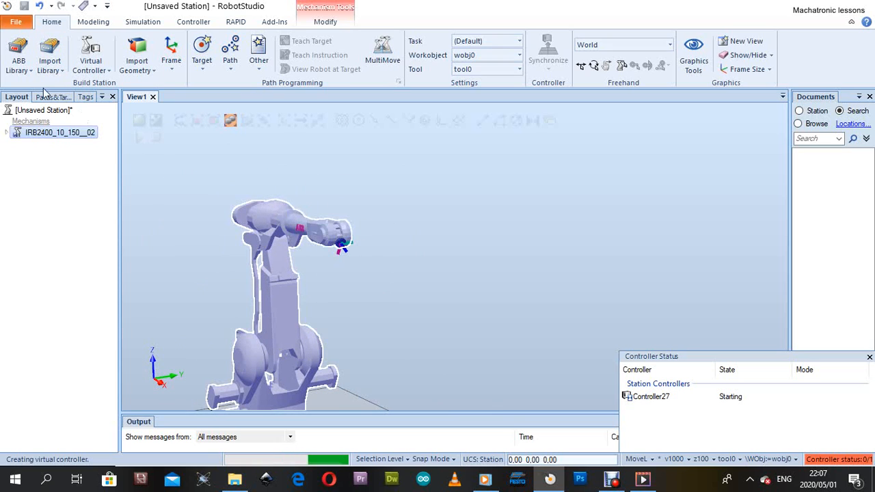
Step: Import myTool from the Training Objects group of the equipment library
{"action": "left_click", "coordinate": [50, 61]}
{"action": "mouse_move", "coordinate": [84, 102]}
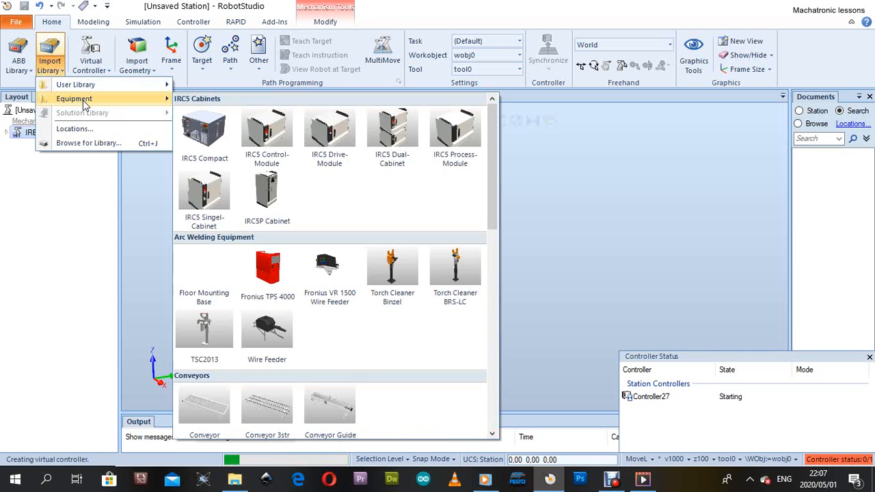
{"action": "scroll", "coordinate": [267, 205], "scroll_direction": "down", "scroll_amount": 5}
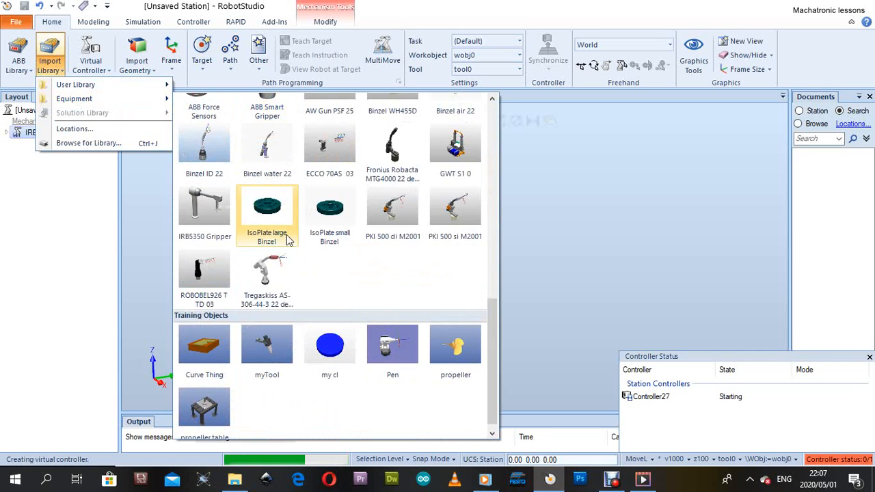
{"action": "scroll", "coordinate": [244, 230], "scroll_direction": "up", "scroll_amount": 2}
{"action": "scroll", "coordinate": [244, 230], "scroll_direction": "down", "scroll_amount": 2}
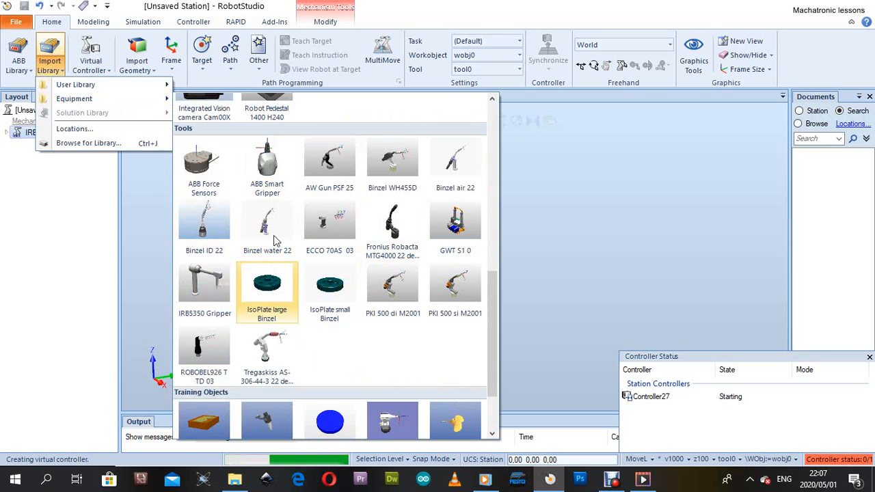
{"action": "scroll", "coordinate": [382, 236], "scroll_direction": "down", "scroll_amount": 2}
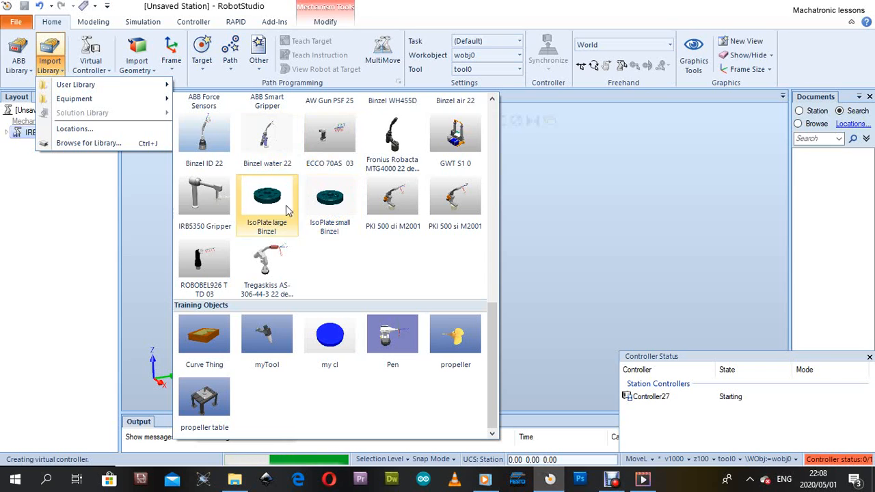
{"action": "scroll", "coordinate": [393, 198], "scroll_direction": "up", "scroll_amount": 3}
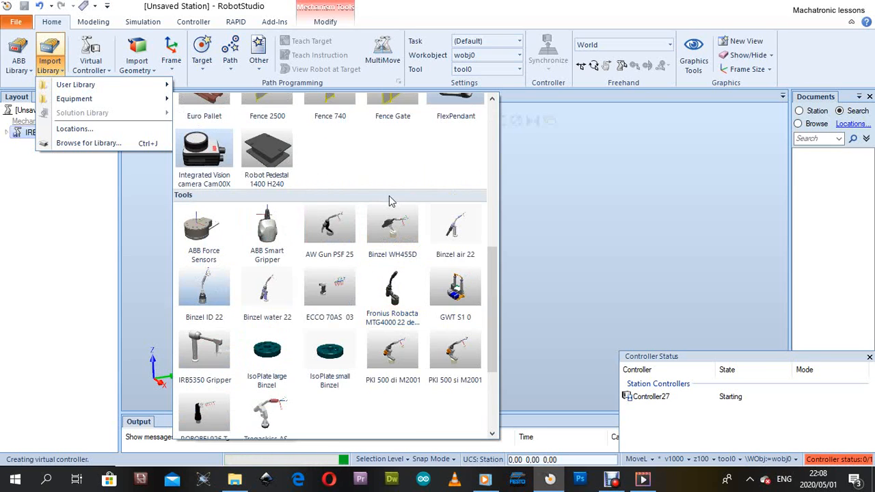
{"action": "scroll", "coordinate": [333, 198], "scroll_direction": "down", "scroll_amount": 3}
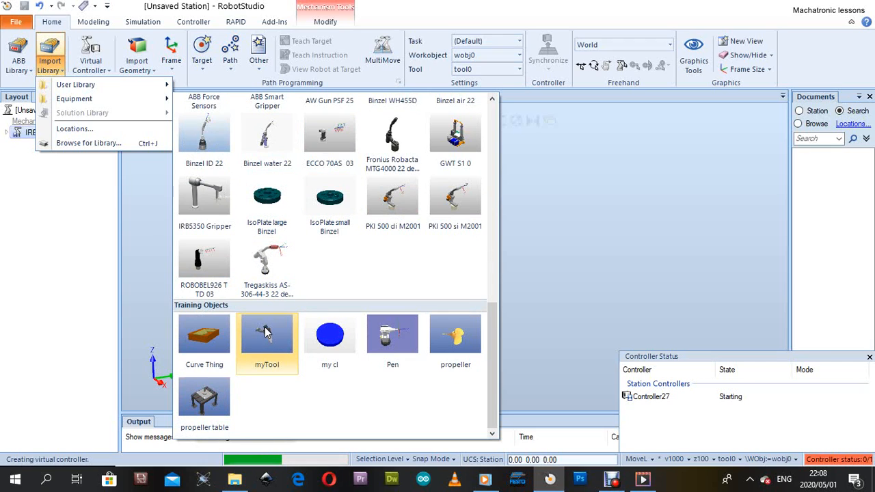
{"action": "left_click", "coordinate": [265, 327]}
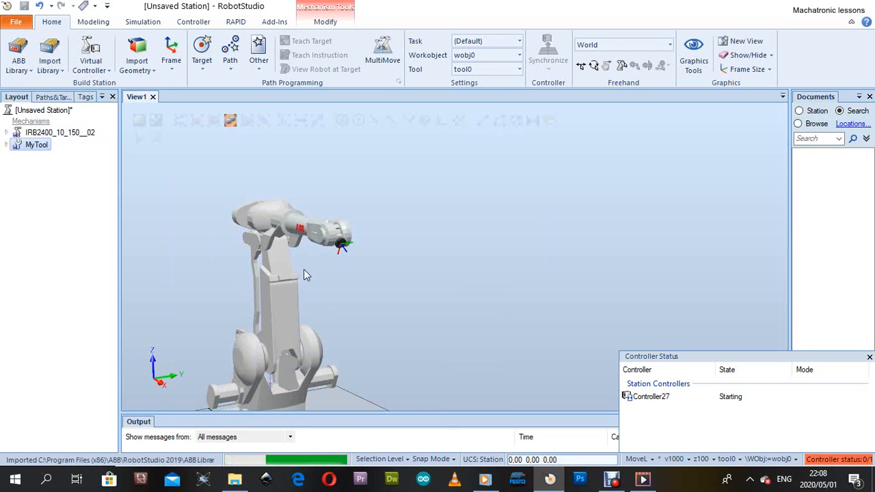
Step: Examine where the imported tool sits at the robot's base and compare it with the mounting flange on the wrist
{"action": "scroll", "coordinate": [311, 269], "scroll_direction": "down", "scroll_amount": 3}
{"action": "scroll", "coordinate": [295, 338], "scroll_direction": "up", "scroll_amount": 2}
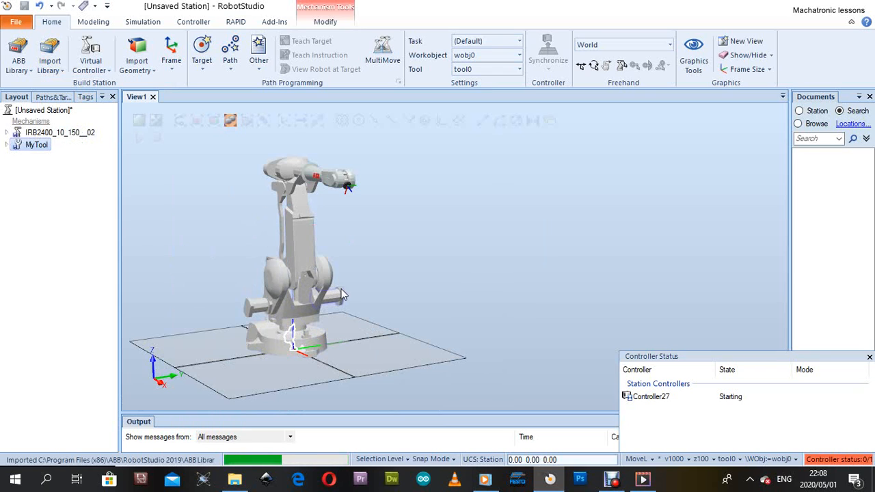
{"action": "scroll", "coordinate": [296, 336], "scroll_direction": "up", "scroll_amount": 4}
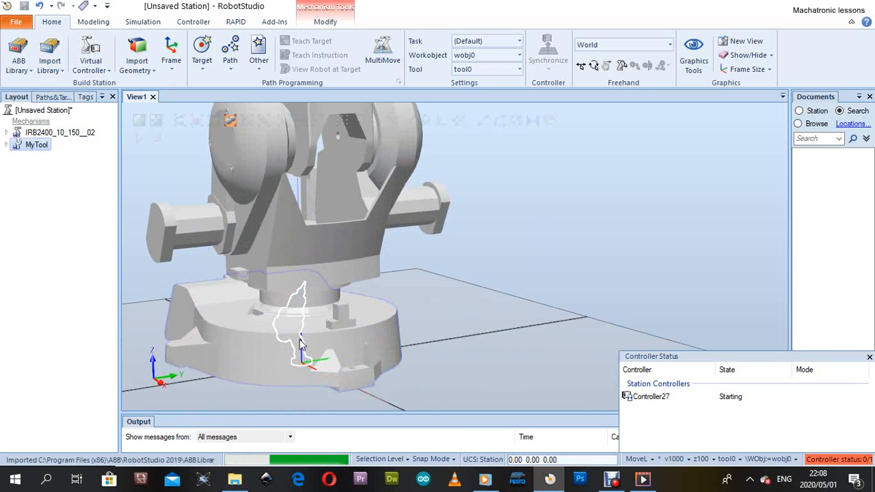
{"action": "scroll", "coordinate": [340, 315], "scroll_direction": "down", "scroll_amount": 4}
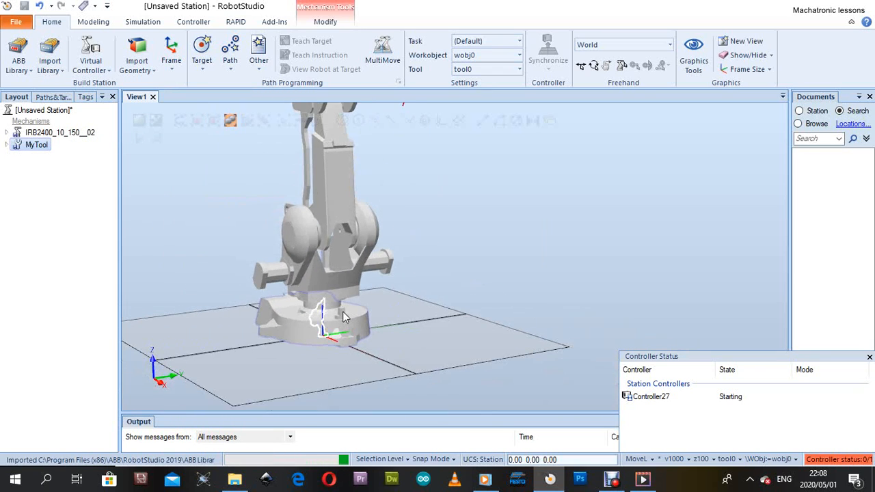
{"action": "scroll", "coordinate": [294, 339], "scroll_direction": "down", "scroll_amount": 5}
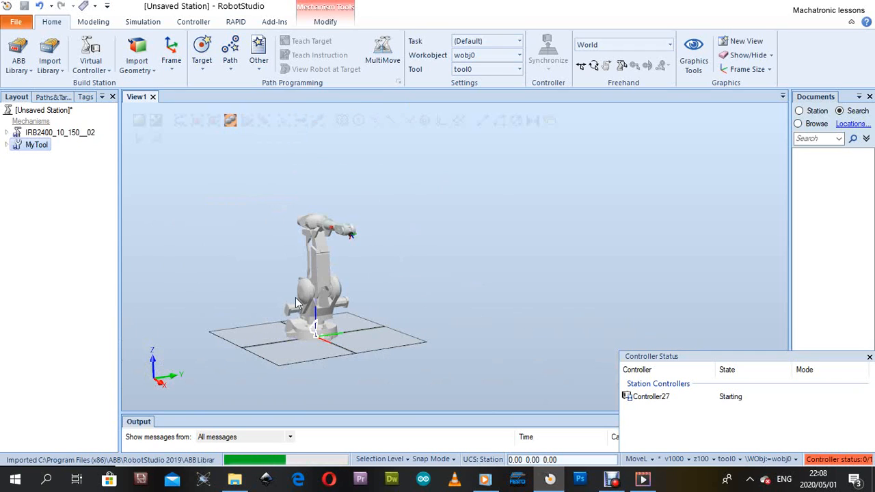
{"action": "scroll", "coordinate": [353, 311], "scroll_direction": "up", "scroll_amount": 3}
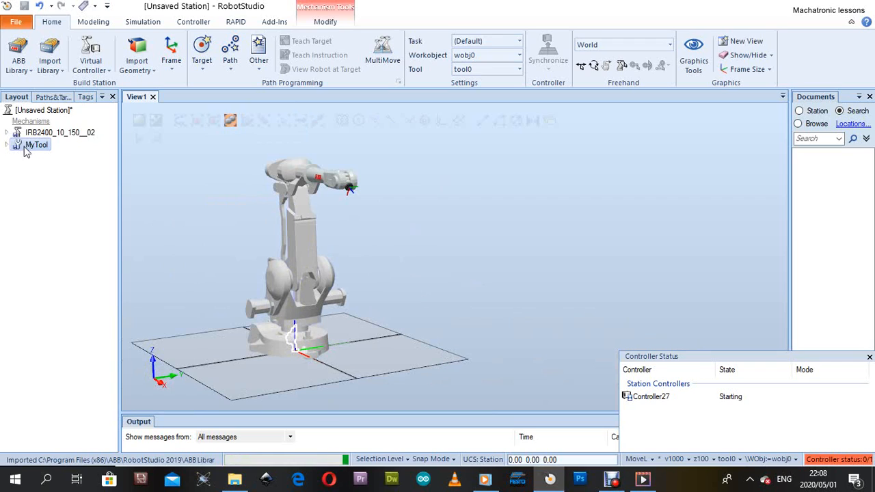
{"action": "mouse_move", "coordinate": [26, 152]}
{"action": "left_mouse_down"}
{"action": "mouse_move", "coordinate": [39, 157]}
{"action": "mouse_move", "coordinate": [69, 134]}
{"action": "mouse_move", "coordinate": [70, 146]}
{"action": "mouse_move", "coordinate": [61, 135]}
{"action": "mouse_move", "coordinate": [38, 147]}
{"action": "left_mouse_up"}
{"action": "scroll", "coordinate": [347, 186], "scroll_direction": "up", "scroll_amount": 3}
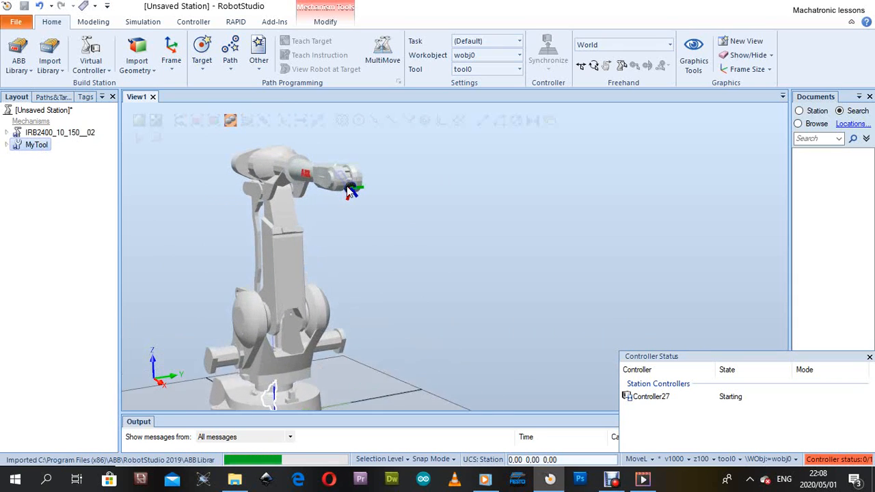
{"action": "left_click_drag", "start_coordinate": [24, 149], "coordinate": [39, 135]}
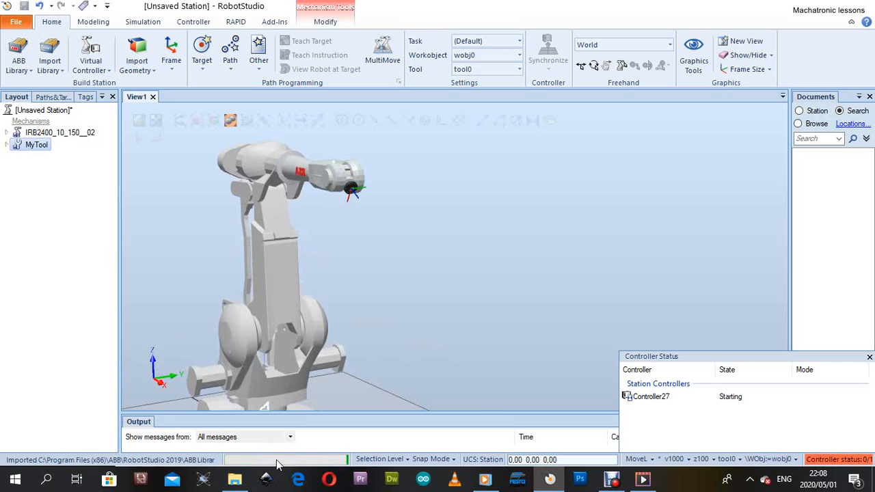
Step: Try to attach MyTool to the IRB2400_10_150__02 robot before its controller has been assigned to it
{"action": "right_click", "coordinate": [29, 148]}
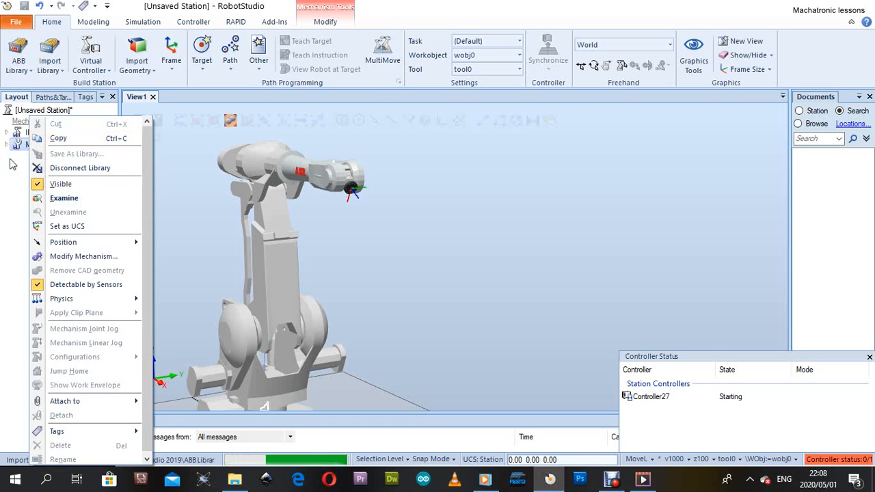
{"action": "mouse_move", "coordinate": [85, 401]}
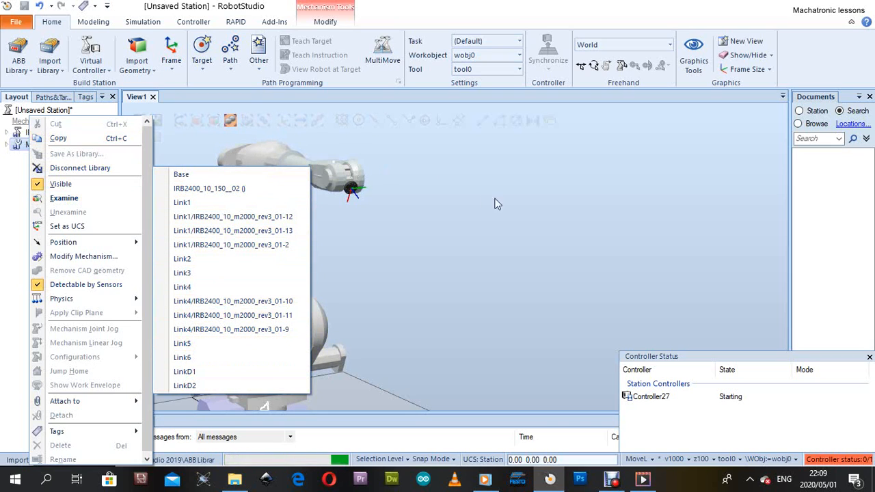
{"action": "left_click", "coordinate": [190, 174]}
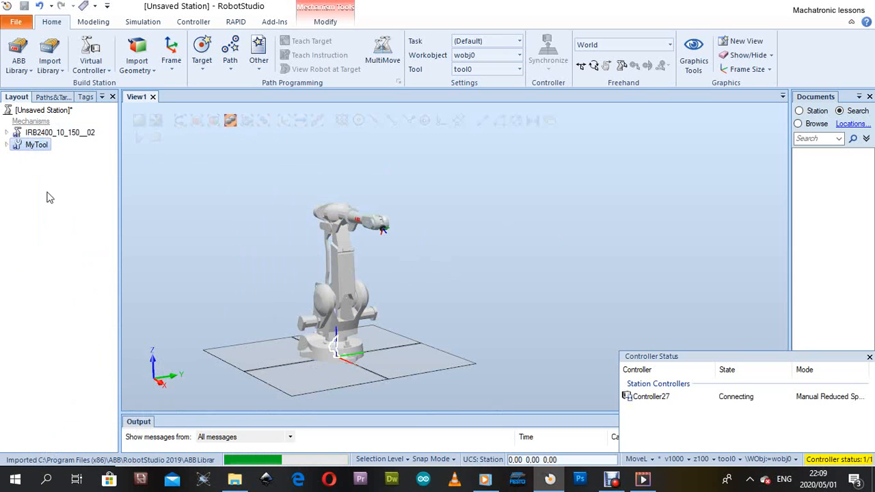
{"action": "right_click", "coordinate": [34, 146]}
{"action": "mouse_move", "coordinate": [80, 435]}
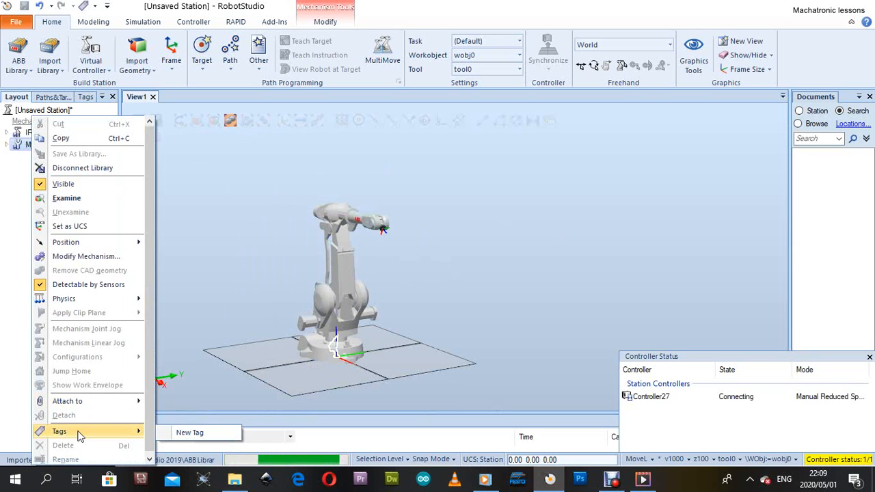
{"action": "mouse_move", "coordinate": [98, 403]}
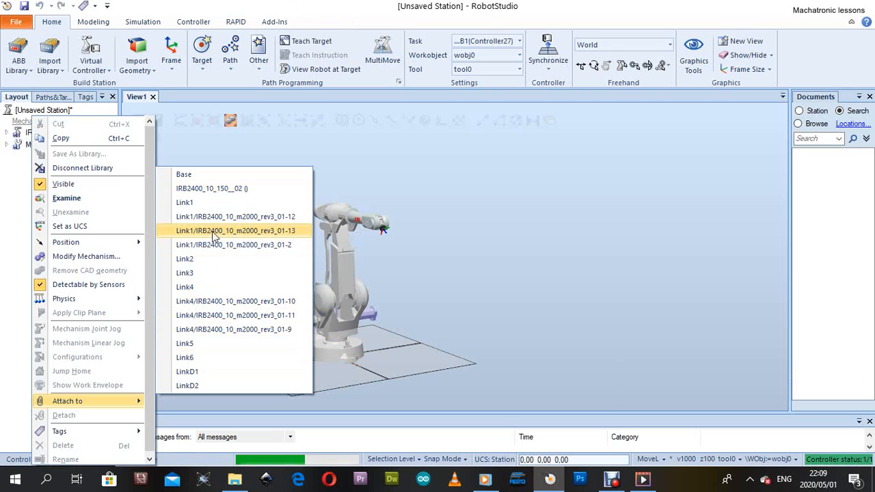
{"action": "left_click", "coordinate": [208, 190]}
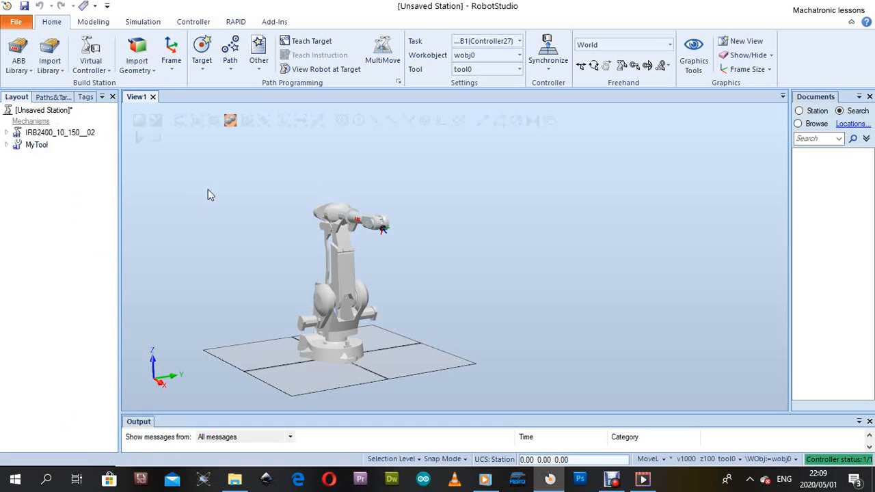
Step: Attach MyTool to IRB2400_10_150__02 (T_ROB1) and accept updating the tool's position
{"action": "left_click", "coordinate": [32, 147]}
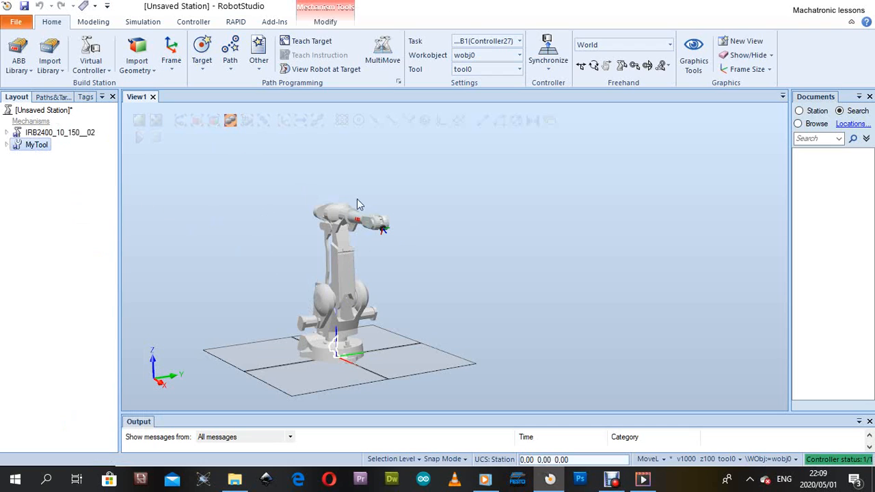
{"action": "left_click", "coordinate": [34, 145]}
{"action": "right_click", "coordinate": [32, 145]}
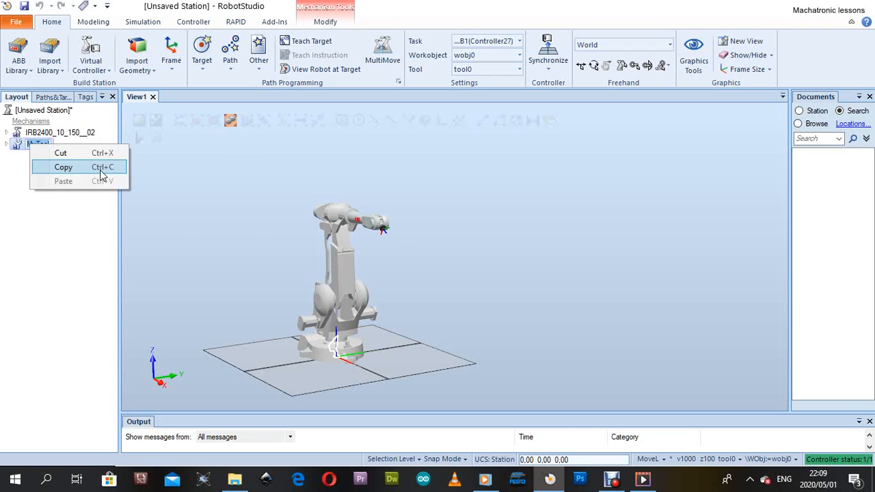
{"action": "left_click", "coordinate": [23, 146]}
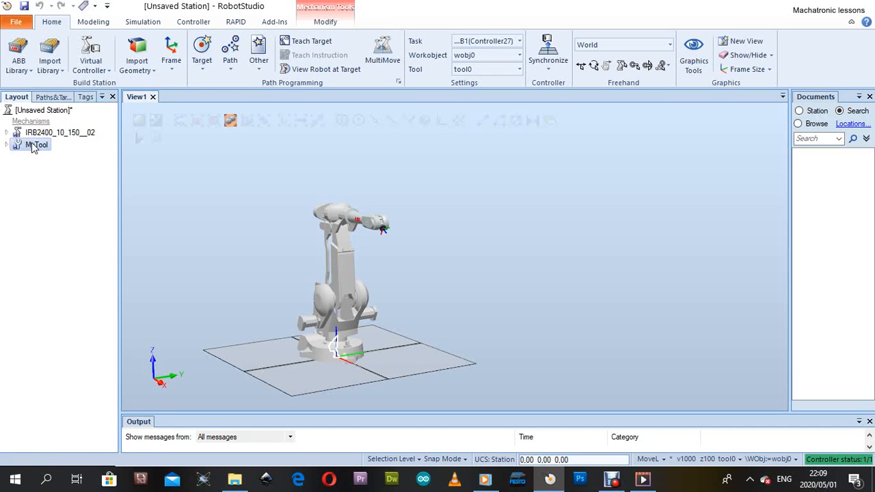
{"action": "right_click", "coordinate": [33, 146]}
{"action": "mouse_move", "coordinate": [148, 402]}
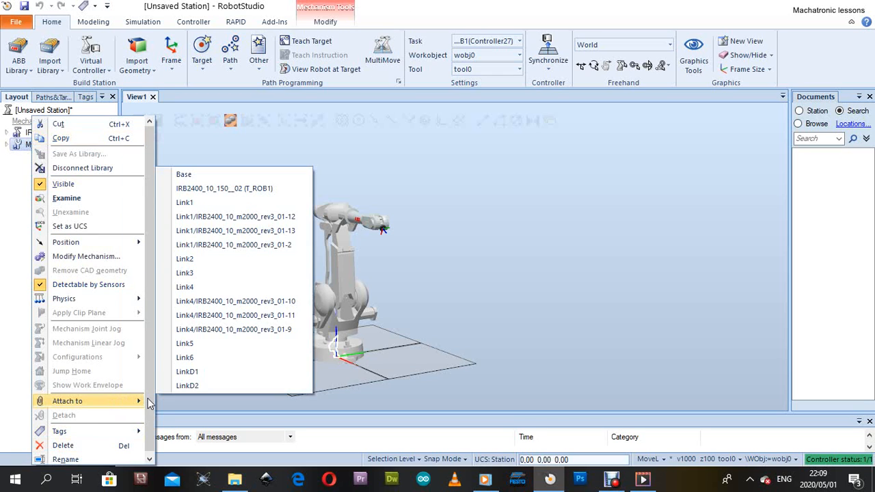
{"action": "left_click", "coordinate": [254, 191]}
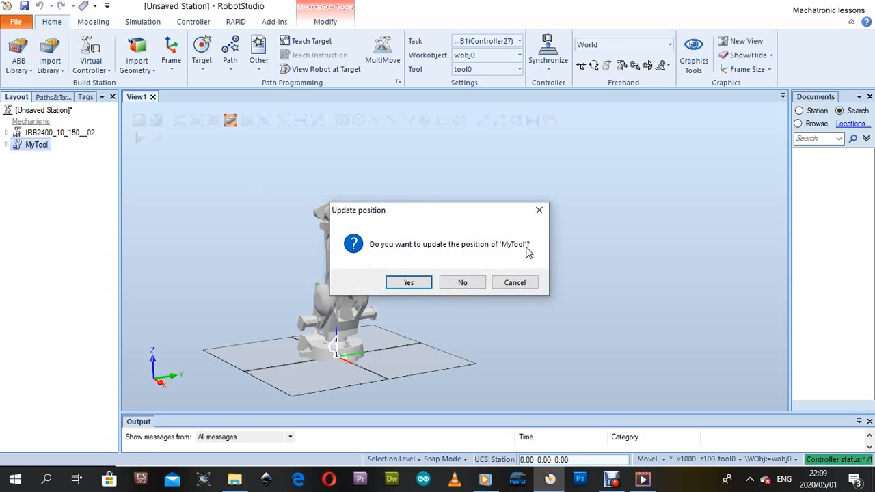
{"action": "left_click", "coordinate": [414, 284]}
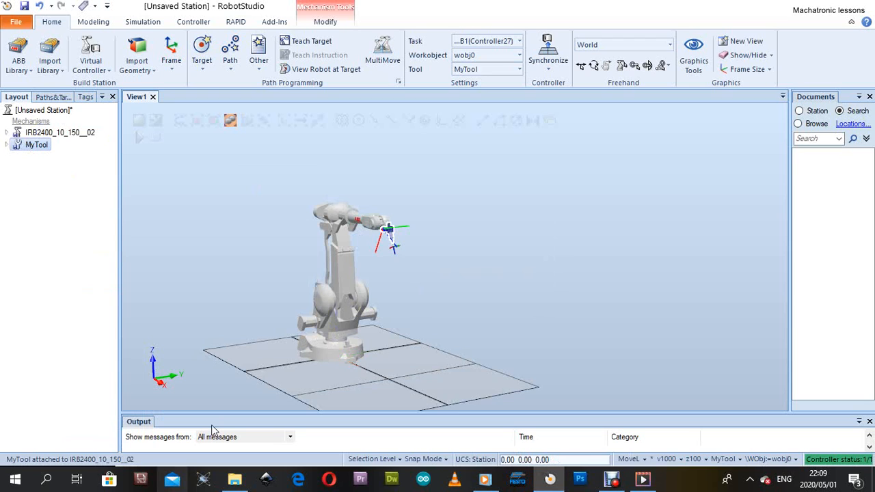
Step: Examine the tool mounted on the robot's wrist up close, and the whole robot on the floor grid from a raised angle
{"action": "scroll", "coordinate": [403, 259], "scroll_direction": "up", "scroll_amount": 10}
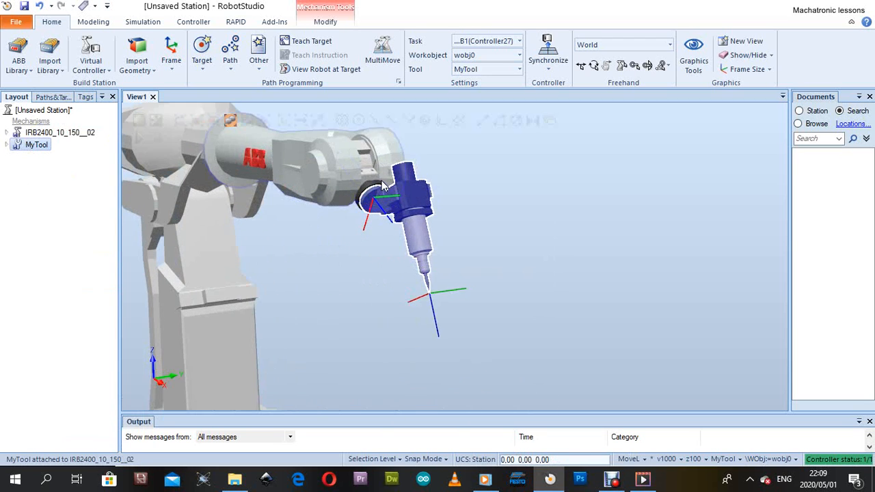
{"action": "scroll", "coordinate": [406, 180], "scroll_direction": "down", "scroll_amount": 5}
{"action": "left_click", "coordinate": [436, 189]}
{"action": "scroll", "coordinate": [437, 181], "scroll_direction": "up", "scroll_amount": 6}
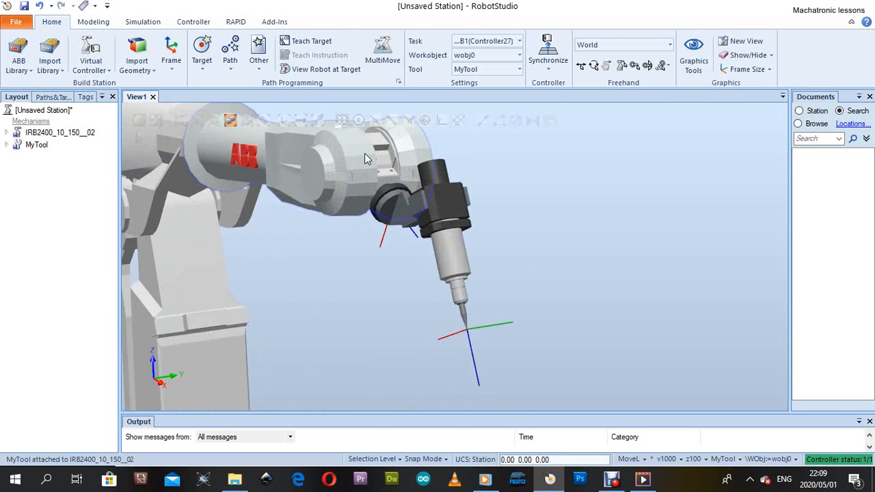
{"action": "scroll", "coordinate": [476, 286], "scroll_direction": "down", "scroll_amount": 10}
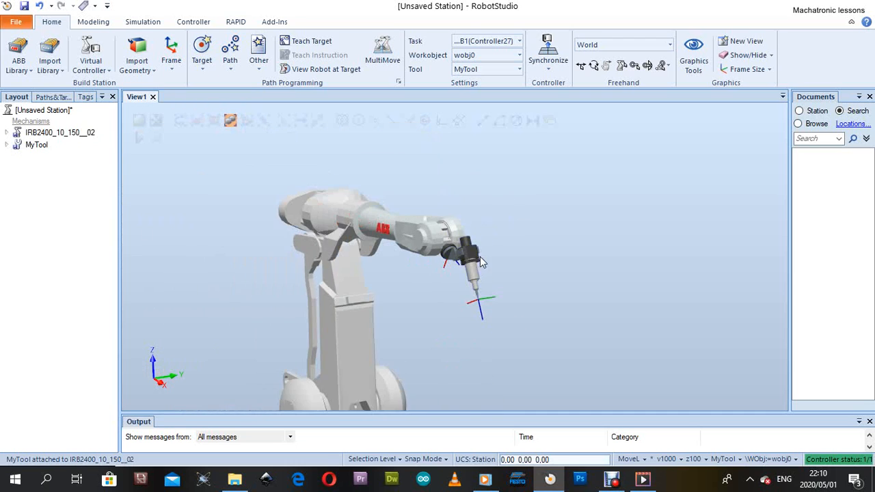
{"action": "scroll", "coordinate": [487, 284], "scroll_direction": "up", "scroll_amount": 3}
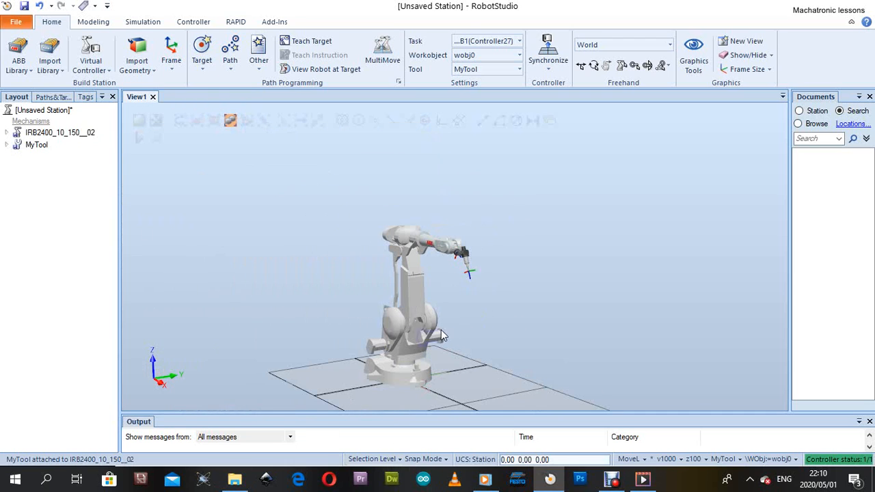
{"action": "scroll", "coordinate": [403, 345], "scroll_direction": "down", "scroll_amount": 4}
{"action": "scroll", "coordinate": [543, 325], "scroll_direction": "up", "scroll_amount": 2}
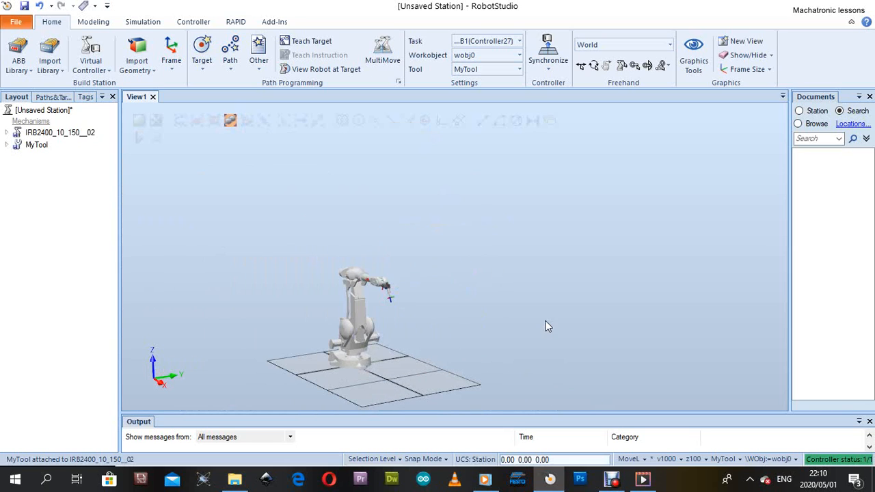
{"action": "left_click_drag", "start_coordinate": [474, 330], "coordinate": [460, 315], "text": "ctrl+shift"}
{"action": "scroll", "coordinate": [482, 350], "scroll_direction": "up", "scroll_amount": 6}
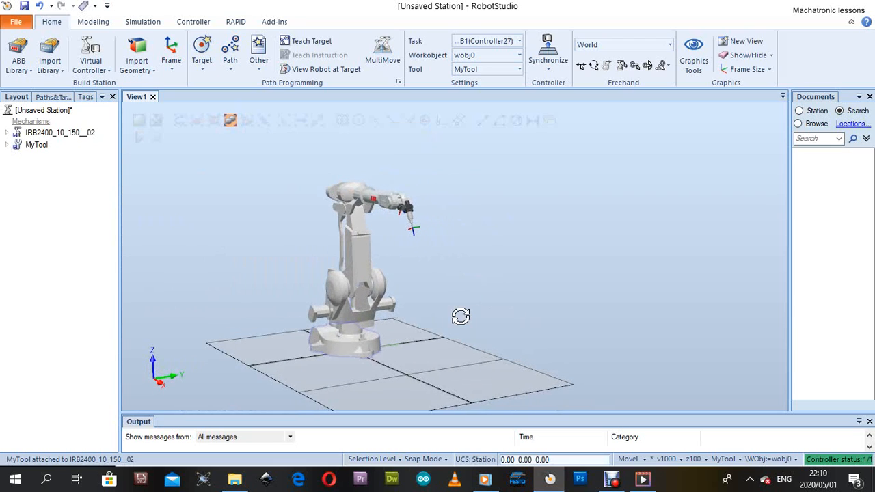
{"action": "scroll", "coordinate": [442, 313], "scroll_direction": "down", "scroll_amount": 5}
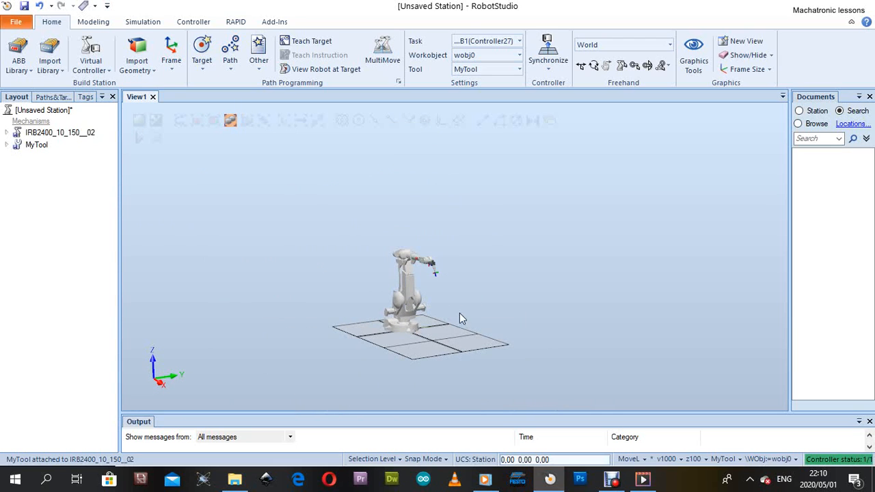
{"action": "scroll", "coordinate": [459, 315], "scroll_direction": "up", "scroll_amount": 3}
{"action": "left_click_drag", "start_coordinate": [445, 283], "coordinate": [443, 314], "text": "ctrl+shift"}
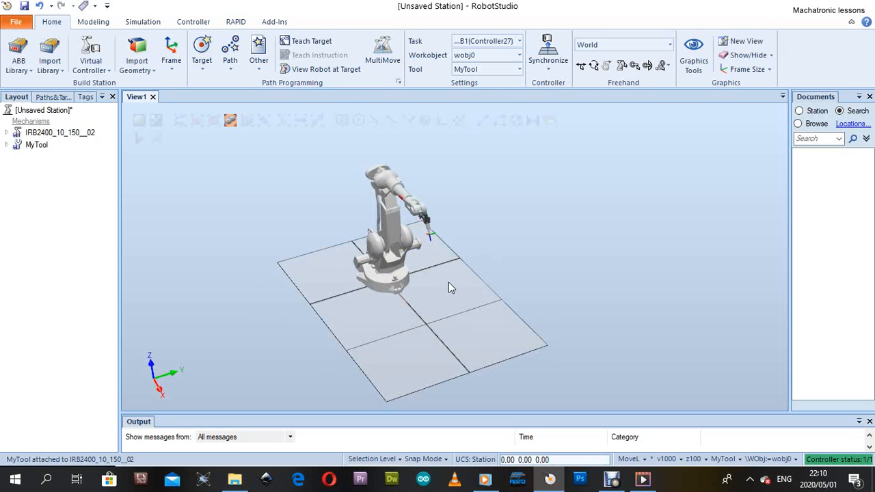
{"action": "scroll", "coordinate": [458, 285], "scroll_direction": "up", "scroll_amount": 2}
{"action": "scroll", "coordinate": [447, 289], "scroll_direction": "down", "scroll_amount": 1}
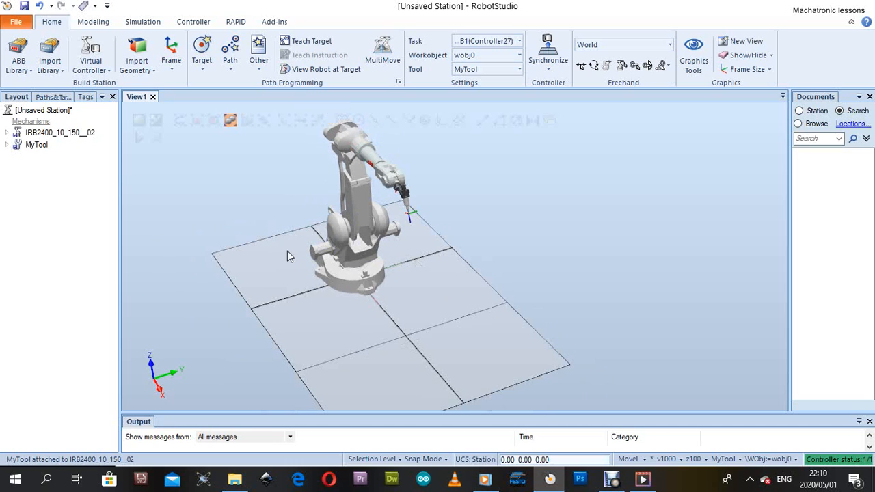
Step: Import the Conveyor Guide with a width of 400 mm from the equipment library into the station
{"action": "scroll", "coordinate": [280, 258], "scroll_direction": "down", "scroll_amount": 2}
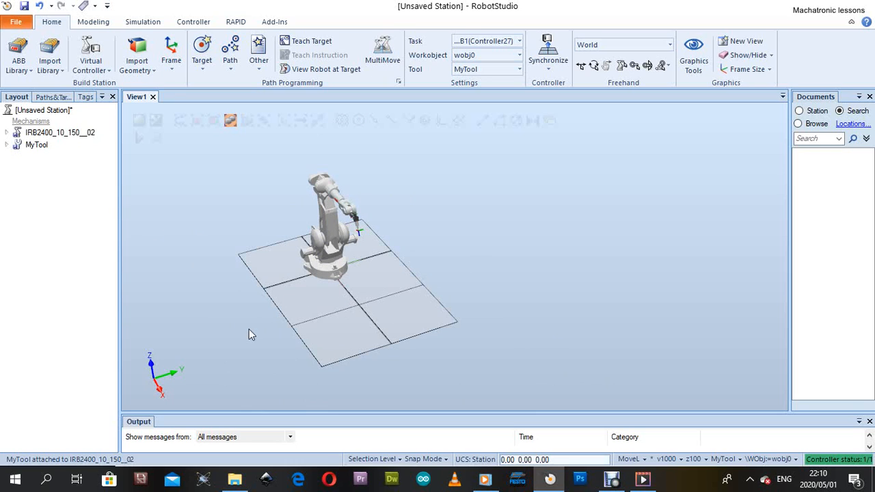
{"action": "left_click", "coordinate": [54, 71]}
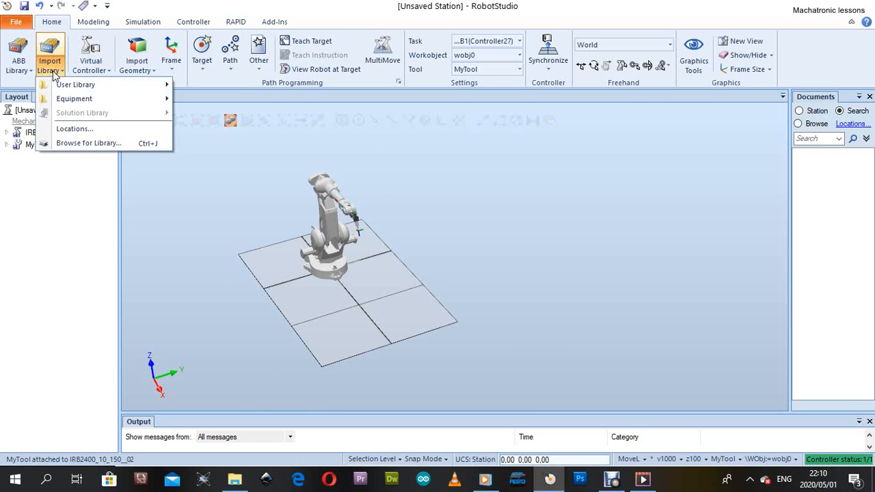
{"action": "mouse_move", "coordinate": [72, 97]}
{"action": "scroll", "coordinate": [230, 181], "scroll_direction": "down", "scroll_amount": 1}
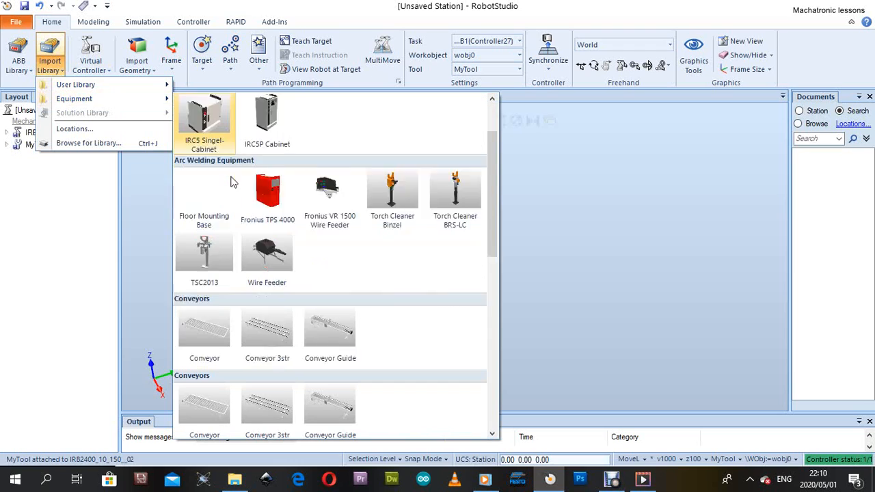
{"action": "scroll", "coordinate": [239, 188], "scroll_direction": "down", "scroll_amount": 3}
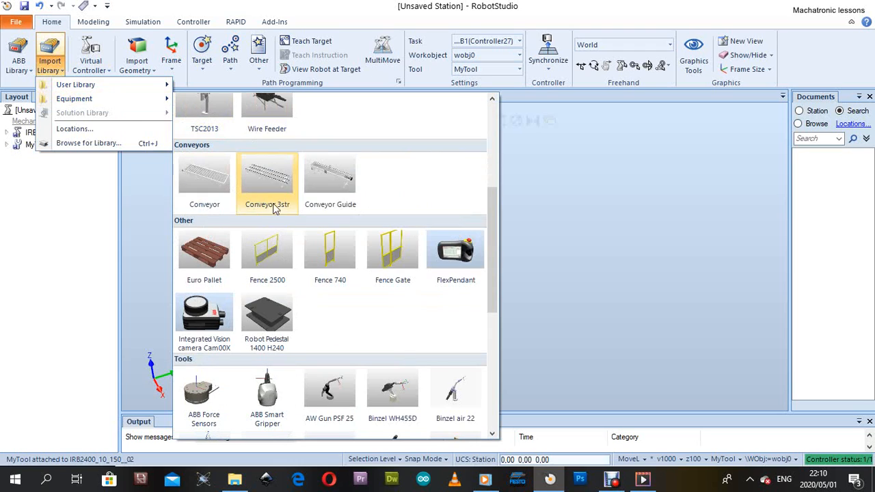
{"action": "left_click", "coordinate": [330, 177]}
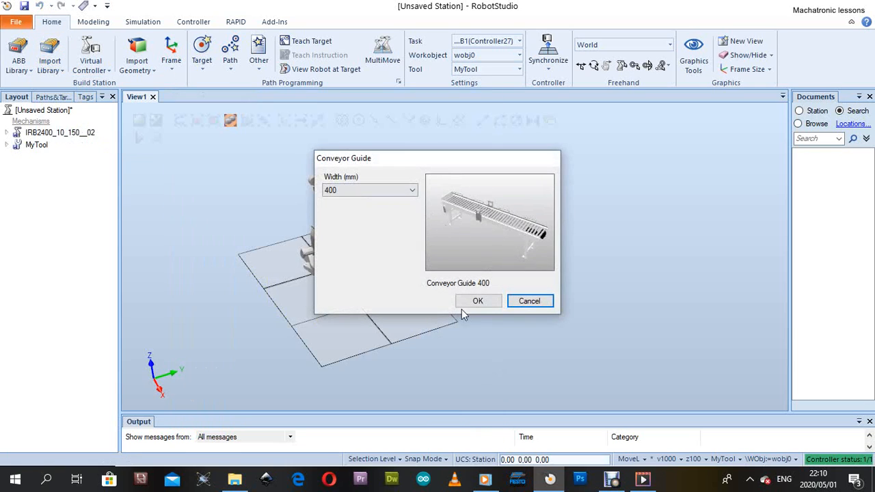
{"action": "left_click", "coordinate": [478, 301]}
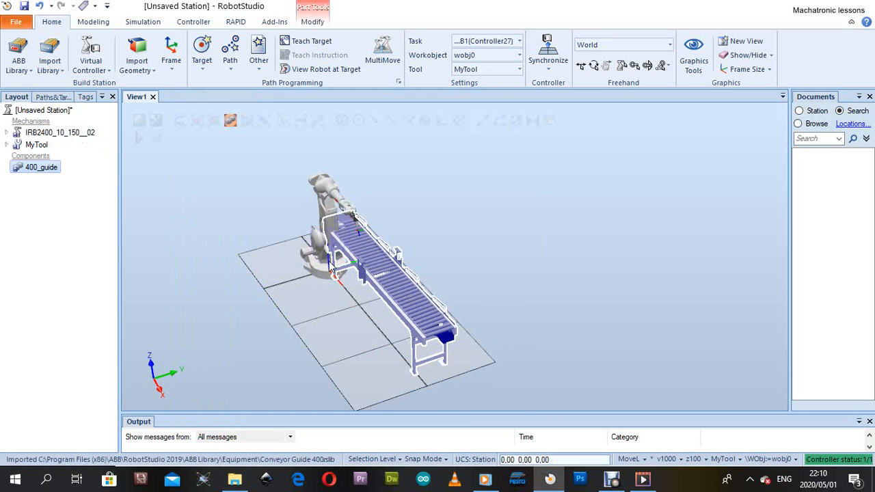
{"action": "scroll", "coordinate": [363, 276], "scroll_direction": "up", "scroll_amount": 5}
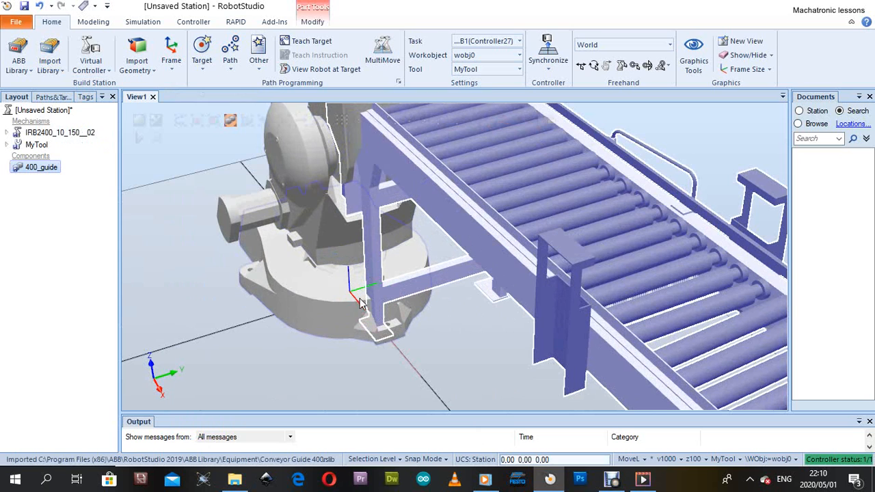
{"action": "scroll", "coordinate": [367, 287], "scroll_direction": "down", "scroll_amount": 6}
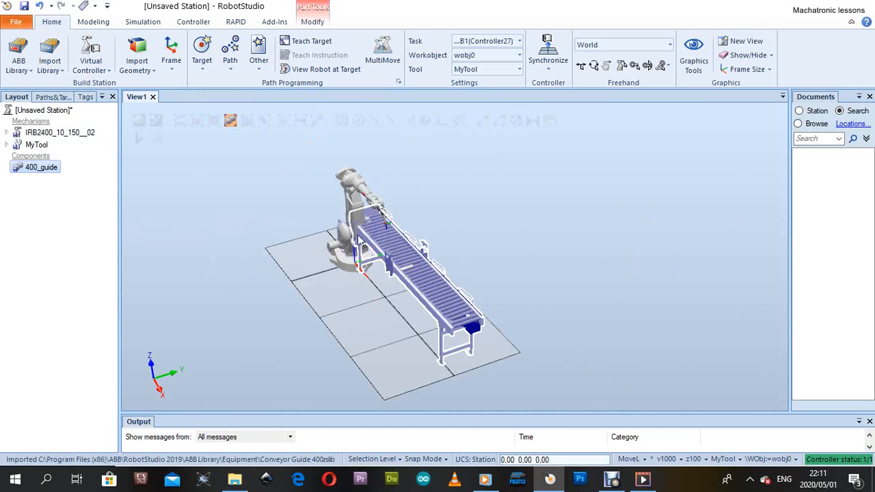
Step: Rename the imported 400_guide component as Conveyer
{"action": "right_click", "coordinate": [43, 173]}
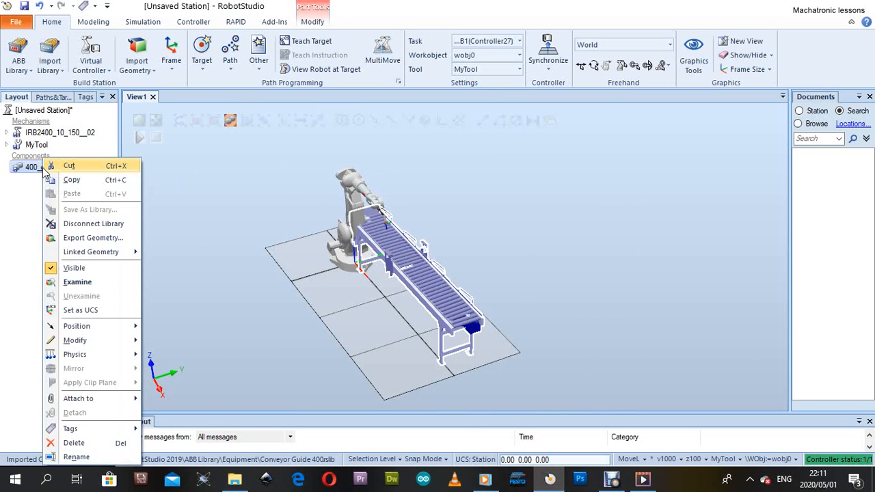
{"action": "left_click", "coordinate": [82, 457]}
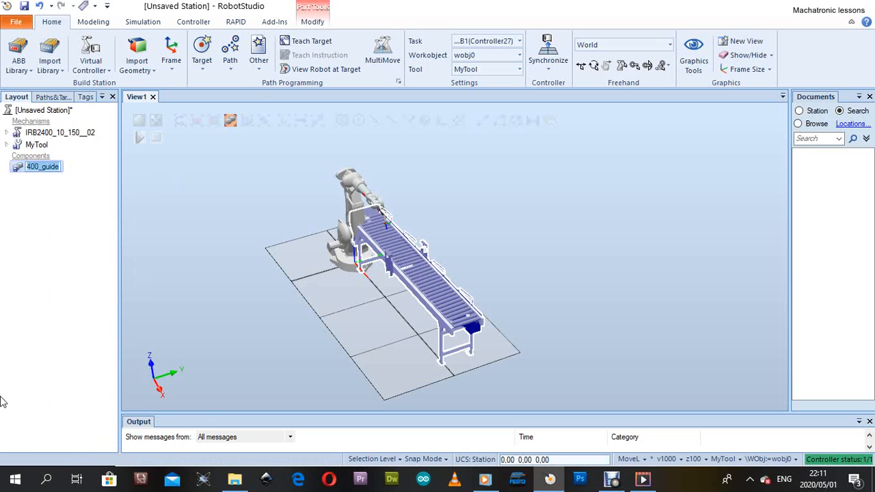
{"action": "type", "text": "Conveyer"}
{"action": "key", "text": "Return"}
{"action": "left_click", "coordinate": [42, 196]}
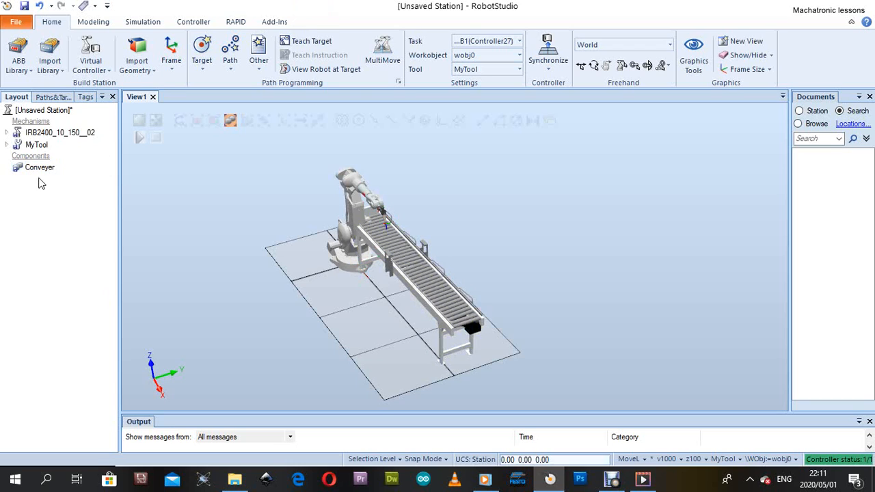
Step: Move the Conveyer freehand along the world's negative Y axis, out of the robot and alongside its base
{"action": "left_click", "coordinate": [39, 168]}
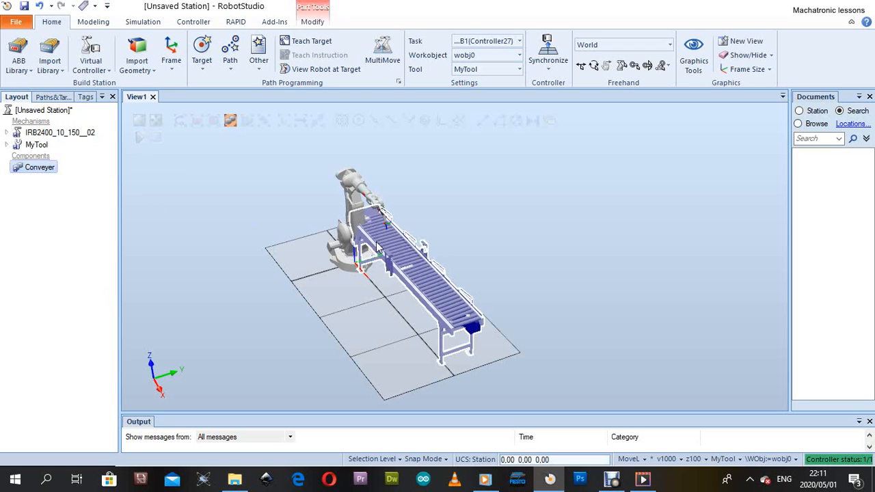
{"action": "right_click", "coordinate": [49, 172]}
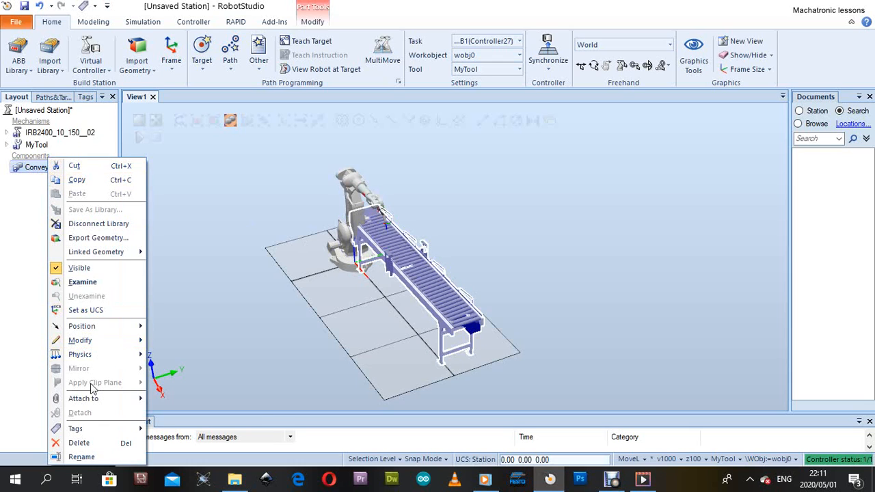
{"action": "mouse_move", "coordinate": [102, 329]}
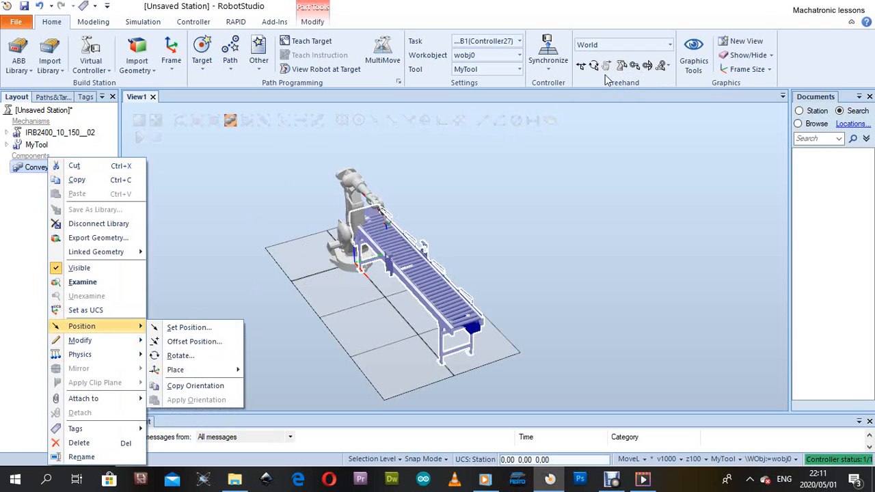
{"action": "left_click", "coordinate": [580, 66]}
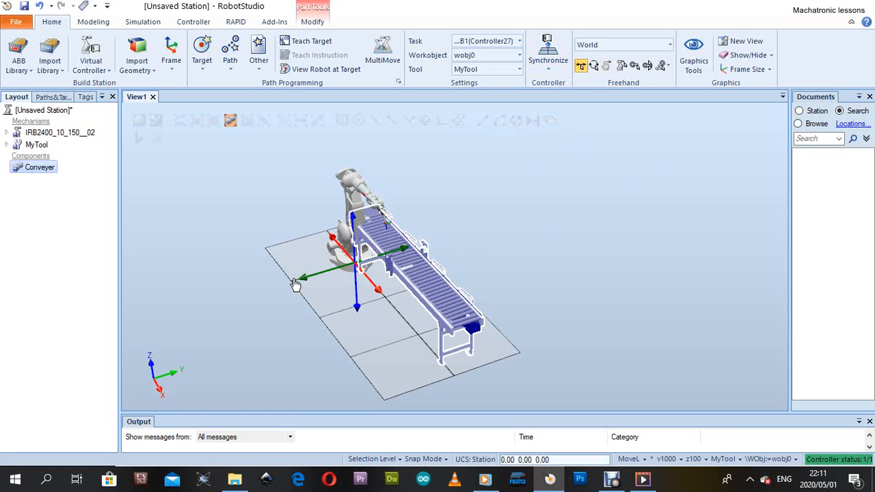
{"action": "left_click_drag", "start_coordinate": [295, 284], "coordinate": [250, 290]}
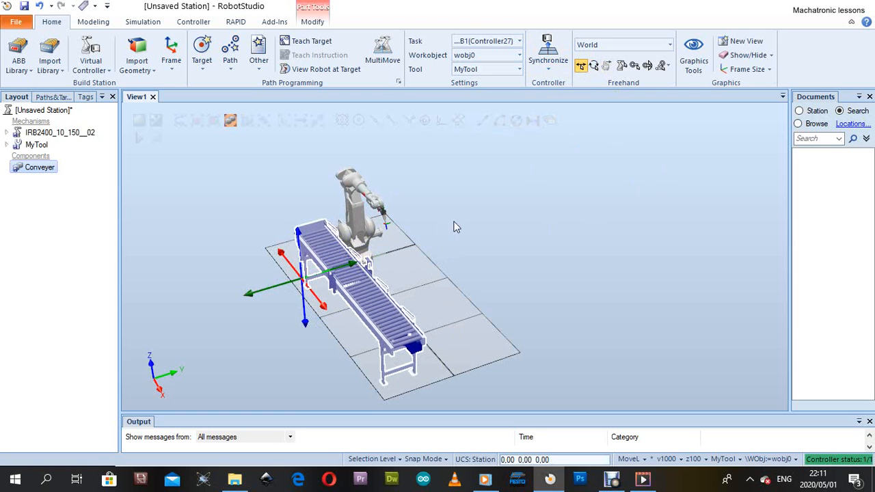
Step: Shift the conveyor farther from the robot along the negative Y axis to leave a clear gap, and deselect it
{"action": "left_click_drag", "start_coordinate": [495, 245], "coordinate": [431, 245], "text": "ctrl+shift"}
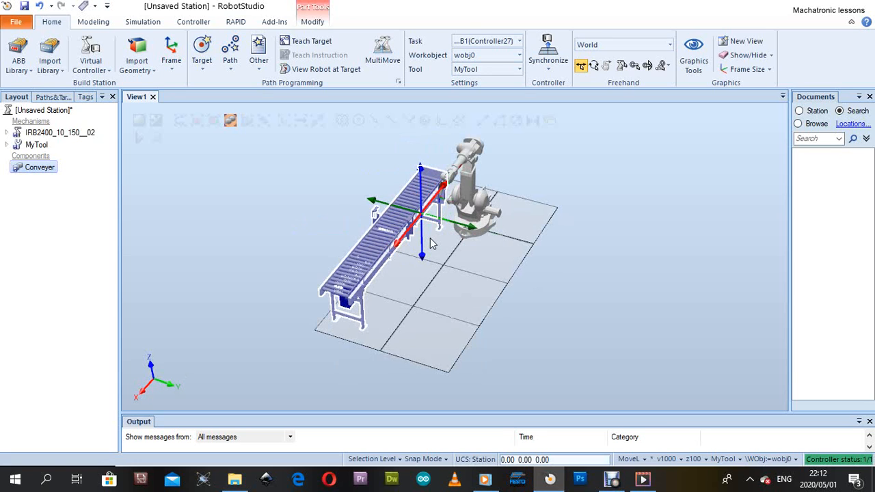
{"action": "left_click_drag", "start_coordinate": [431, 244], "coordinate": [449, 220], "text": "ctrl+shift"}
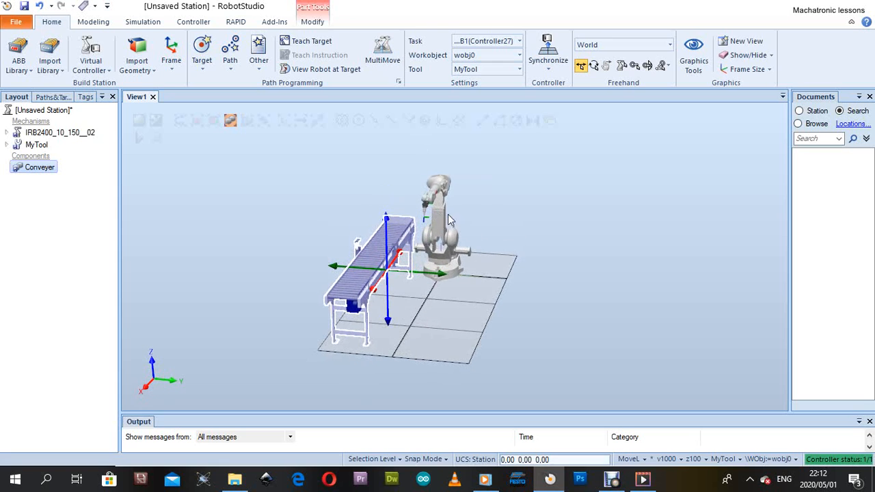
{"action": "left_click_drag", "start_coordinate": [438, 273], "coordinate": [451, 301]}
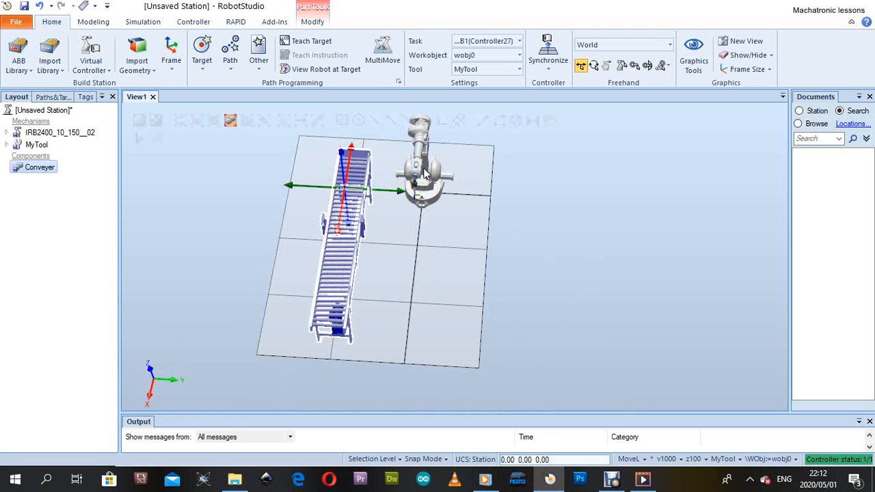
{"action": "scroll", "coordinate": [344, 174], "scroll_direction": "up", "scroll_amount": 2}
{"action": "scroll", "coordinate": [344, 174], "scroll_direction": "down", "scroll_amount": 4}
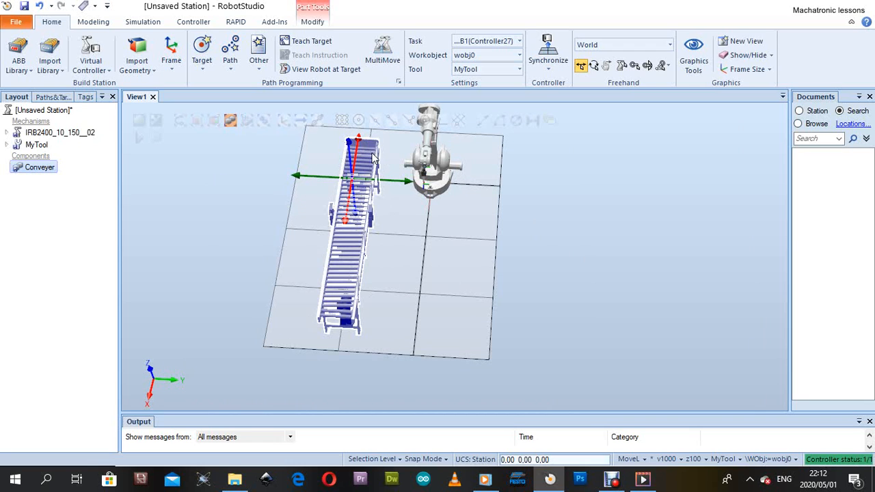
{"action": "left_click", "coordinate": [425, 209]}
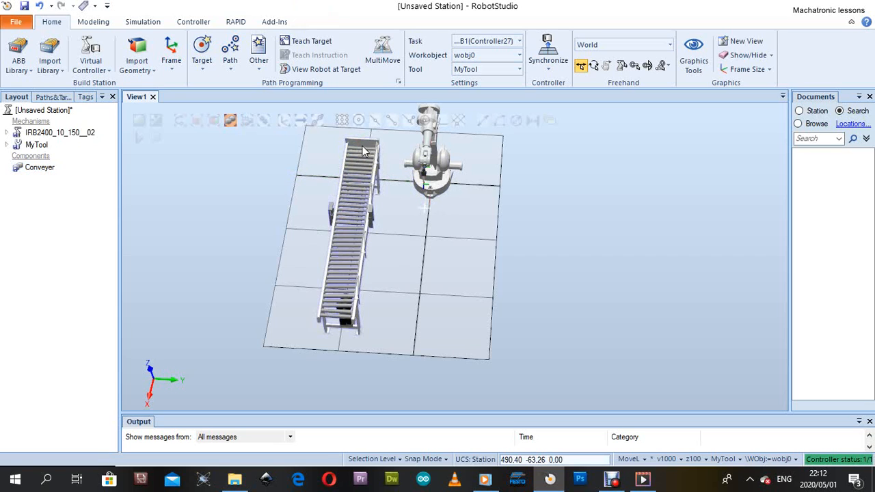
{"action": "scroll", "coordinate": [510, 195], "scroll_direction": "down", "scroll_amount": 3}
{"action": "scroll", "coordinate": [425, 194], "scroll_direction": "up", "scroll_amount": 5}
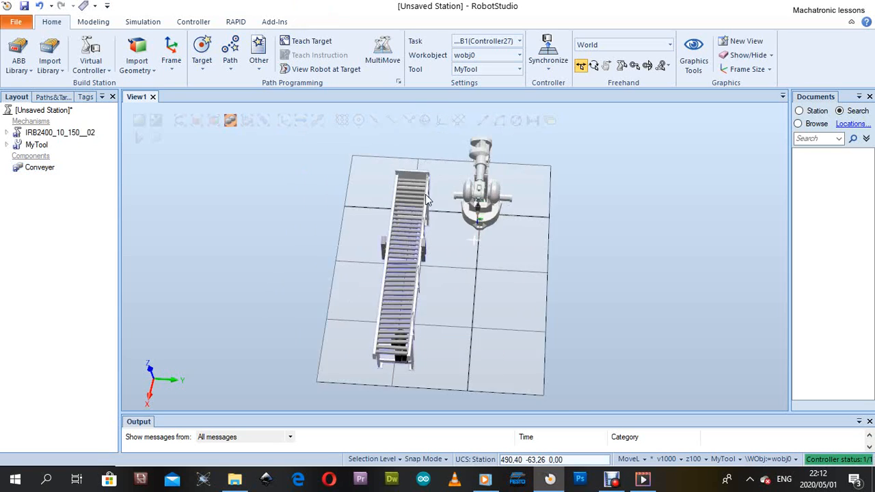
{"action": "left_click_drag", "start_coordinate": [427, 194], "coordinate": [408, 186], "text": "ctrl+shift"}
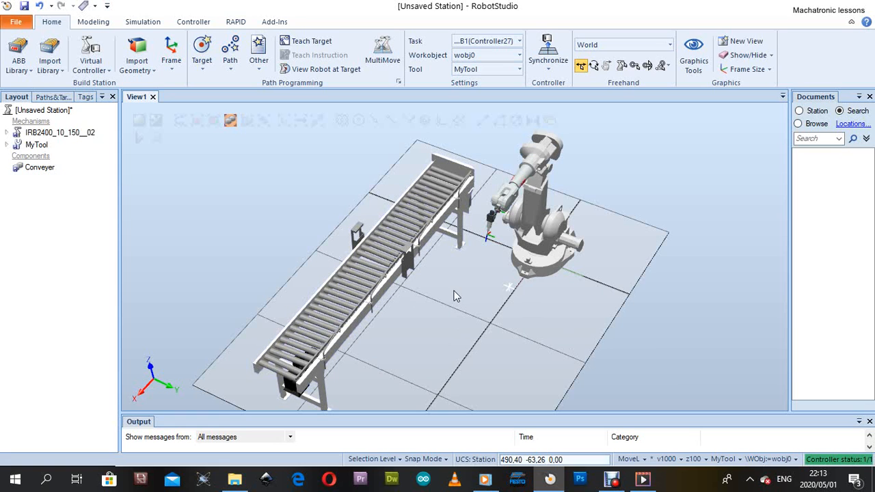
{"action": "left_click_drag", "start_coordinate": [481, 280], "coordinate": [453, 249], "text": "ctrl+shift"}
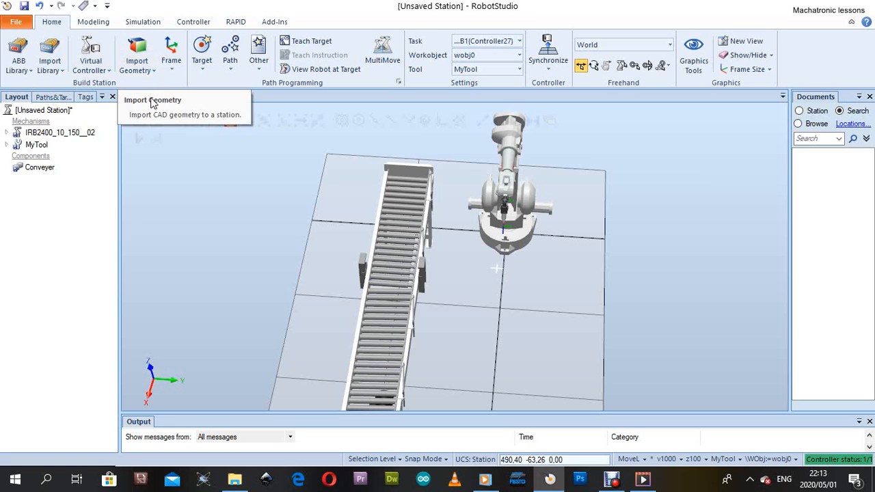
{"action": "left_click", "coordinate": [151, 71]}
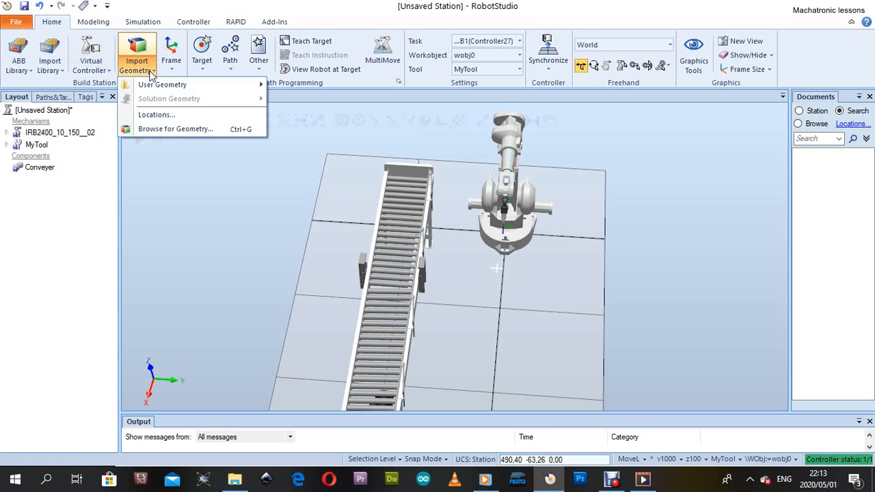
{"action": "left_click", "coordinate": [158, 115]}
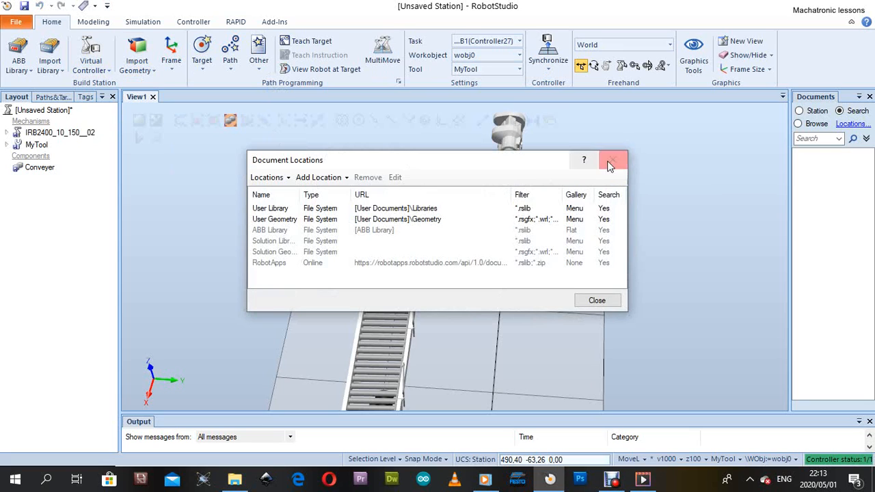
{"action": "left_click", "coordinate": [610, 163]}
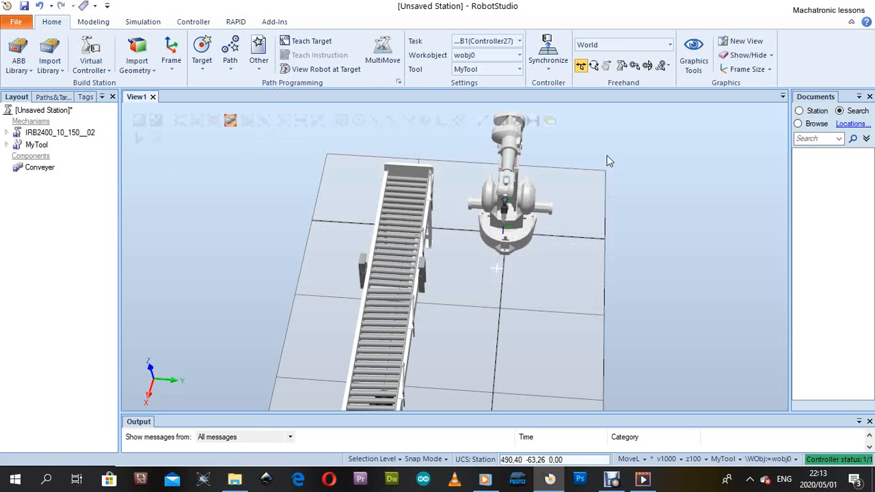
Step: Import the geometry file Box.sat from the ABB Library's Training Objects folder into the station
{"action": "left_click", "coordinate": [152, 70]}
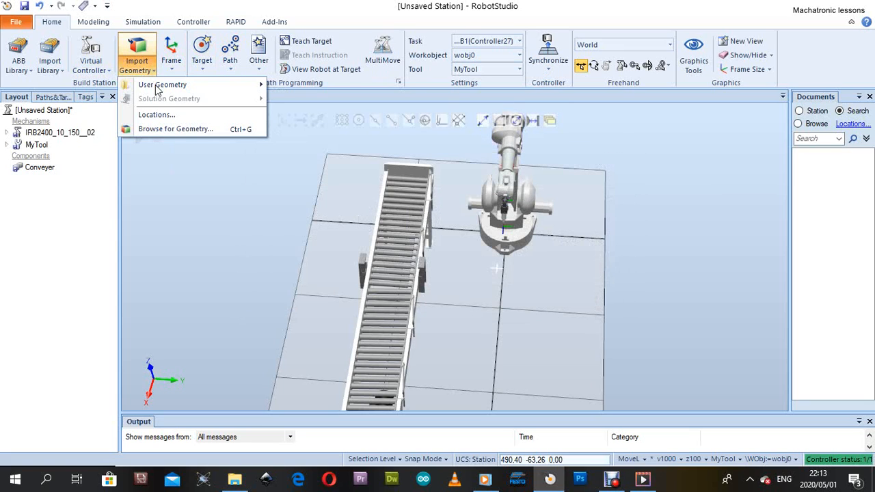
{"action": "left_click", "coordinate": [162, 129]}
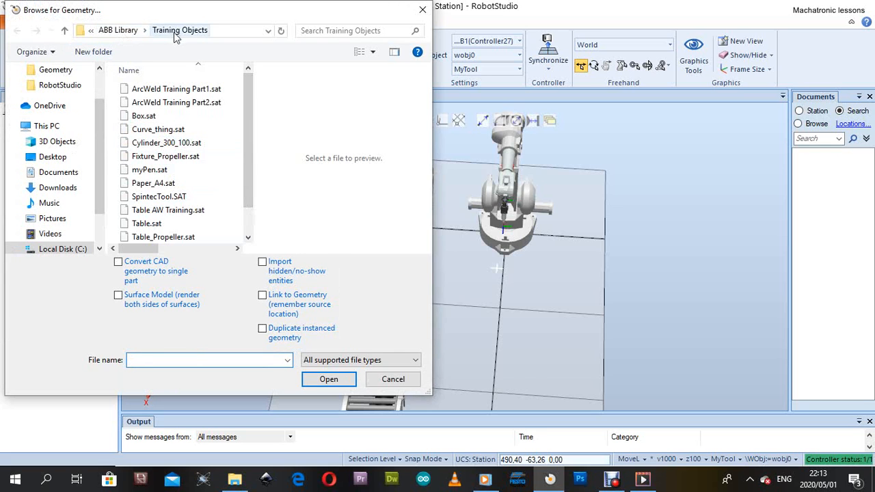
{"action": "left_click_drag", "start_coordinate": [247, 148], "coordinate": [247, 175]}
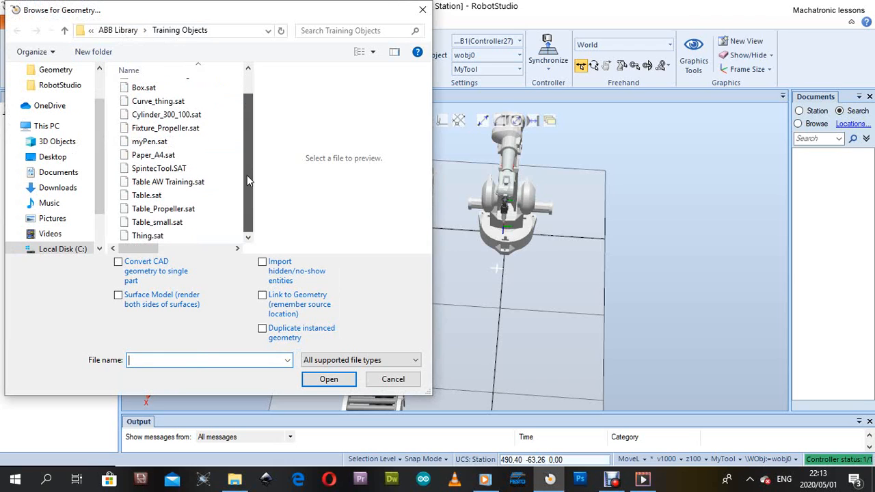
{"action": "scroll", "coordinate": [240, 133], "scroll_direction": "up", "scroll_amount": 1}
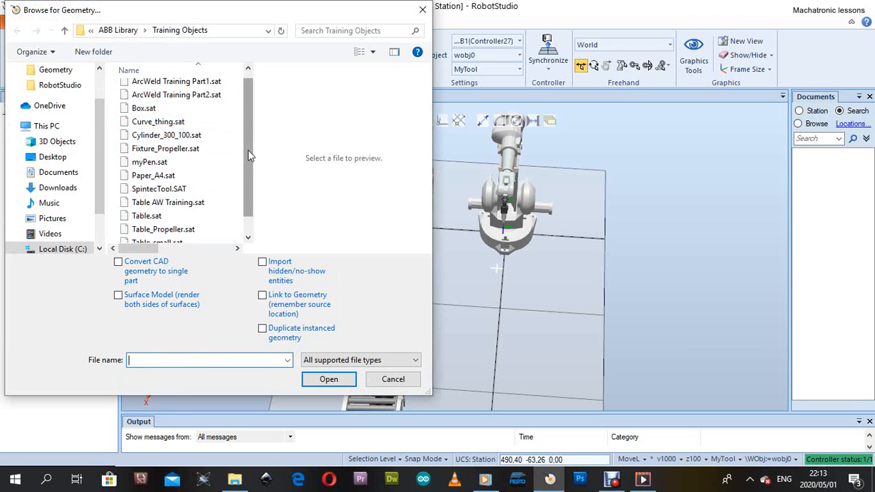
{"action": "scroll", "coordinate": [247, 152], "scroll_direction": "up", "scroll_amount": 1}
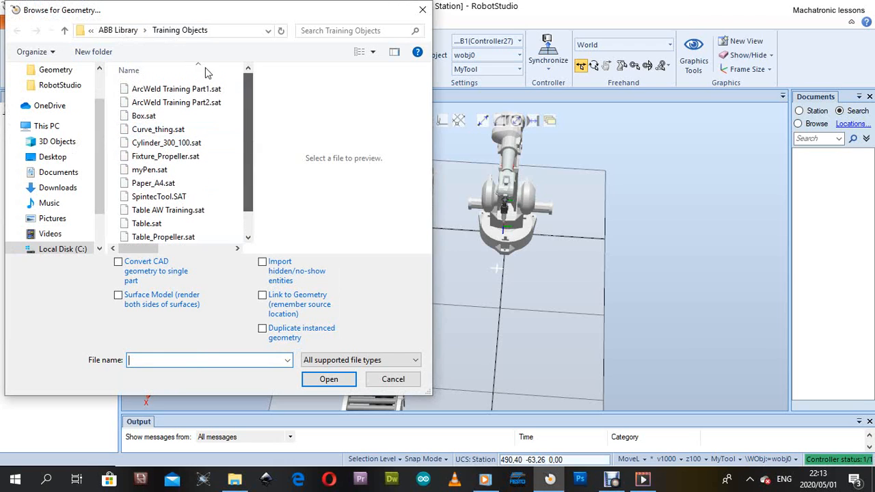
{"action": "left_click", "coordinate": [144, 117]}
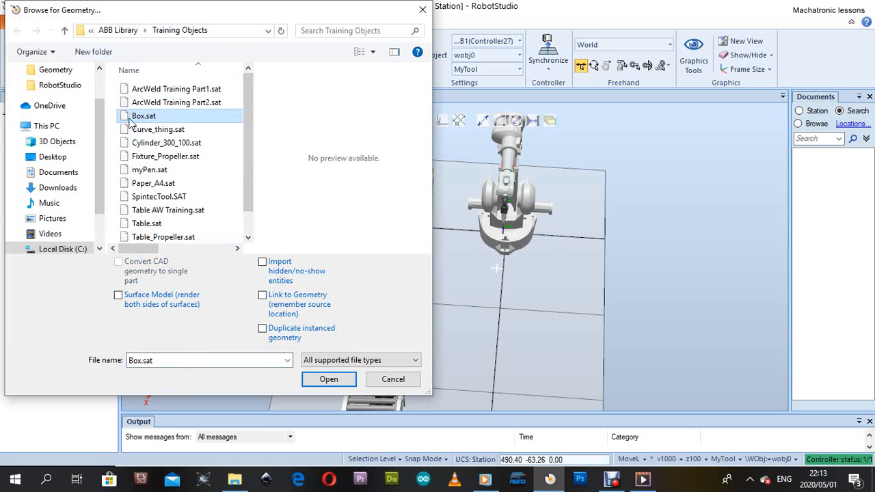
{"action": "left_click", "coordinate": [328, 379]}
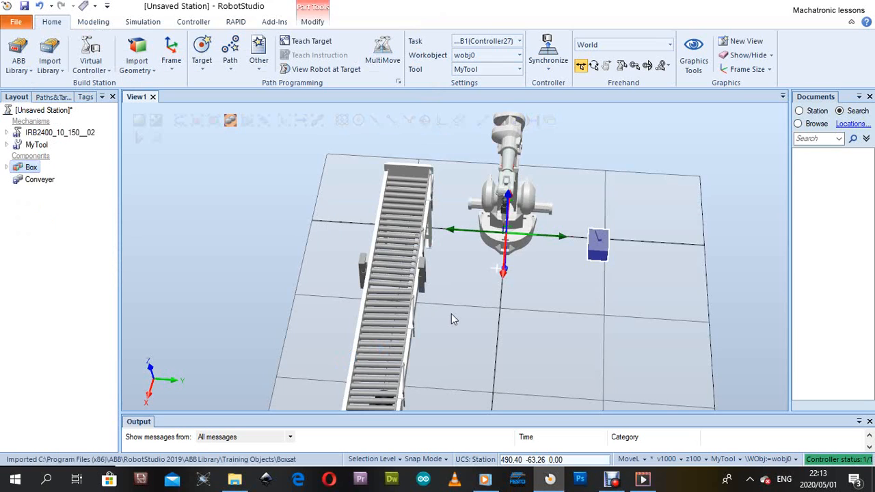
{"action": "scroll", "coordinate": [515, 280], "scroll_direction": "up", "scroll_amount": 3}
{"action": "scroll", "coordinate": [540, 259], "scroll_direction": "up", "scroll_amount": 5}
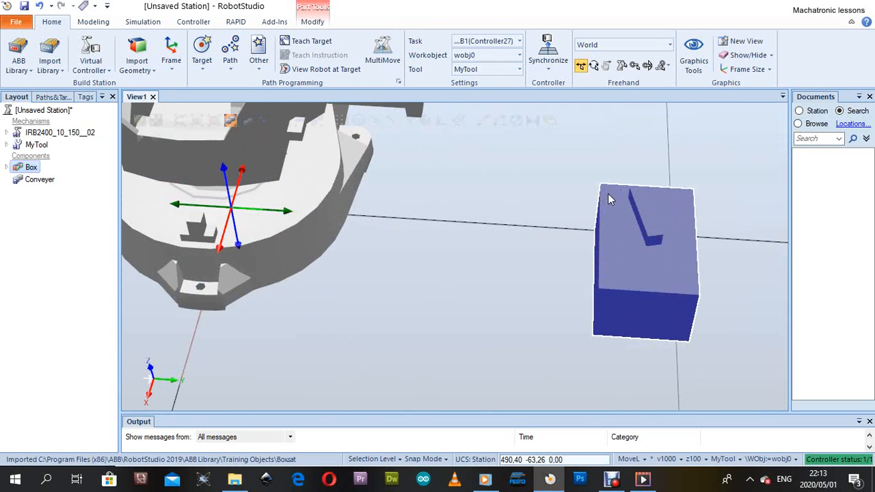
Step: Delete the imported Box component from the station
{"action": "left_click_drag", "start_coordinate": [581, 273], "coordinate": [608, 233], "text": "ctrl+shift"}
{"action": "scroll", "coordinate": [608, 232], "scroll_direction": "down", "scroll_amount": 3}
{"action": "scroll", "coordinate": [615, 226], "scroll_direction": "down", "scroll_amount": 5}
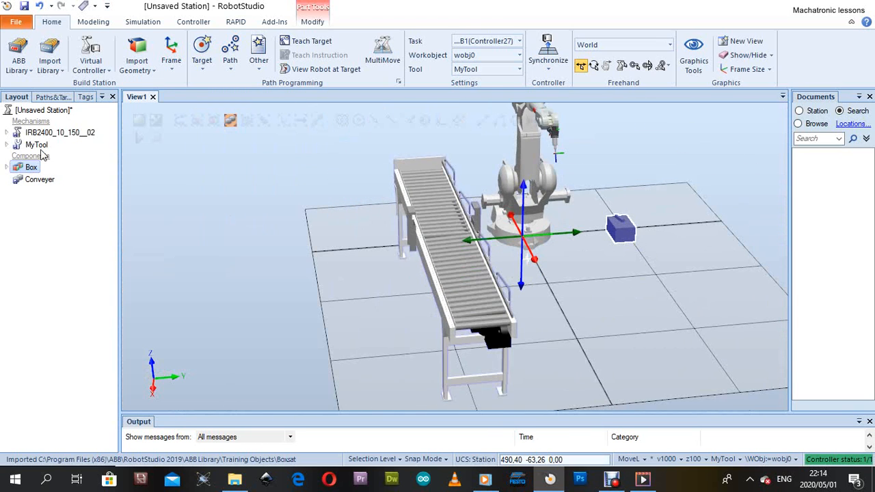
{"action": "right_click", "coordinate": [18, 170]}
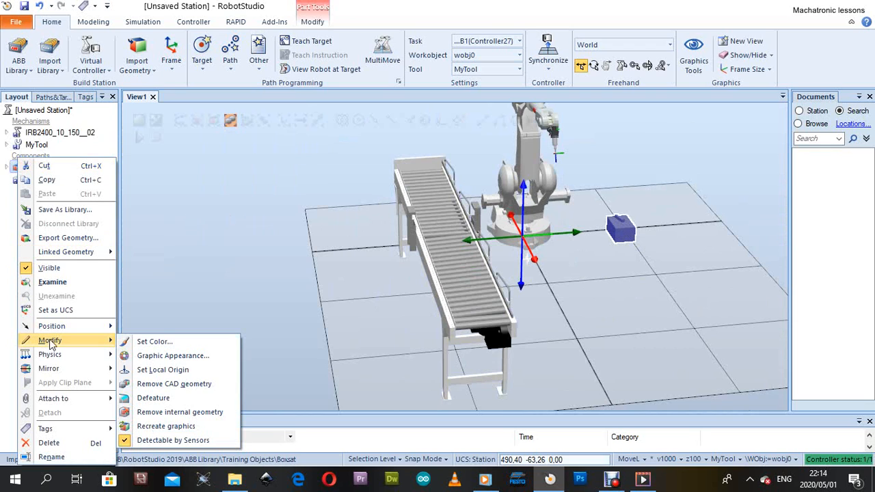
{"action": "left_click", "coordinate": [59, 443]}
{"action": "scroll", "coordinate": [414, 311], "scroll_direction": "down", "scroll_amount": 2}
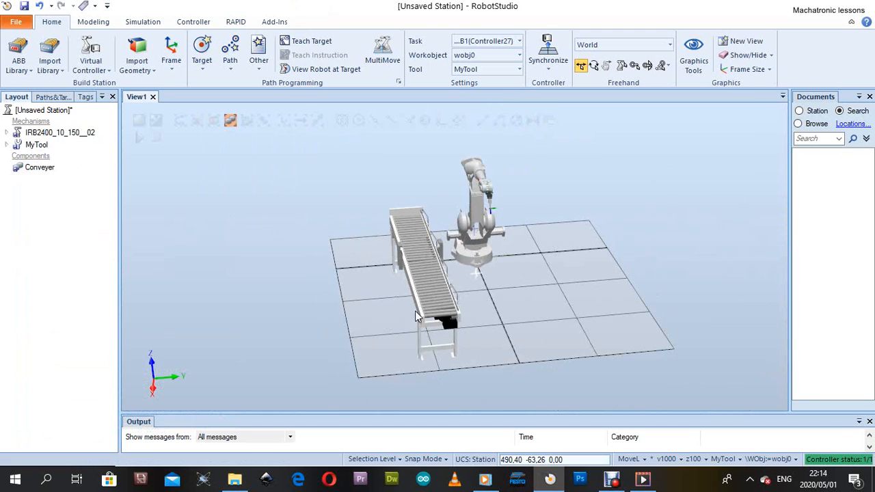
{"action": "left_click_drag", "start_coordinate": [455, 277], "coordinate": [470, 296], "text": "ctrl+shift"}
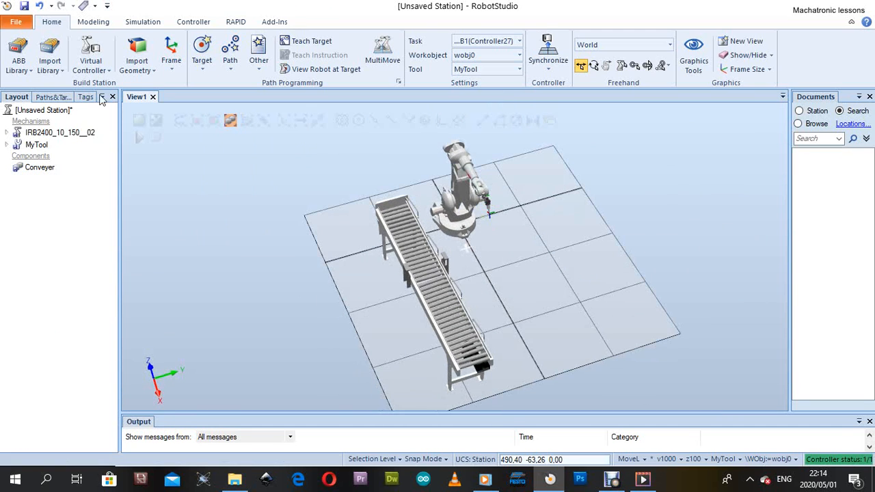
{"action": "left_click", "coordinate": [89, 23]}
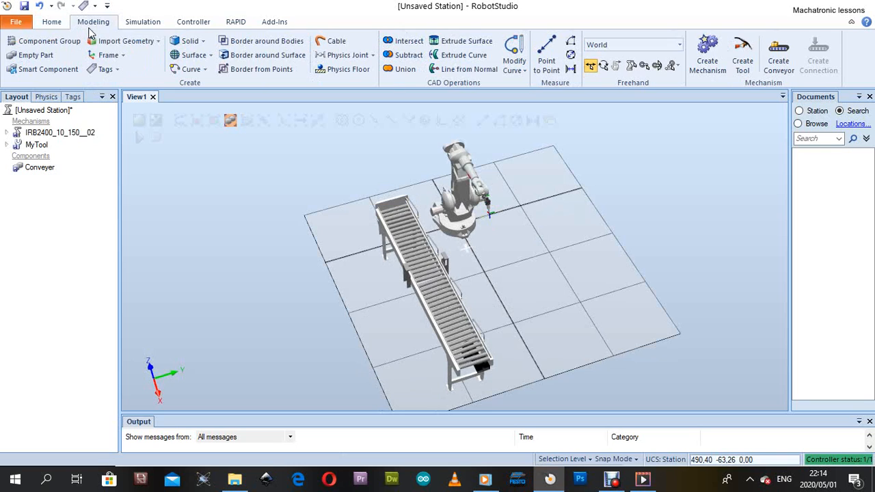
{"action": "left_click", "coordinate": [188, 41]}
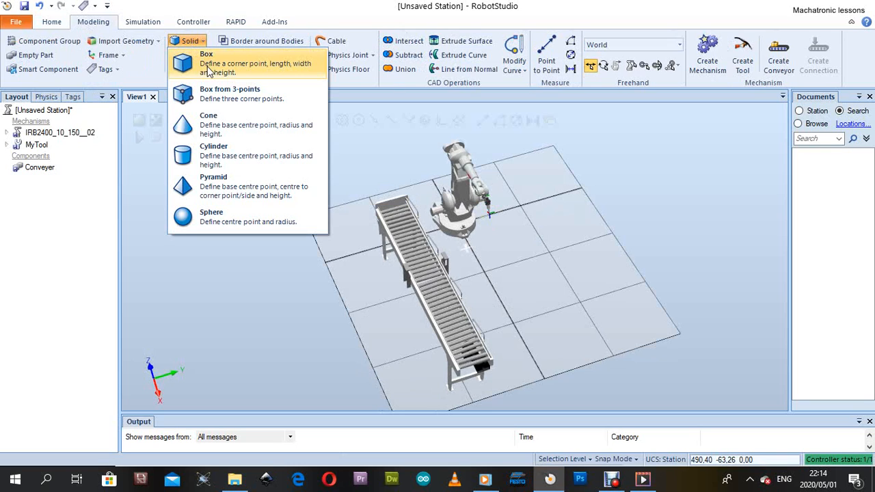
{"action": "left_click", "coordinate": [217, 153]}
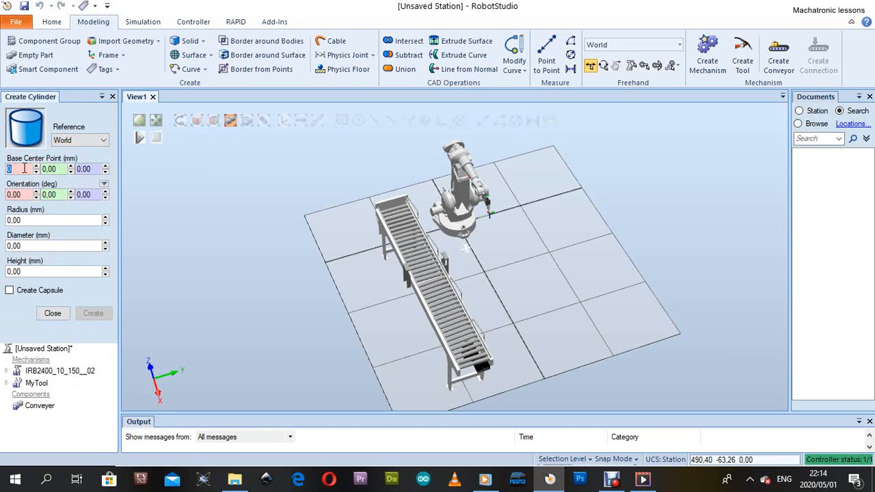
{"action": "left_click", "coordinate": [25, 220]}
{"action": "left_click", "coordinate": [25, 246]}
{"action": "type", "text": "300"}
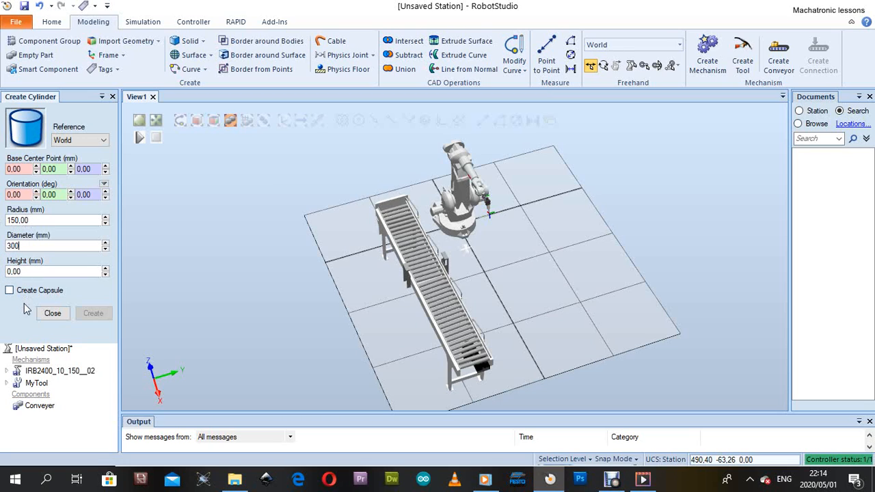
{"action": "left_click", "coordinate": [22, 272]}
{"action": "type", "text": "20"}
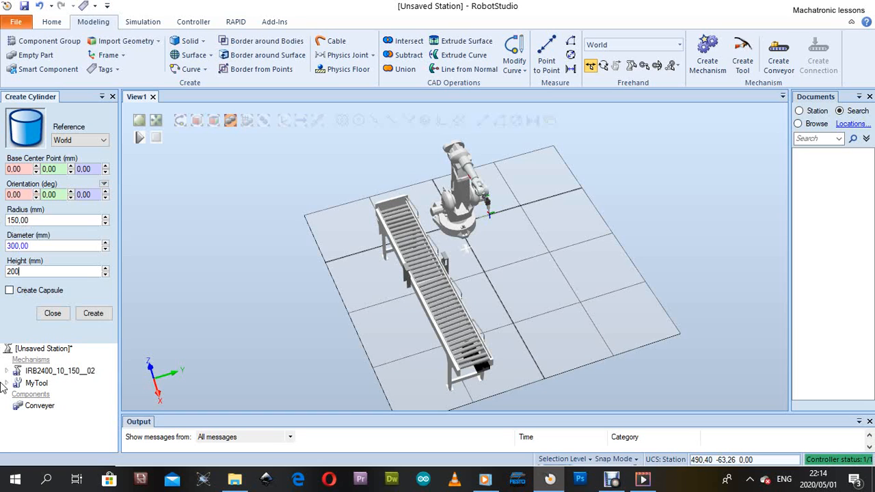
{"action": "type", "text": "0"}
{"action": "scroll", "coordinate": [505, 193], "scroll_direction": "up", "scroll_amount": 2}
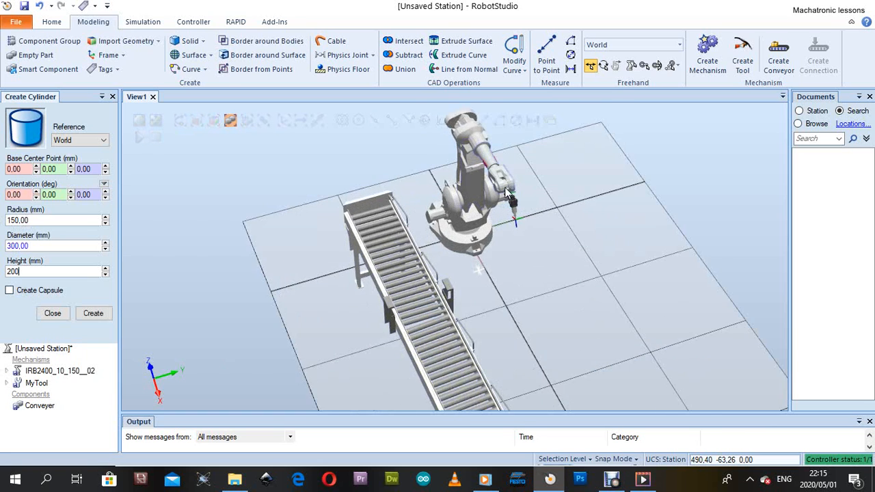
{"action": "scroll", "coordinate": [506, 193], "scroll_direction": "up", "scroll_amount": 3}
{"action": "left_click_drag", "start_coordinate": [537, 308], "coordinate": [462, 269], "text": "ctrl+shift"}
{"action": "scroll", "coordinate": [466, 268], "scroll_direction": "down", "scroll_amount": 2}
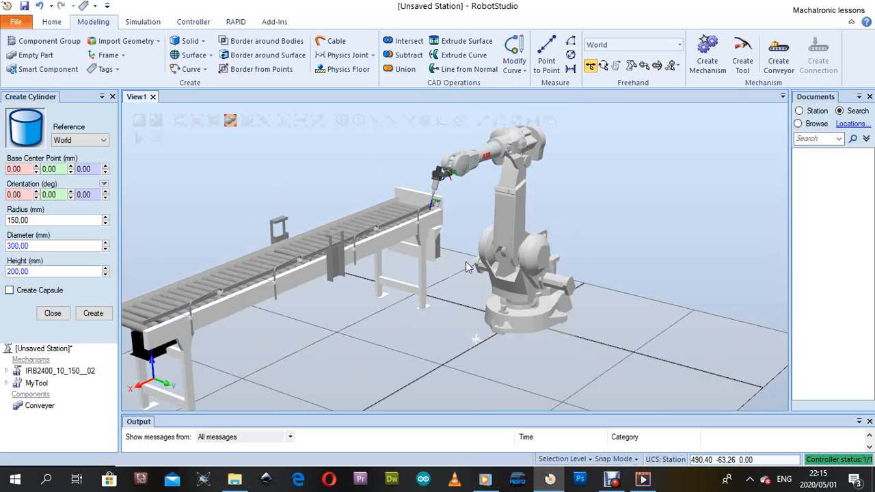
{"action": "left_click", "coordinate": [53, 313]}
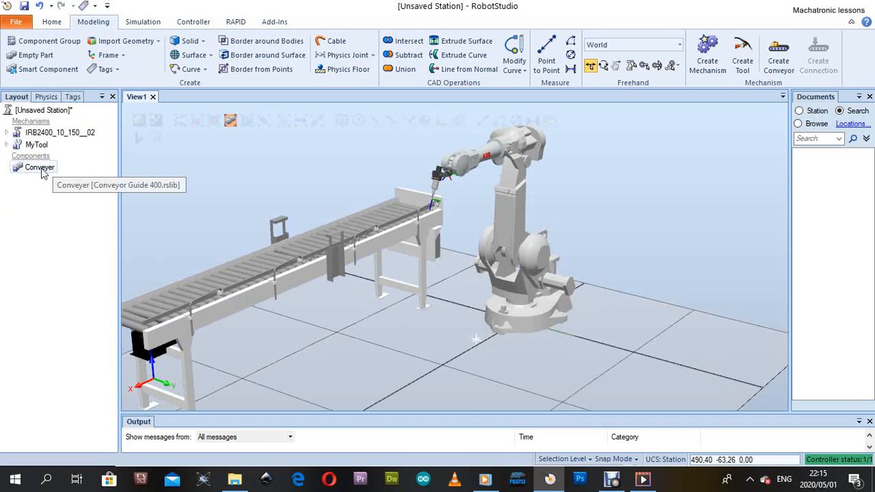
Step: Examine the station layout by selecting the robot, MyTool and Conveyer in turn
{"action": "left_click", "coordinate": [43, 23]}
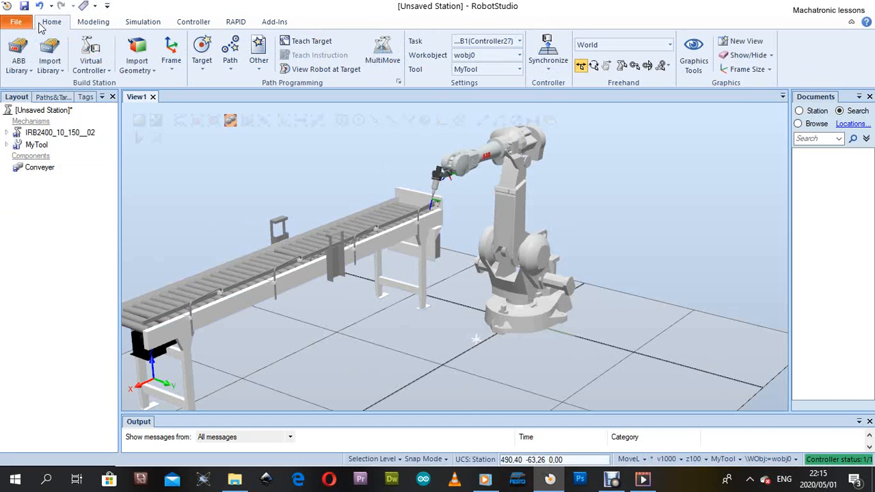
{"action": "left_click", "coordinate": [49, 99]}
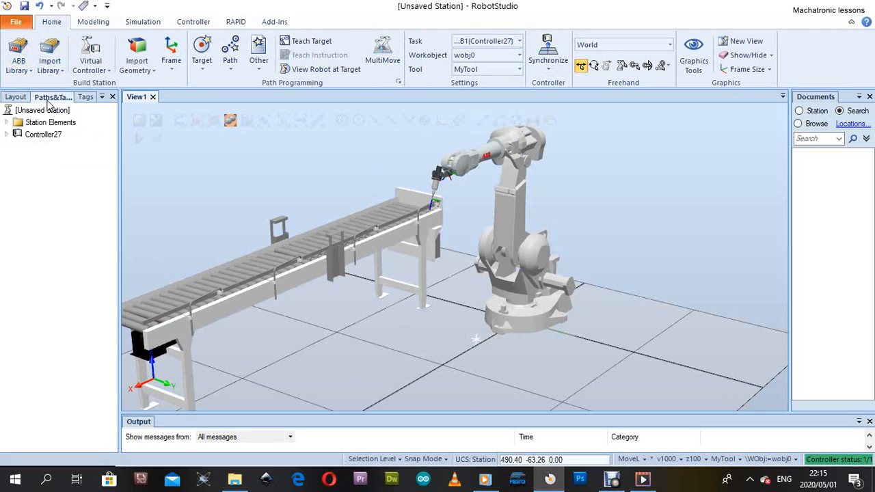
{"action": "left_click", "coordinate": [16, 98]}
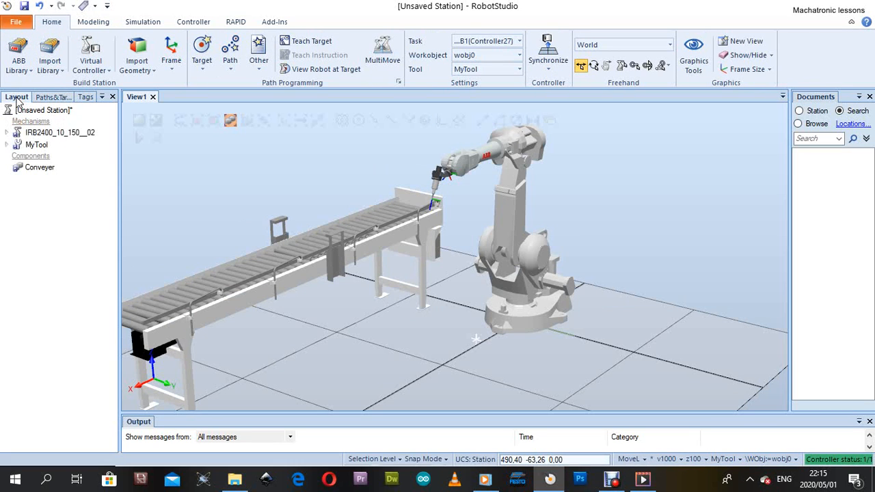
{"action": "left_click", "coordinate": [41, 133]}
{"action": "left_click", "coordinate": [34, 145]}
{"action": "left_click", "coordinate": [39, 168]}
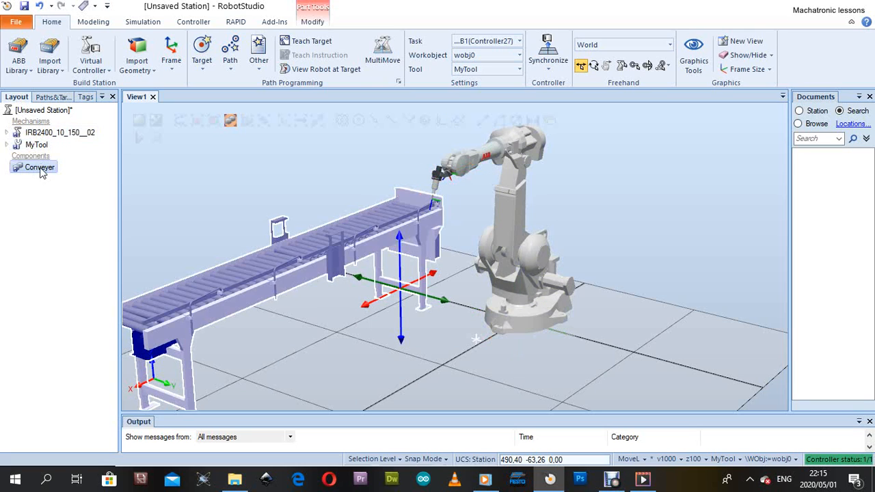
{"action": "left_click", "coordinate": [35, 145]}
{"action": "left_click", "coordinate": [42, 133]}
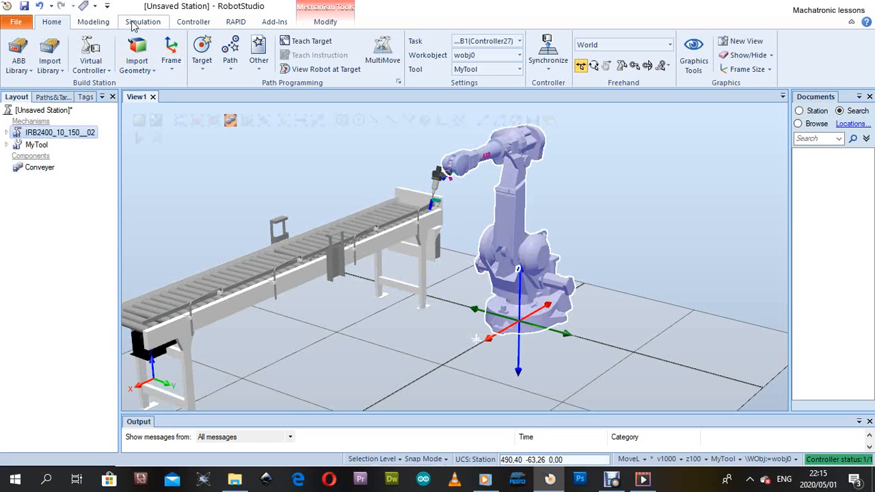
Step: Create a solid cylinder at the world origin with a diameter of 300 mm and a height of 170 mm
{"action": "left_click", "coordinate": [93, 22]}
{"action": "left_click", "coordinate": [198, 42]}
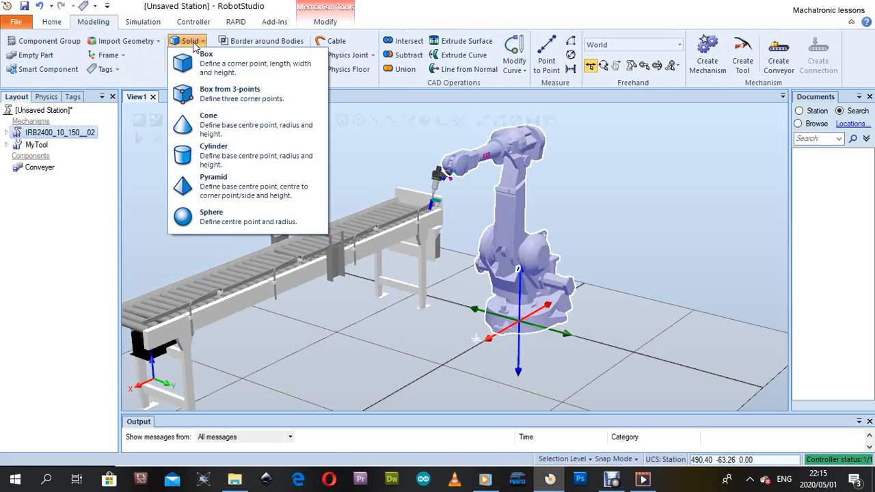
{"action": "left_click", "coordinate": [198, 154]}
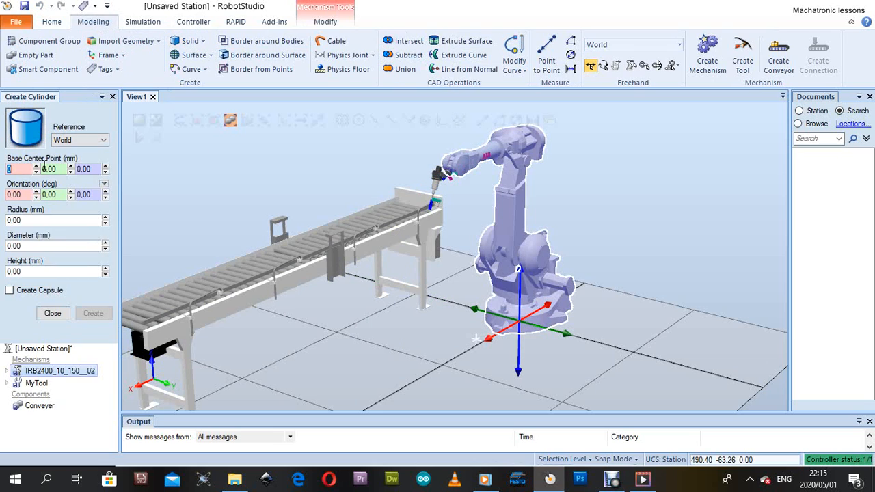
{"action": "left_click", "coordinate": [30, 219]}
{"action": "left_click", "coordinate": [20, 246]}
{"action": "type", "text": "300"}
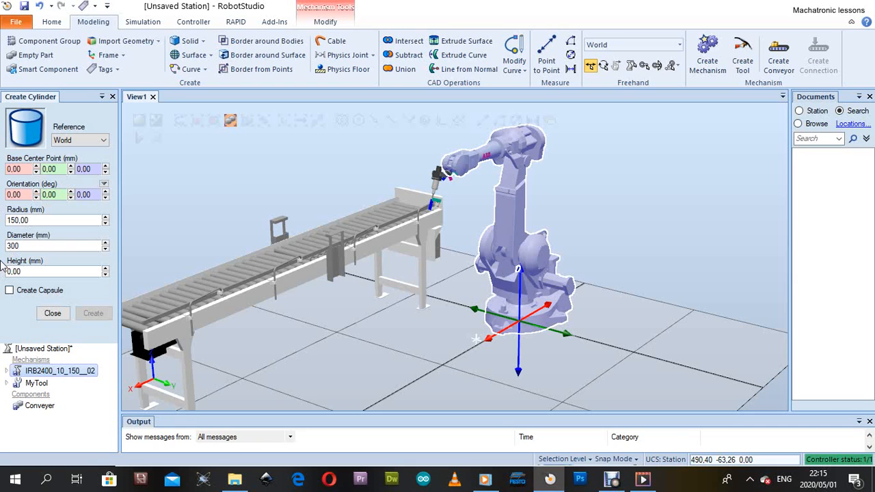
{"action": "left_click", "coordinate": [26, 271]}
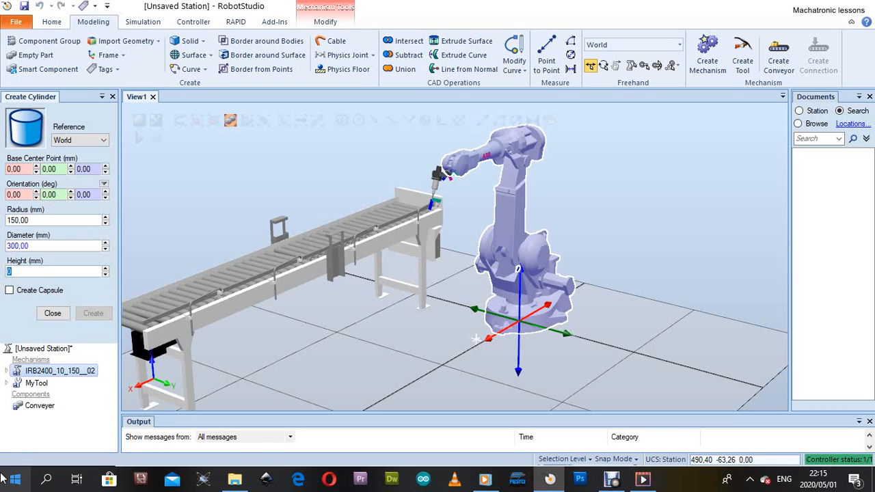
{"action": "type", "text": "17"}
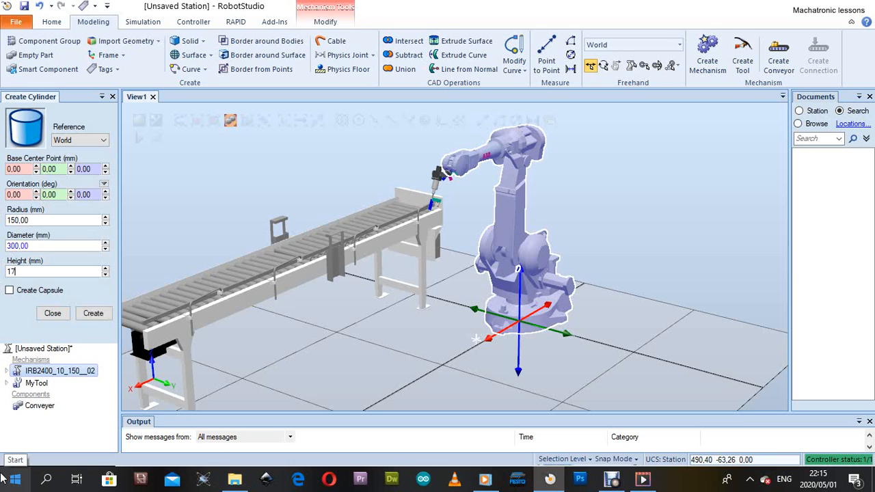
{"action": "type", "text": "0"}
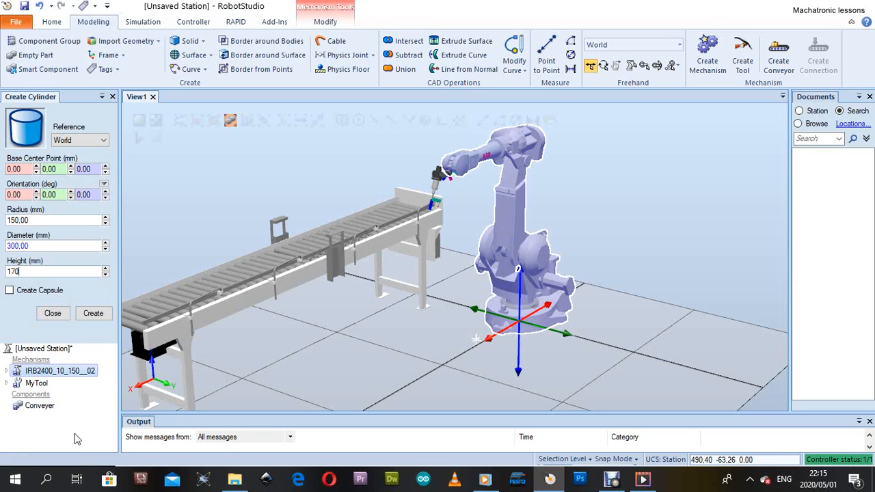
{"action": "left_click", "coordinate": [89, 315]}
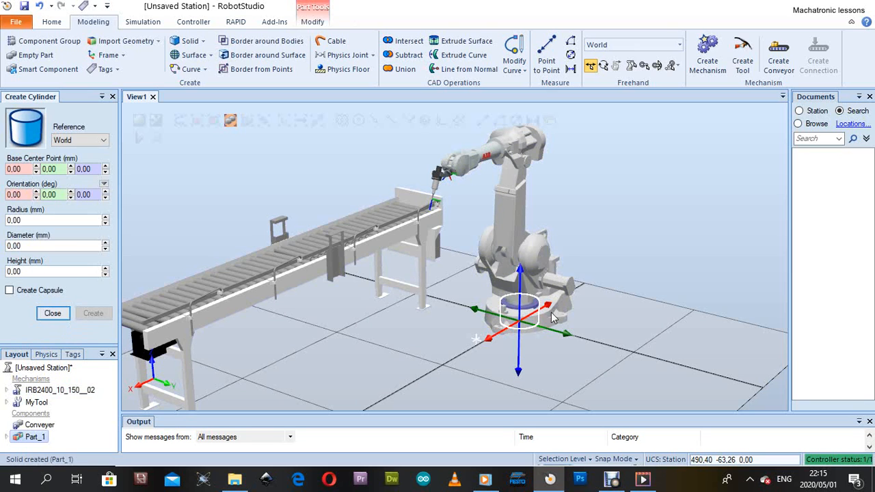
{"action": "left_click_drag", "start_coordinate": [537, 330], "coordinate": [502, 321], "text": "ctrl+shift"}
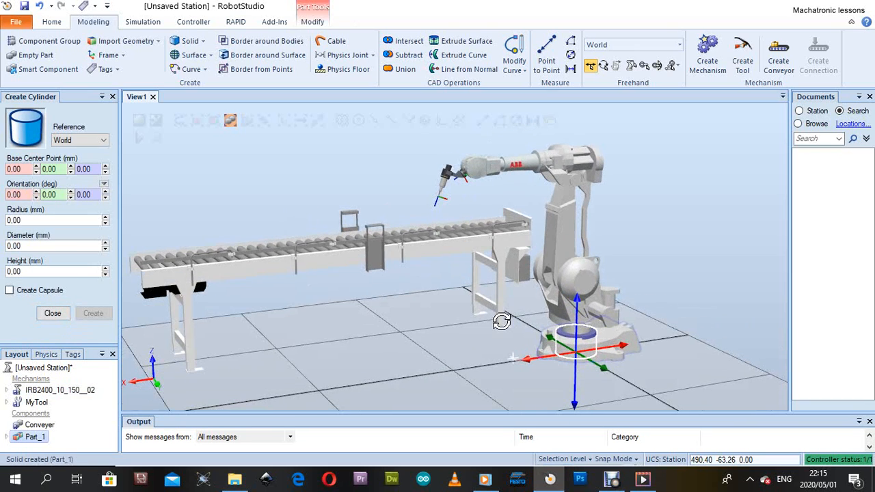
{"action": "left_click", "coordinate": [59, 316]}
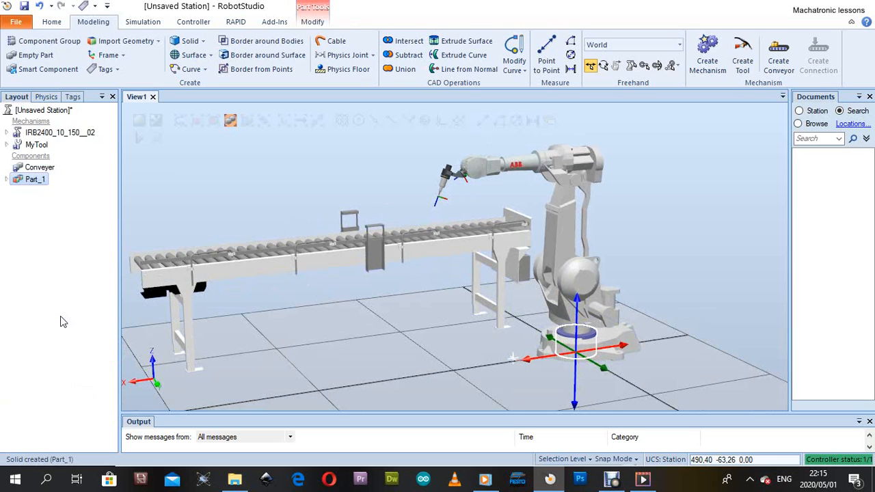
{"action": "right_click", "coordinate": [33, 180]}
{"action": "left_click", "coordinate": [31, 179]}
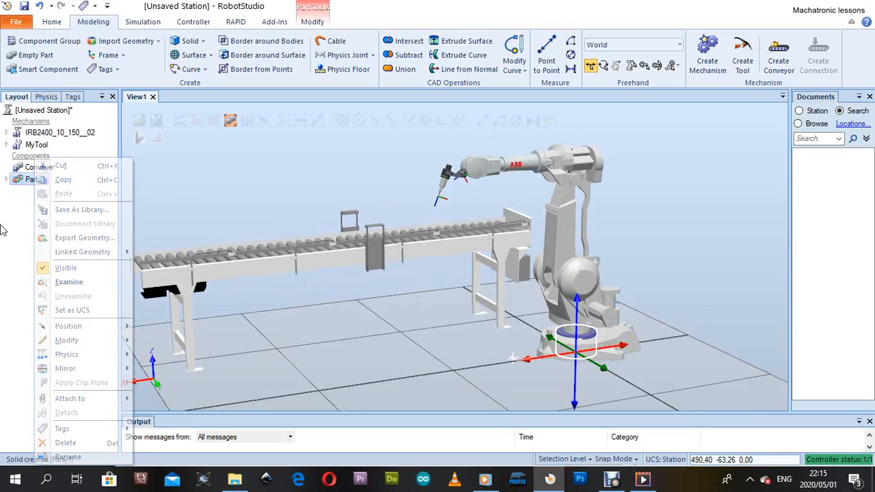
{"action": "right_click", "coordinate": [30, 179]}
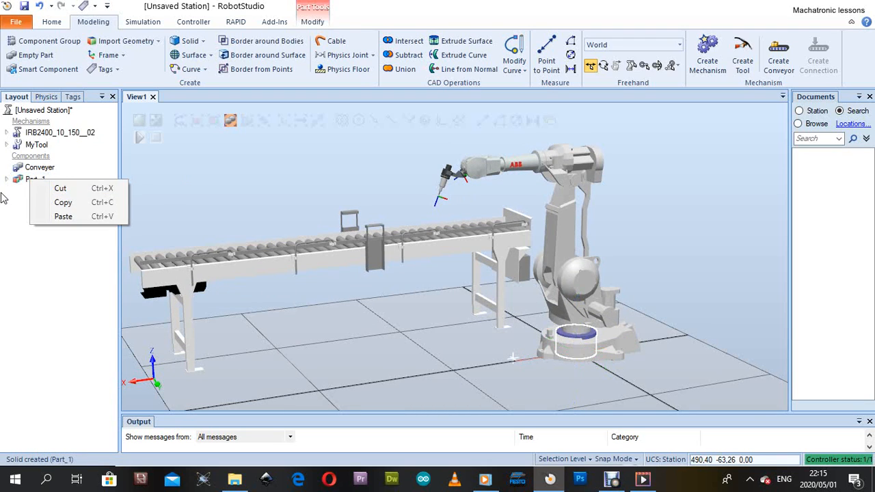
{"action": "left_click", "coordinate": [3, 198]}
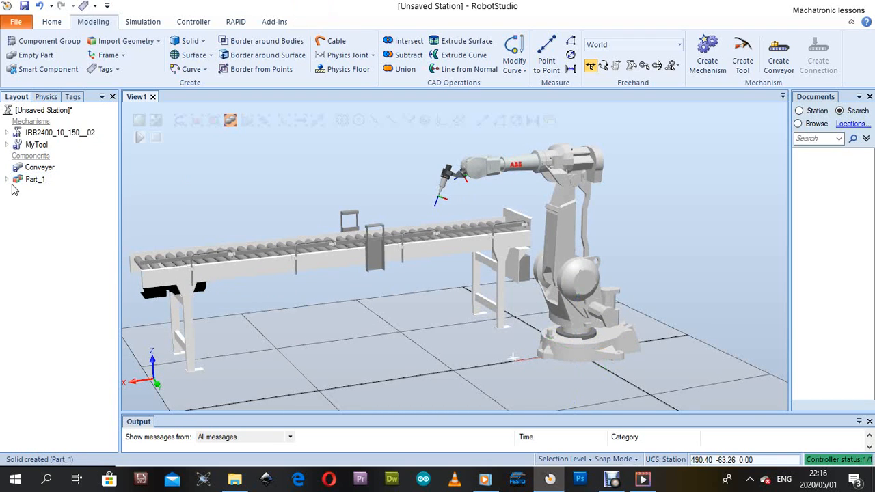
Step: Move the cylinder freehand along the world's positive X and Y axes, out of the robot base to the floor opposite the conveyor
{"action": "left_click", "coordinate": [31, 181]}
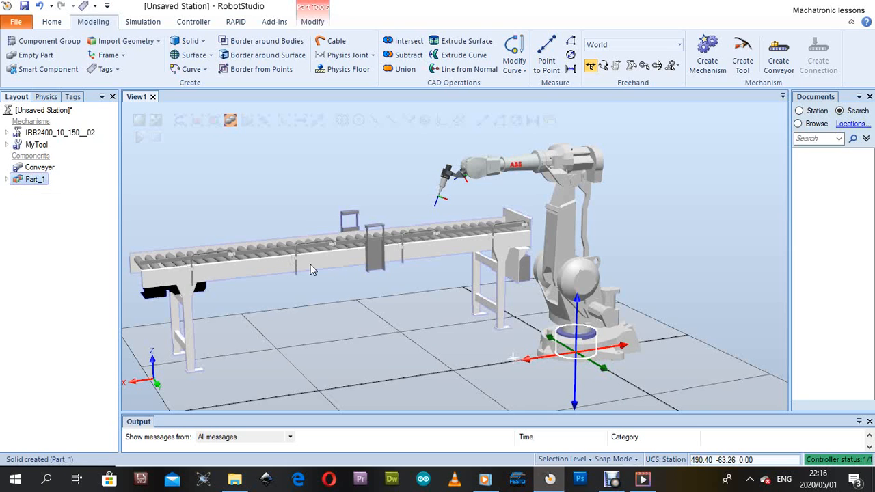
{"action": "left_click_drag", "start_coordinate": [313, 268], "coordinate": [328, 294], "text": "ctrl+shift"}
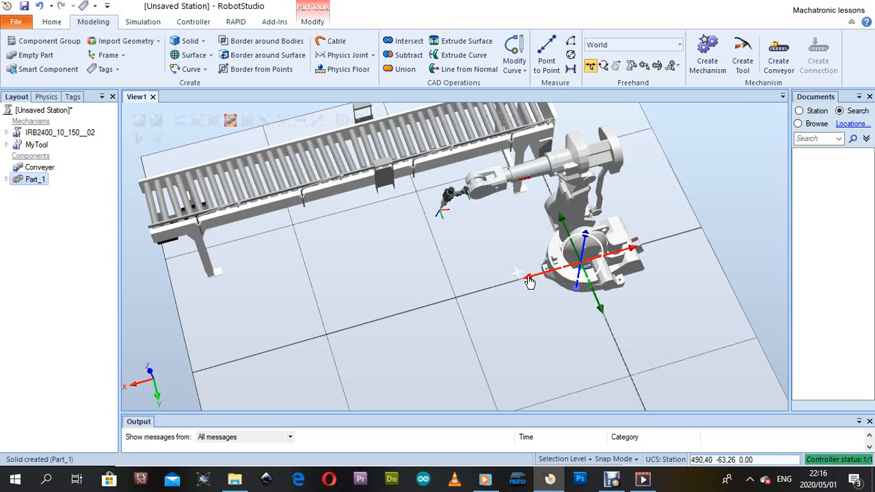
{"action": "left_click_drag", "start_coordinate": [530, 282], "coordinate": [390, 239]}
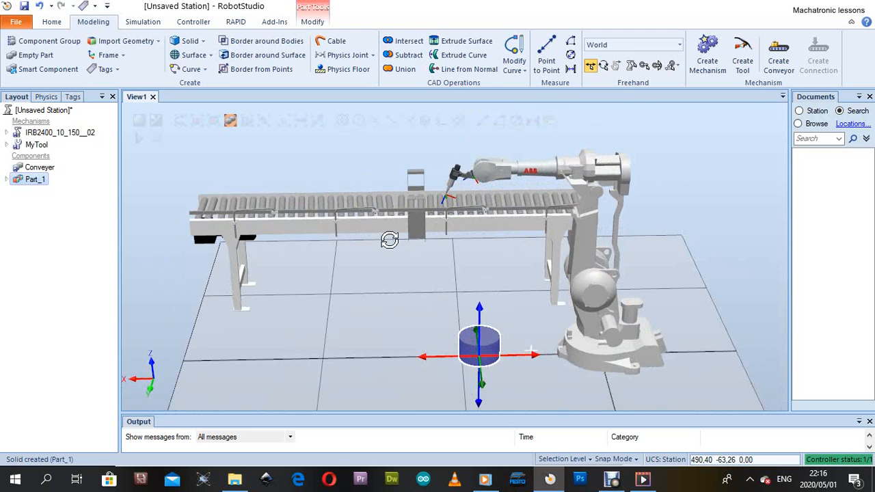
{"action": "left_click_drag", "start_coordinate": [419, 361], "coordinate": [365, 353]}
{"action": "left_click_drag", "start_coordinate": [433, 310], "coordinate": [543, 322], "text": "ctrl+shift"}
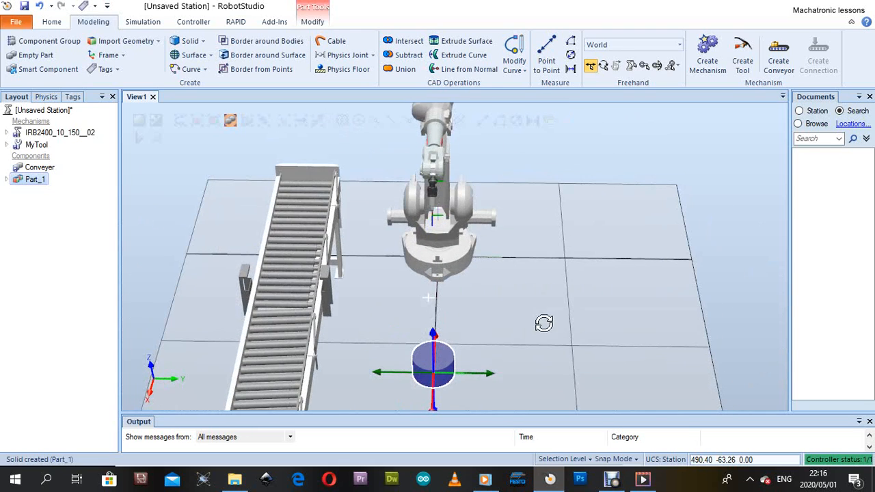
{"action": "left_click_drag", "start_coordinate": [486, 373], "coordinate": [540, 355]}
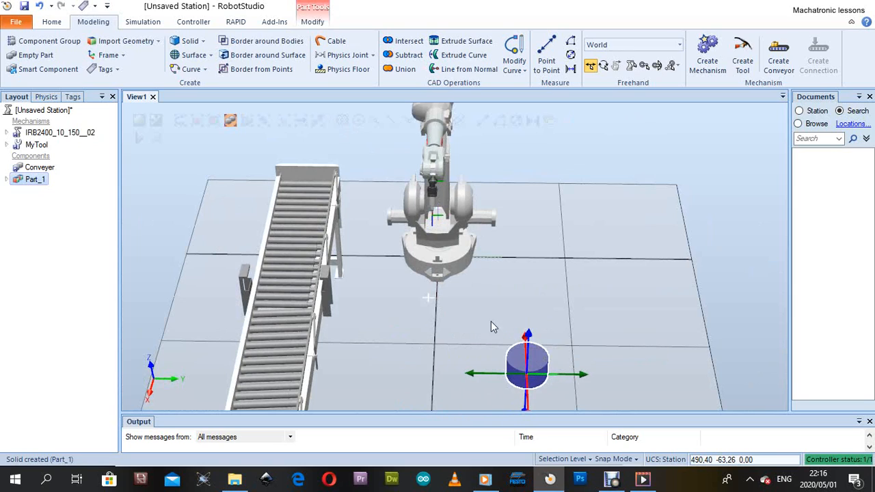
{"action": "left_click_drag", "start_coordinate": [491, 327], "coordinate": [444, 244], "text": "ctrl+shift"}
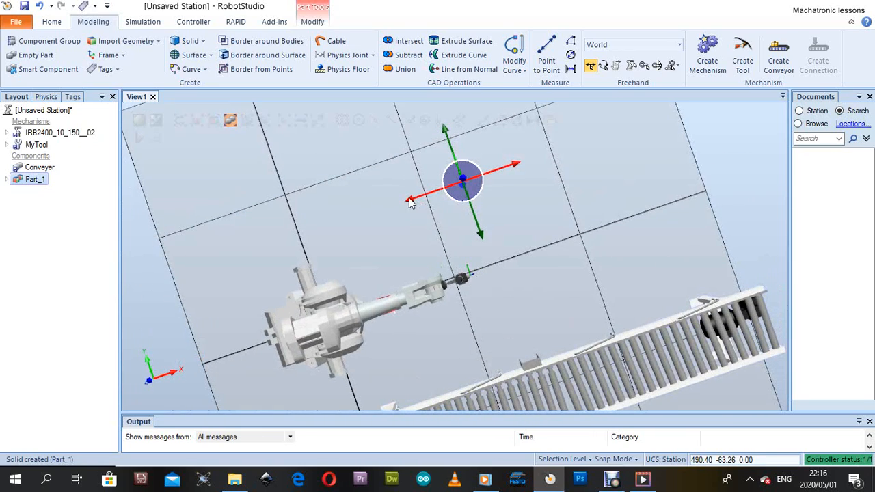
Step: Move the cylinder freehand along the world's negative X axis, closer to the robot, and slightly along positive Y
{"action": "left_click", "coordinate": [442, 190]}
{"action": "left_click", "coordinate": [34, 179]}
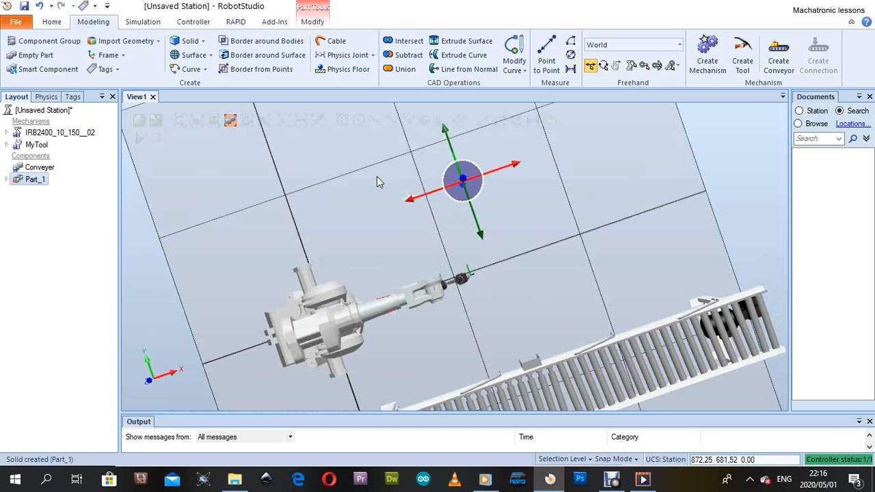
{"action": "left_click_drag", "start_coordinate": [410, 206], "coordinate": [406, 209]}
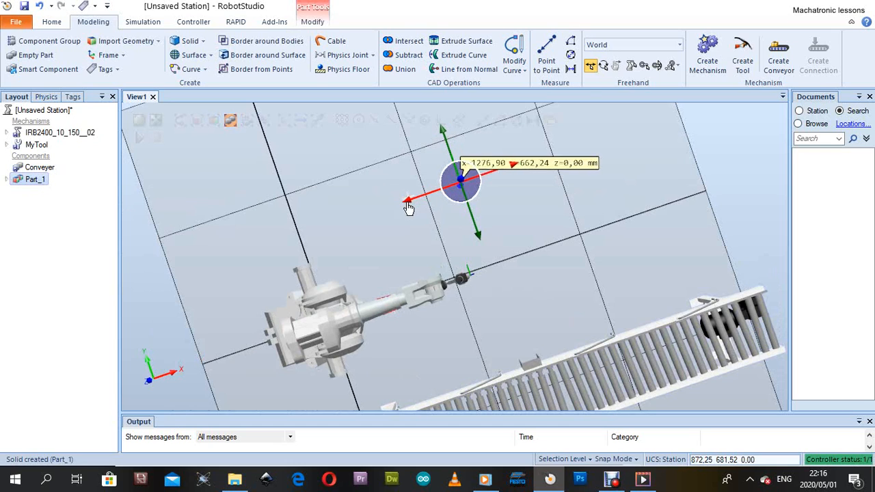
{"action": "left_click", "coordinate": [590, 68]}
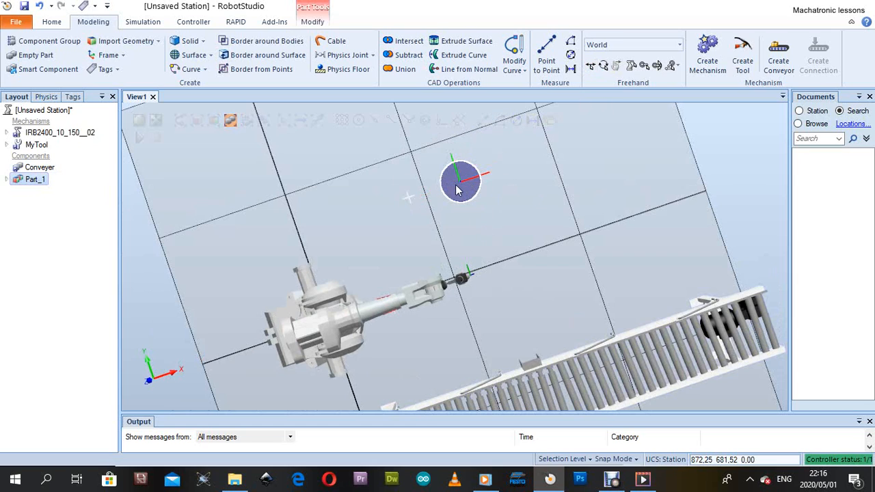
{"action": "left_click", "coordinate": [590, 66]}
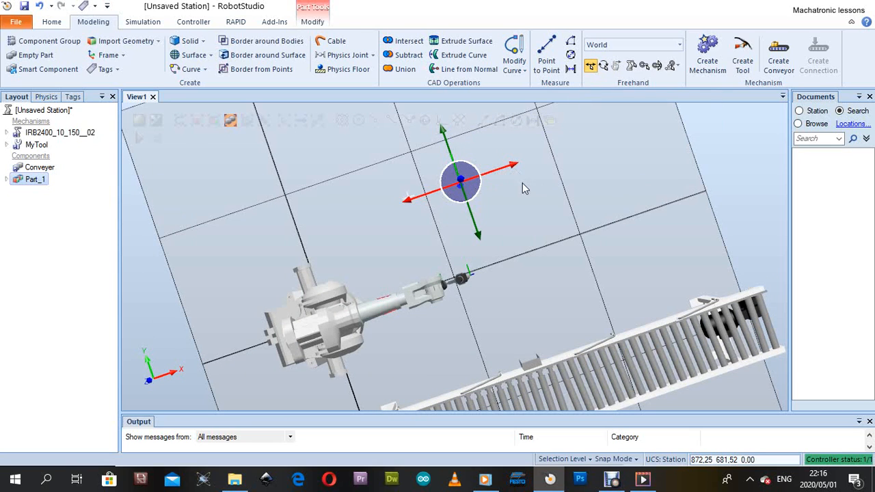
{"action": "left_click_drag", "start_coordinate": [412, 205], "coordinate": [373, 216]}
{"action": "left_click_drag", "start_coordinate": [404, 149], "coordinate": [399, 135]}
{"action": "left_click_drag", "start_coordinate": [493, 244], "coordinate": [376, 165], "text": "ctrl+shift"}
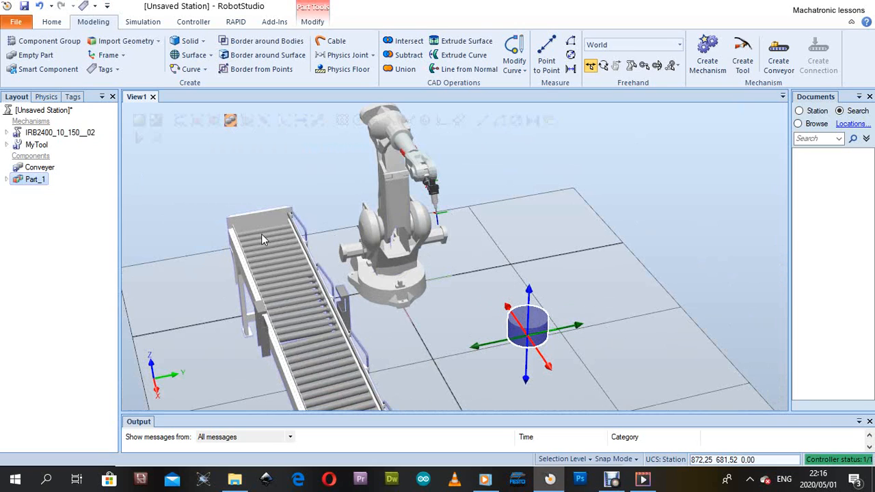
Step: Copy the cylinder Part_1 and paste a duplicate of it into the station
{"action": "scroll", "coordinate": [324, 239], "scroll_direction": "down", "scroll_amount": 5}
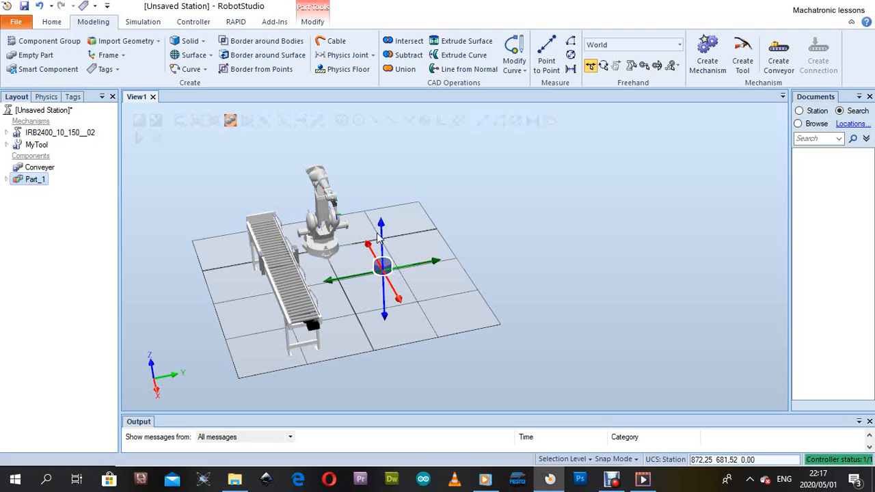
{"action": "left_click_drag", "start_coordinate": [444, 257], "coordinate": [400, 266], "text": "ctrl+shift"}
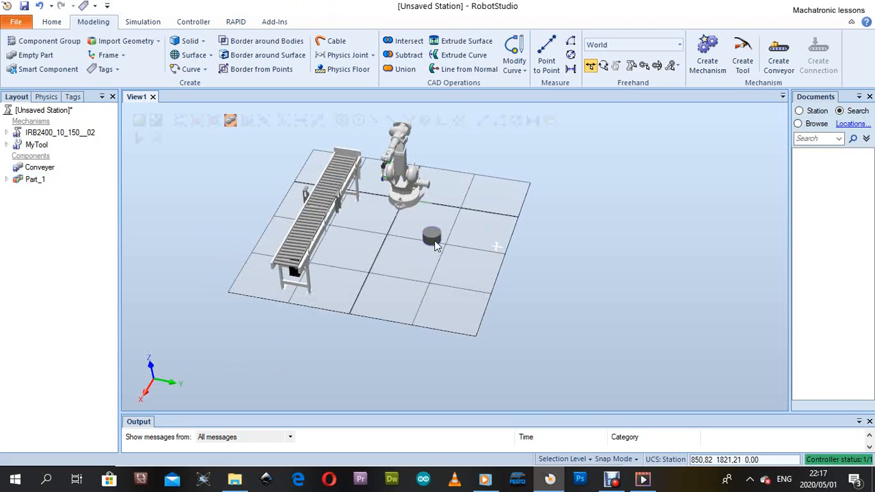
{"action": "scroll", "coordinate": [425, 252], "scroll_direction": "up", "scroll_amount": 2}
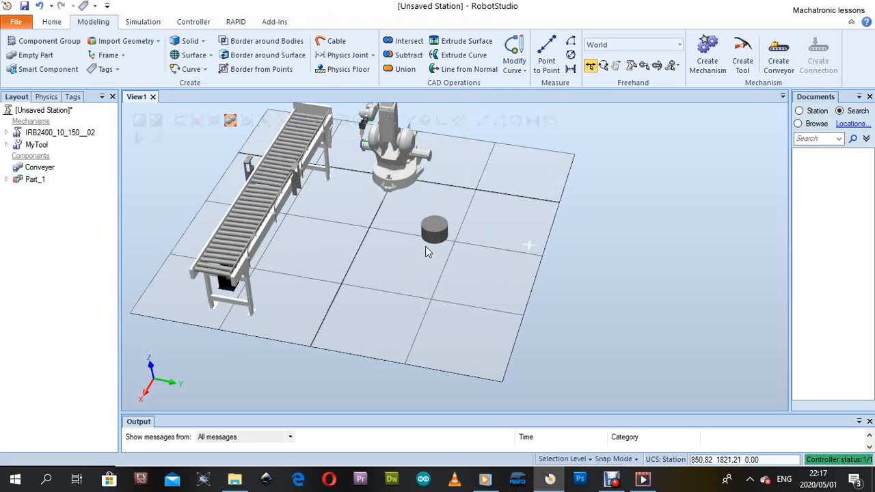
{"action": "left_click_drag", "start_coordinate": [425, 252], "coordinate": [405, 242], "text": "ctrl+shift"}
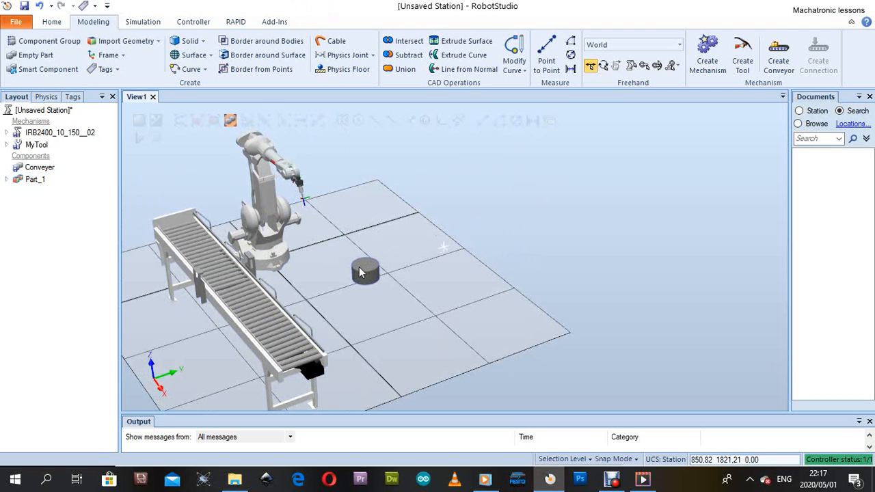
{"action": "left_click_drag", "start_coordinate": [362, 270], "coordinate": [372, 285], "text": "ctrl+shift"}
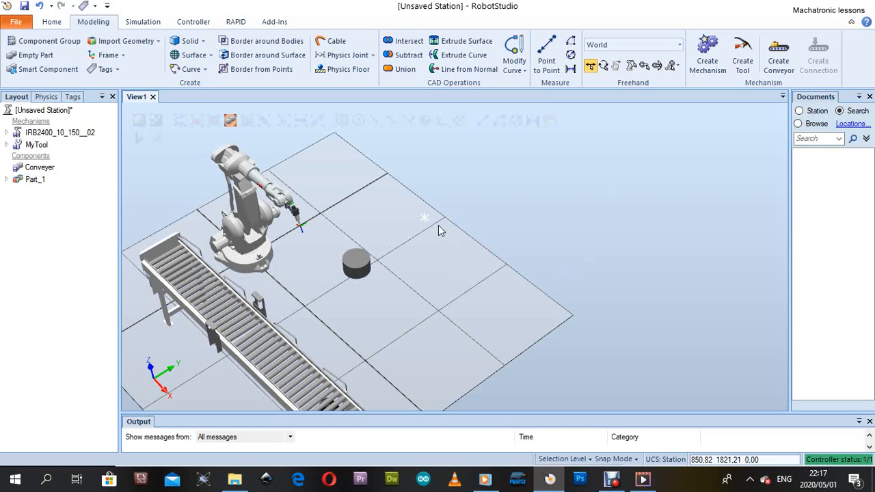
{"action": "left_click", "coordinate": [25, 180]}
{"action": "right_click", "coordinate": [25, 180]}
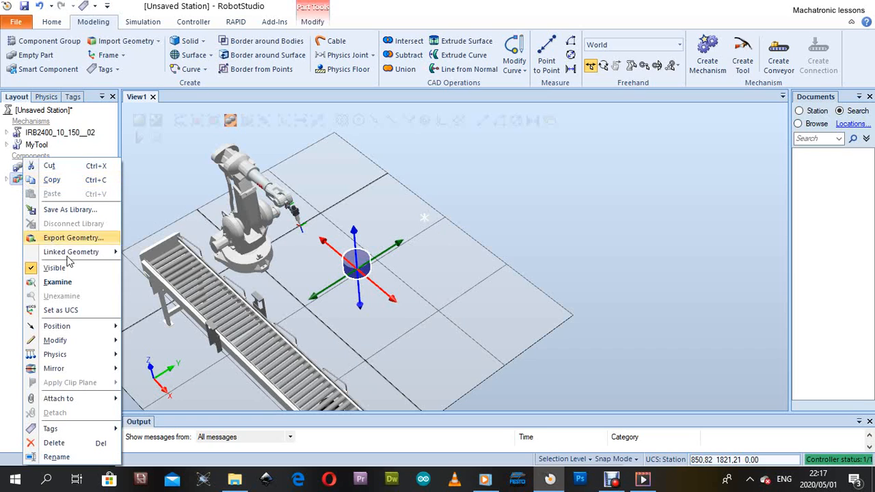
{"action": "left_click", "coordinate": [75, 181]}
{"action": "left_click", "coordinate": [48, 115]}
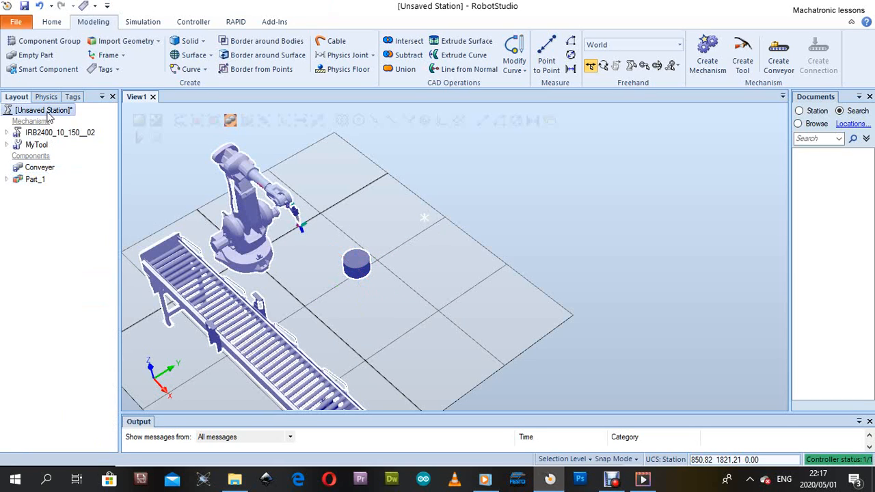
{"action": "right_click", "coordinate": [48, 116]}
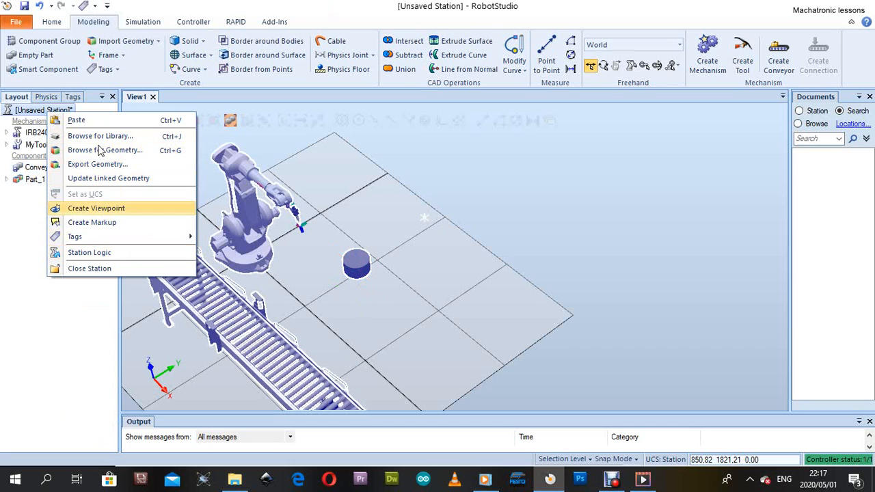
{"action": "left_click", "coordinate": [76, 119]}
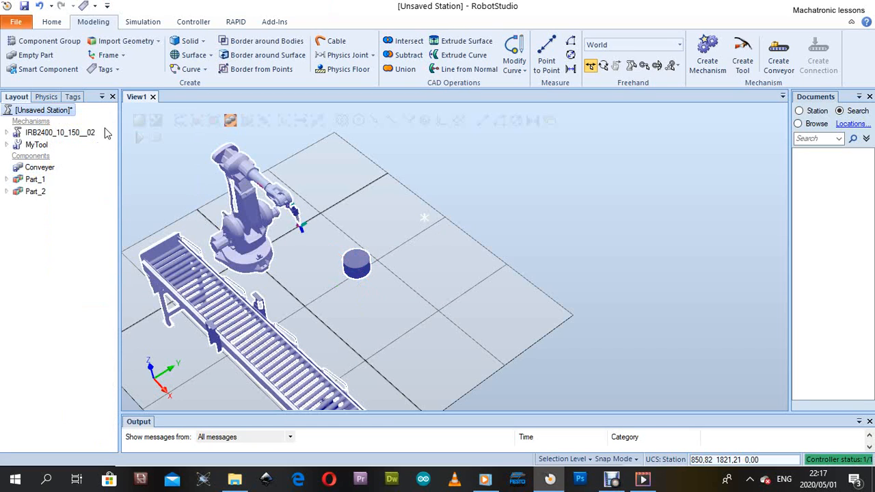
Step: Move the duplicate cylinder Part_2 freehand along negative Y toward the conveyor and raise it along positive Z above the conveyor
{"action": "left_click", "coordinate": [36, 194]}
{"action": "scroll", "coordinate": [449, 253], "scroll_direction": "down", "scroll_amount": 3}
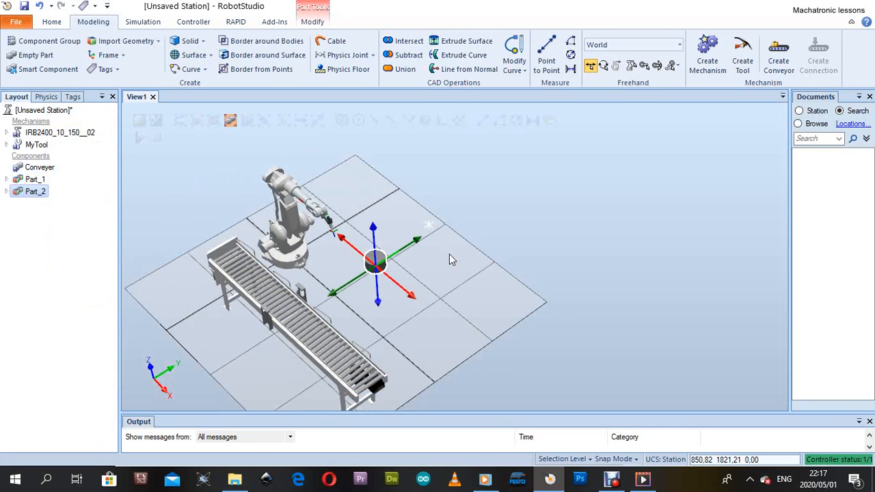
{"action": "left_click_drag", "start_coordinate": [352, 221], "coordinate": [368, 250], "text": "ctrl+shift"}
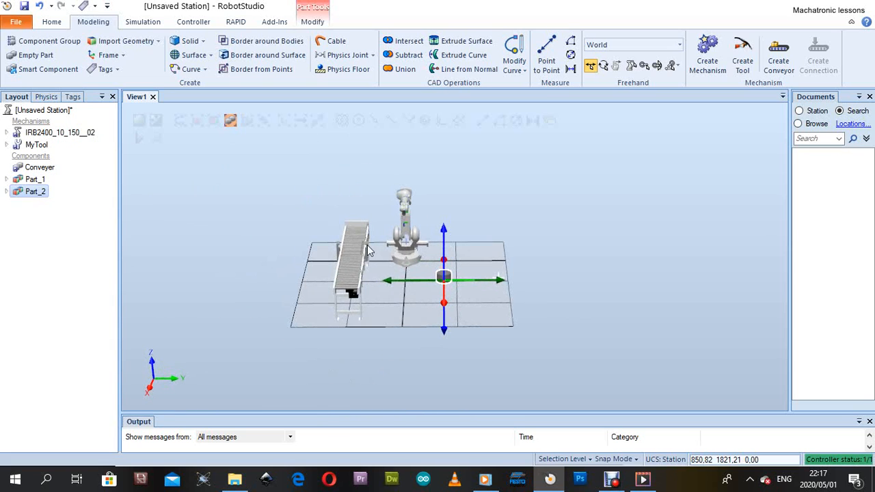
{"action": "left_click_drag", "start_coordinate": [394, 285], "coordinate": [273, 234]}
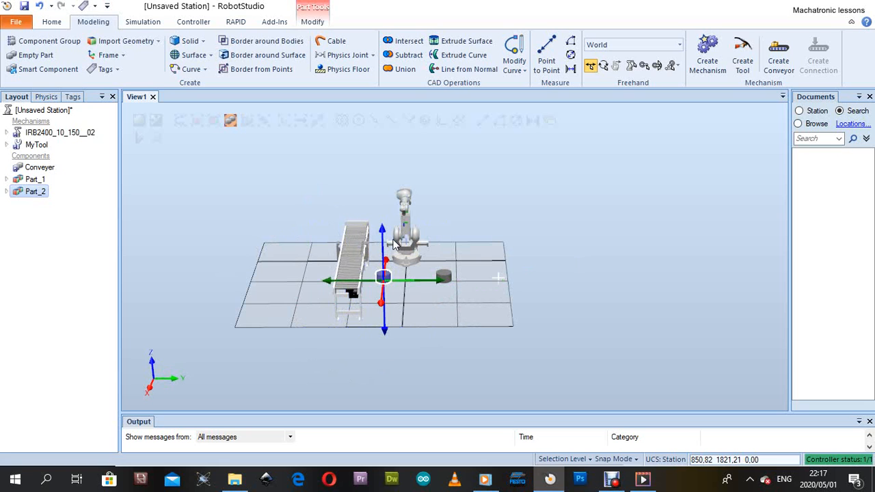
{"action": "left_click_drag", "start_coordinate": [383, 235], "coordinate": [378, 131]}
Step: Lower Part_2 freehand to a Z of about 646 mm and shift it along negative Y to about -769 mm, at the conveyor's edge
{"action": "left_click_drag", "start_coordinate": [317, 248], "coordinate": [298, 309], "text": "ctrl+shift"}
{"action": "scroll", "coordinate": [299, 309], "scroll_direction": "up", "scroll_amount": 6}
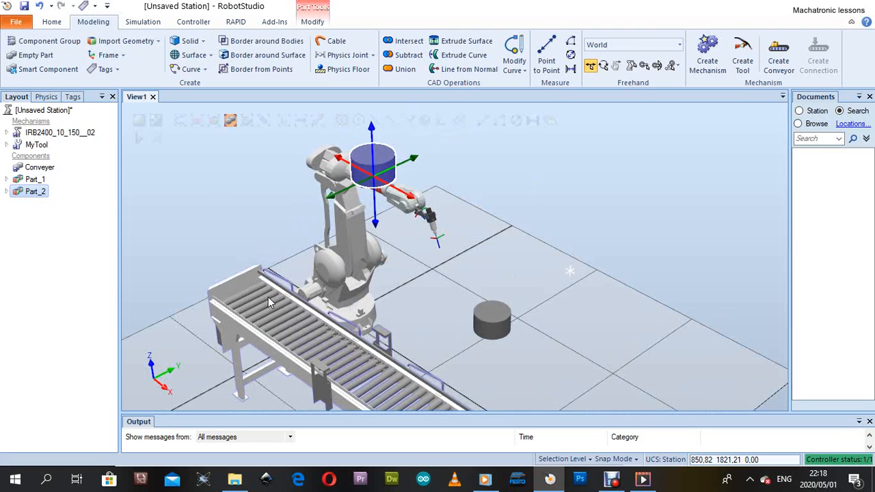
{"action": "scroll", "coordinate": [267, 297], "scroll_direction": "down", "scroll_amount": 2}
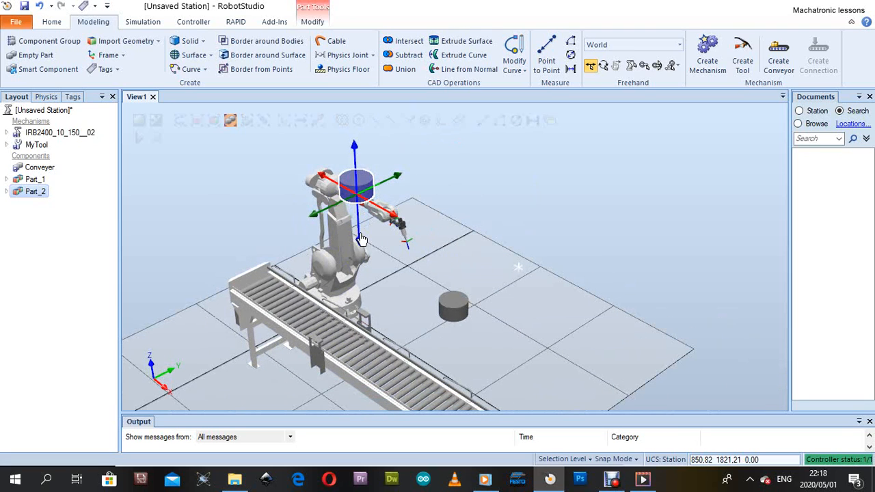
{"action": "left_click_drag", "start_coordinate": [359, 243], "coordinate": [329, 291]}
{"action": "scroll", "coordinate": [368, 311], "scroll_direction": "down", "scroll_amount": 3}
{"action": "mouse_move", "coordinate": [357, 294]}
{"action": "left_mouse_down"}
{"action": "mouse_move", "coordinate": [317, 295]}
{"action": "mouse_move", "coordinate": [347, 295]}
{"action": "mouse_move", "coordinate": [340, 295]}
{"action": "left_mouse_up"}
Step: Open Set Position for Part_2 and move the cylinder freehand to about X 915, Y -875, Z 787 mm, over the conveyor rollers
{"action": "scroll", "coordinate": [340, 295], "scroll_direction": "up", "scroll_amount": 4}
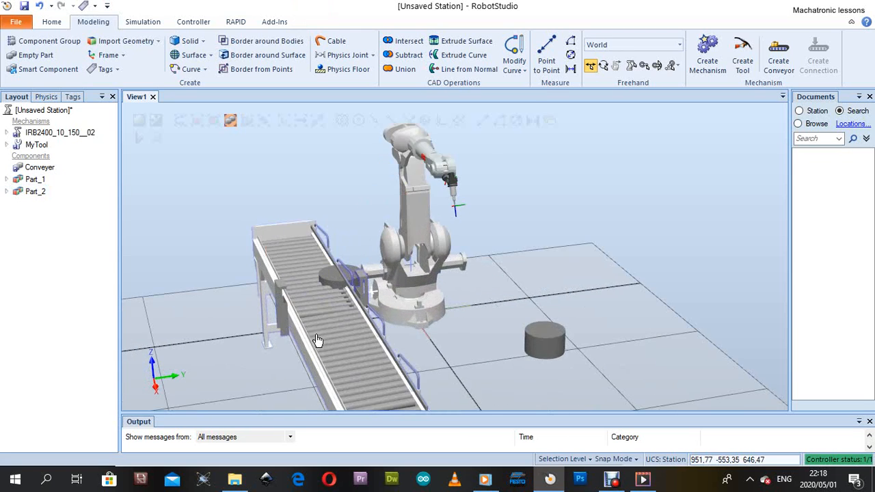
{"action": "scroll", "coordinate": [340, 294], "scroll_direction": "up", "scroll_amount": 2}
{"action": "left_click_drag", "start_coordinate": [326, 266], "coordinate": [304, 242], "text": "ctrl+shift"}
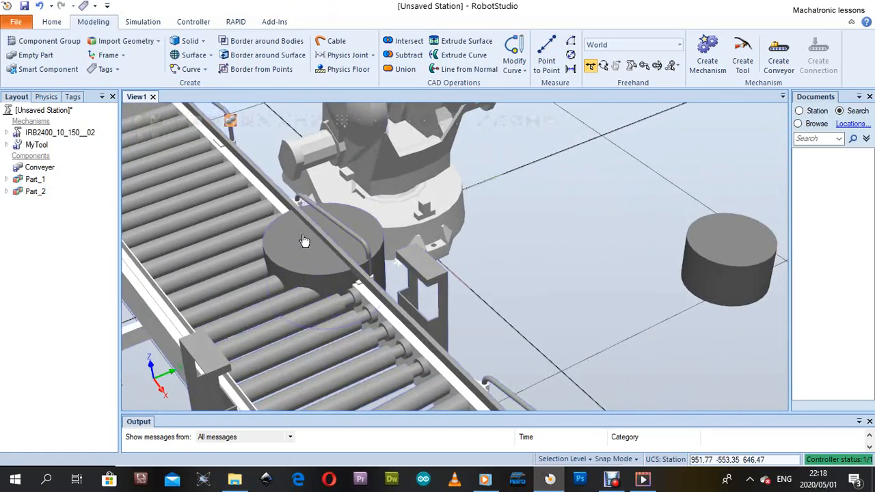
{"action": "left_click", "coordinate": [32, 192]}
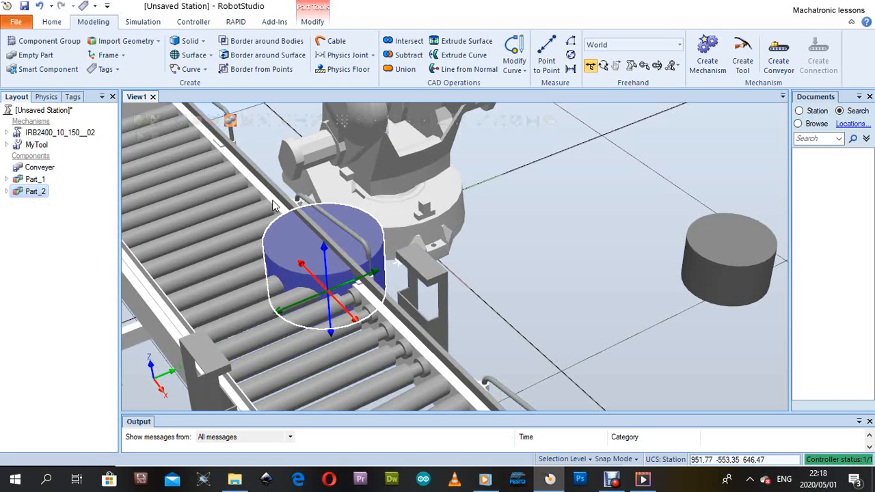
{"action": "right_click", "coordinate": [32, 198]}
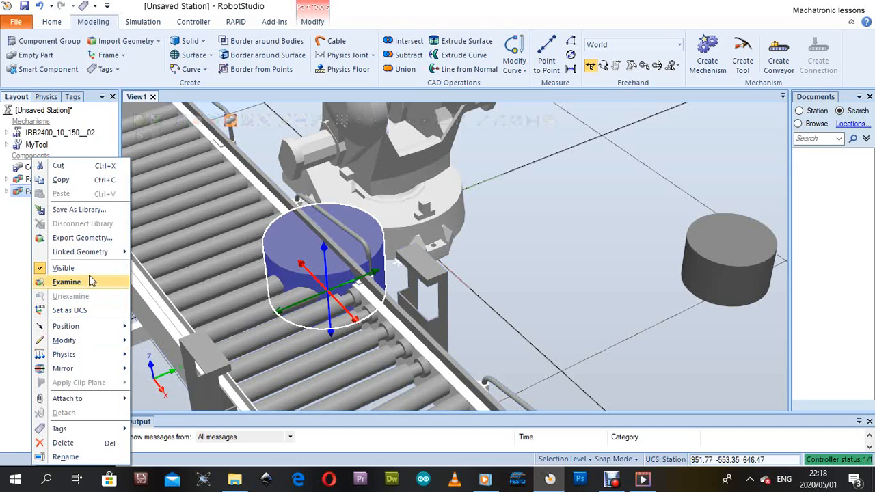
{"action": "mouse_move", "coordinate": [96, 331]}
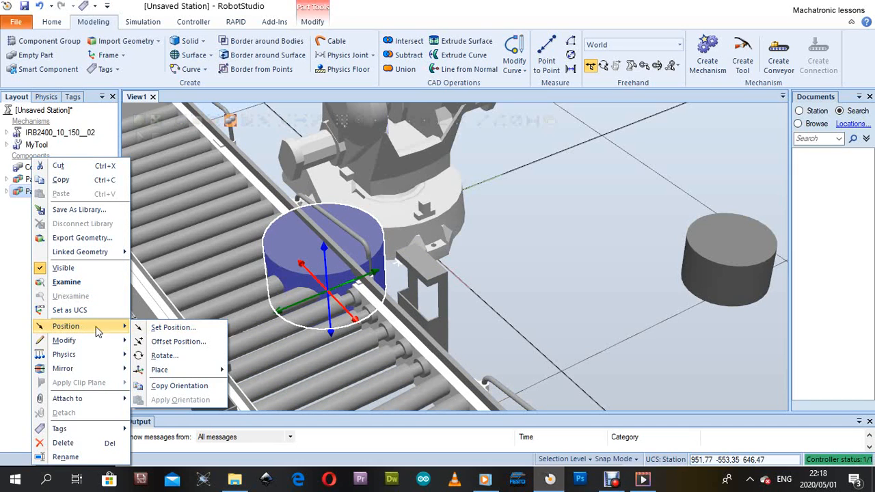
{"action": "left_click", "coordinate": [173, 328]}
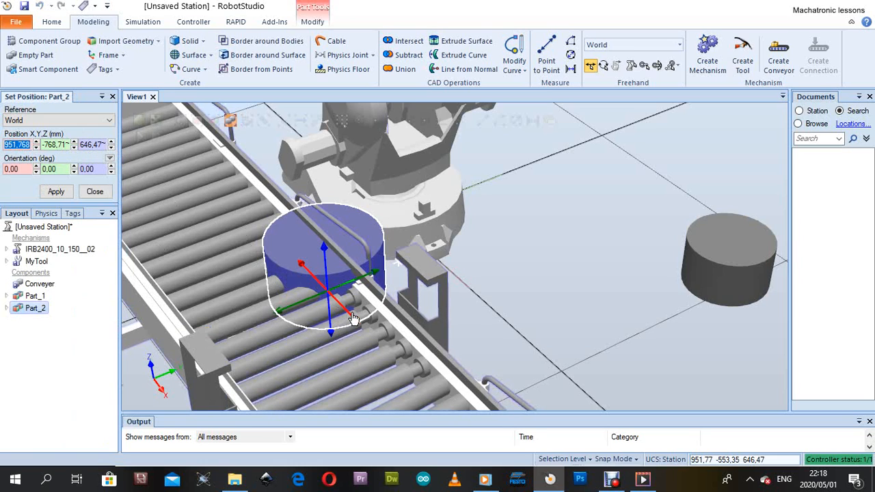
{"action": "left_click_drag", "start_coordinate": [356, 326], "coordinate": [241, 316]}
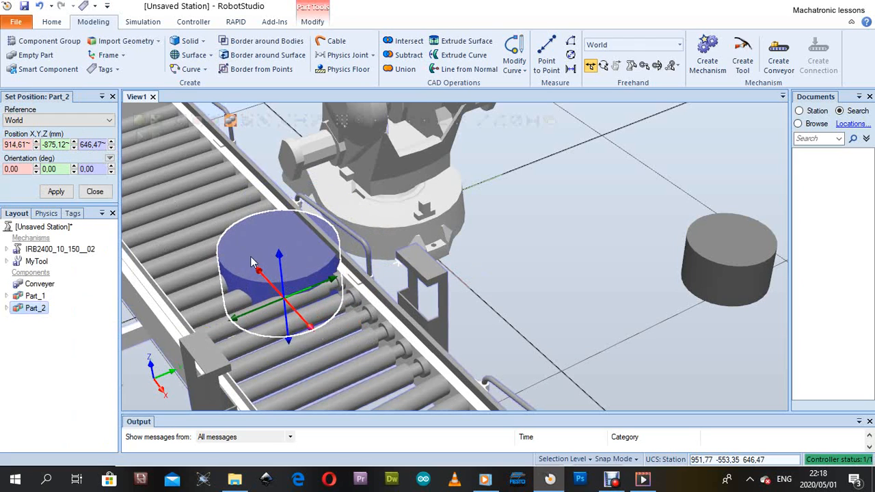
{"action": "left_click_drag", "start_coordinate": [282, 264], "coordinate": [281, 231]}
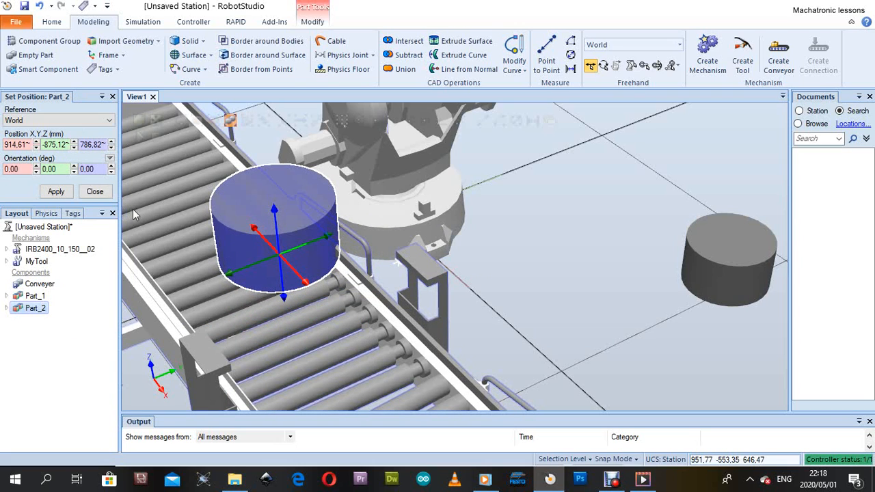
Step: Set the selection level to Mechanism and the snap mode to End for picking points on the conveyor
{"action": "left_click_drag", "start_coordinate": [259, 242], "coordinate": [321, 280], "text": "ctrl+shift"}
{"action": "scroll", "coordinate": [363, 237], "scroll_direction": "down", "scroll_amount": 6}
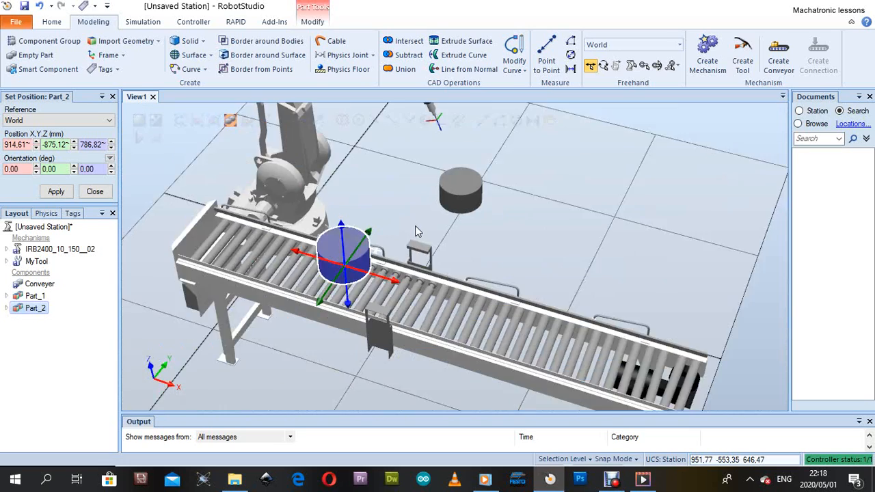
{"action": "scroll", "coordinate": [273, 233], "scroll_direction": "up", "scroll_amount": 4}
{"action": "left_click_drag", "start_coordinate": [263, 234], "coordinate": [450, 273], "text": "ctrl+shift"}
{"action": "scroll", "coordinate": [458, 229], "scroll_direction": "up", "scroll_amount": 2}
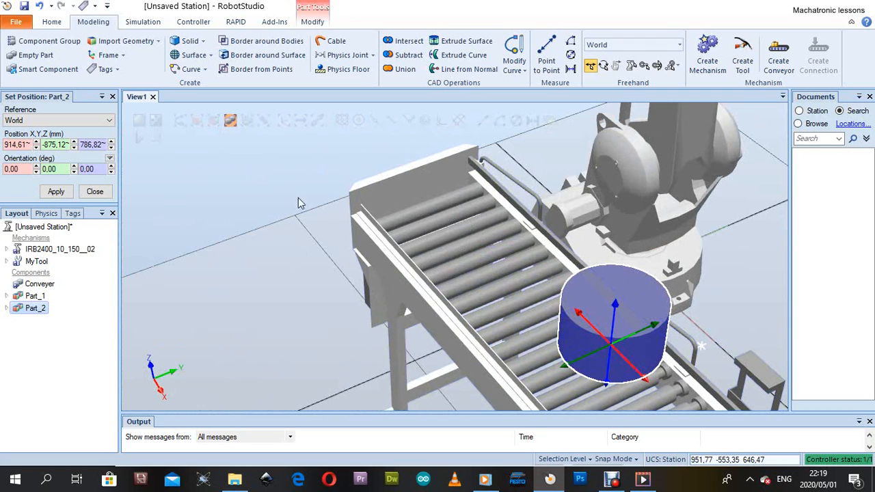
{"action": "scroll", "coordinate": [346, 214], "scroll_direction": "down", "scroll_amount": 2}
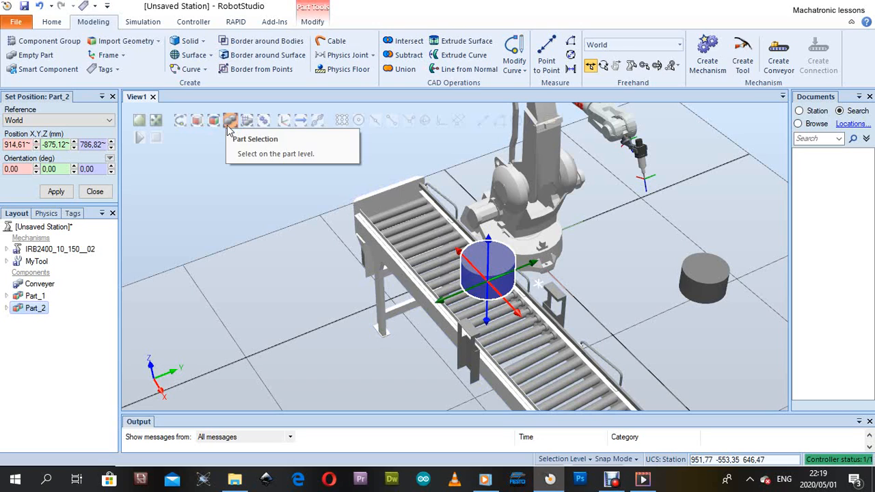
{"action": "left_click", "coordinate": [264, 121]}
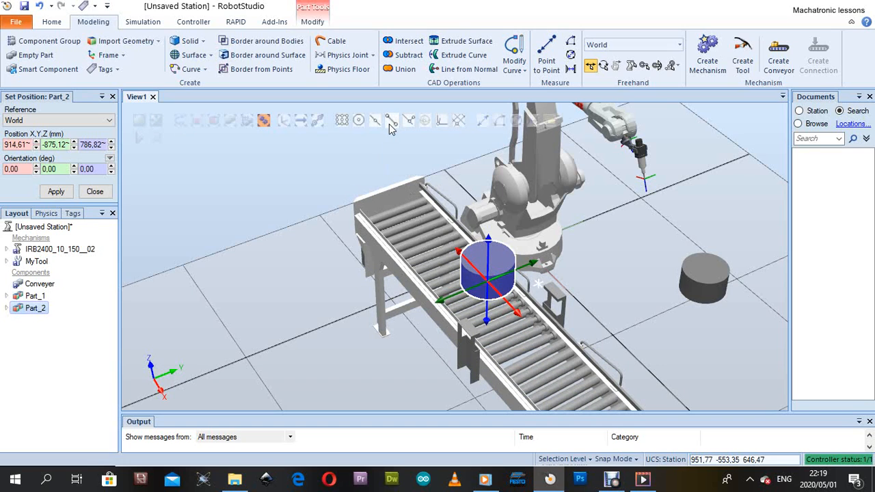
{"action": "left_click", "coordinate": [390, 121]}
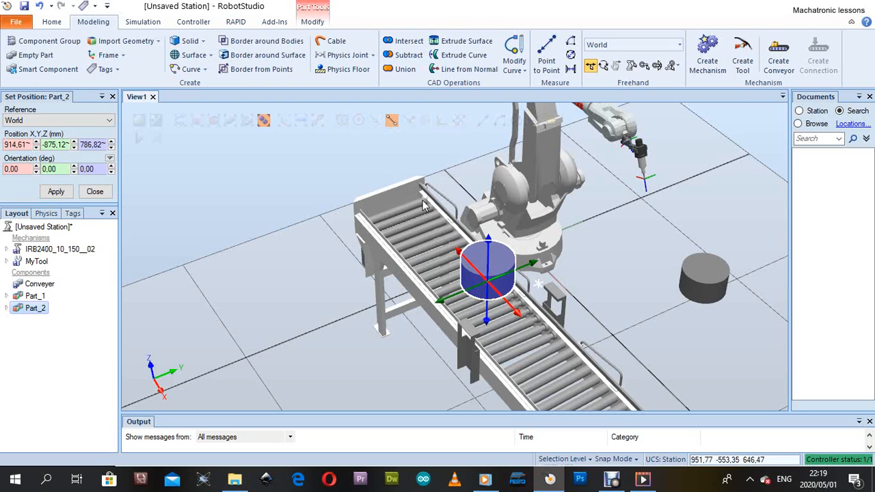
{"action": "scroll", "coordinate": [419, 204], "scroll_direction": "up", "scroll_amount": 5}
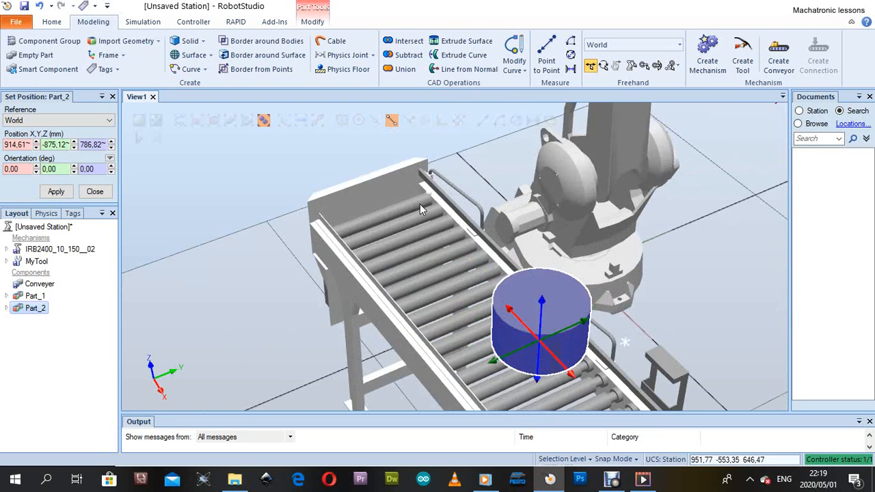
{"action": "scroll", "coordinate": [420, 204], "scroll_direction": "up", "scroll_amount": 3}
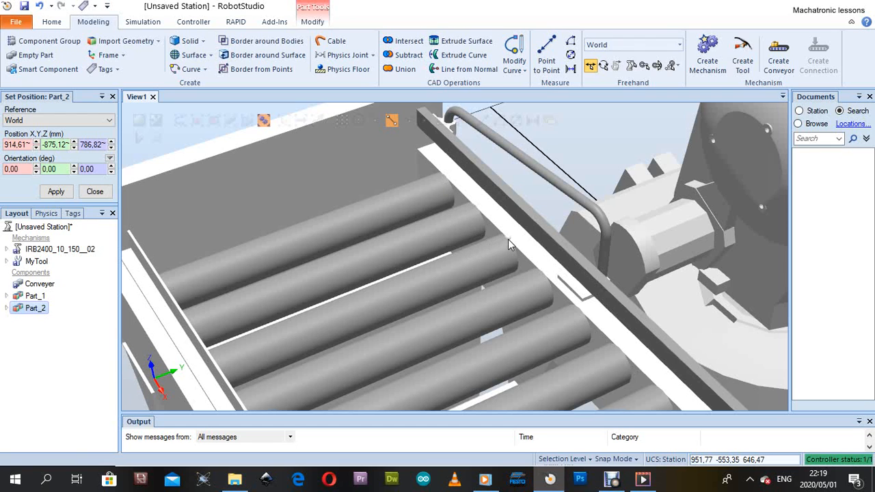
{"action": "scroll", "coordinate": [507, 239], "scroll_direction": "down", "scroll_amount": 8}
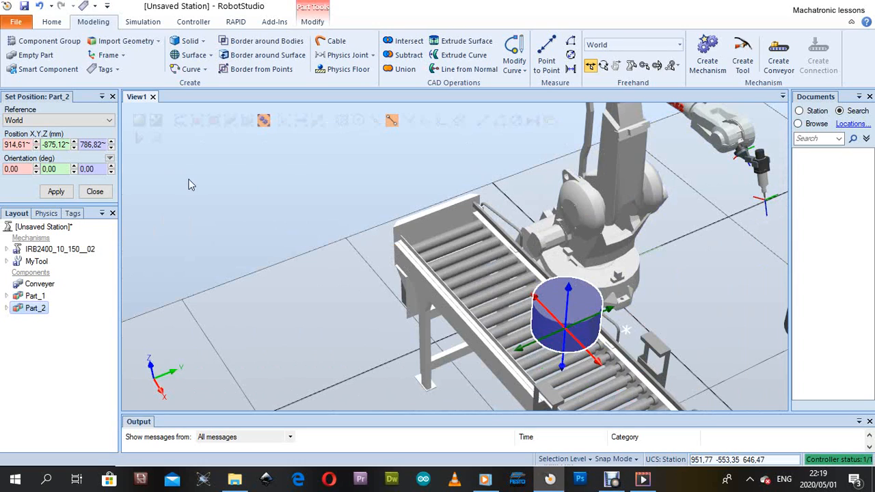
Step: Position Part_2 on a picked point at the conveyor's inner rail, X 149.84, Y -779.60, Z 775 mm, and apply it
{"action": "left_click", "coordinate": [28, 144]}
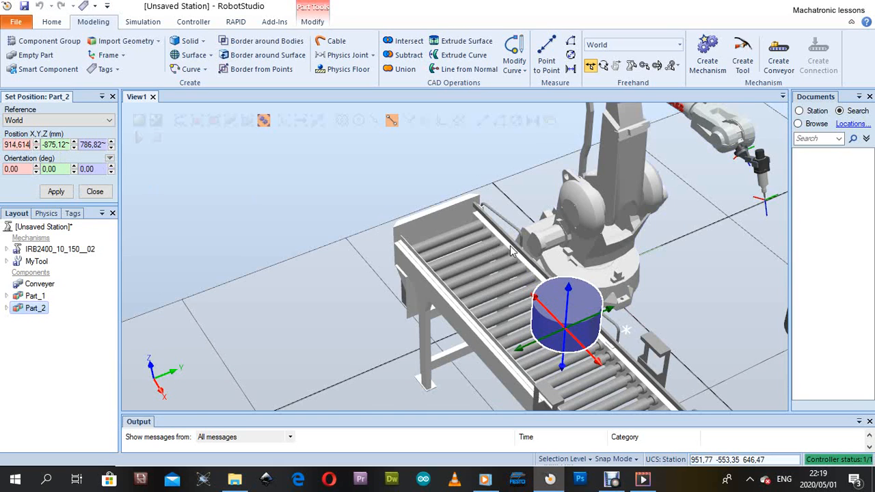
{"action": "scroll", "coordinate": [509, 251], "scroll_direction": "up", "scroll_amount": 3}
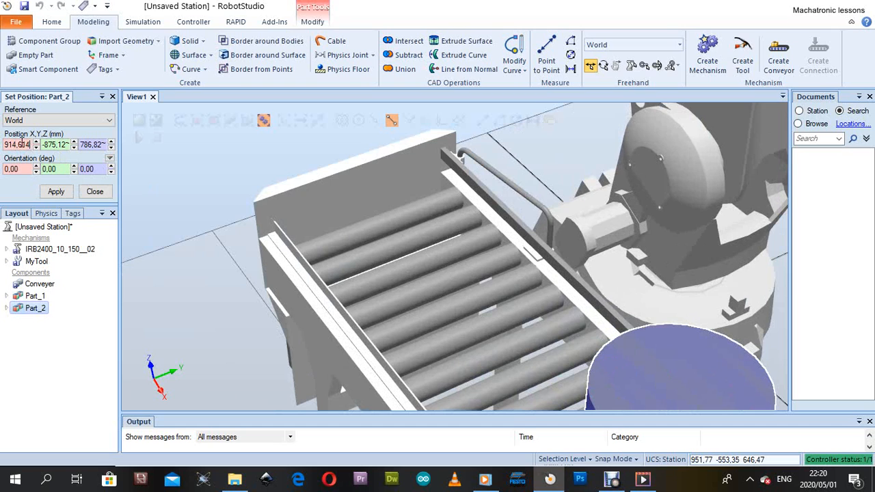
{"action": "left_click", "coordinate": [68, 145]}
{"action": "scroll", "coordinate": [451, 219], "scroll_direction": "up", "scroll_amount": 2}
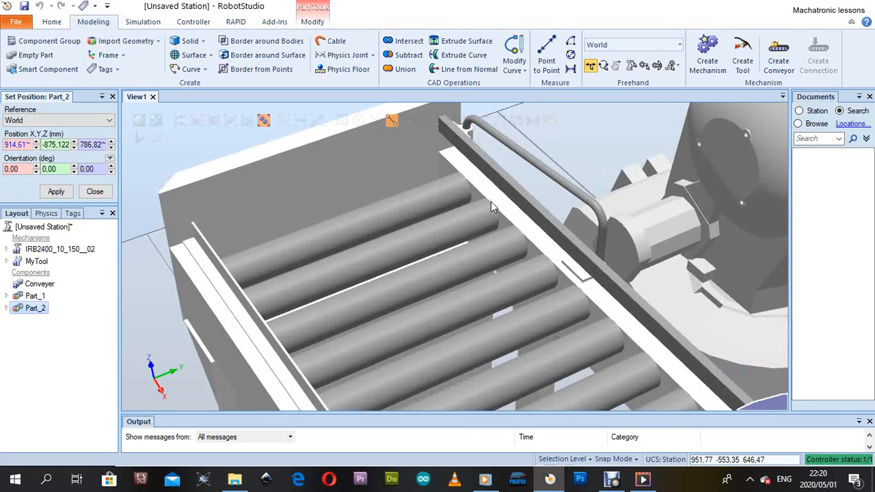
{"action": "left_click", "coordinate": [492, 205]}
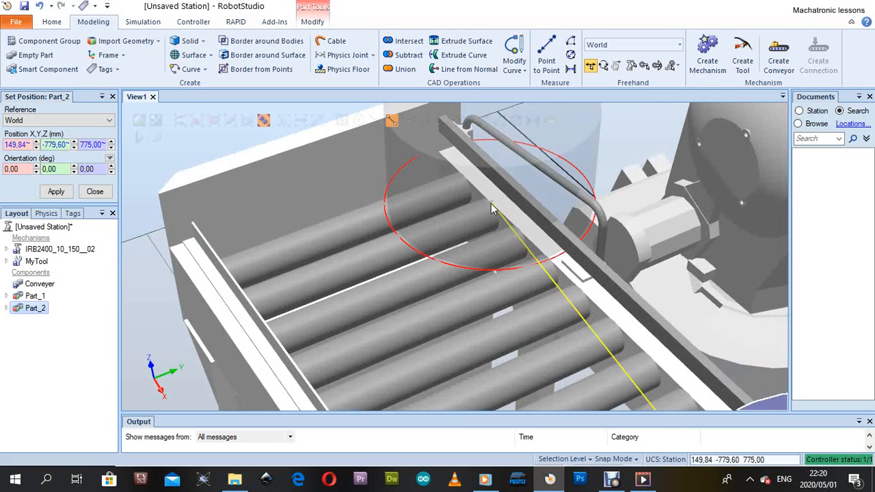
{"action": "scroll", "coordinate": [394, 239], "scroll_direction": "down", "scroll_amount": 3}
{"action": "scroll", "coordinate": [399, 249], "scroll_direction": "down", "scroll_amount": 3}
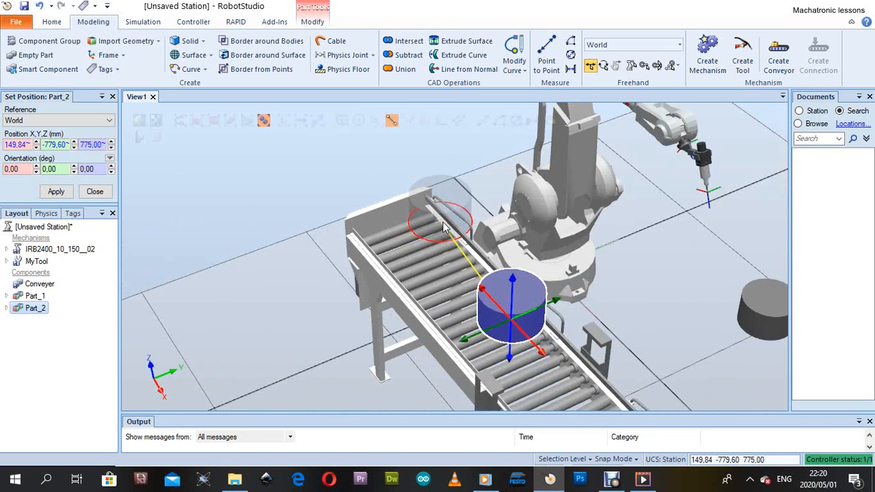
{"action": "left_click", "coordinate": [57, 194]}
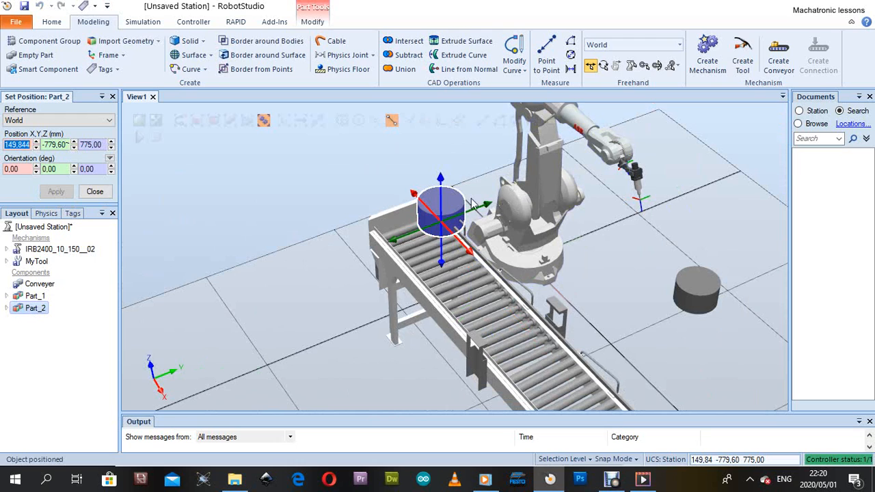
Step: Move Part_2 freehand along negative Y to about -977 mm, centring it across the conveyor rollers
{"action": "left_click_drag", "start_coordinate": [405, 240], "coordinate": [373, 253]}
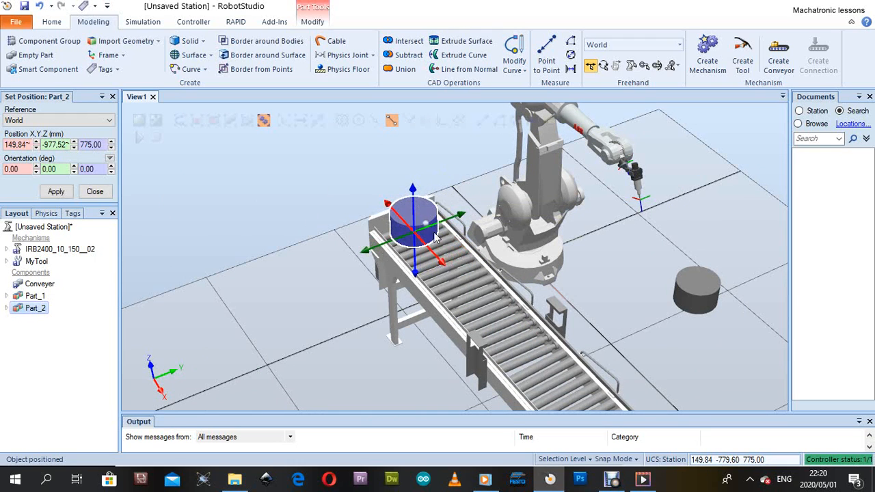
{"action": "left_click_drag", "start_coordinate": [412, 213], "coordinate": [410, 232], "text": "ctrl+shift"}
{"action": "left_click_drag", "start_coordinate": [504, 300], "coordinate": [502, 303]}
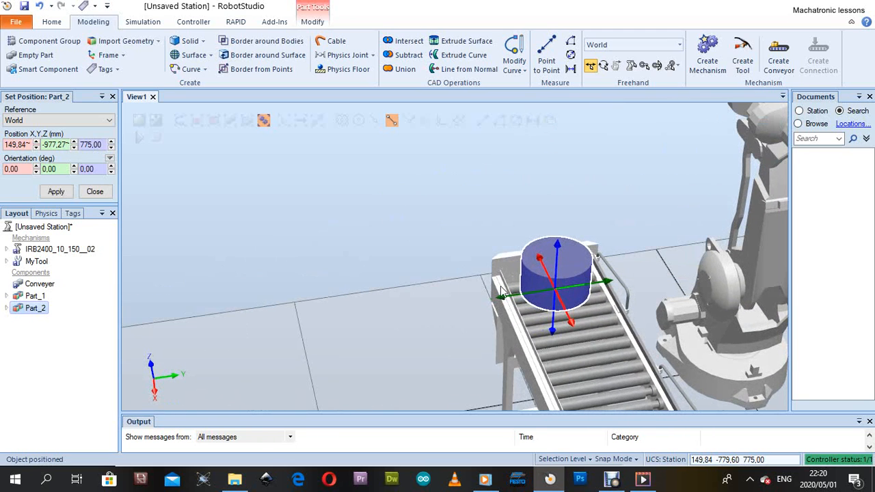
{"action": "scroll", "coordinate": [412, 256], "scroll_direction": "down", "scroll_amount": 4}
{"action": "left_click_drag", "start_coordinate": [479, 293], "coordinate": [315, 269], "text": "ctrl+shift"}
{"action": "scroll", "coordinate": [499, 355], "scroll_direction": "up", "scroll_amount": 5}
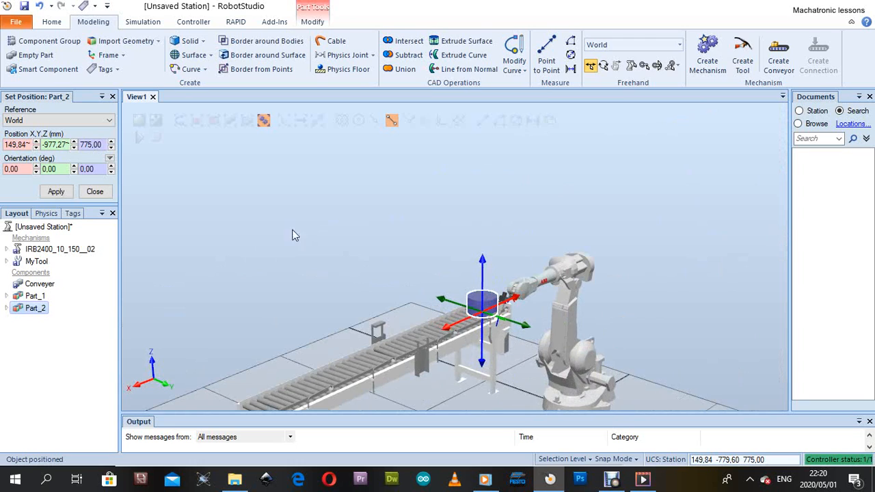
Step: Set Part_2's X position to 150 mm and apply the change
{"action": "double_click", "coordinate": [28, 144]}
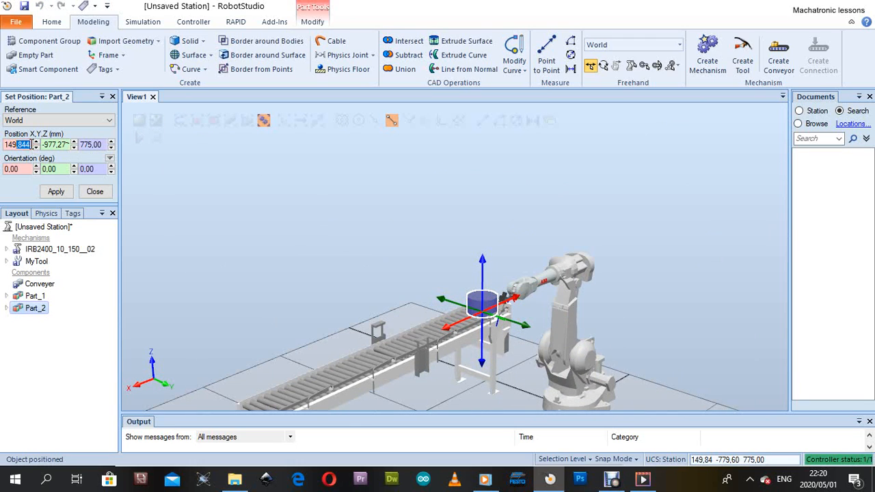
{"action": "left_click", "coordinate": [30, 144]}
{"action": "mouse_move", "coordinate": [335, 243]}
{"action": "left_mouse_down", "text": "ctrl+shift"}
{"action": "mouse_move", "coordinate": [378, 253]}
{"action": "mouse_move", "coordinate": [338, 242]}
{"action": "left_mouse_up", "text": "ctrl+shift"}
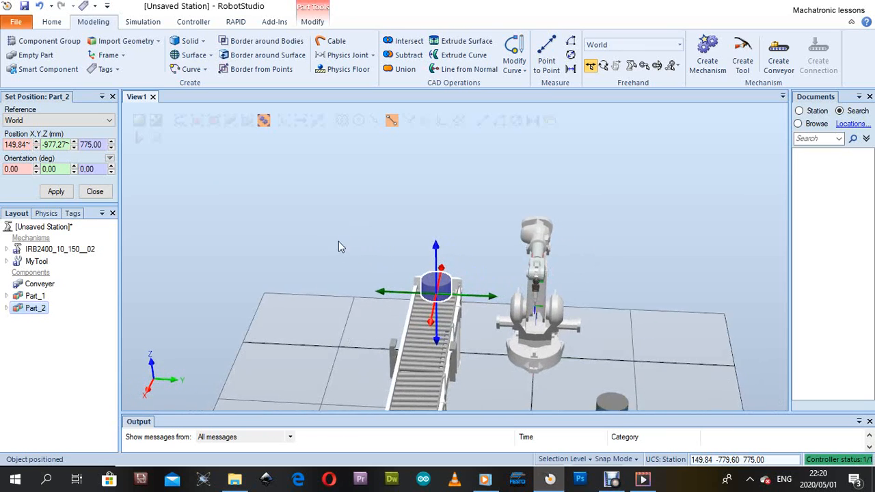
{"action": "double_click", "coordinate": [30, 144]}
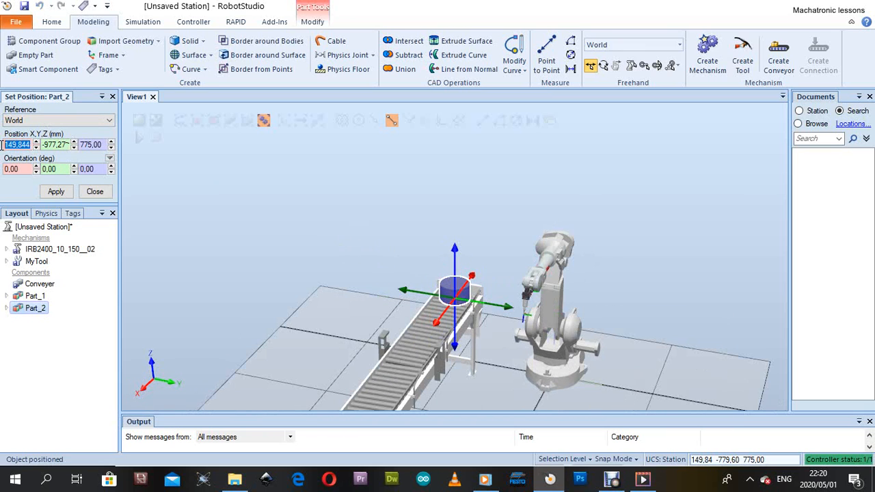
{"action": "type", "text": "150"}
{"action": "left_click", "coordinate": [56, 192]}
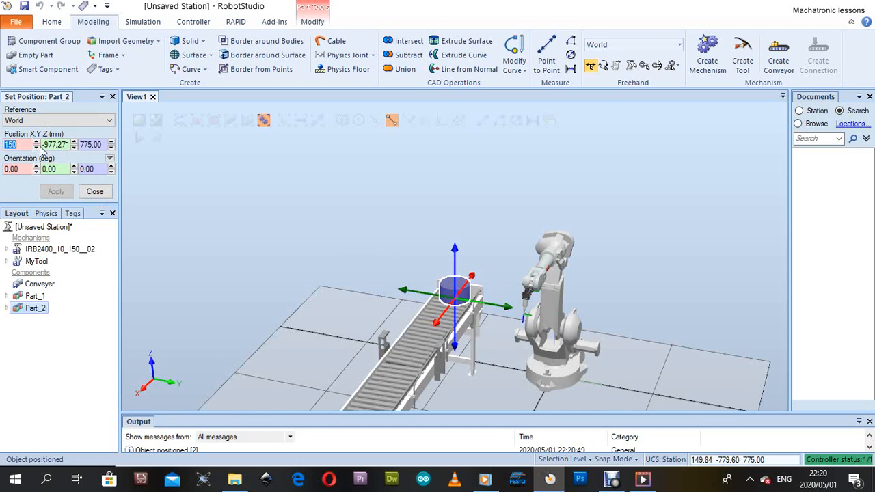
Step: Set Part_2's Y position to -980 mm and apply the change
{"action": "double_click", "coordinate": [62, 148]}
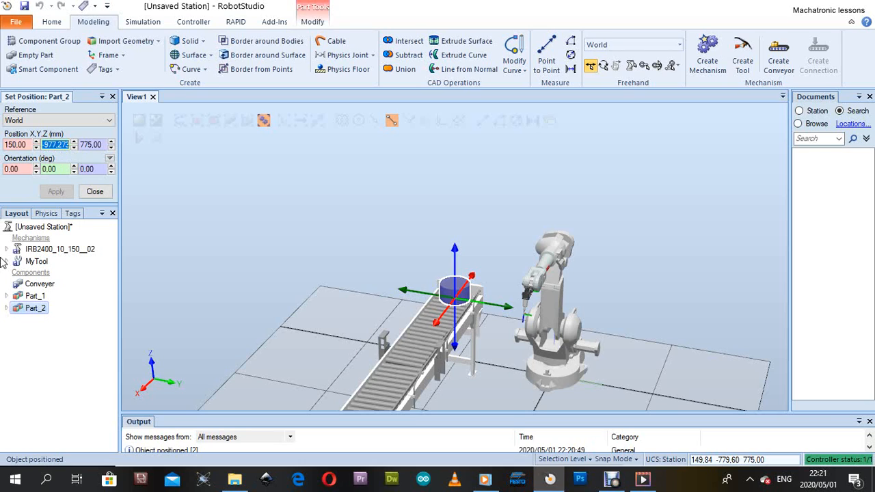
{"action": "type", "text": "-97"}
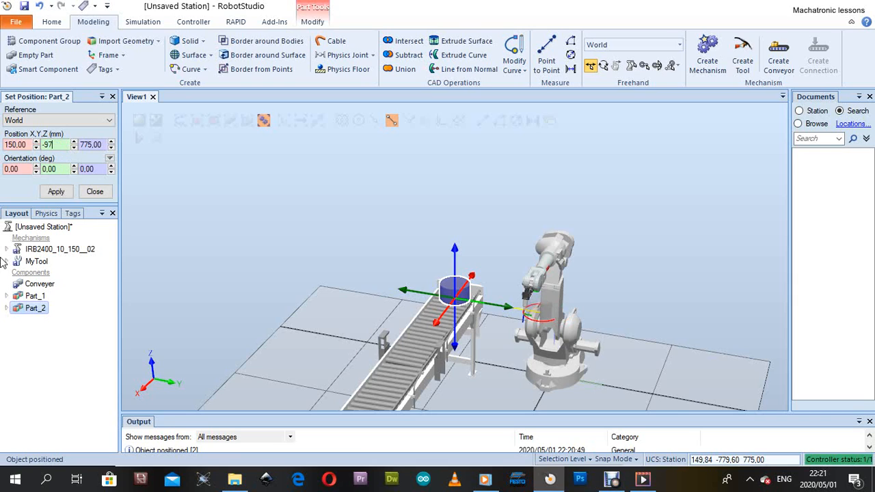
{"action": "type", "text": "7"}
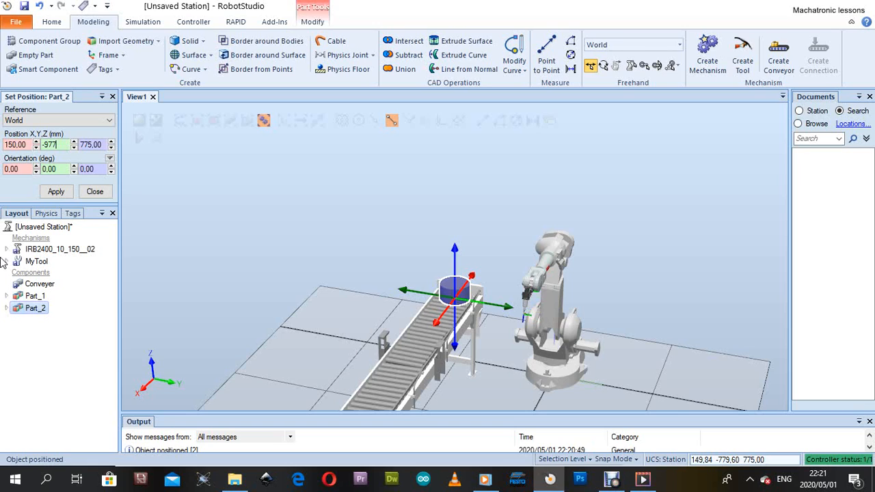
{"action": "key", "text": "BackSpace"}
{"action": "key", "text": "BackSpace"}
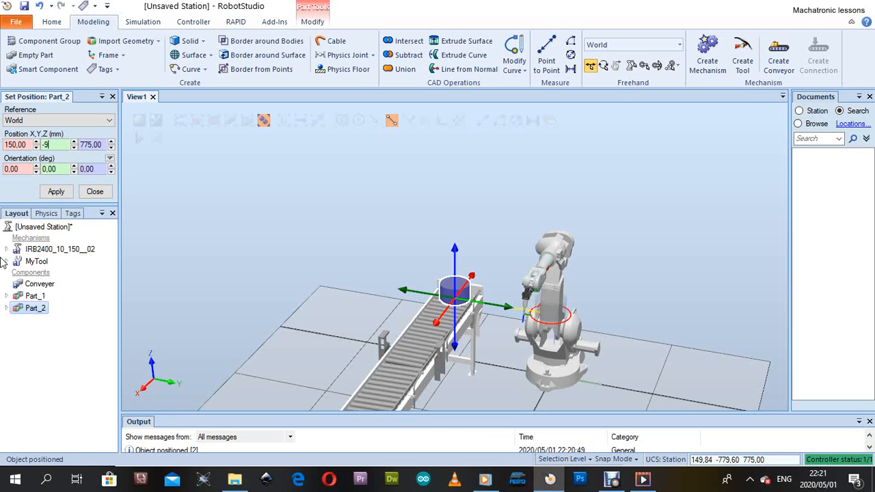
{"action": "type", "text": "80"}
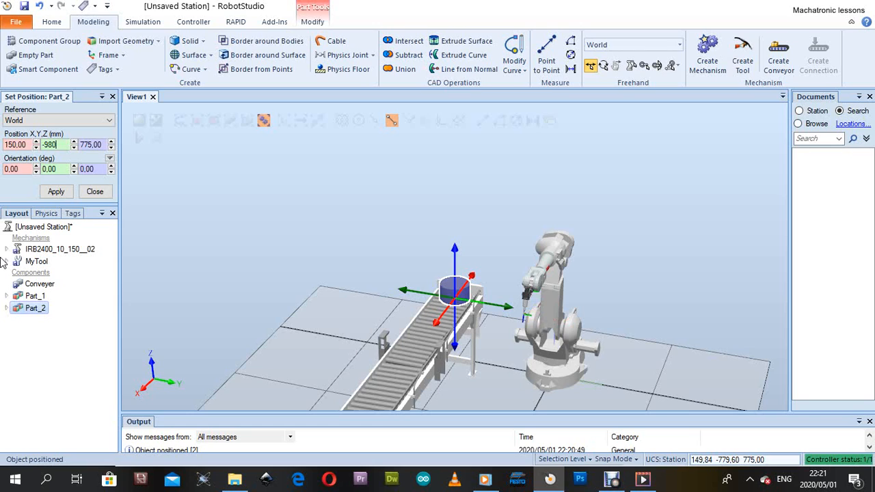
{"action": "left_click", "coordinate": [58, 191]}
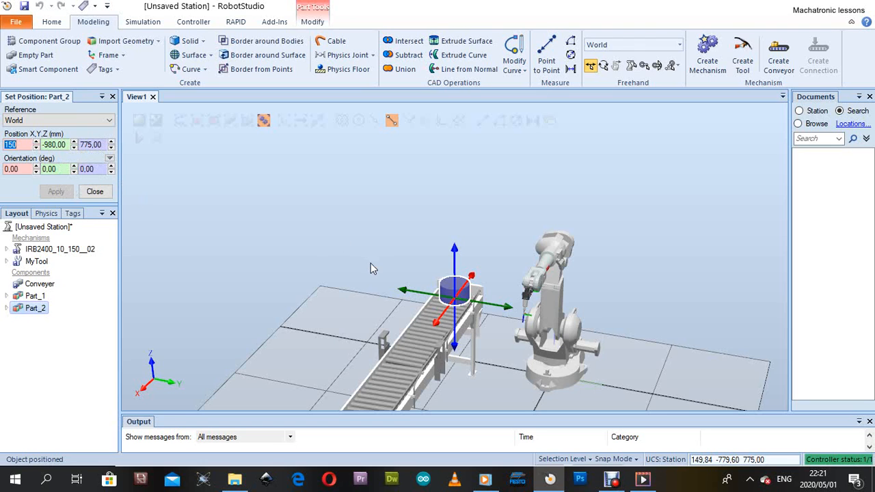
Step: Check Part_2's seating on the conveyor from several sides and close Set Position
{"action": "left_click_drag", "start_coordinate": [370, 263], "coordinate": [391, 280], "text": "ctrl+shift"}
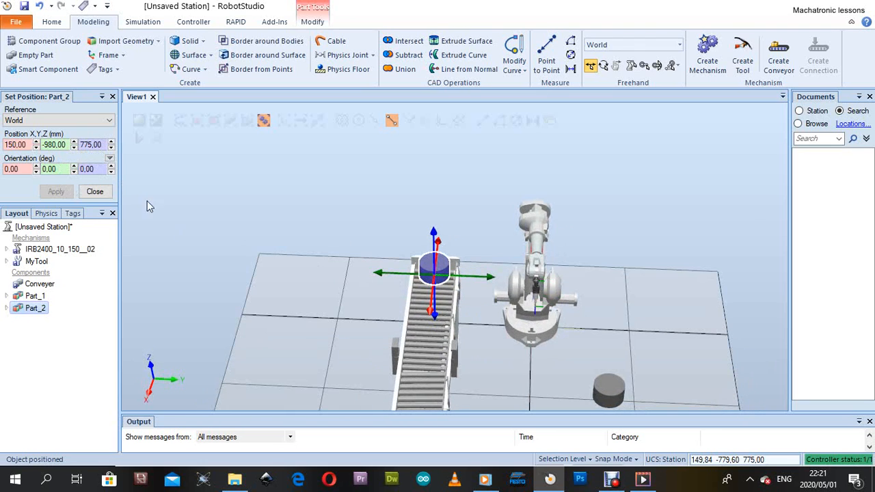
{"action": "scroll", "coordinate": [443, 279], "scroll_direction": "up", "scroll_amount": 5}
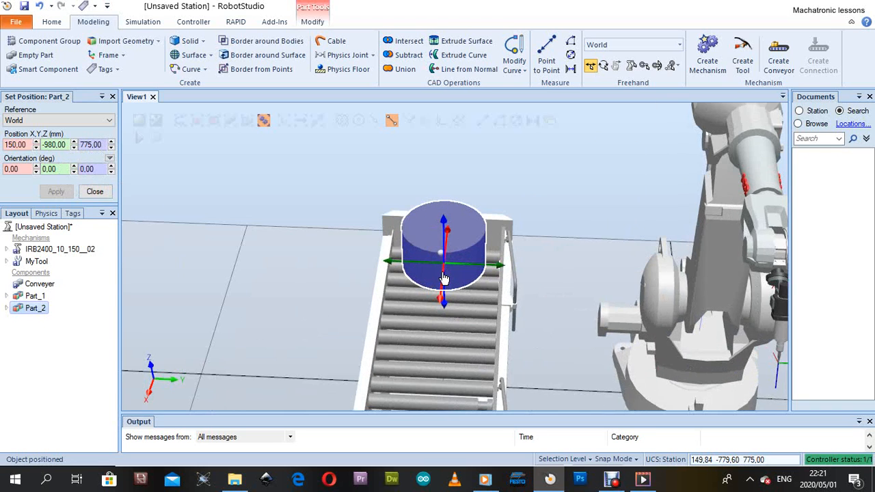
{"action": "left_click_drag", "start_coordinate": [444, 279], "coordinate": [453, 226], "text": "ctrl+shift"}
{"action": "scroll", "coordinate": [335, 279], "scroll_direction": "down", "scroll_amount": 3}
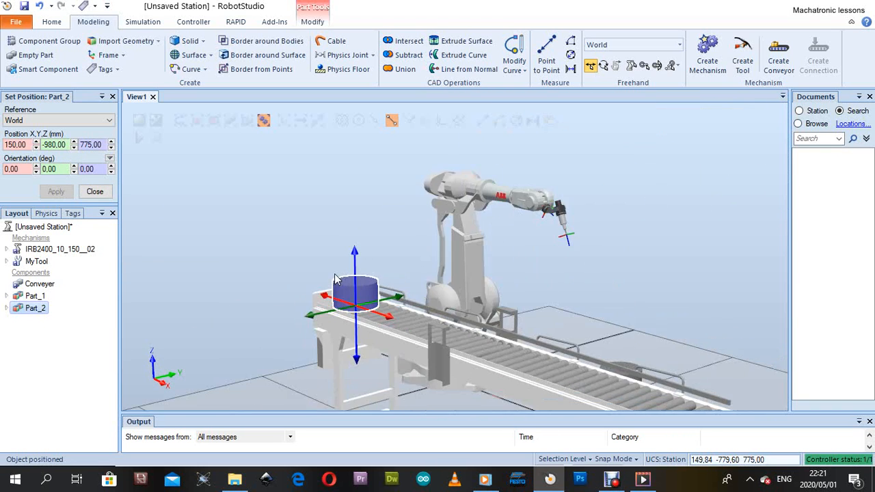
{"action": "mouse_move", "coordinate": [335, 279]}
{"action": "left_mouse_down", "text": "ctrl+shift"}
{"action": "mouse_move", "coordinate": [318, 263]}
{"action": "mouse_move", "coordinate": [279, 260]}
{"action": "mouse_move", "coordinate": [336, 279]}
{"action": "left_mouse_up", "text": "ctrl+shift"}
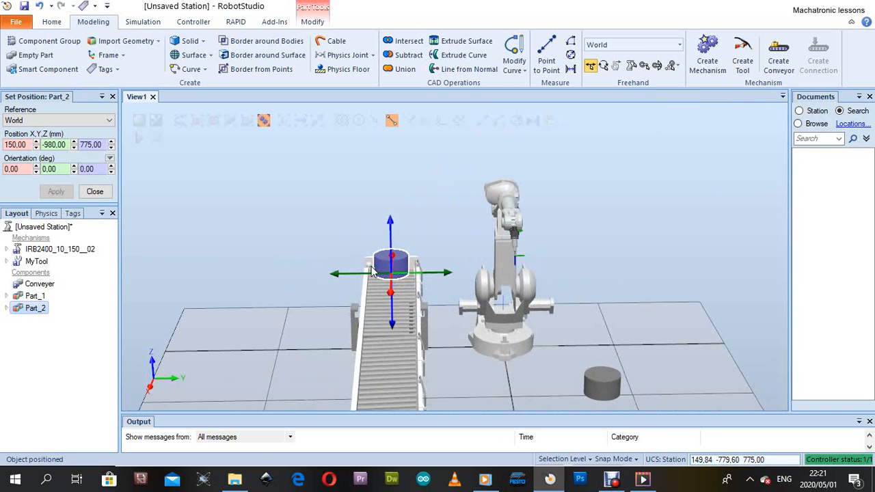
{"action": "left_click", "coordinate": [95, 191]}
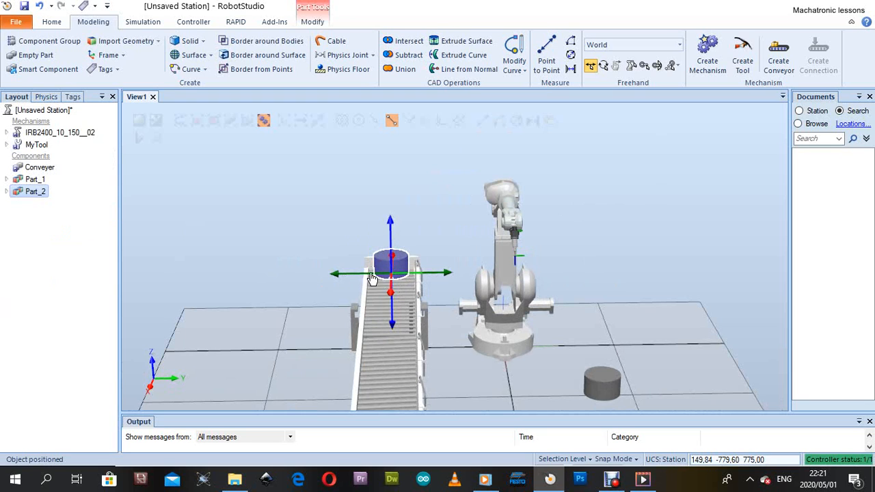
Step: Clear the selection and compare the two cylinders by selecting Part_1 and Part_2 in turn, ending on Part_2
{"action": "left_click_drag", "start_coordinate": [346, 273], "coordinate": [518, 287], "text": "ctrl+shift"}
{"action": "left_click", "coordinate": [520, 290]}
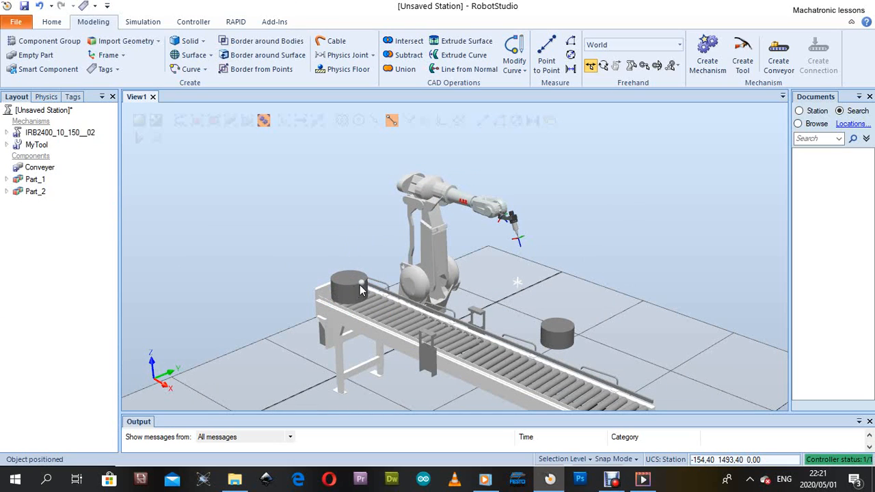
{"action": "left_click", "coordinate": [34, 179]}
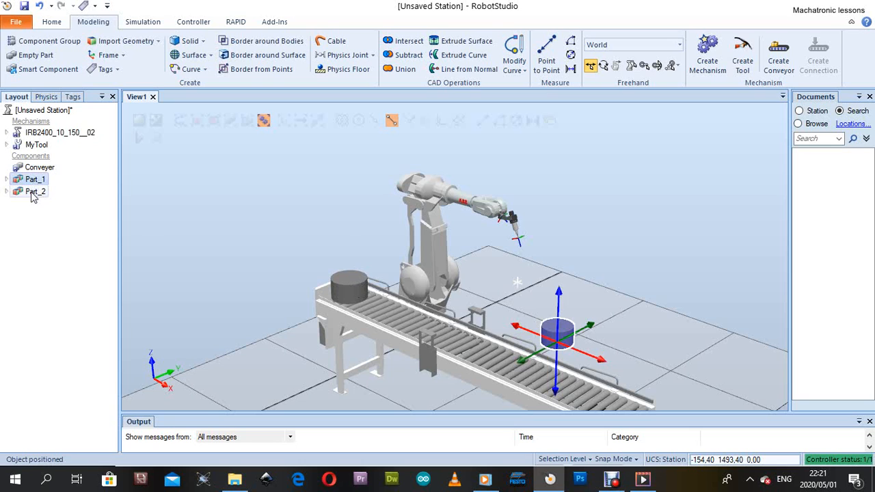
{"action": "left_click", "coordinate": [31, 190]}
{"action": "left_click", "coordinate": [32, 179]}
{"action": "left_click", "coordinate": [31, 190]}
Step: Examine the layout of the robot, conveyor and both cylinders from several angles, and bring up the station-building and path-programming commands
{"action": "scroll", "coordinate": [277, 250], "scroll_direction": "down", "scroll_amount": 5}
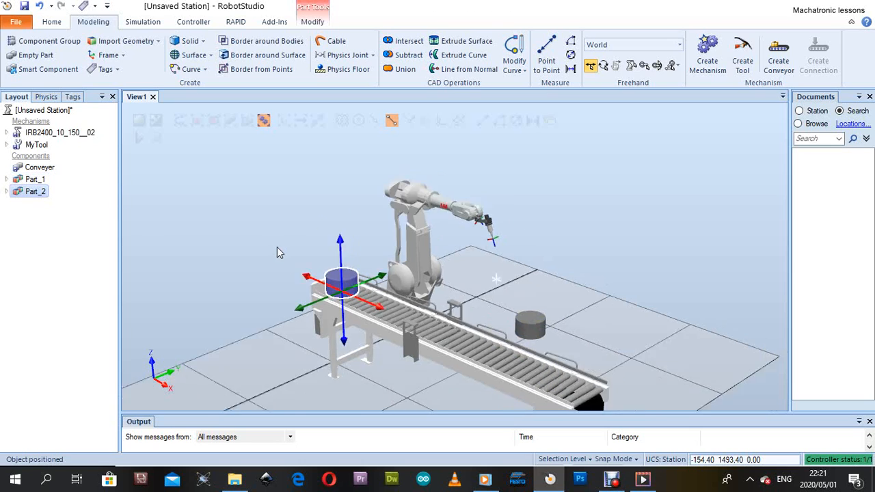
{"action": "left_click_drag", "start_coordinate": [369, 324], "coordinate": [336, 243], "text": "ctrl+shift"}
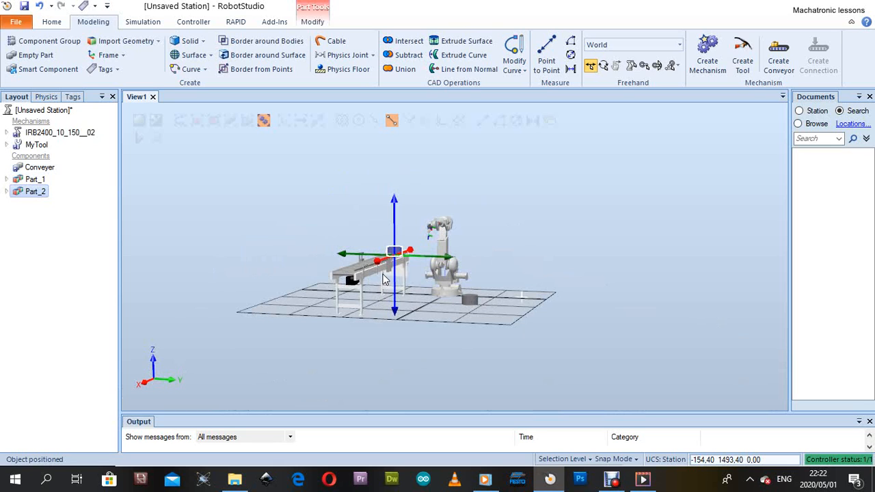
{"action": "left_click_drag", "start_coordinate": [384, 279], "coordinate": [399, 311], "text": "ctrl+shift"}
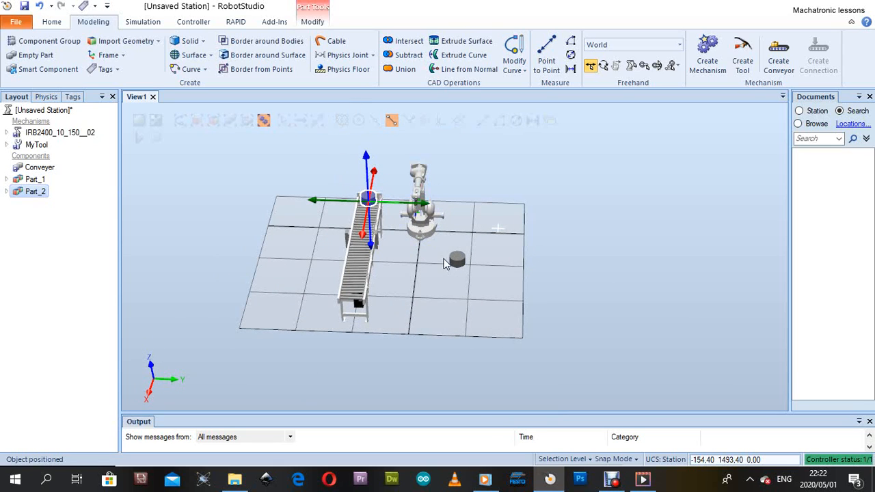
{"action": "scroll", "coordinate": [447, 262], "scroll_direction": "up", "scroll_amount": 2}
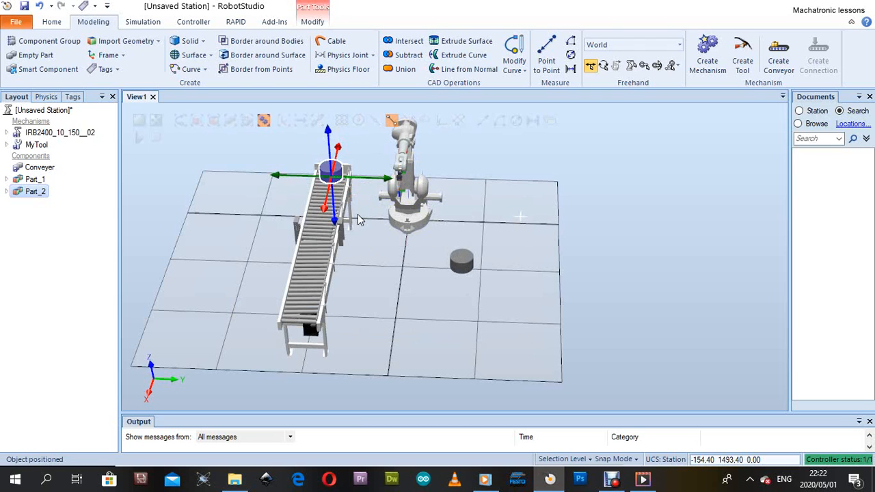
{"action": "scroll", "coordinate": [394, 184], "scroll_direction": "up", "scroll_amount": 5}
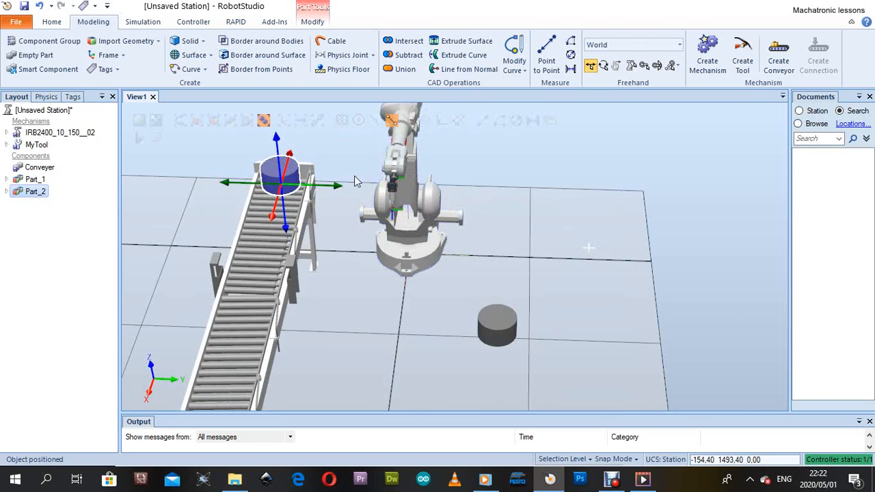
{"action": "scroll", "coordinate": [395, 183], "scroll_direction": "up", "scroll_amount": 2}
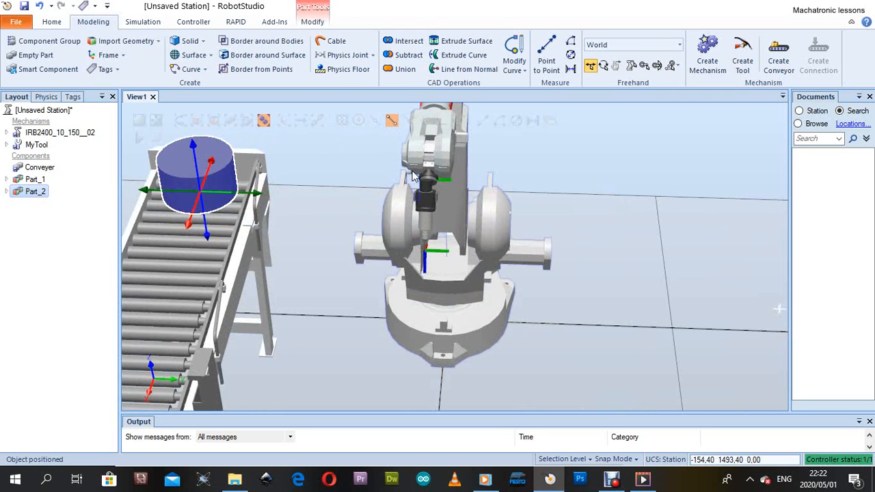
{"action": "scroll", "coordinate": [500, 213], "scroll_direction": "down", "scroll_amount": 3}
{"action": "scroll", "coordinate": [500, 213], "scroll_direction": "down", "scroll_amount": 2}
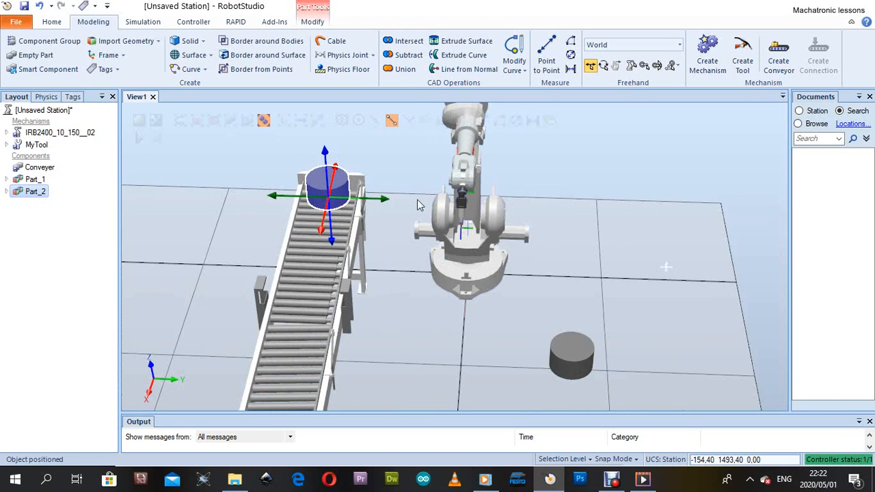
{"action": "left_click_drag", "start_coordinate": [386, 207], "coordinate": [442, 203], "text": "ctrl+shift"}
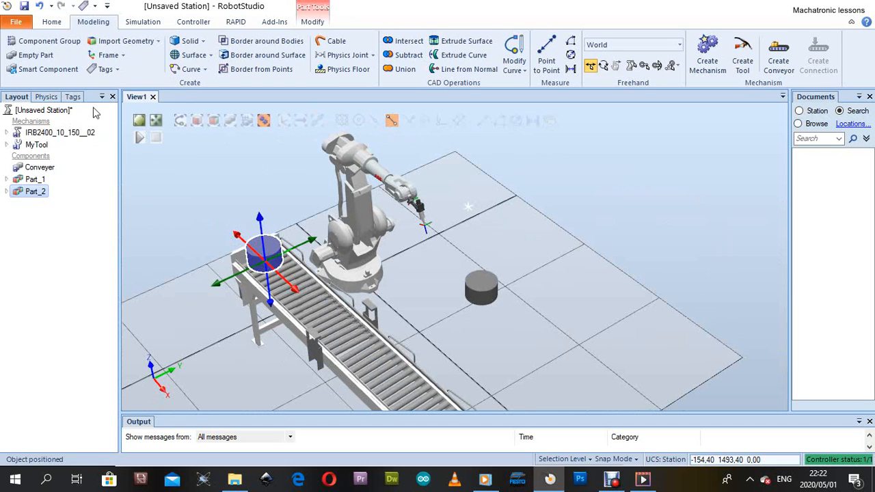
{"action": "left_click", "coordinate": [48, 24]}
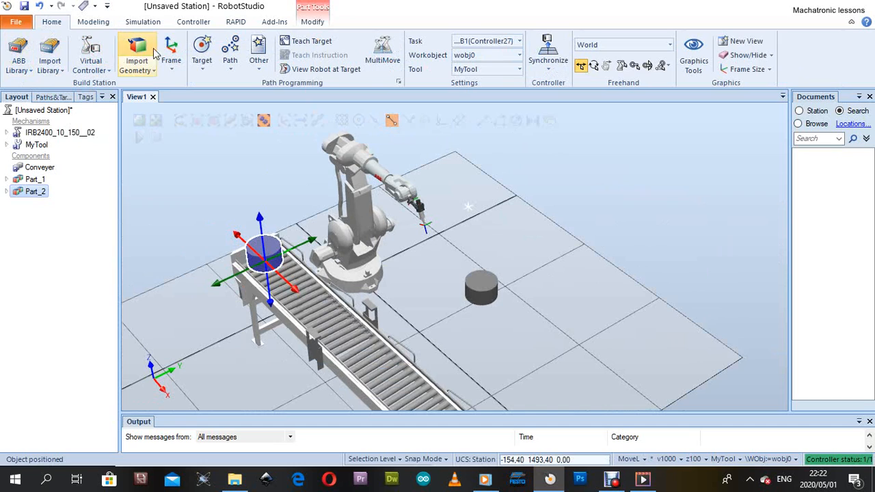
Step: Start creating targets with the default wobj0 workobject, accepting the notice about using it
{"action": "left_click", "coordinate": [200, 51]}
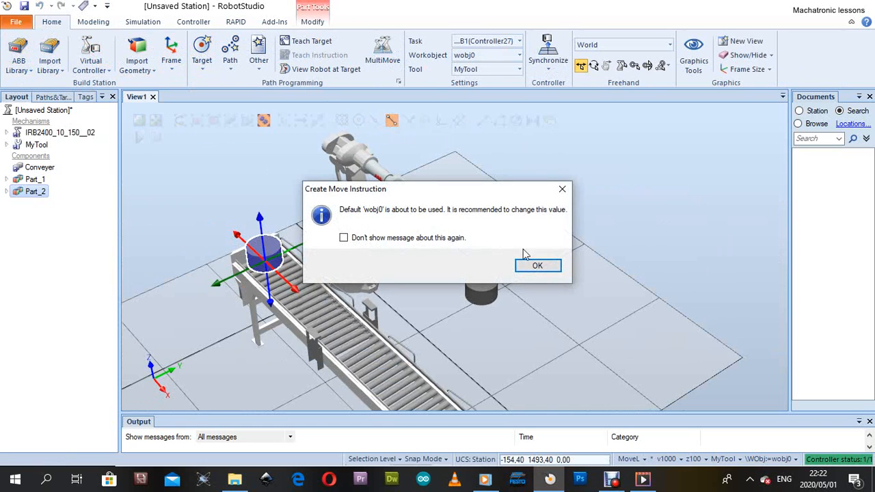
{"action": "left_click", "coordinate": [537, 267]}
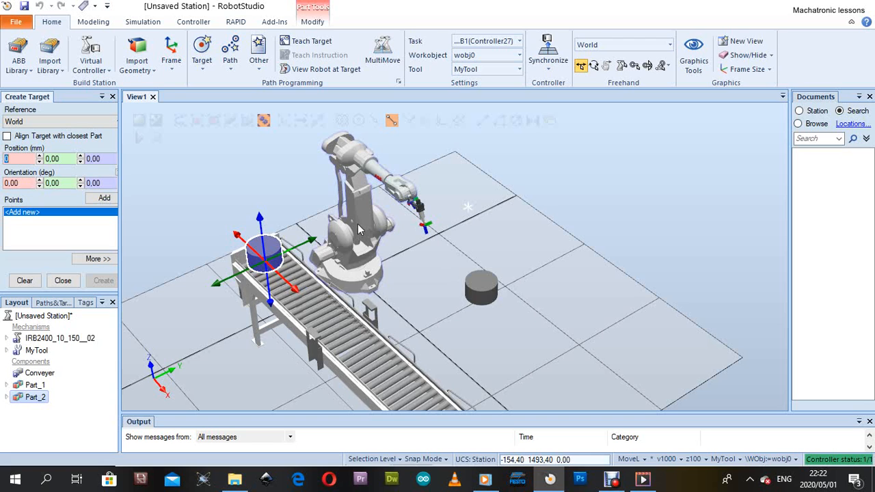
{"action": "scroll", "coordinate": [482, 277], "scroll_direction": "up", "scroll_amount": 5}
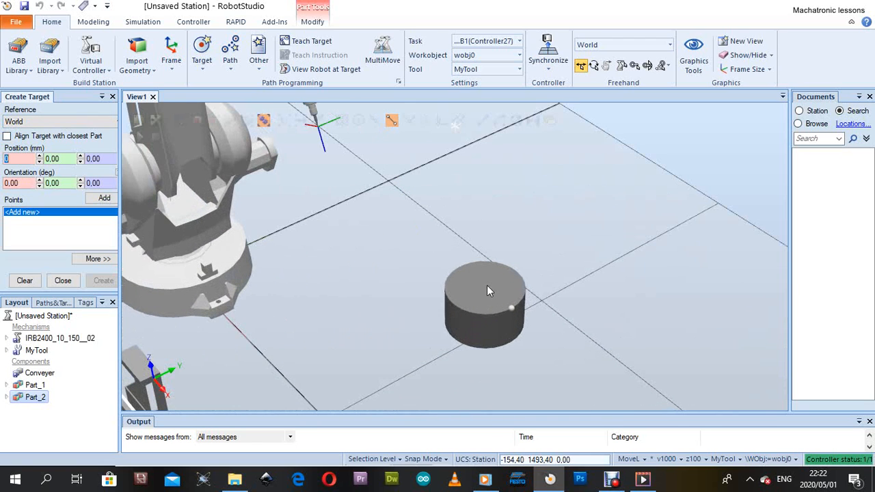
{"action": "scroll", "coordinate": [486, 285], "scroll_direction": "down", "scroll_amount": 5}
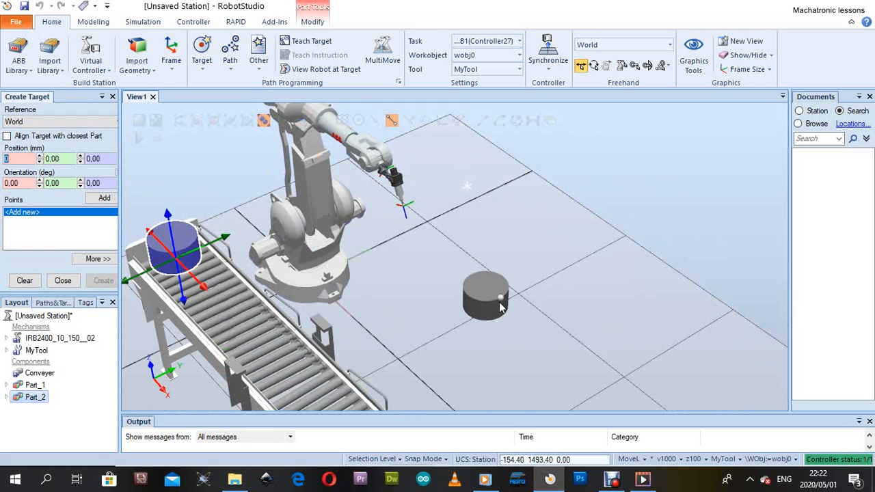
{"action": "scroll", "coordinate": [500, 307], "scroll_direction": "down", "scroll_amount": 4}
{"action": "scroll", "coordinate": [457, 277], "scroll_direction": "up", "scroll_amount": 2}
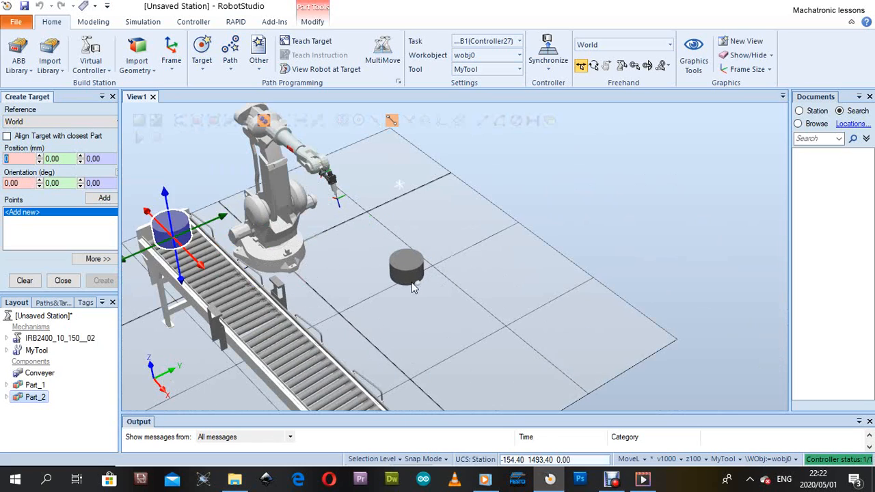
Step: Change the selection level used in the graphics view and set the snap mode to centre
{"action": "left_click", "coordinate": [265, 123]}
{"action": "left_click", "coordinate": [213, 123]}
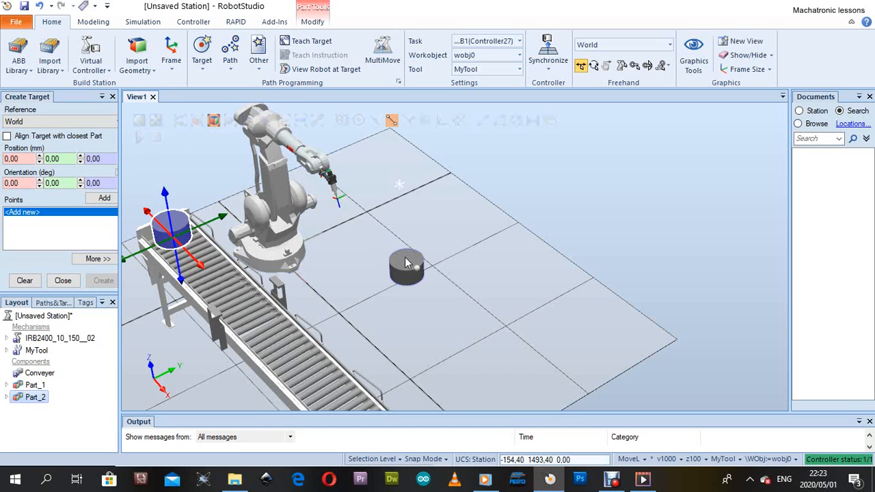
{"action": "left_click", "coordinate": [342, 120]}
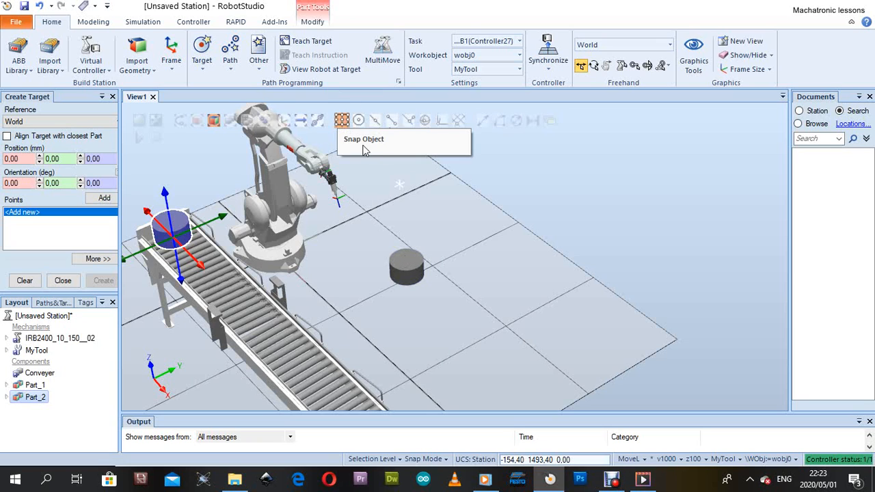
{"action": "left_click", "coordinate": [358, 120]}
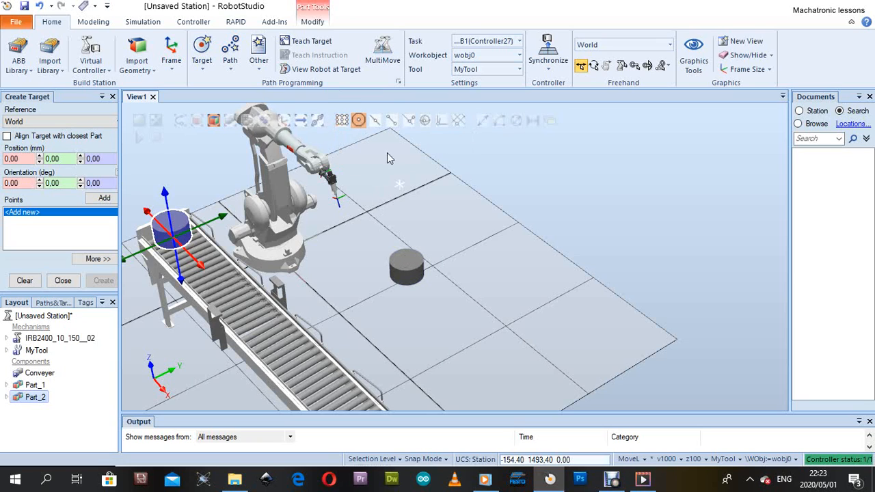
Step: Add the centre of Part_1's top face as the first target point
{"action": "scroll", "coordinate": [369, 253], "scroll_direction": "up", "scroll_amount": 4}
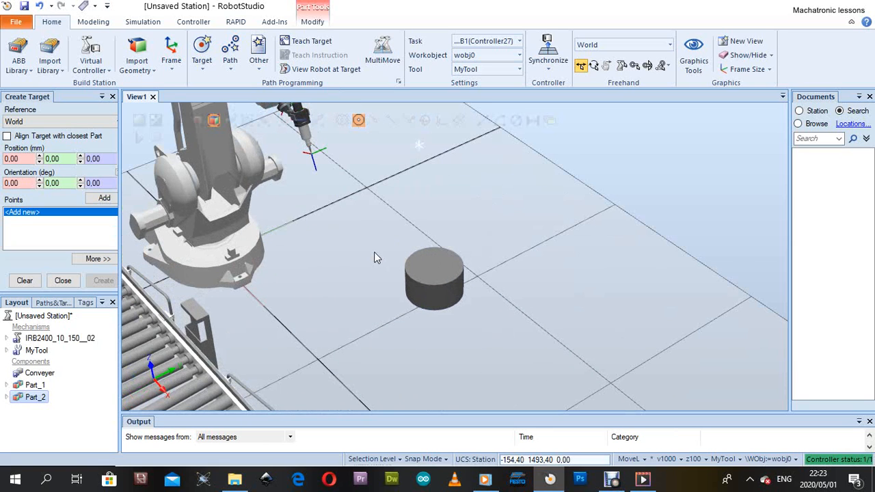
{"action": "scroll", "coordinate": [379, 315], "scroll_direction": "down", "scroll_amount": 1}
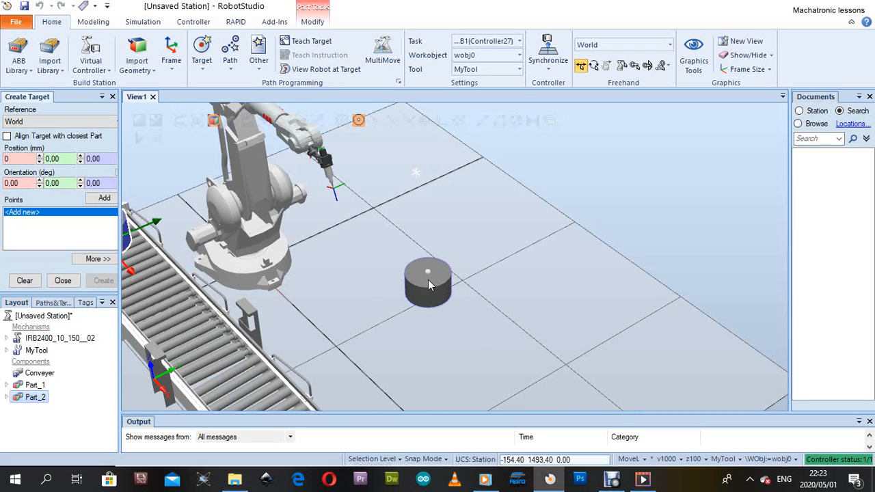
{"action": "scroll", "coordinate": [428, 285], "scroll_direction": "up", "scroll_amount": 3}
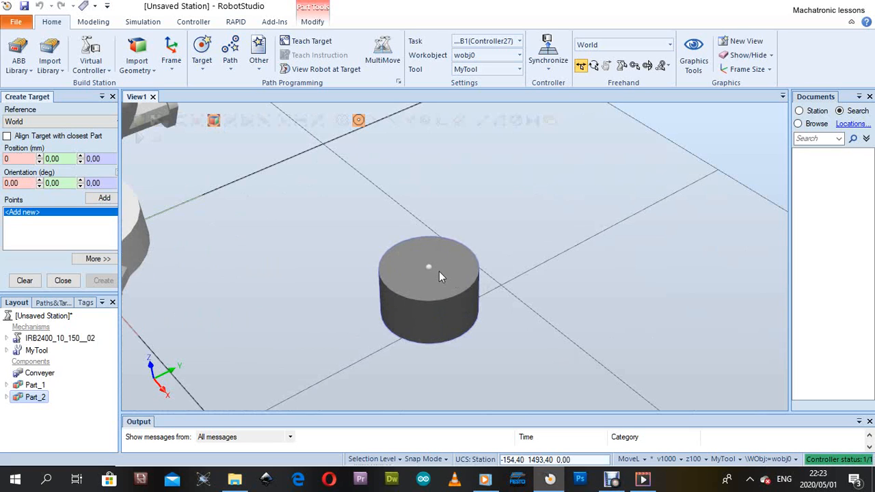
{"action": "left_click", "coordinate": [429, 271]}
{"action": "scroll", "coordinate": [437, 267], "scroll_direction": "down", "scroll_amount": 3}
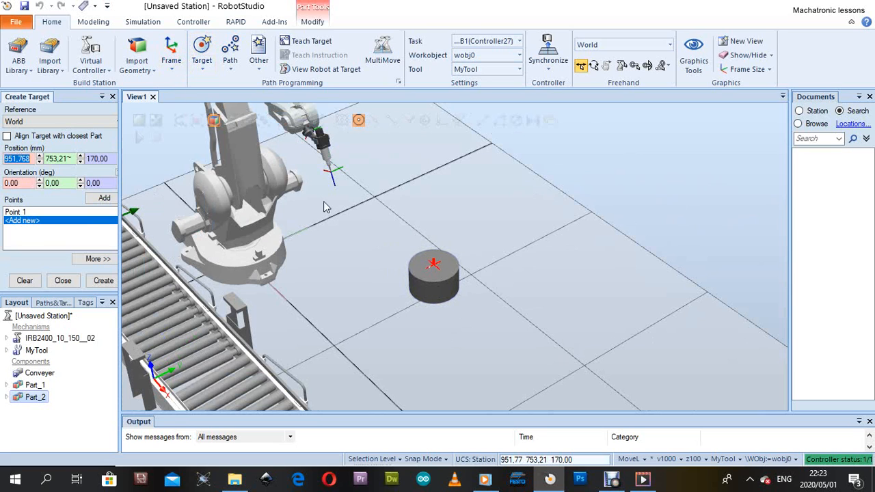
Step: Add a second target point directly above Part_1's top centre, with its Z position set to 500 mm
{"action": "scroll", "coordinate": [346, 268], "scroll_direction": "down", "scroll_amount": 3}
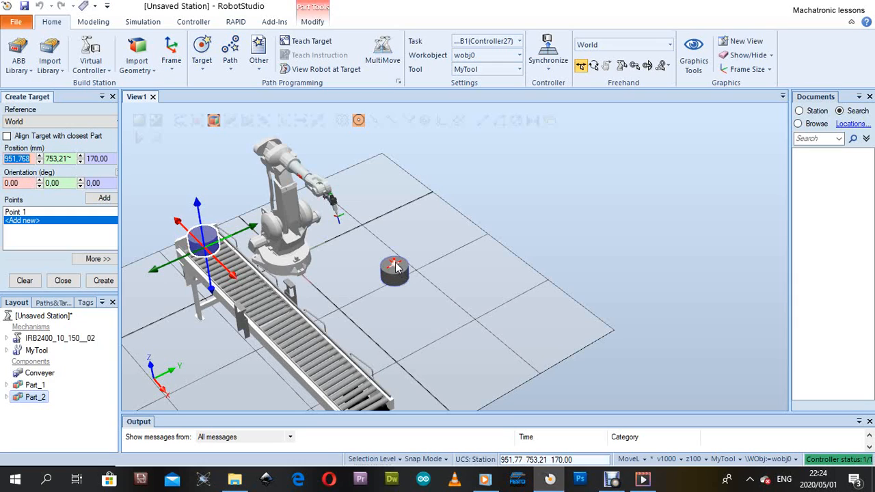
{"action": "left_click", "coordinate": [108, 158]}
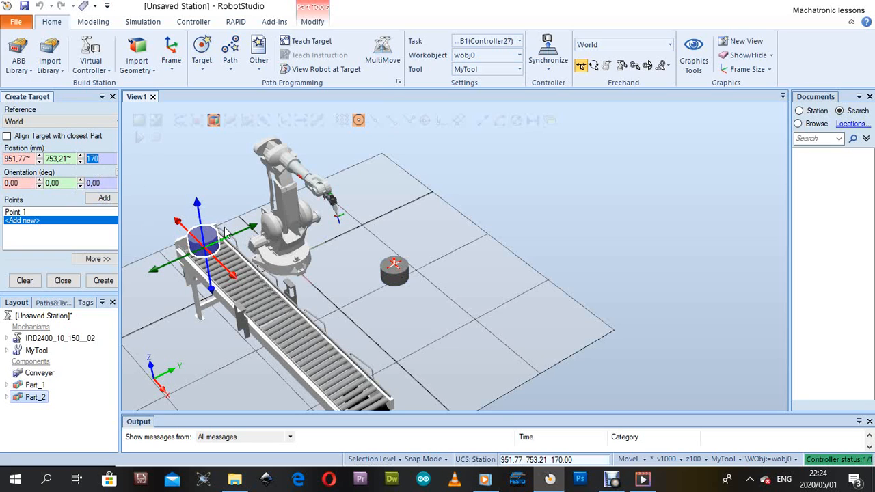
{"action": "left_click_drag", "start_coordinate": [224, 232], "coordinate": [213, 202], "text": "ctrl+shift"}
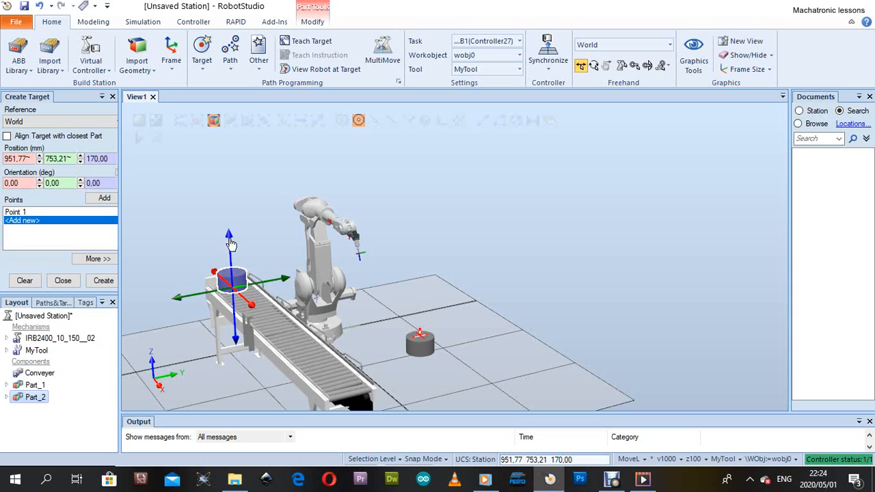
{"action": "left_click", "coordinate": [103, 158]}
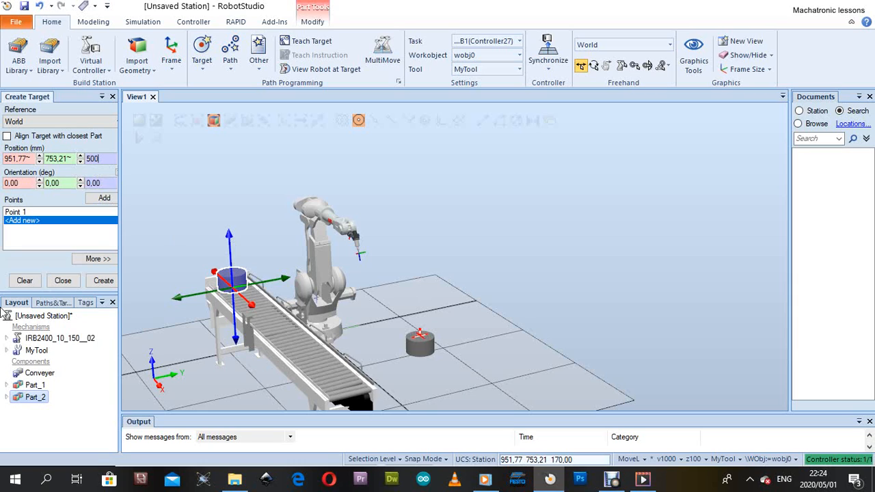
{"action": "left_click", "coordinate": [99, 202]}
Step: Pick the centre of Part_2's top face on the conveyor as the third target point
{"action": "scroll", "coordinate": [412, 350], "scroll_direction": "up", "scroll_amount": 4}
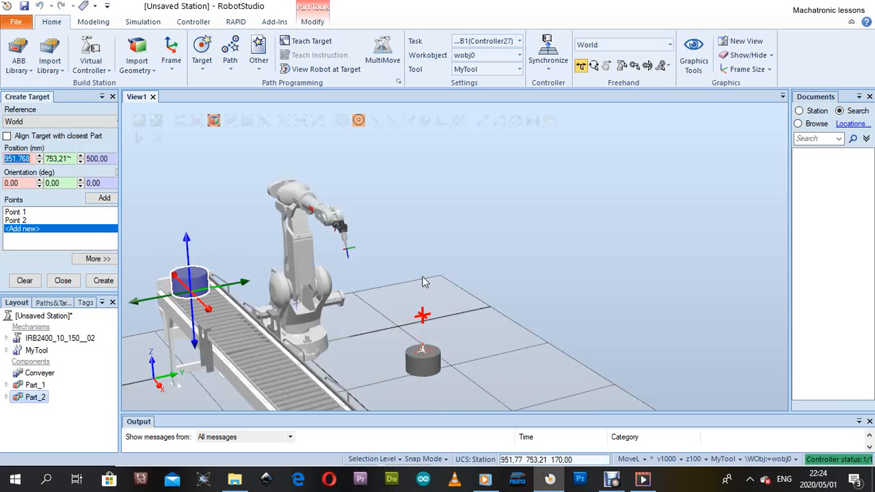
{"action": "scroll", "coordinate": [413, 351], "scroll_direction": "down", "scroll_amount": 3}
{"action": "mouse_move", "coordinate": [421, 343]}
{"action": "left_mouse_down", "text": "ctrl+shift"}
{"action": "mouse_move", "coordinate": [443, 318]}
{"action": "mouse_move", "coordinate": [410, 349]}
{"action": "left_mouse_up", "text": "ctrl+shift"}
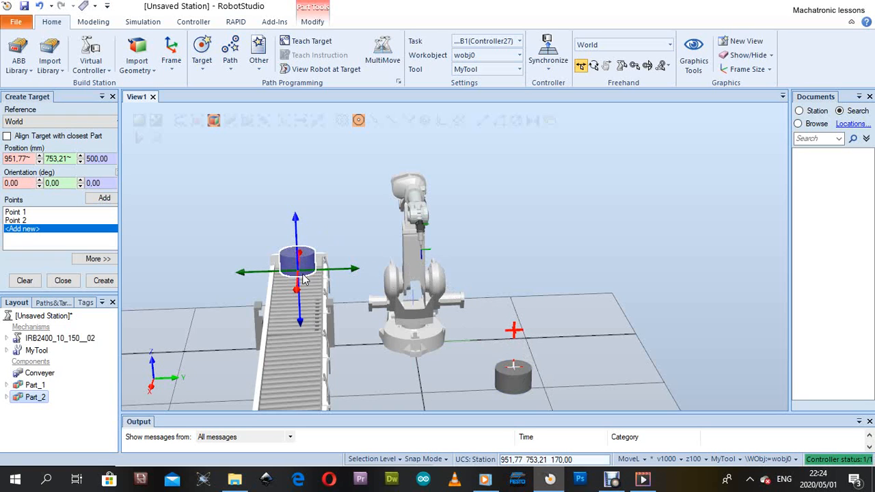
{"action": "left_click_drag", "start_coordinate": [298, 256], "coordinate": [328, 274], "text": "ctrl+shift"}
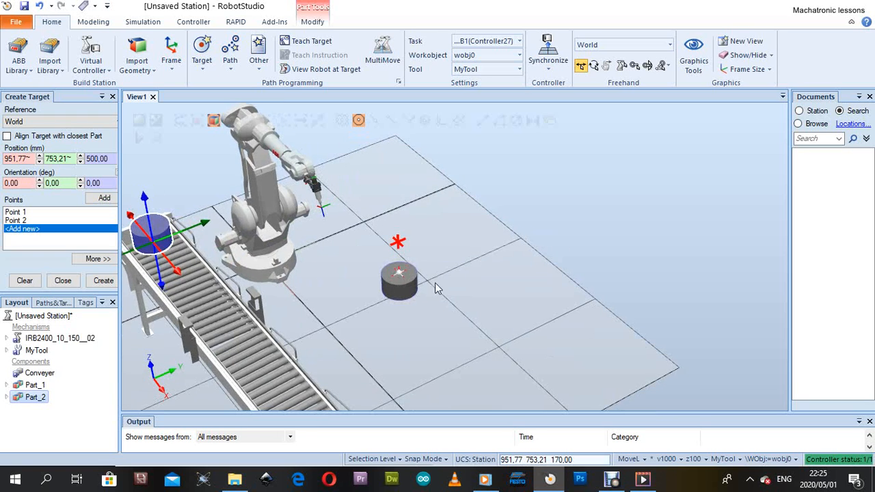
{"action": "scroll", "coordinate": [437, 289], "scroll_direction": "down", "scroll_amount": 3}
{"action": "scroll", "coordinate": [320, 196], "scroll_direction": "up", "scroll_amount": 3}
{"action": "scroll", "coordinate": [280, 277], "scroll_direction": "up", "scroll_amount": 6}
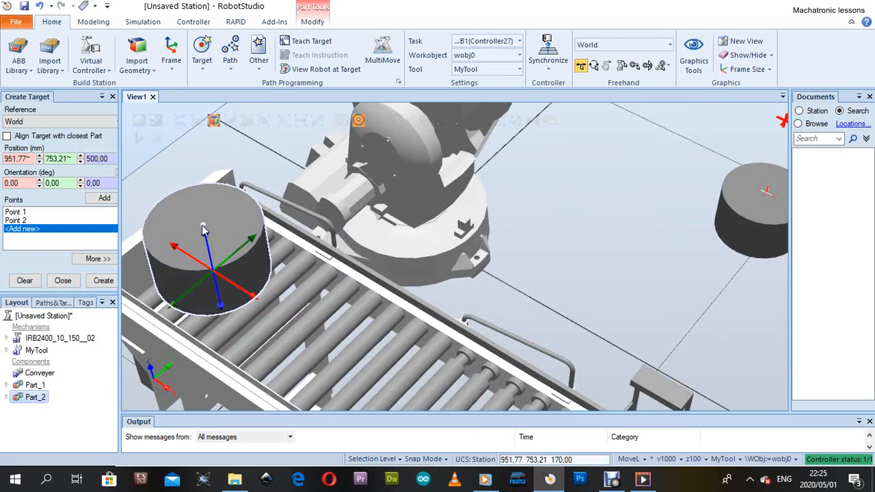
{"action": "left_click", "coordinate": [205, 230]}
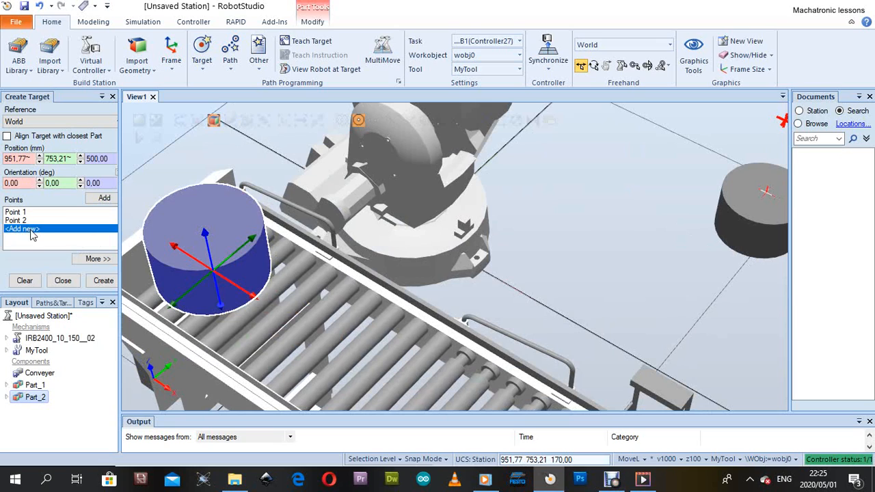
Step: Add target points at the centre of the conveyor cylinder's top face and directly above it at Z 1400 mm
{"action": "left_click", "coordinate": [73, 159]}
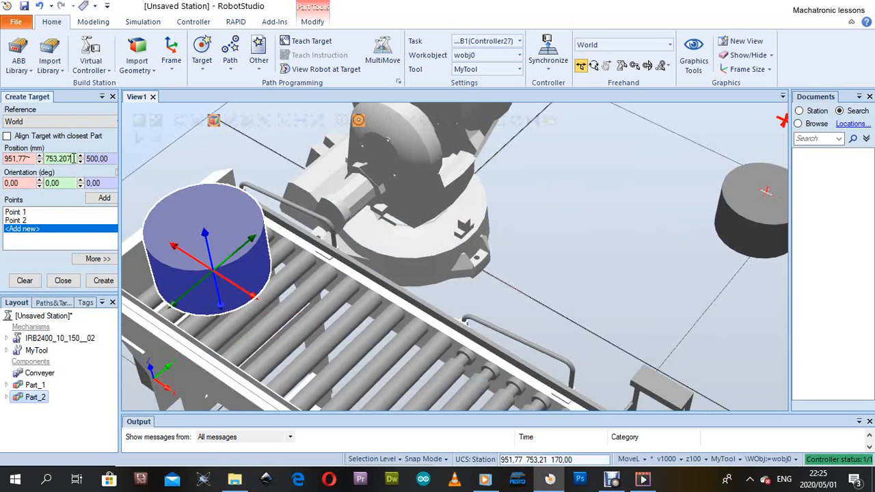
{"action": "left_click", "coordinate": [203, 229]}
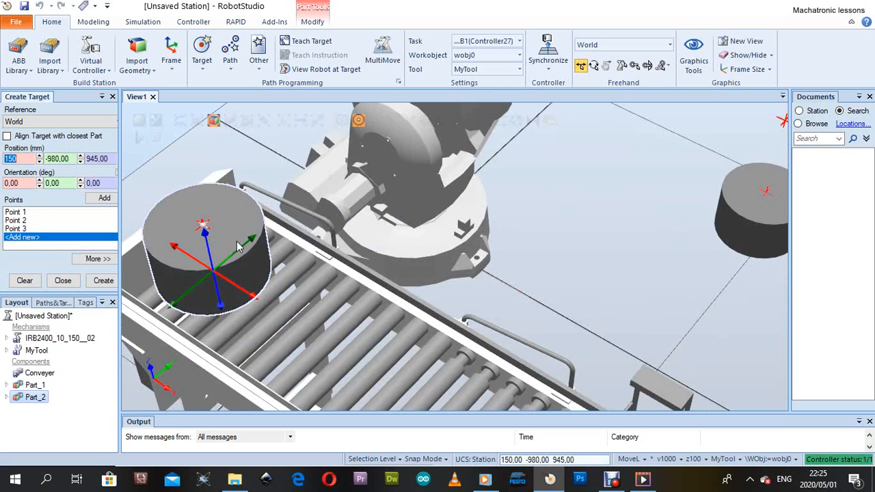
{"action": "scroll", "coordinate": [300, 256], "scroll_direction": "down", "scroll_amount": 2}
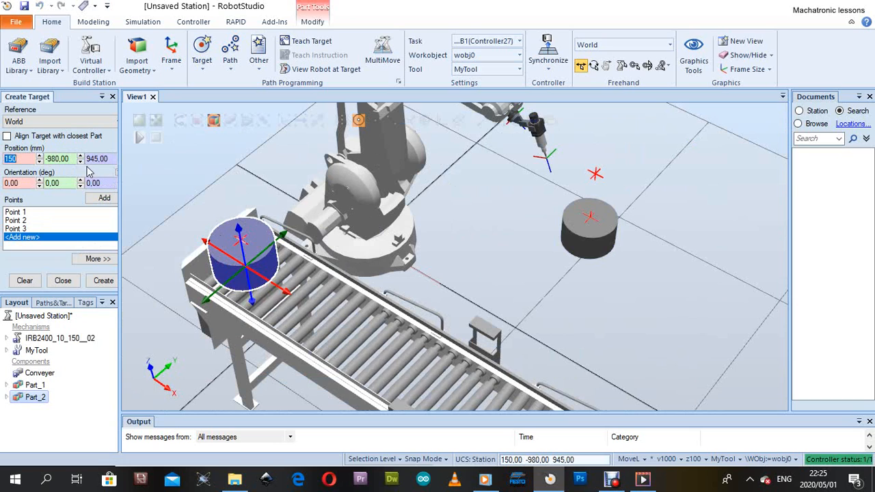
{"action": "left_click", "coordinate": [110, 159]}
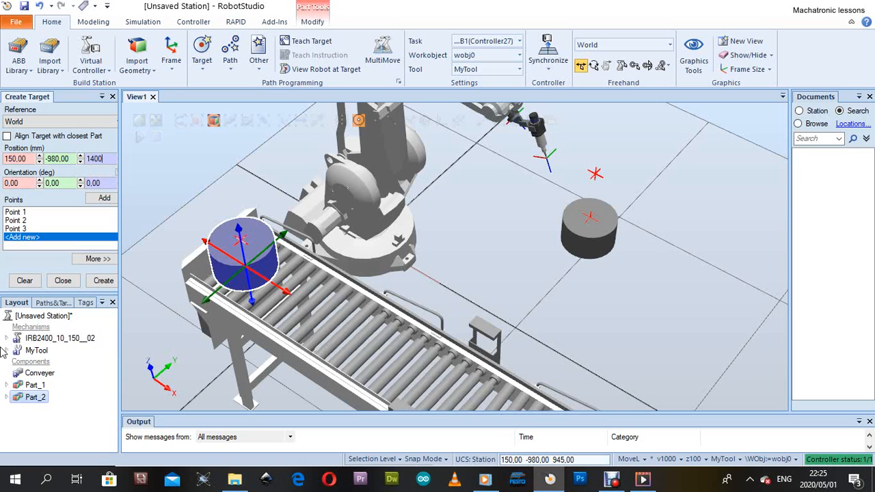
{"action": "scroll", "coordinate": [337, 298], "scroll_direction": "down", "scroll_amount": 5}
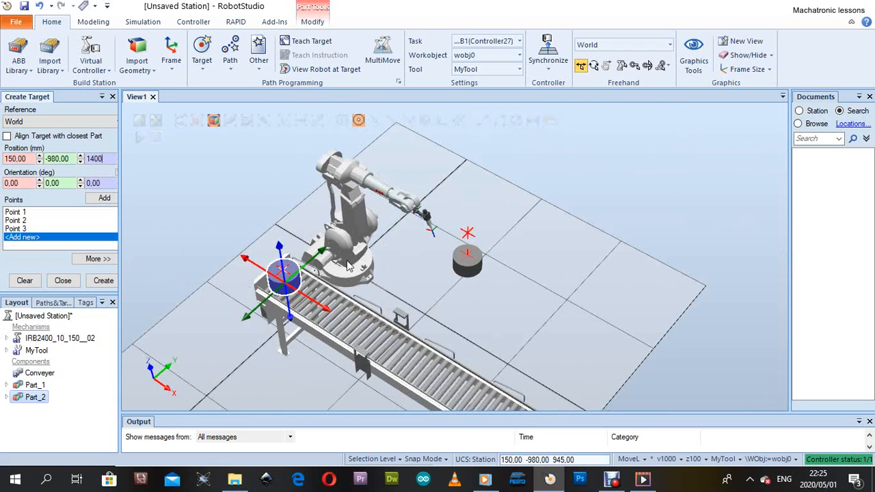
{"action": "left_click_drag", "start_coordinate": [347, 265], "coordinate": [313, 234], "text": "ctrl+shift"}
{"action": "scroll", "coordinate": [258, 222], "scroll_direction": "down", "scroll_amount": 3}
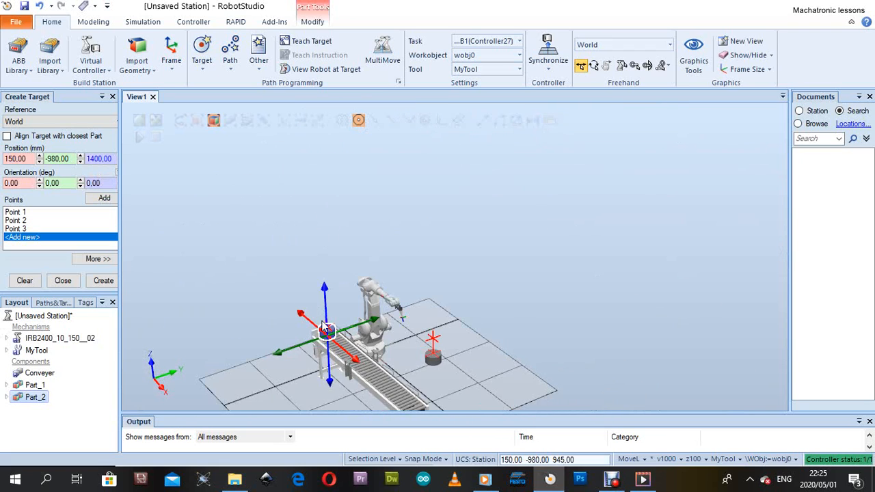
{"action": "scroll", "coordinate": [324, 328], "scroll_direction": "up", "scroll_amount": 6}
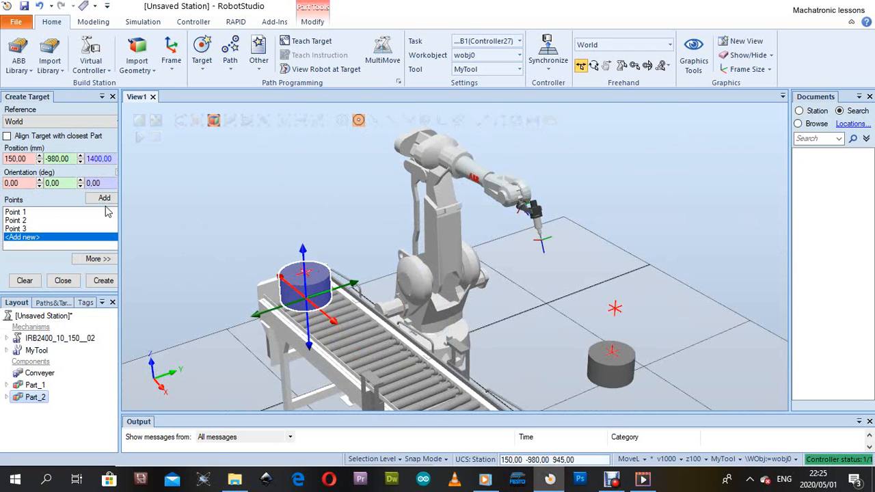
{"action": "left_click", "coordinate": [104, 197]}
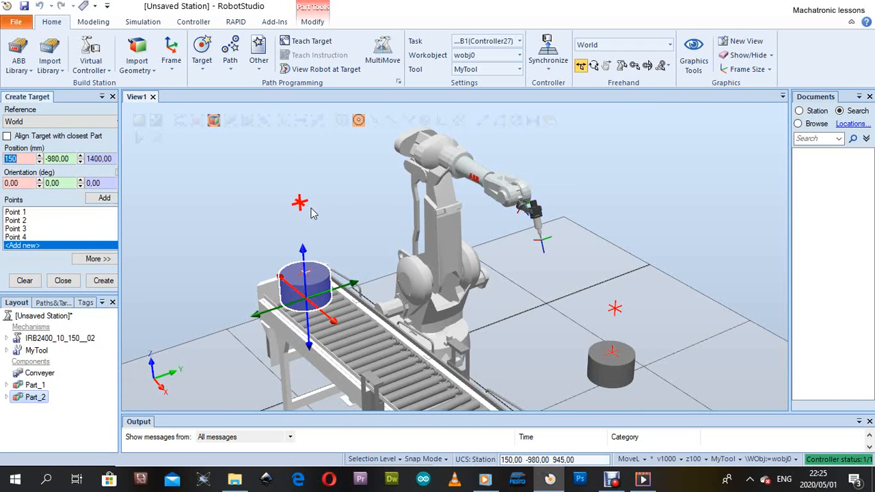
Step: Add three target points on the floor between the two cylinders at about (1201, 332), (1103, -204) and (575, -548) mm
{"action": "scroll", "coordinate": [311, 216], "scroll_direction": "down", "scroll_amount": 5}
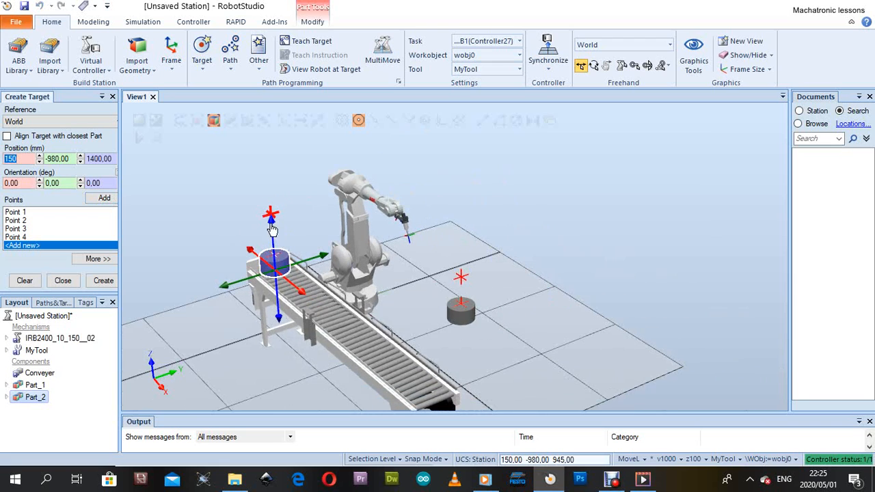
{"action": "left_click_drag", "start_coordinate": [313, 225], "coordinate": [269, 235], "text": "ctrl+shift"}
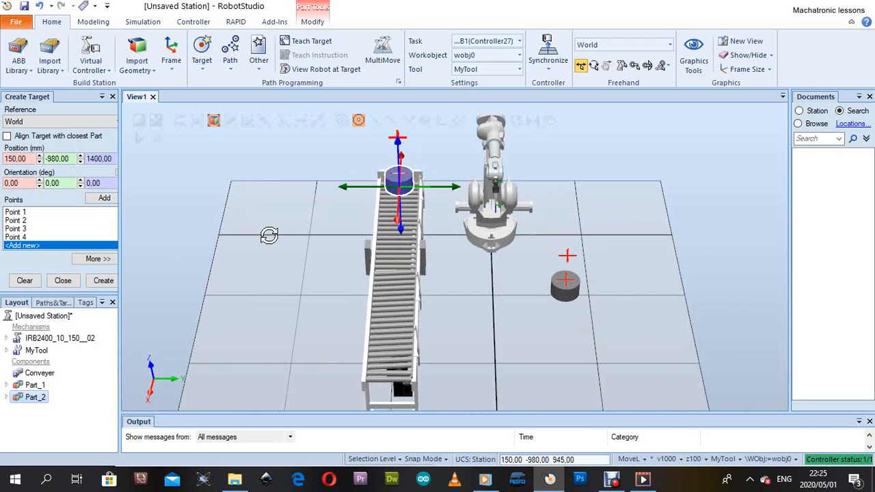
{"action": "left_click_drag", "start_coordinate": [421, 228], "coordinate": [368, 198], "text": "ctrl+shift"}
{"action": "scroll", "coordinate": [209, 201], "scroll_direction": "down", "scroll_amount": 3}
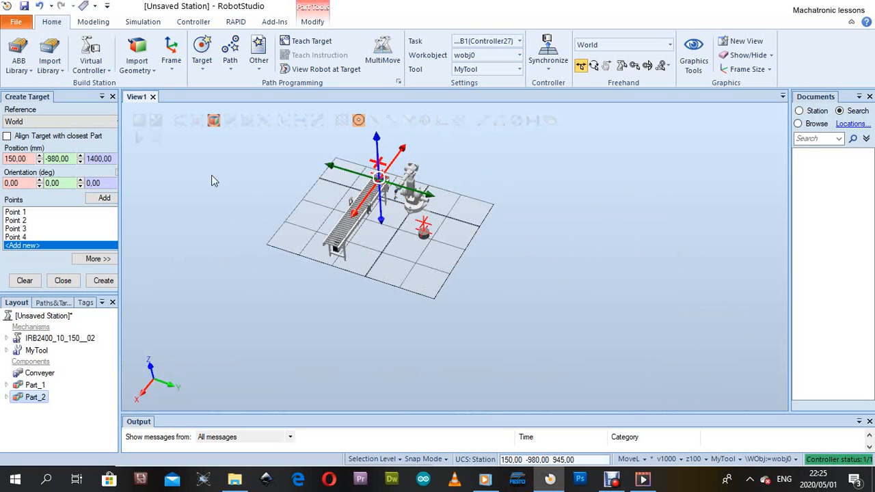
{"action": "left_click_drag", "start_coordinate": [304, 183], "coordinate": [404, 242], "text": "ctrl+shift"}
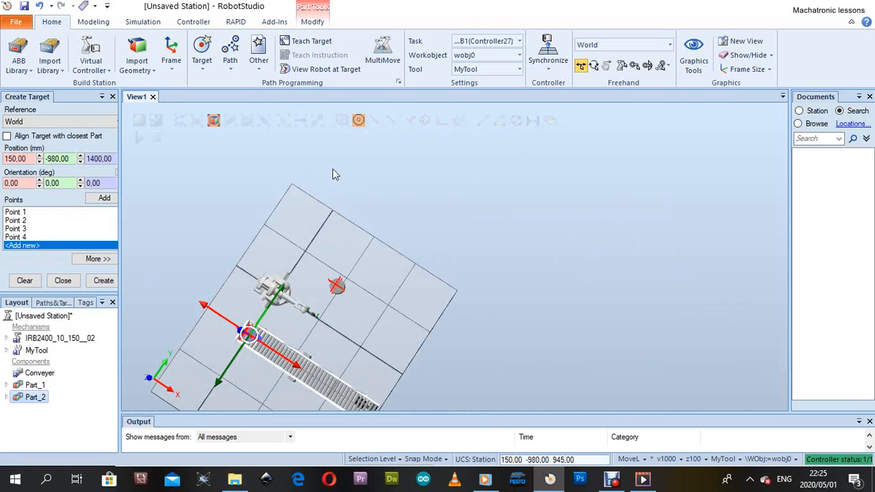
{"action": "scroll", "coordinate": [337, 163], "scroll_direction": "down", "scroll_amount": 4}
{"action": "scroll", "coordinate": [280, 266], "scroll_direction": "up", "scroll_amount": 2}
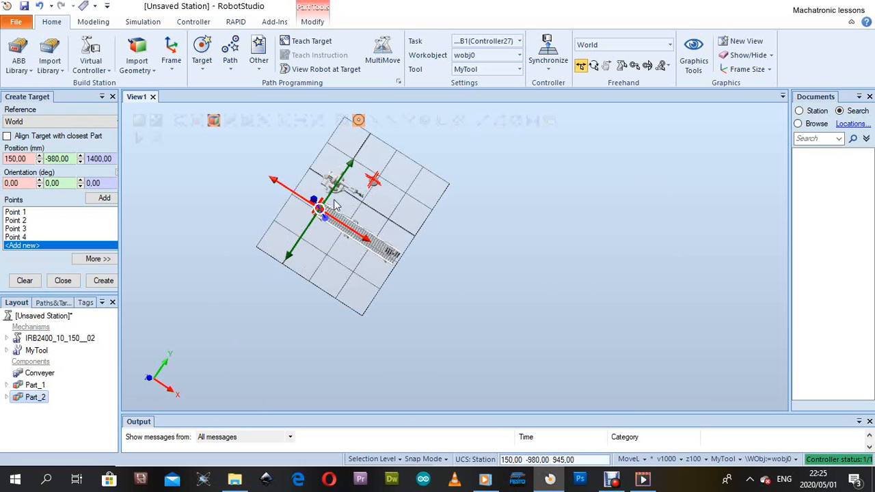
{"action": "left_click_drag", "start_coordinate": [327, 203], "coordinate": [324, 207], "text": "ctrl+shift"}
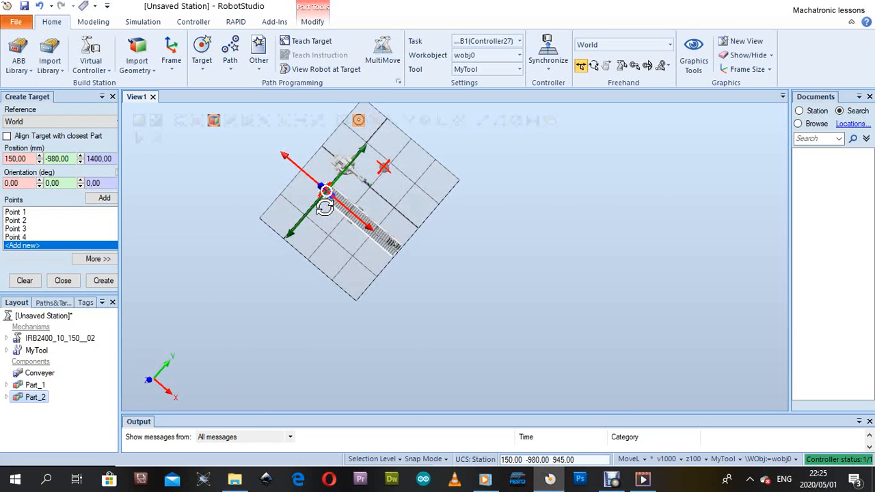
{"action": "left_click", "coordinate": [393, 199]}
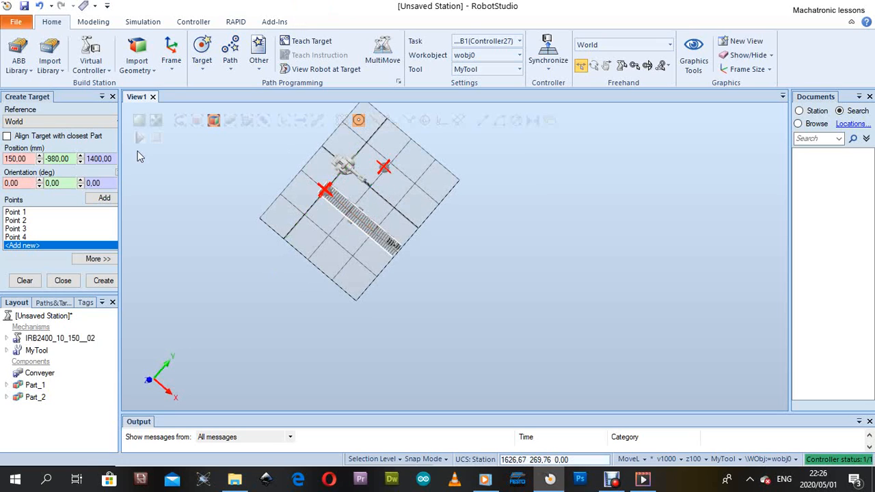
{"action": "left_click", "coordinate": [33, 159]}
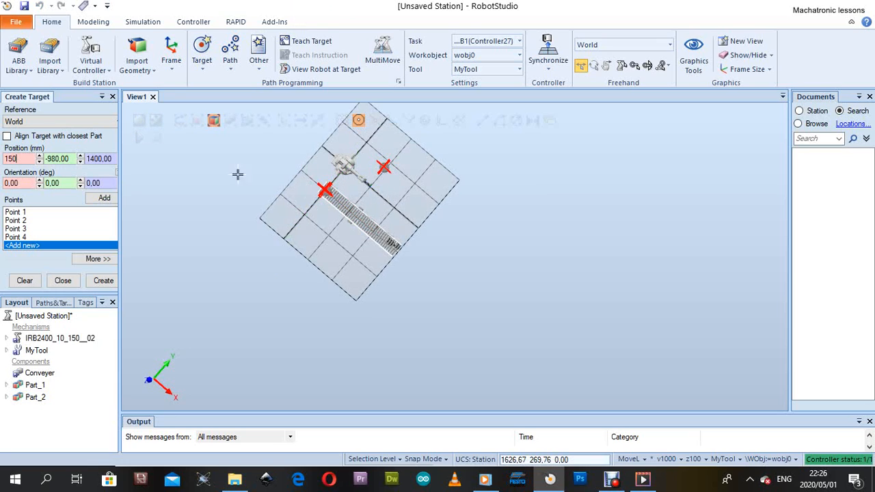
{"action": "left_click", "coordinate": [381, 183]}
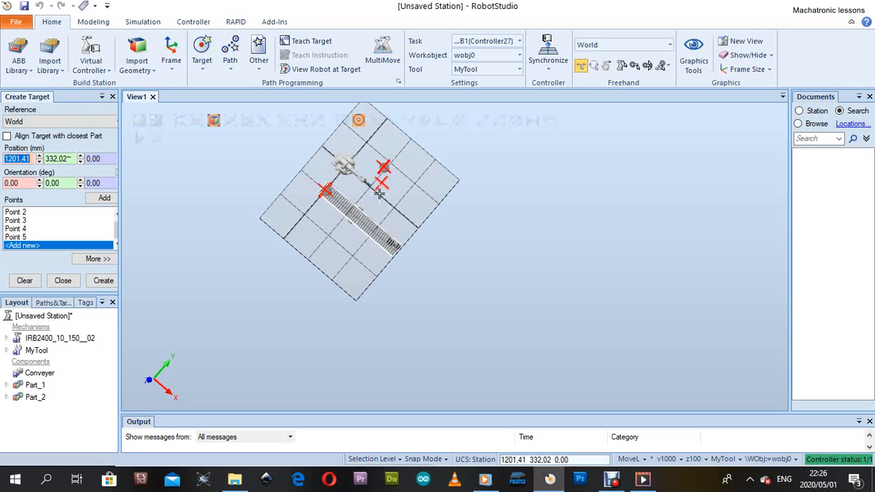
{"action": "left_click", "coordinate": [368, 194]}
{"action": "left_click", "coordinate": [348, 191]}
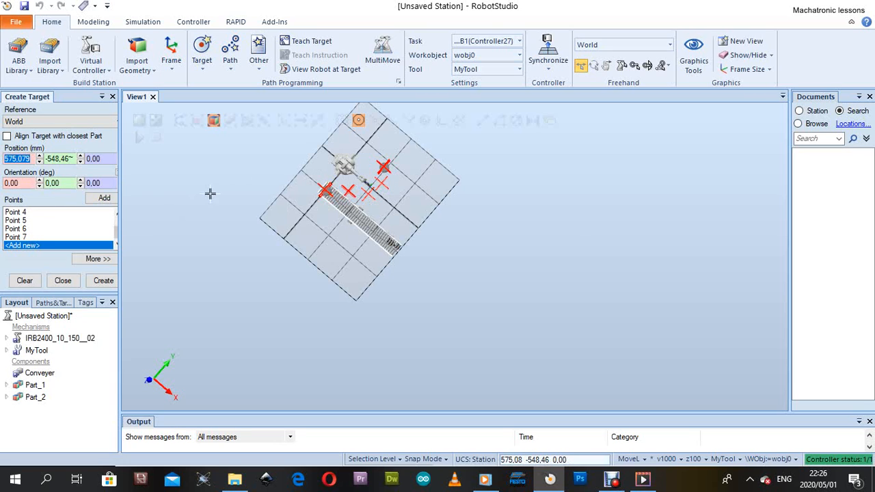
Step: Modify Point 7 to a Z position of 1200 mm
{"action": "left_click_drag", "start_coordinate": [260, 187], "coordinate": [195, 128], "text": "ctrl+shift"}
{"action": "scroll", "coordinate": [471, 185], "scroll_direction": "up", "scroll_amount": 5}
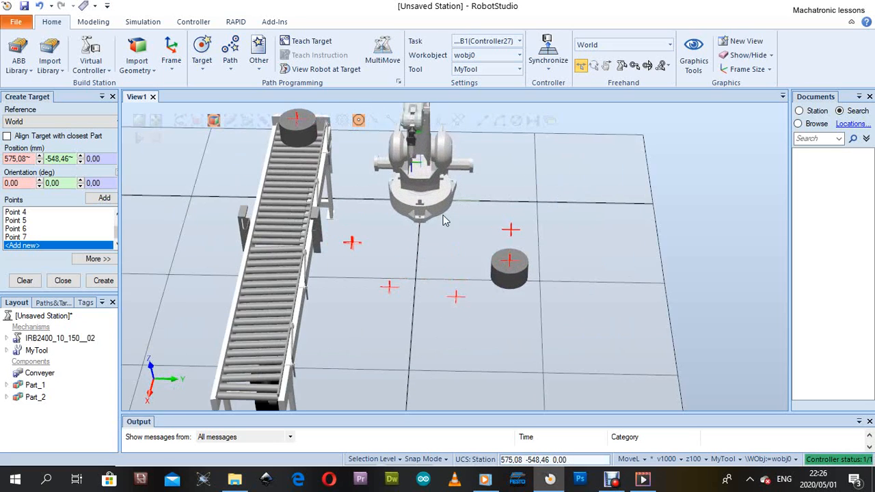
{"action": "left_click_drag", "start_coordinate": [441, 219], "coordinate": [335, 180], "text": "ctrl+shift"}
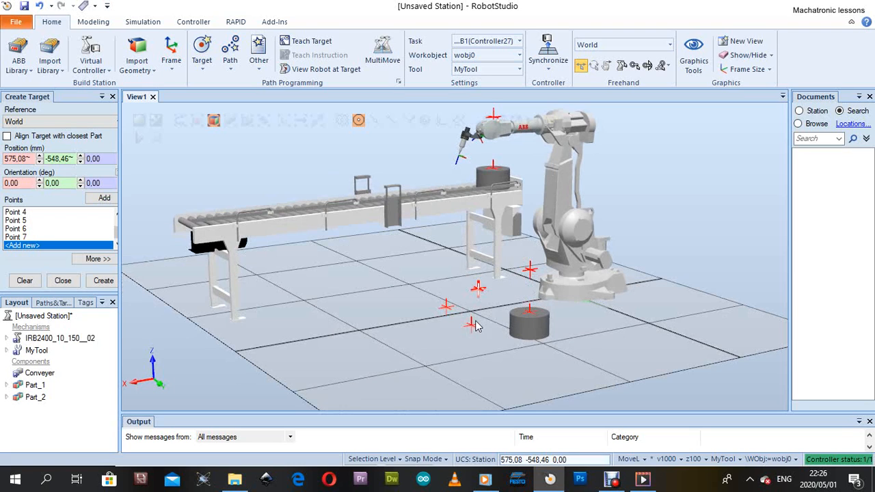
{"action": "left_click_drag", "start_coordinate": [476, 264], "coordinate": [466, 248], "text": "ctrl+shift"}
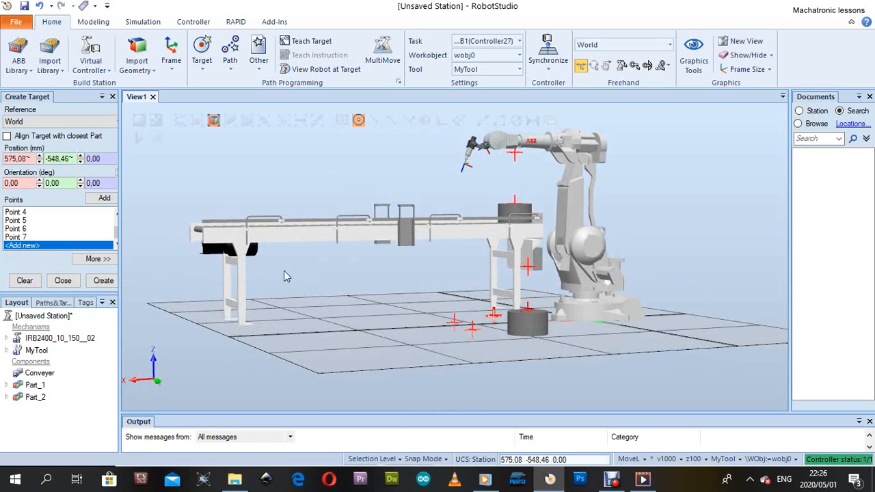
{"action": "left_click", "coordinate": [65, 238]}
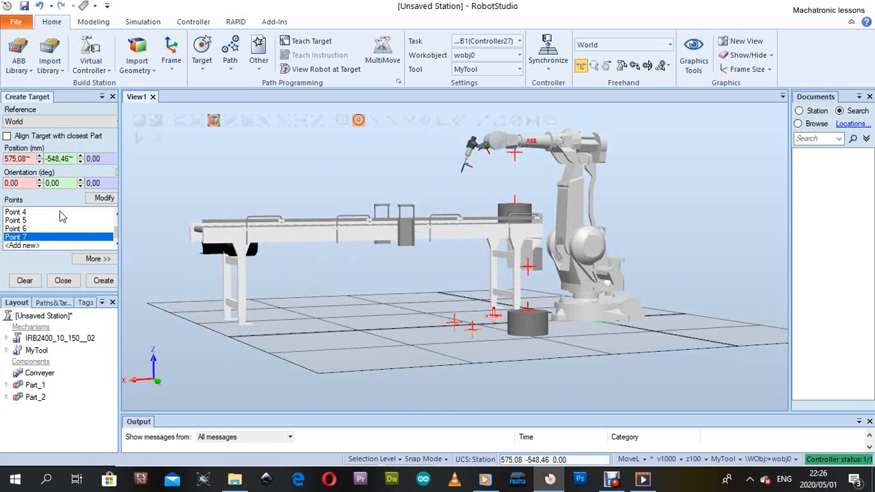
{"action": "double_click", "coordinate": [103, 159]}
{"action": "left_click", "coordinate": [106, 200]}
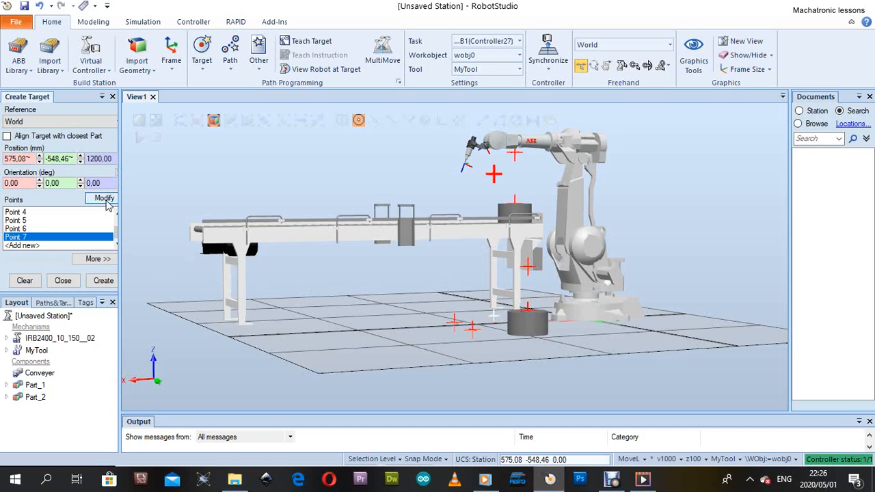
Step: Lower Point 7 to a Z position of 600 mm
{"action": "left_click", "coordinate": [112, 159]}
{"action": "type", "text": "60"}
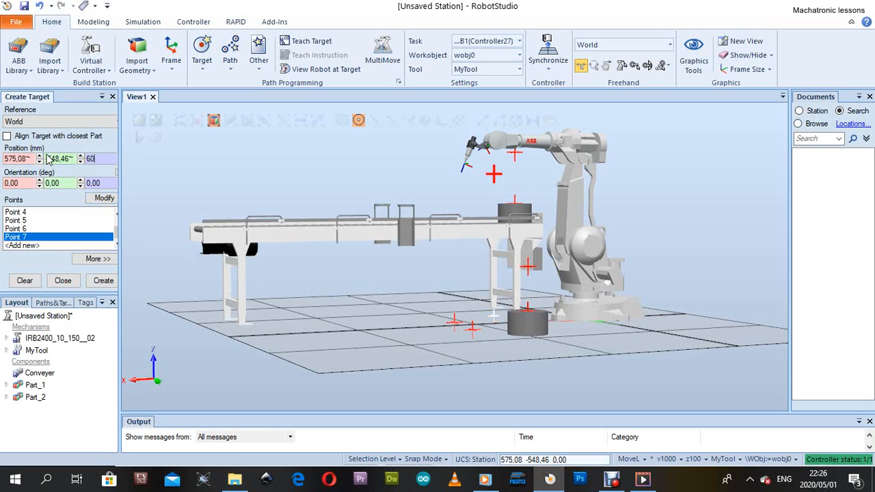
{"action": "type", "text": "0"}
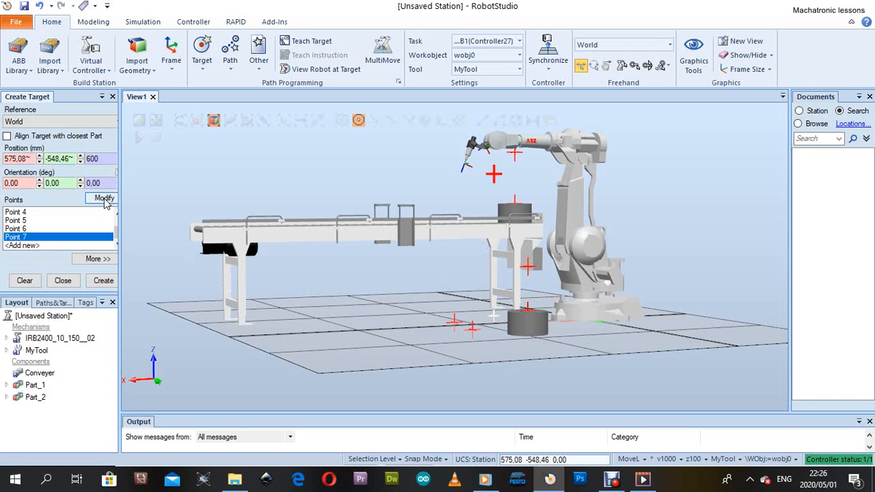
{"action": "left_click", "coordinate": [104, 197]}
Step: Raise Point 5 to a Z position of 600 mm
{"action": "left_click_drag", "start_coordinate": [450, 239], "coordinate": [509, 254], "text": "ctrl+shift"}
{"action": "left_click", "coordinate": [16, 220]}
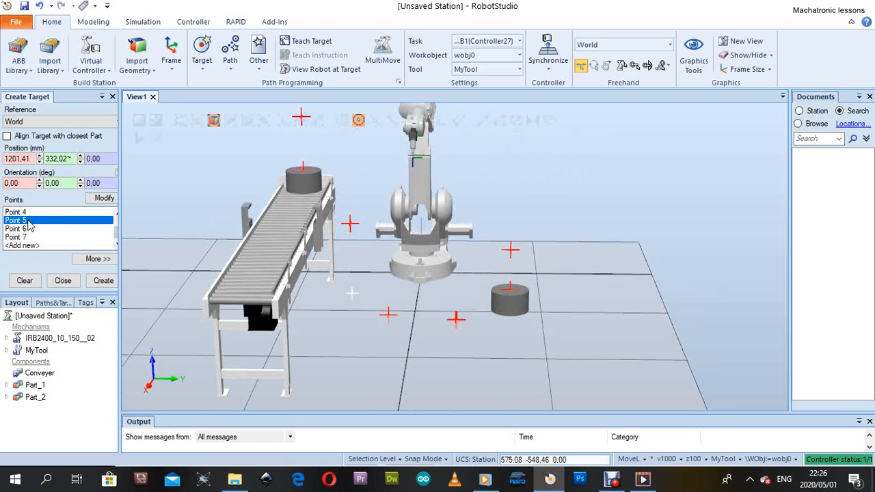
{"action": "left_click_drag", "start_coordinate": [105, 157], "coordinate": [42, 159]}
{"action": "left_click", "coordinate": [105, 200]}
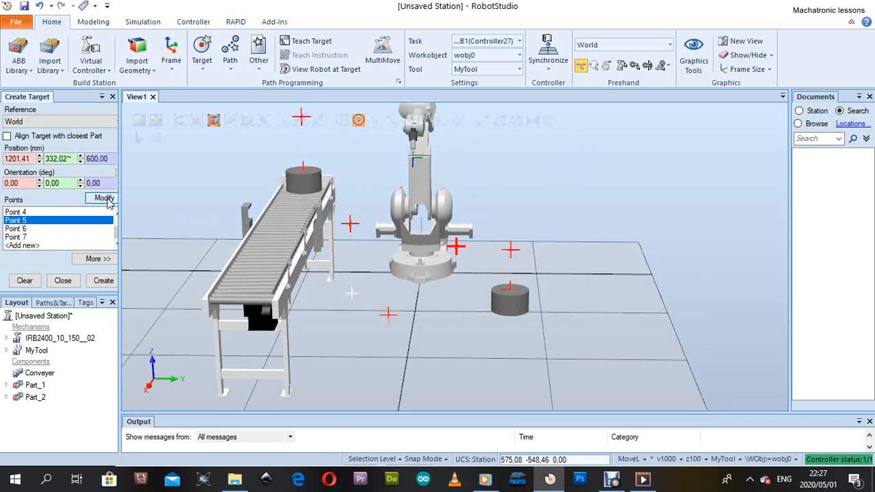
Step: Raise Point 6 to a Z position of 800 mm
{"action": "left_click", "coordinate": [42, 229]}
{"action": "left_click_drag", "start_coordinate": [105, 162], "coordinate": [60, 167]}
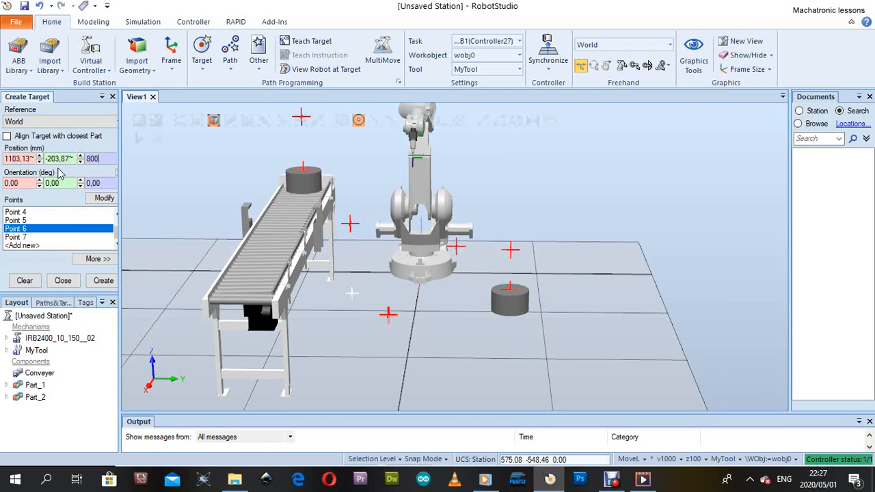
{"action": "left_click", "coordinate": [101, 198]}
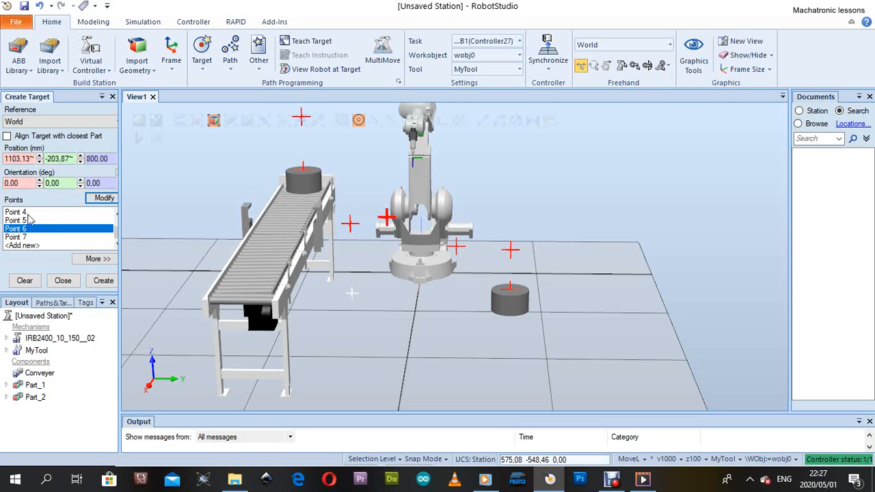
Step: Raise Point 7, the intermediate point nearest the conveyor, to a Z position of 1000 mm
{"action": "left_click", "coordinate": [33, 238]}
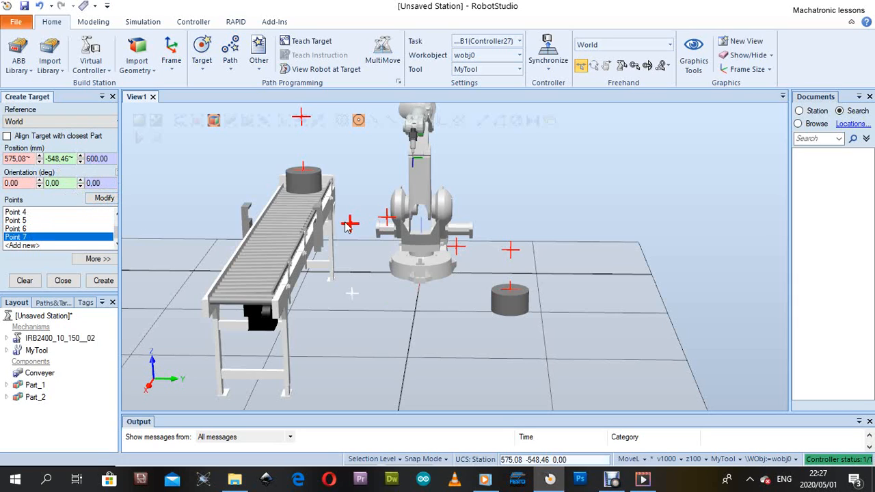
{"action": "double_click", "coordinate": [96, 159]}
{"action": "left_click", "coordinate": [102, 198]}
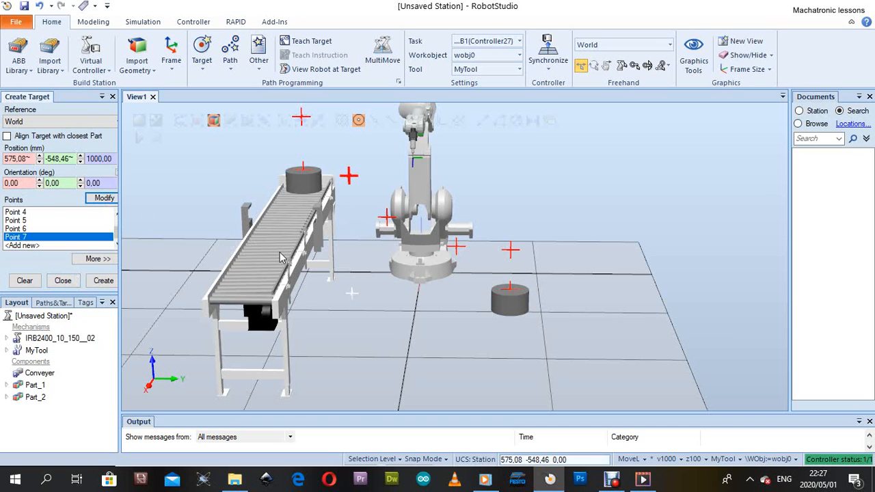
{"action": "left_click_drag", "start_coordinate": [279, 254], "coordinate": [36, 247], "text": "ctrl+shift"}
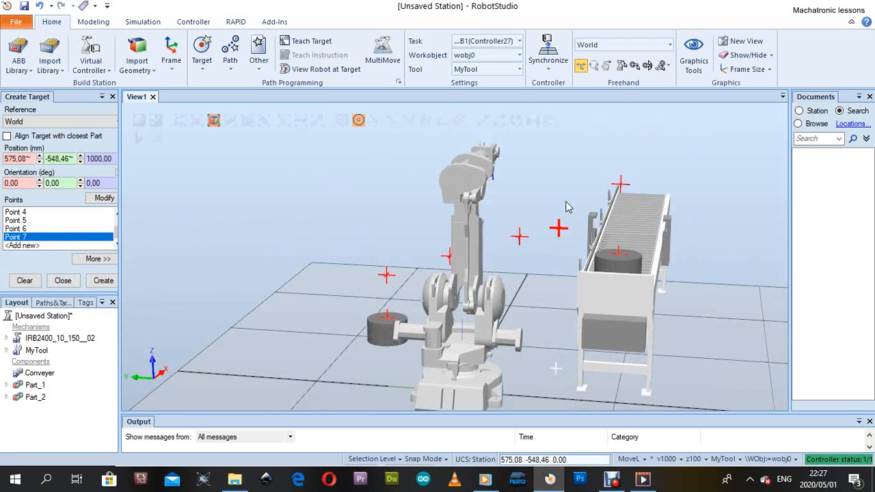
{"action": "left_click_drag", "start_coordinate": [403, 259], "coordinate": [578, 285], "text": "ctrl+shift"}
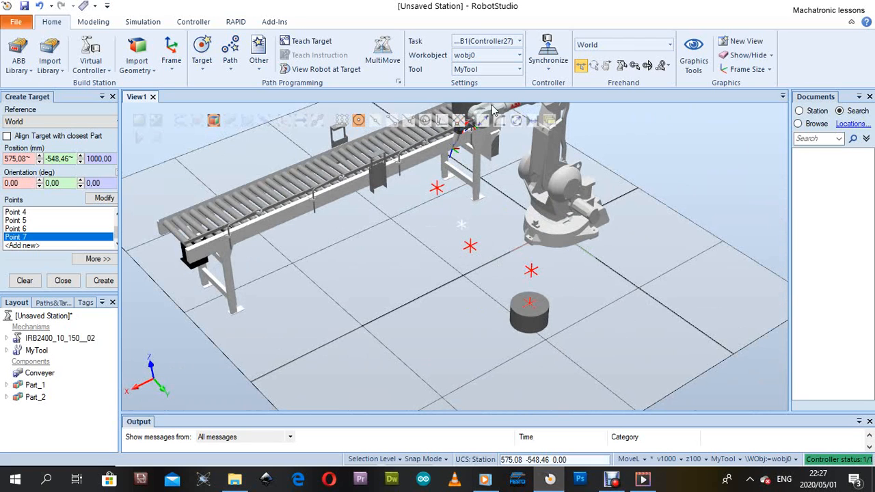
{"action": "scroll", "coordinate": [482, 250], "scroll_direction": "down", "scroll_amount": 5}
{"action": "left_click_drag", "start_coordinate": [437, 224], "coordinate": [497, 225], "text": "ctrl+shift"}
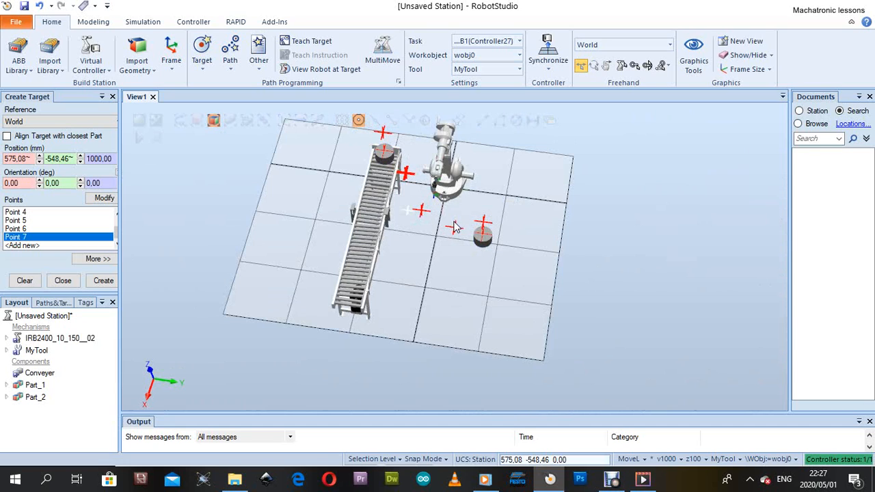
{"action": "scroll", "coordinate": [368, 242], "scroll_direction": "down", "scroll_amount": 2}
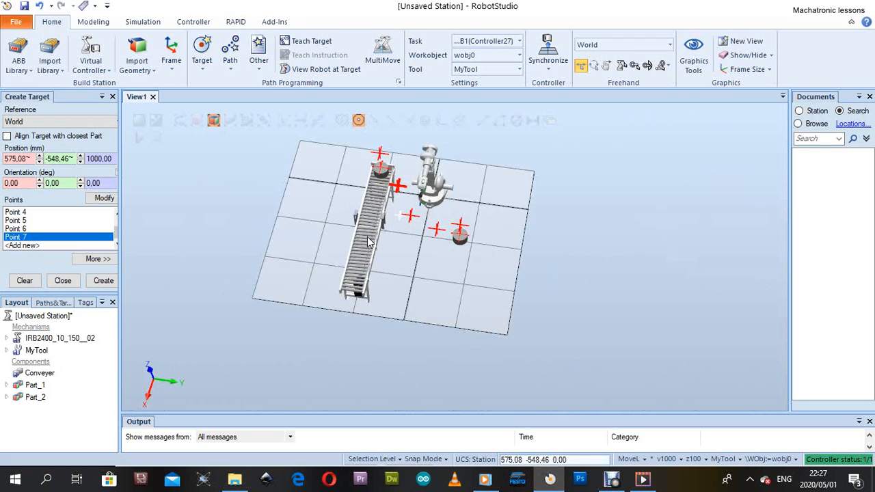
Step: Create robot targets from the seven defined points and finish target creation
{"action": "scroll", "coordinate": [367, 242], "scroll_direction": "up", "scroll_amount": 2}
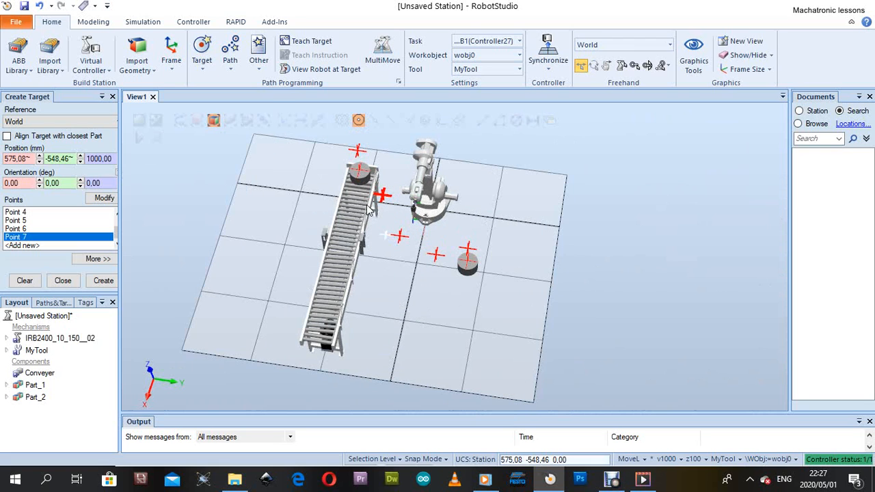
{"action": "left_click_drag", "start_coordinate": [367, 209], "coordinate": [356, 165], "text": "ctrl+shift"}
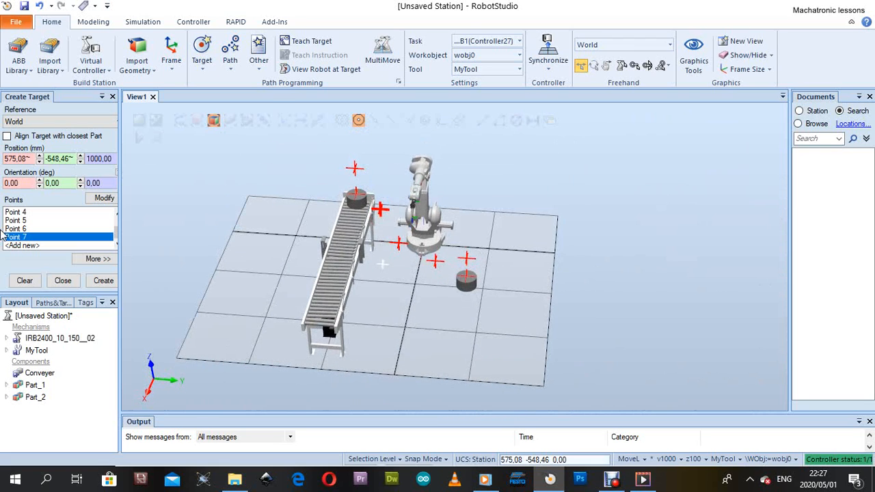
{"action": "left_click", "coordinate": [108, 280]}
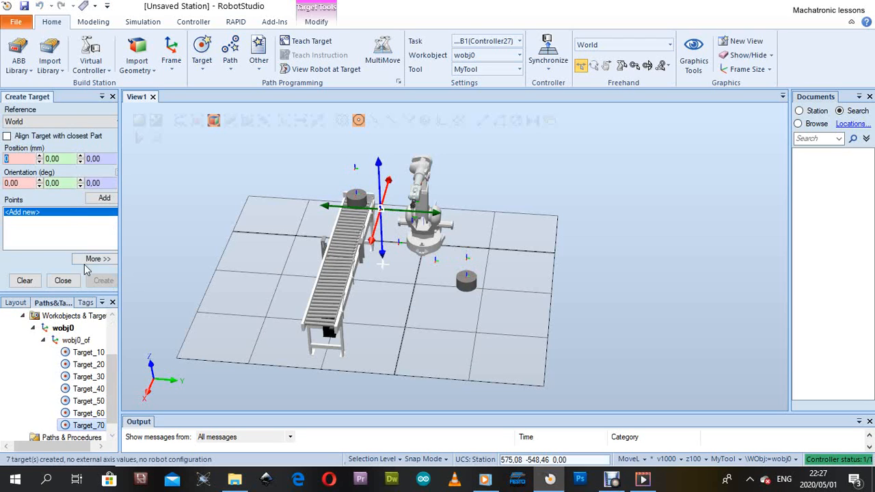
{"action": "left_click", "coordinate": [62, 280]}
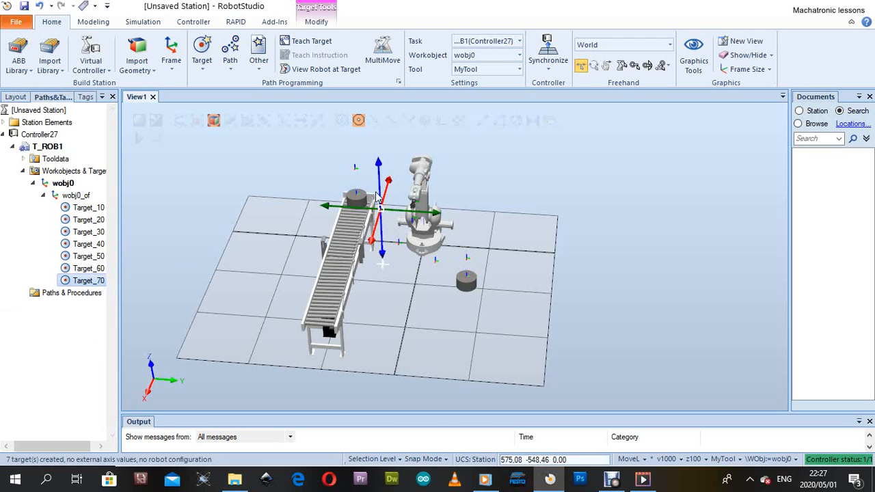
Step: Teach a new target at the robot's current tool position, confirming its creation in wobj0 with MyTool
{"action": "scroll", "coordinate": [355, 204], "scroll_direction": "up", "scroll_amount": 4}
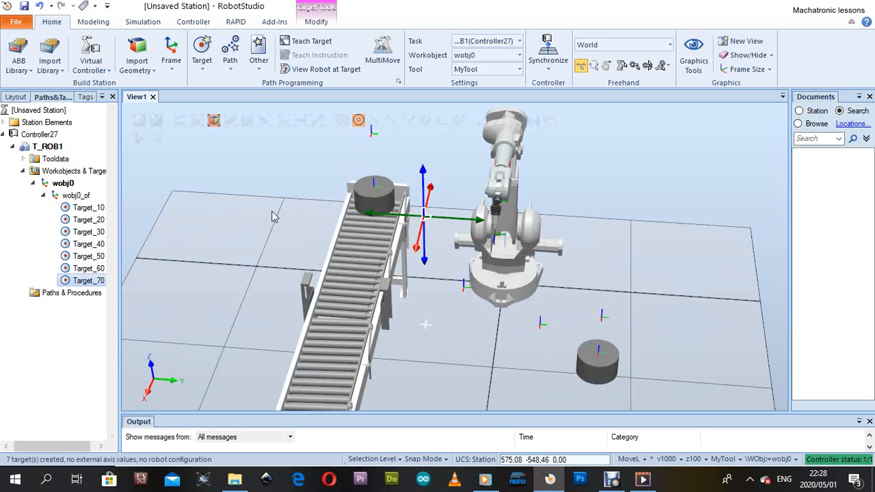
{"action": "left_click_drag", "start_coordinate": [427, 247], "coordinate": [512, 262], "text": "ctrl+shift"}
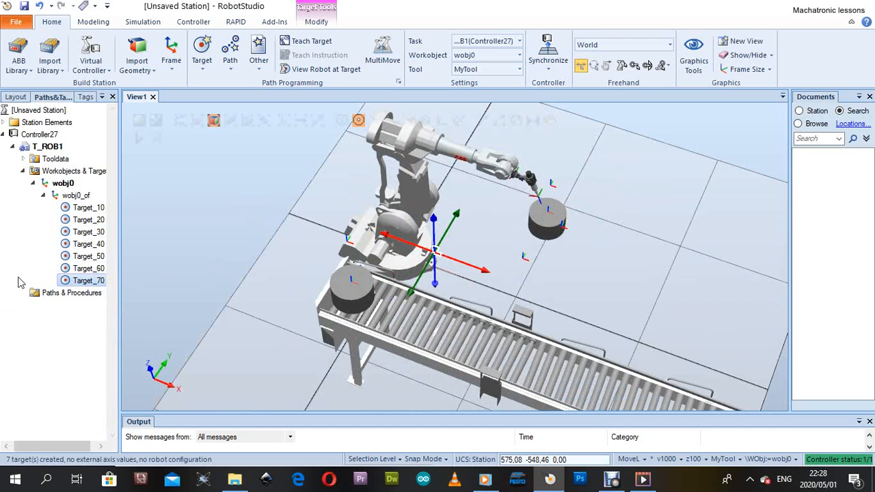
{"action": "scroll", "coordinate": [274, 258], "scroll_direction": "down", "scroll_amount": 3}
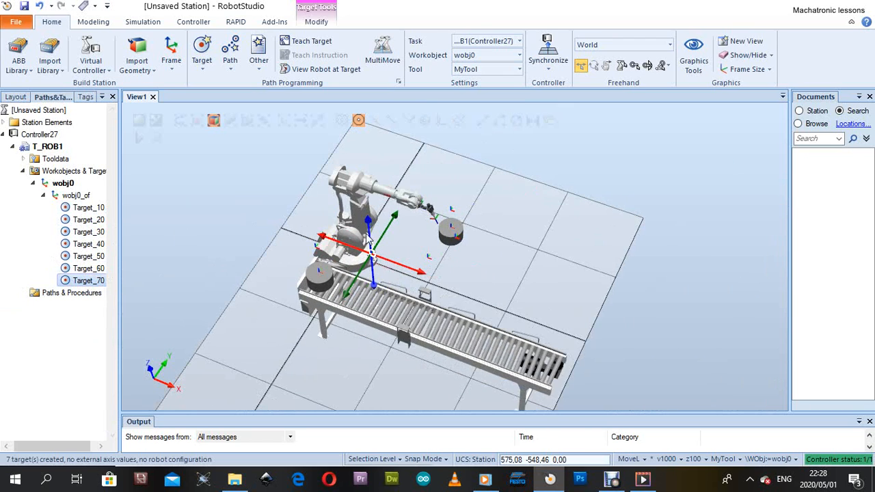
{"action": "scroll", "coordinate": [369, 240], "scroll_direction": "up", "scroll_amount": 1}
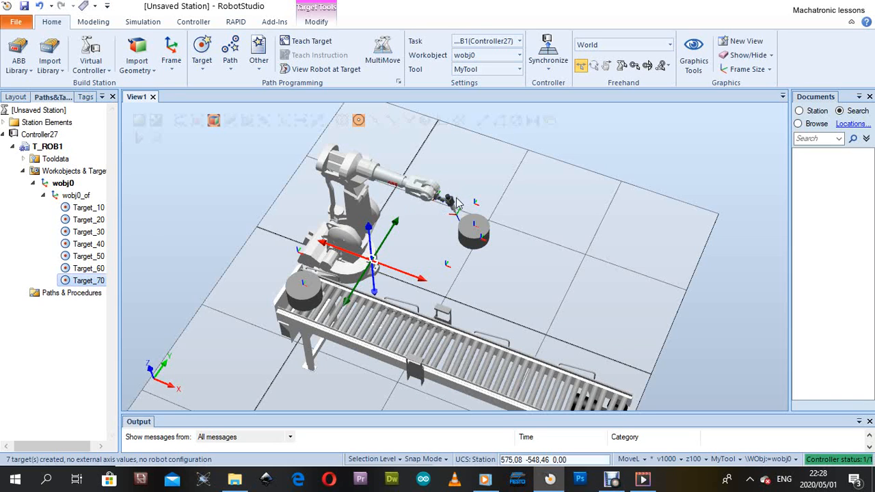
{"action": "left_click_drag", "start_coordinate": [454, 198], "coordinate": [430, 187], "text": "ctrl+shift"}
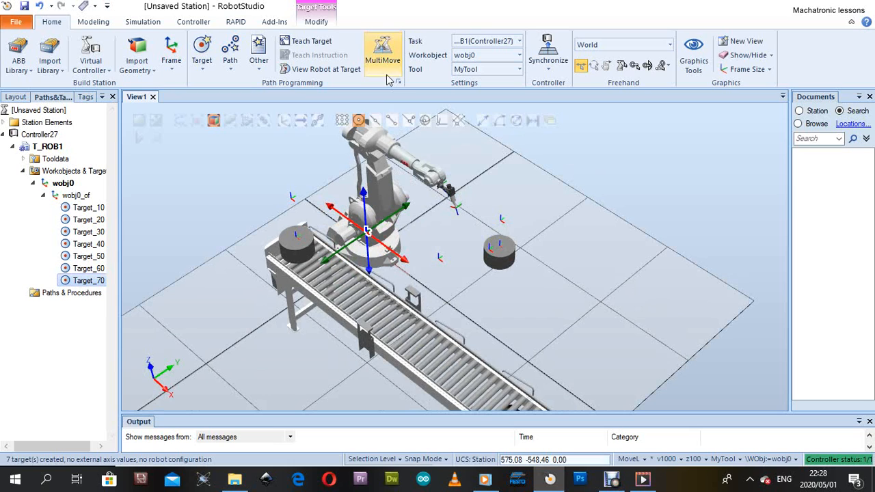
{"action": "left_click", "coordinate": [301, 45]}
{"action": "left_click", "coordinate": [484, 267]}
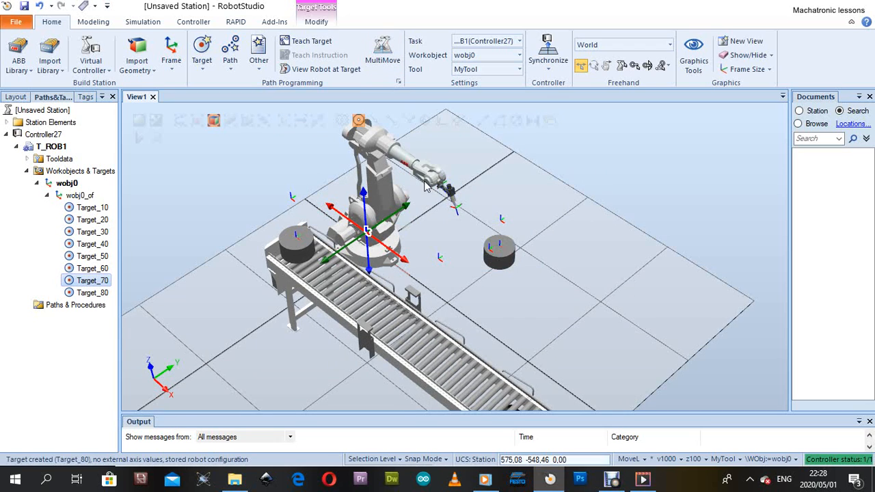
{"action": "right_click", "coordinate": [92, 281]}
{"action": "left_click", "coordinate": [119, 427]}
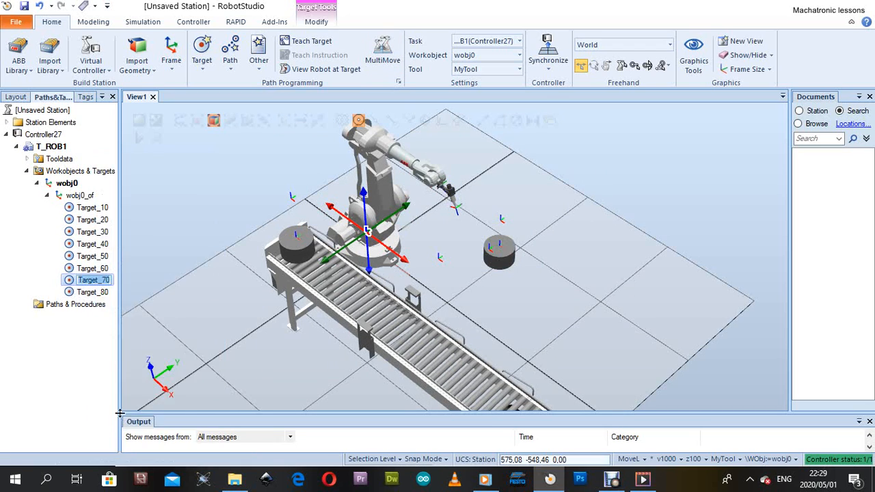
{"action": "type", "text": "home"}
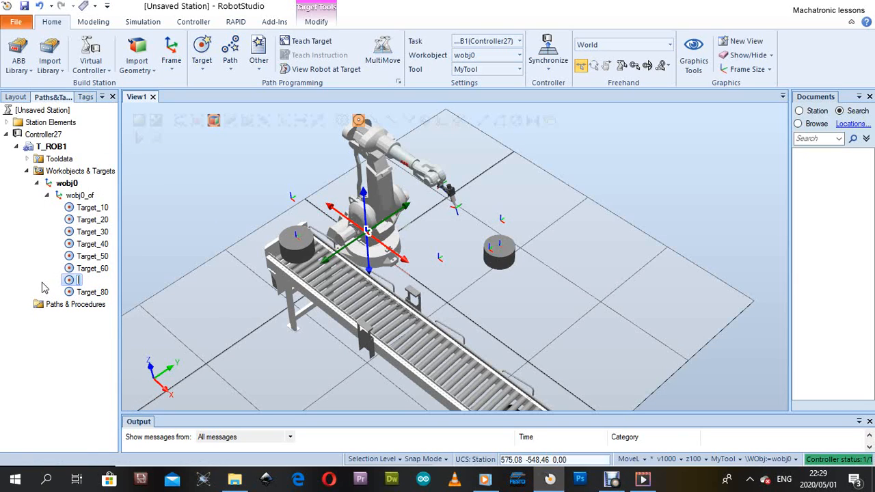
Step: Rename Target_80, the target at the robot's current tool tip, to Home
{"action": "left_click", "coordinate": [95, 293]}
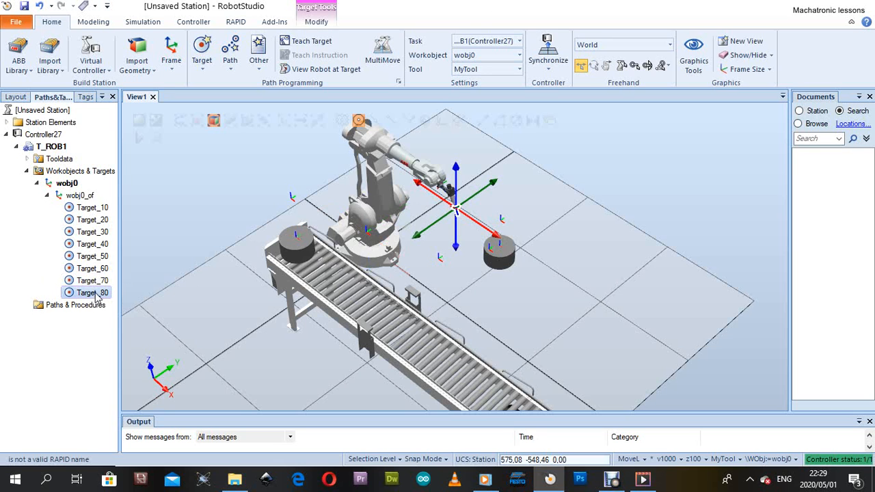
{"action": "scroll", "coordinate": [474, 215], "scroll_direction": "up", "scroll_amount": 5}
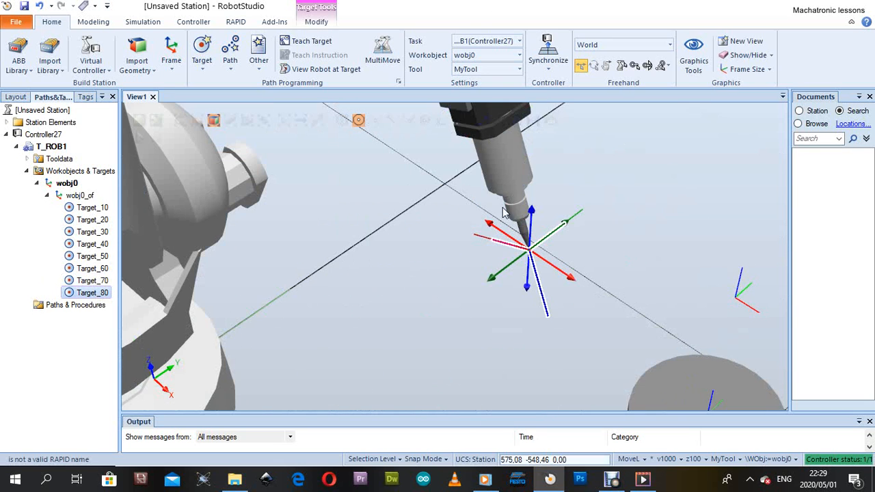
{"action": "scroll", "coordinate": [532, 251], "scroll_direction": "down", "scroll_amount": 2}
{"action": "scroll", "coordinate": [532, 251], "scroll_direction": "down", "scroll_amount": 3}
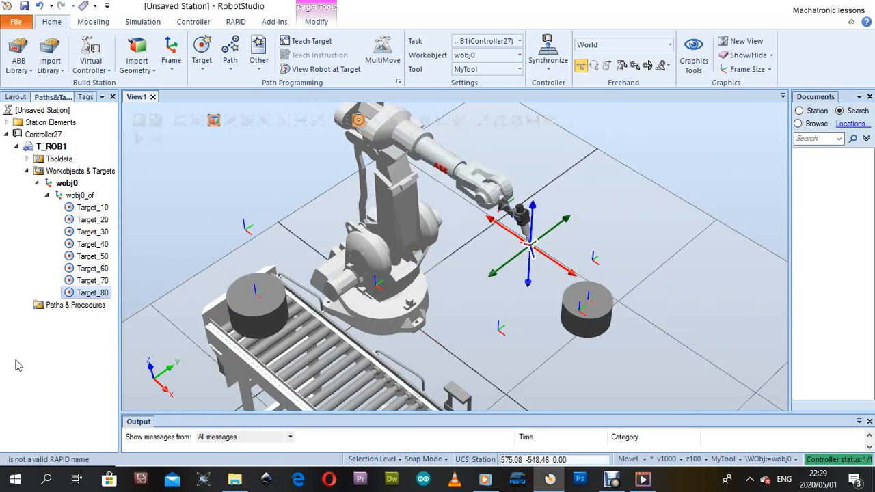
{"action": "right_click", "coordinate": [87, 294]}
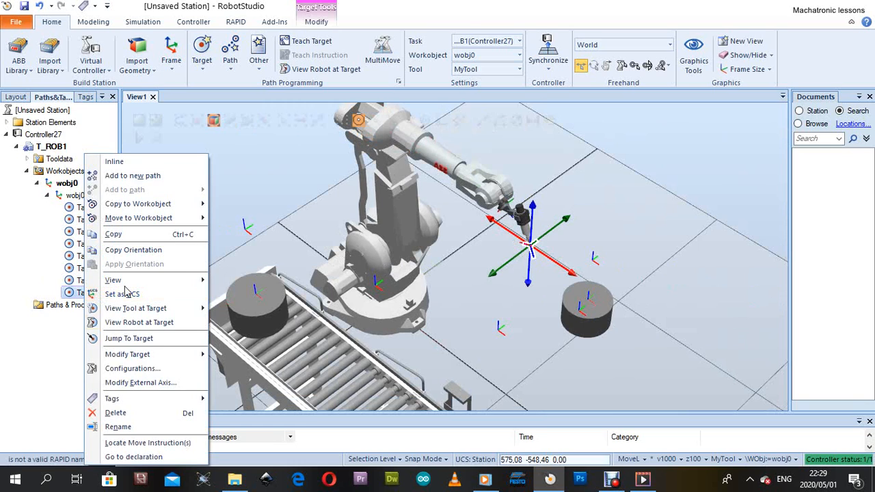
{"action": "left_click", "coordinate": [104, 424]}
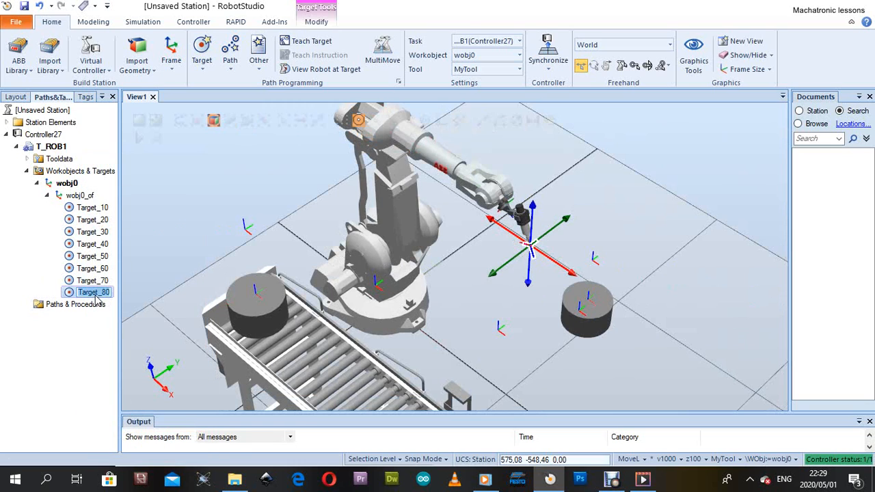
{"action": "type", "text": "Home"}
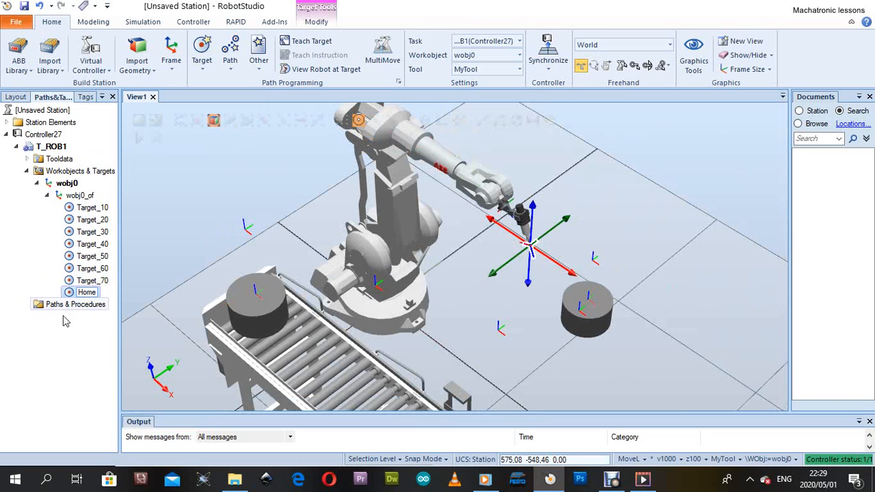
{"action": "left_click", "coordinate": [91, 338]}
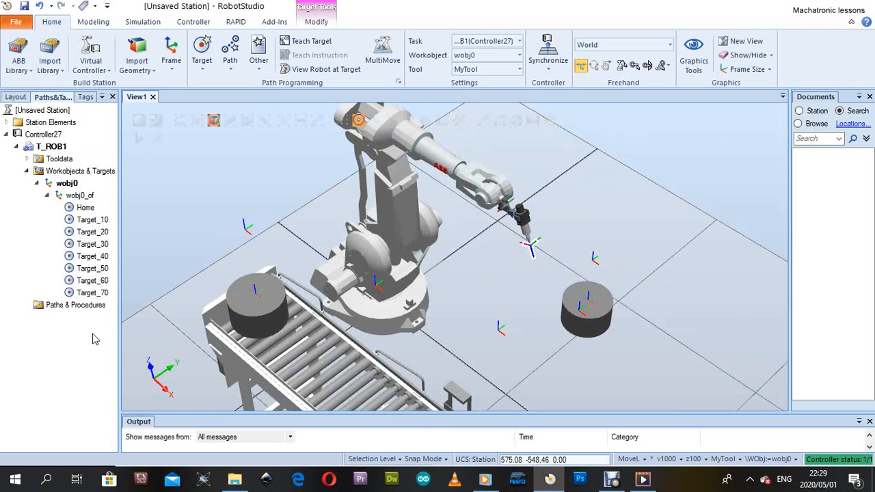
Step: Examine the positions of the Home target and Target_40, above the conveyor cylinder, relative to the robot
{"action": "left_click", "coordinate": [85, 207]}
{"action": "scroll", "coordinate": [388, 213], "scroll_direction": "down", "scroll_amount": 3}
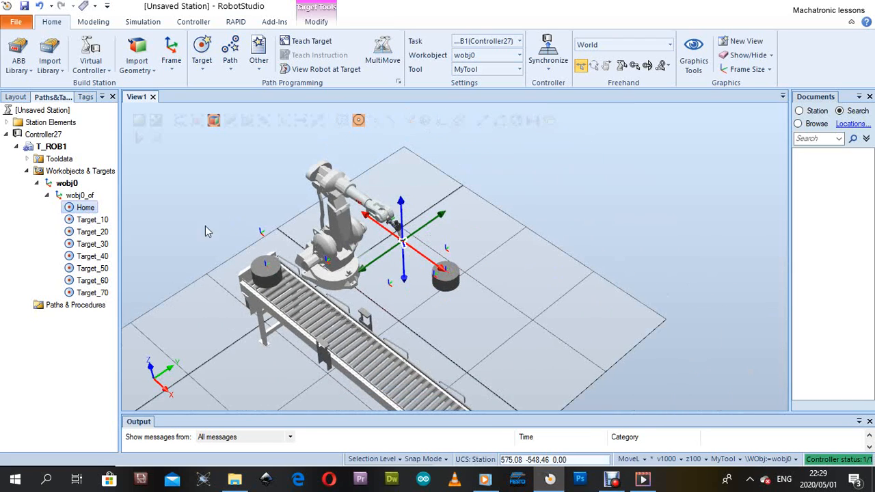
{"action": "left_click", "coordinate": [88, 256]}
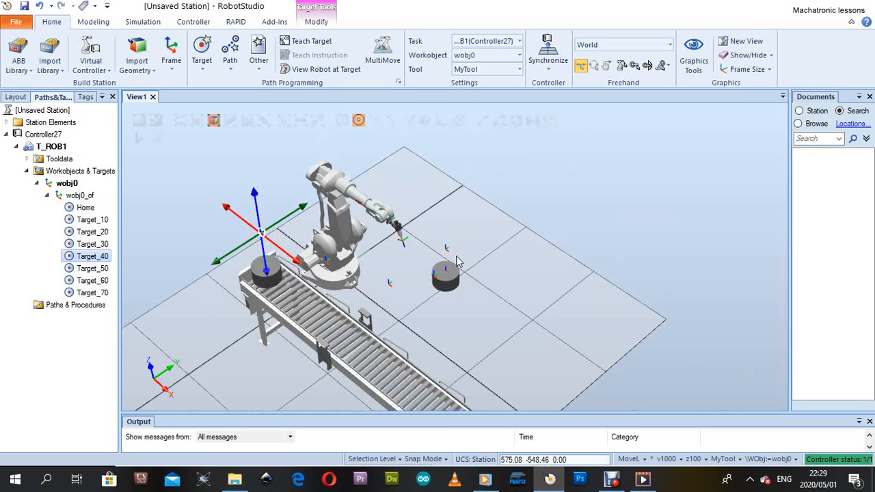
{"action": "left_click_drag", "start_coordinate": [439, 265], "coordinate": [247, 204], "text": "ctrl+shift"}
{"action": "scroll", "coordinate": [424, 280], "scroll_direction": "down", "scroll_amount": 2}
{"action": "scroll", "coordinate": [423, 280], "scroll_direction": "down", "scroll_amount": 1}
{"action": "scroll", "coordinate": [323, 260], "scroll_direction": "down", "scroll_amount": 2}
{"action": "scroll", "coordinate": [323, 221], "scroll_direction": "up", "scroll_amount": 3}
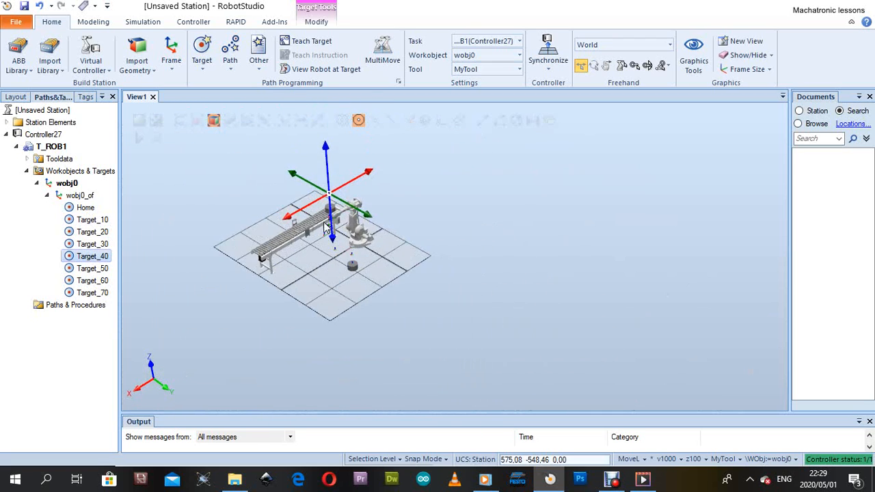
{"action": "scroll", "coordinate": [363, 216], "scroll_direction": "up", "scroll_amount": 2}
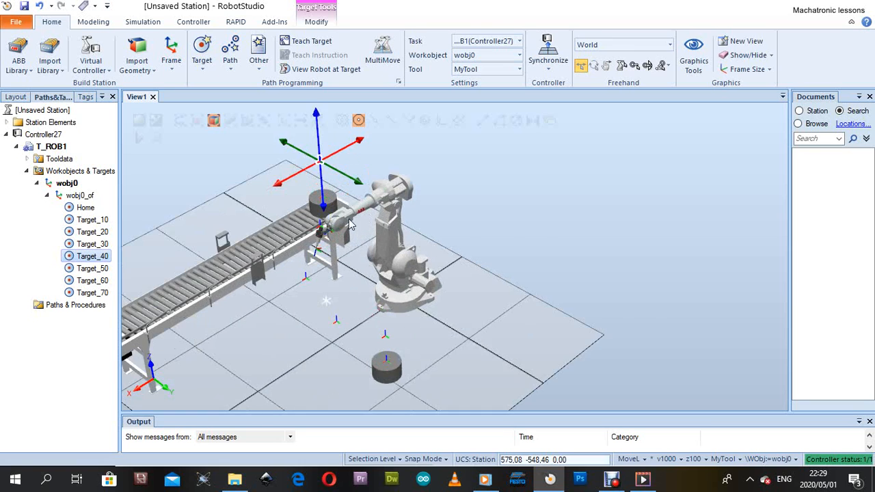
{"action": "scroll", "coordinate": [349, 224], "scroll_direction": "up", "scroll_amount": 2}
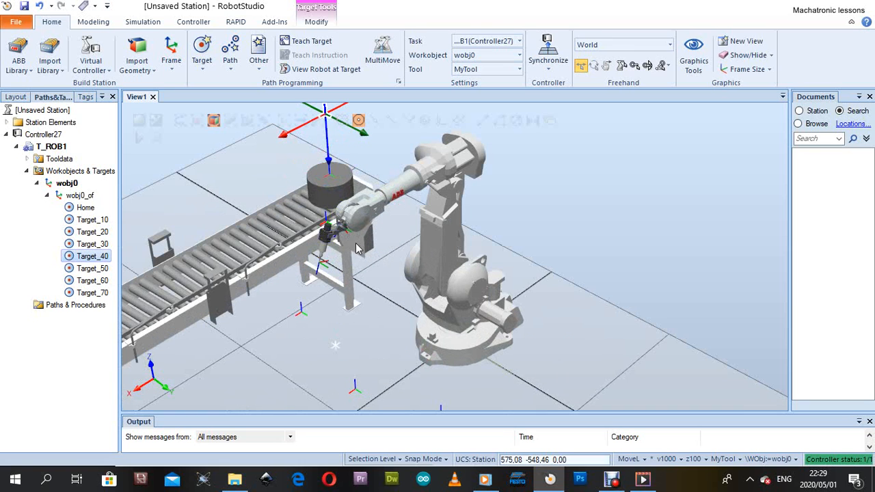
{"action": "scroll", "coordinate": [381, 267], "scroll_direction": "down", "scroll_amount": 4}
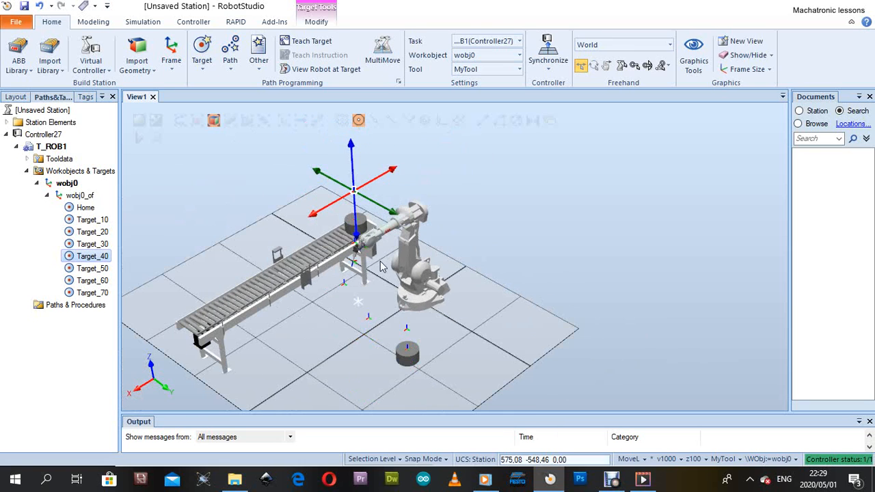
Step: Show MyTool at Target_40 and inspect the tool's orientation above the conveyor cylinder
{"action": "right_click", "coordinate": [82, 259]}
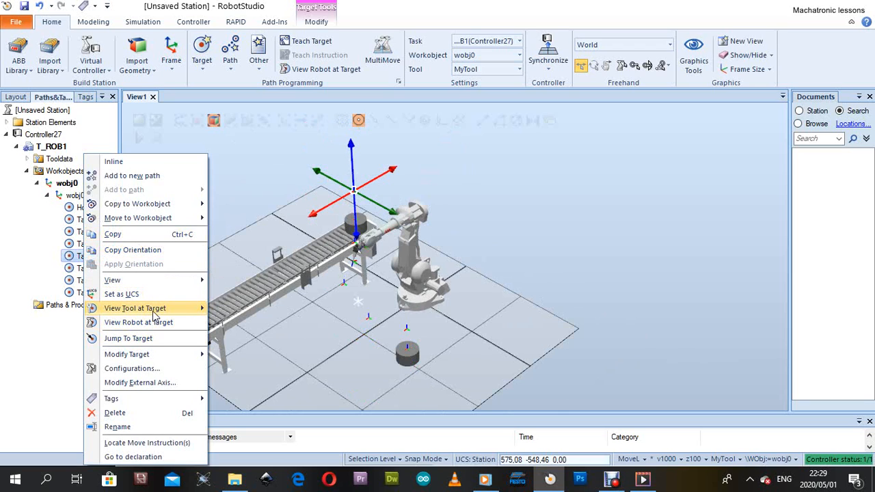
{"action": "mouse_move", "coordinate": [155, 315]}
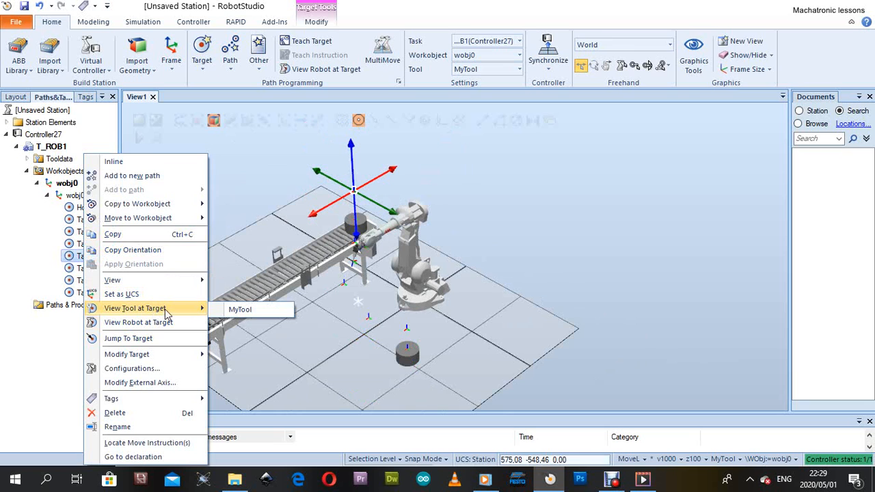
{"action": "left_click", "coordinate": [235, 311]}
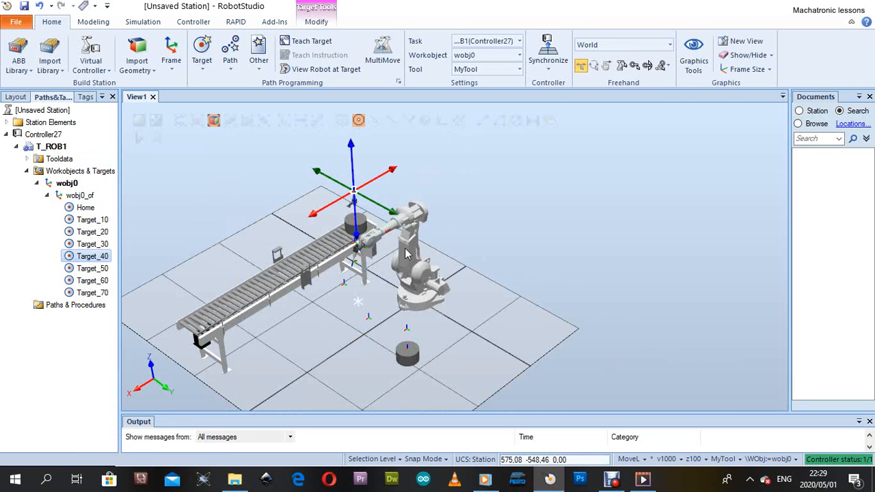
{"action": "scroll", "coordinate": [354, 197], "scroll_direction": "down", "scroll_amount": 3}
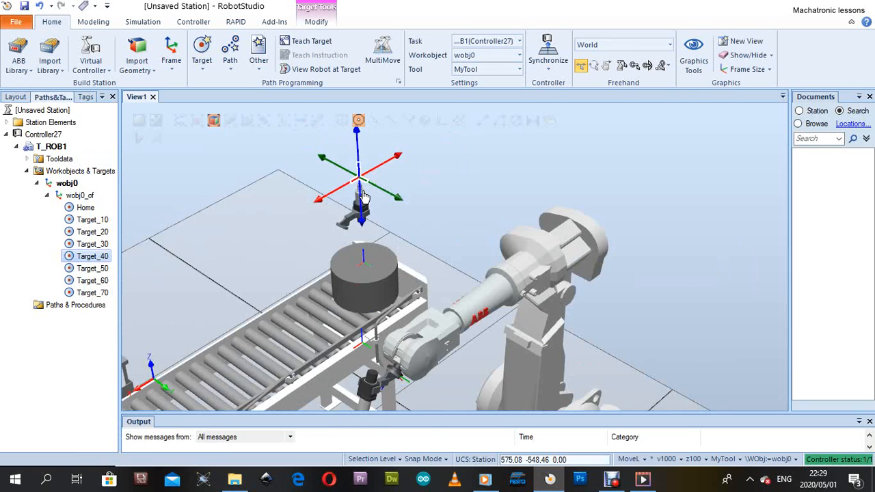
{"action": "scroll", "coordinate": [372, 222], "scroll_direction": "up", "scroll_amount": 3}
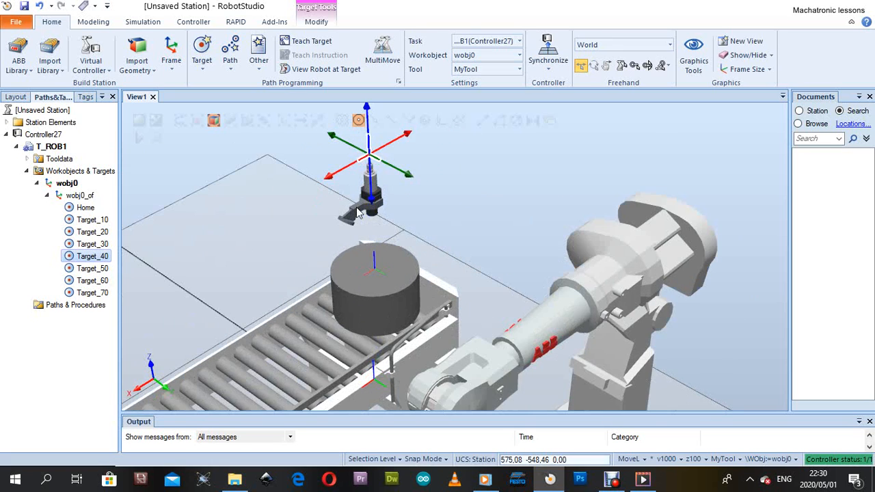
{"action": "scroll", "coordinate": [390, 285], "scroll_direction": "down", "scroll_amount": 3}
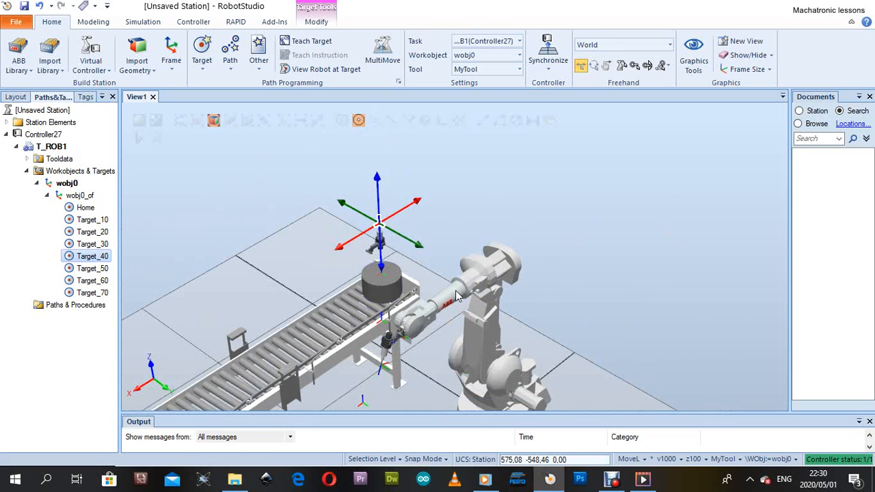
Step: Activate View Robot at Target for Target_40 and inspect the robot's pose from several sides
{"action": "left_click", "coordinate": [312, 71]}
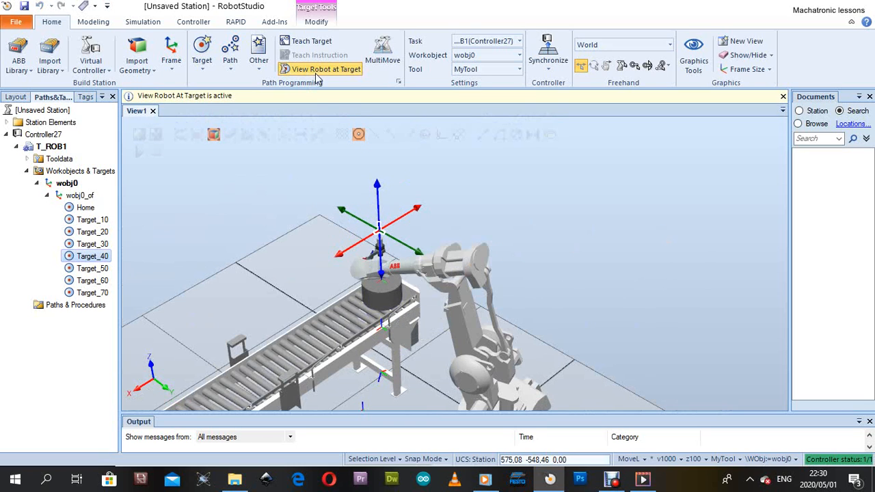
{"action": "scroll", "coordinate": [369, 272], "scroll_direction": "up", "scroll_amount": 3}
{"action": "left_click_drag", "start_coordinate": [369, 272], "coordinate": [535, 255], "text": "ctrl+shift"}
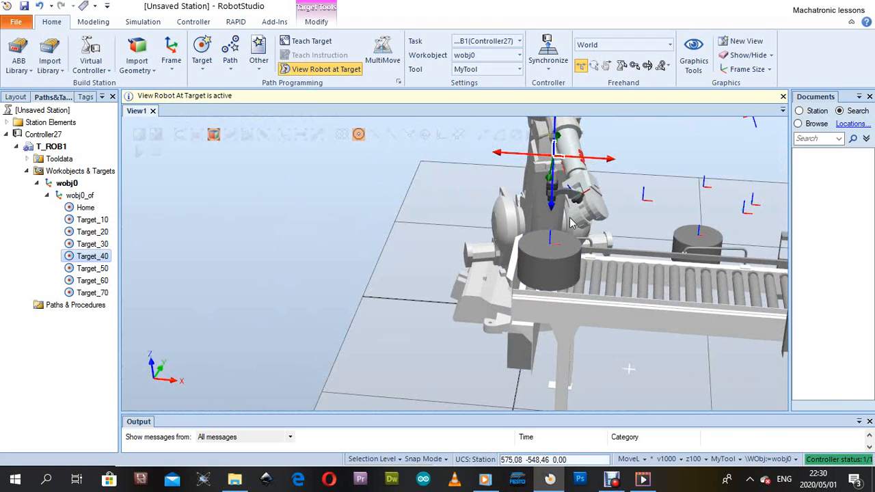
{"action": "scroll", "coordinate": [546, 195], "scroll_direction": "down", "scroll_amount": 4}
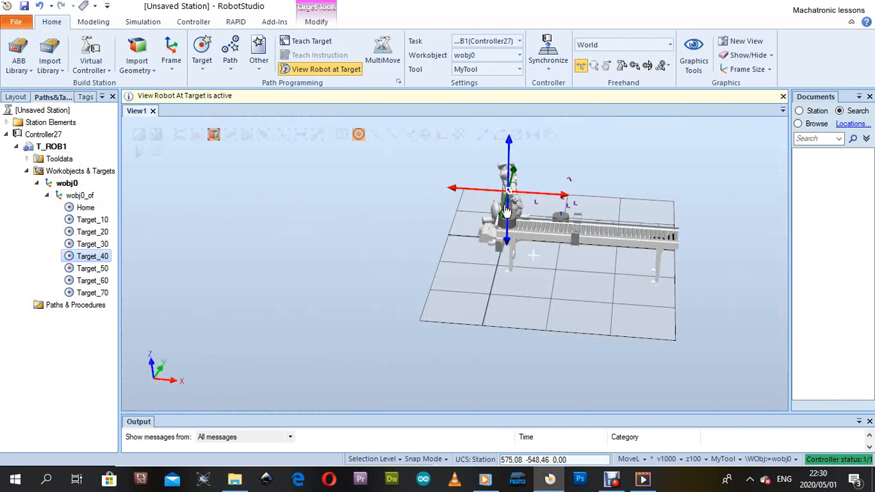
{"action": "scroll", "coordinate": [511, 197], "scroll_direction": "up", "scroll_amount": 2}
{"action": "left_click_drag", "start_coordinate": [512, 197], "coordinate": [429, 202], "text": "ctrl+shift"}
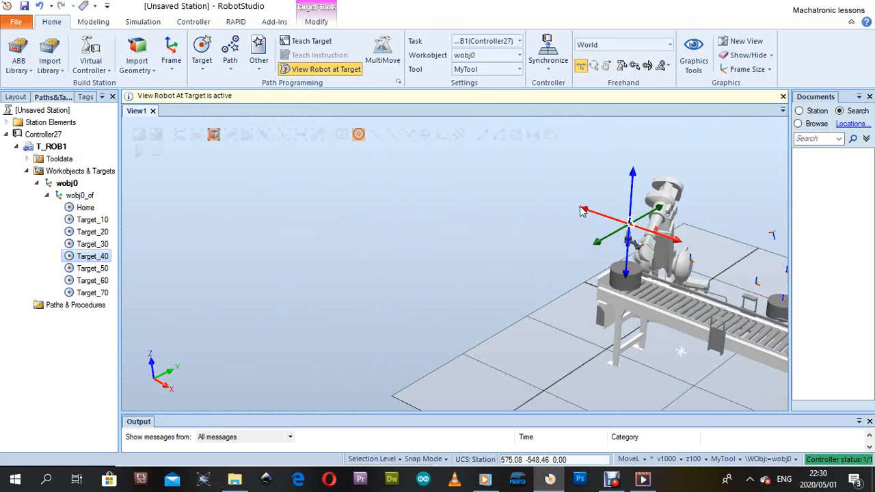
Step: Rotate Target_40, above the conveyor cylinder, by 180 degrees about its local X axis
{"action": "scroll", "coordinate": [581, 210], "scroll_direction": "down", "scroll_amount": 3}
{"action": "scroll", "coordinate": [610, 230], "scroll_direction": "up", "scroll_amount": 5}
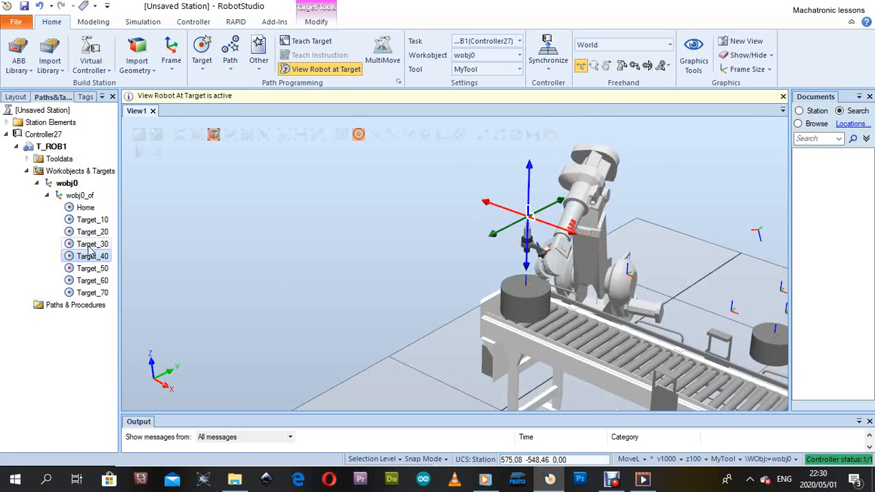
{"action": "right_click", "coordinate": [87, 257]}
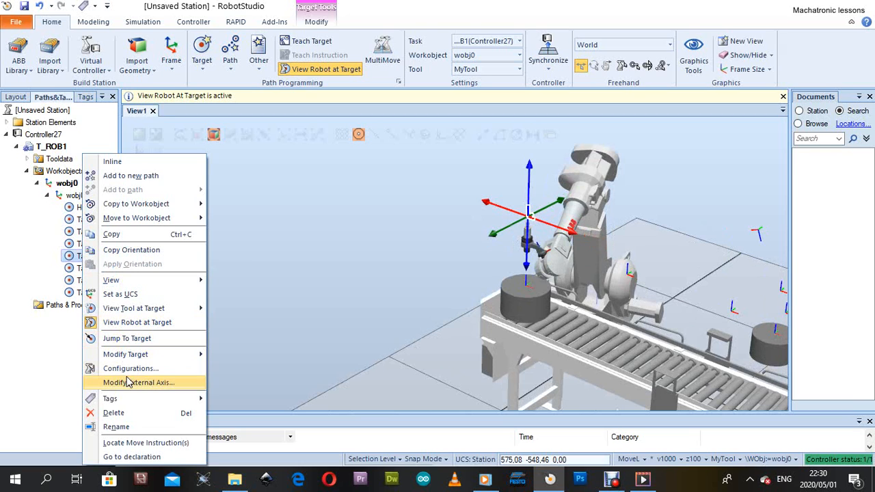
{"action": "mouse_move", "coordinate": [176, 355]}
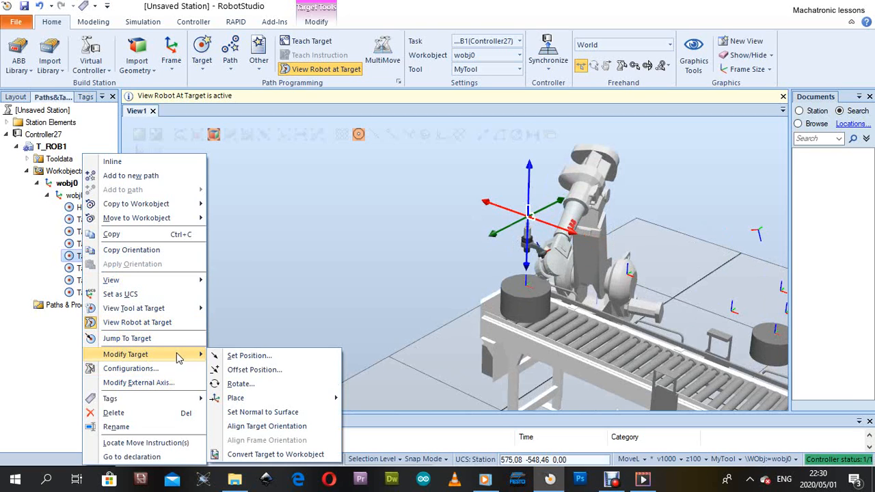
{"action": "left_click", "coordinate": [253, 382]}
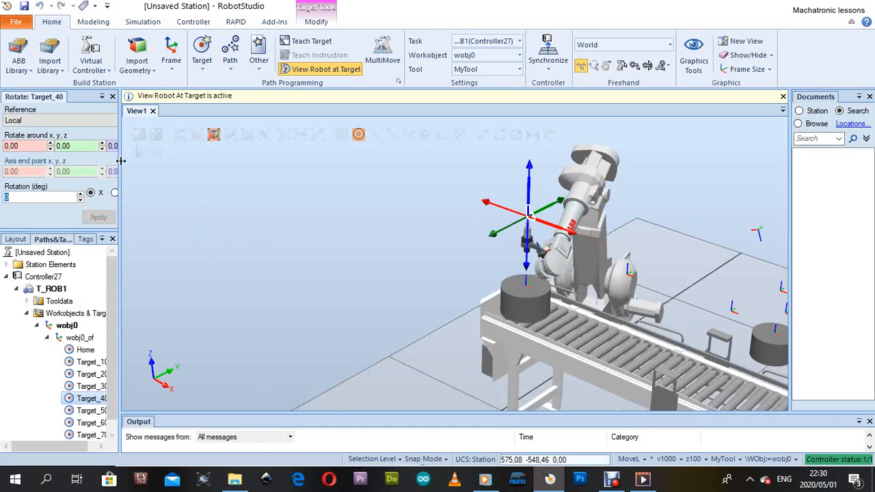
{"action": "left_click_drag", "start_coordinate": [119, 165], "coordinate": [156, 183]}
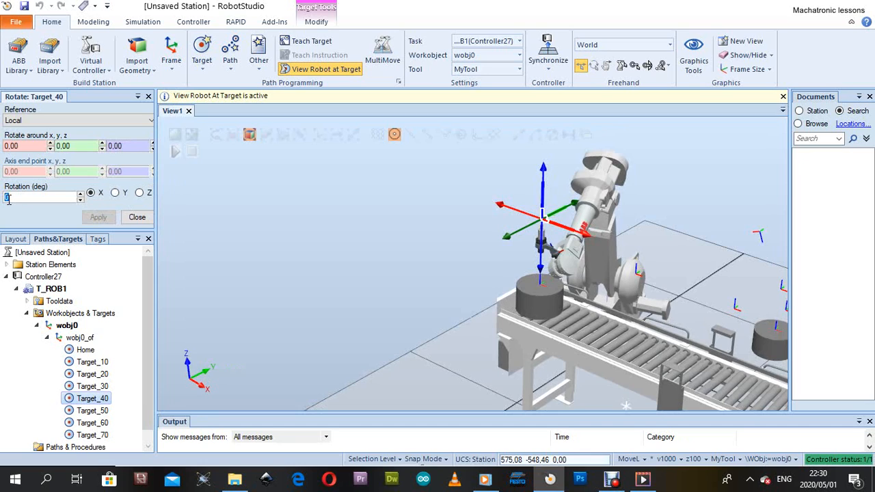
{"action": "type", "text": "78"}
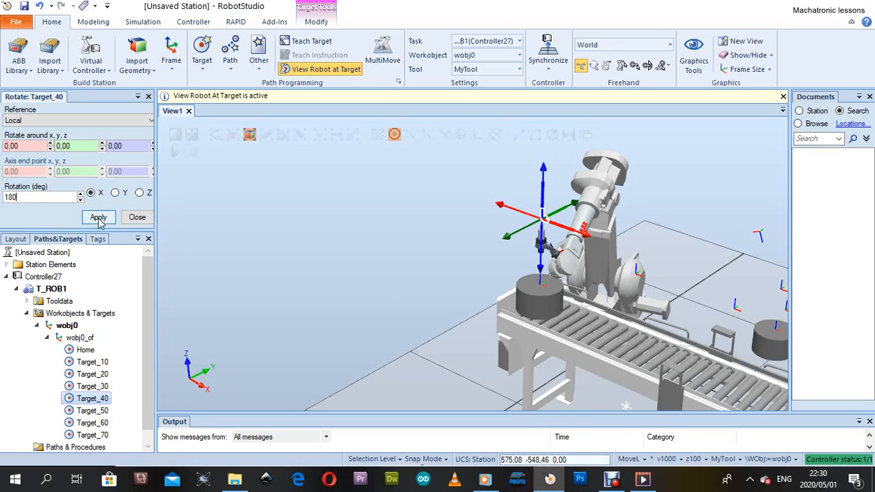
{"action": "left_click", "coordinate": [98, 217]}
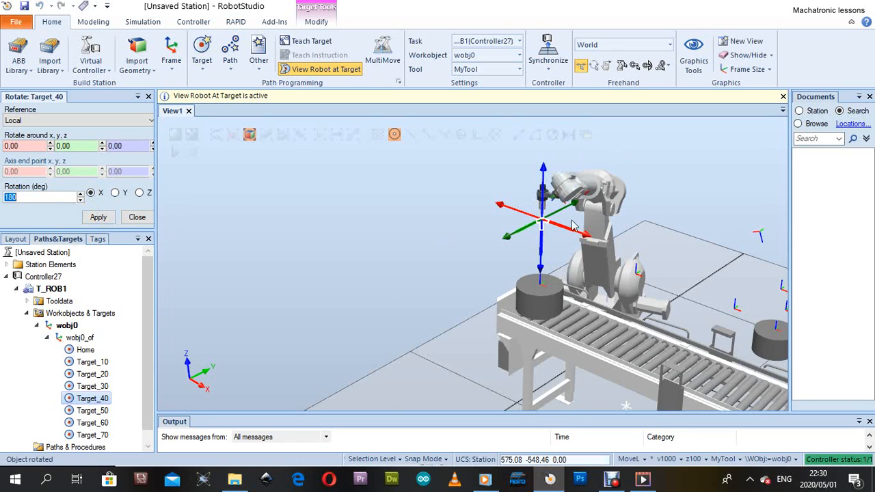
Step: Inspect the robot's pose at Target_40, and rotate the target by 90 degrees about its local Z axis
{"action": "scroll", "coordinate": [494, 219], "scroll_direction": "up", "scroll_amount": 3}
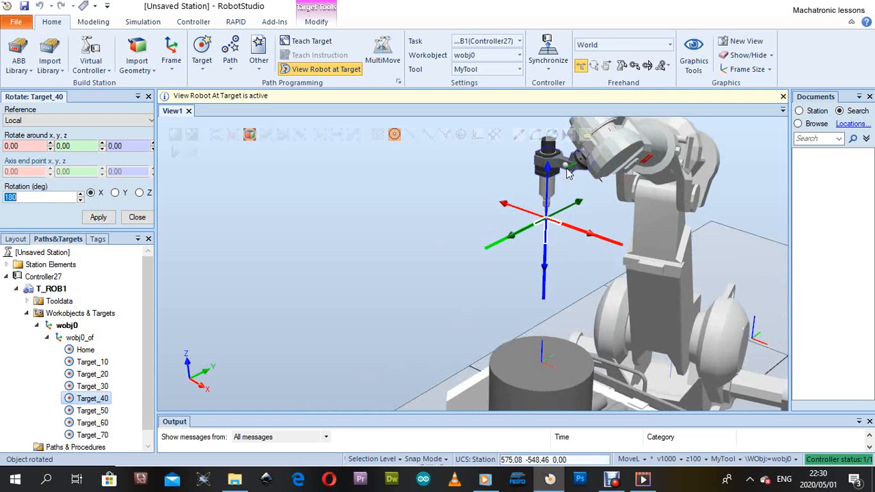
{"action": "scroll", "coordinate": [524, 236], "scroll_direction": "down", "scroll_amount": 5}
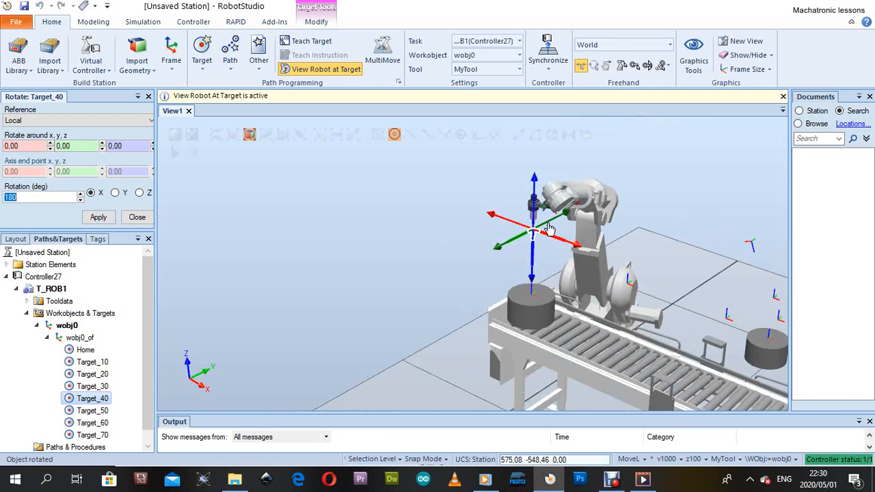
{"action": "left_click_drag", "start_coordinate": [523, 202], "coordinate": [537, 235], "text": "ctrl+shift"}
{"action": "scroll", "coordinate": [525, 217], "scroll_direction": "down", "scroll_amount": 3}
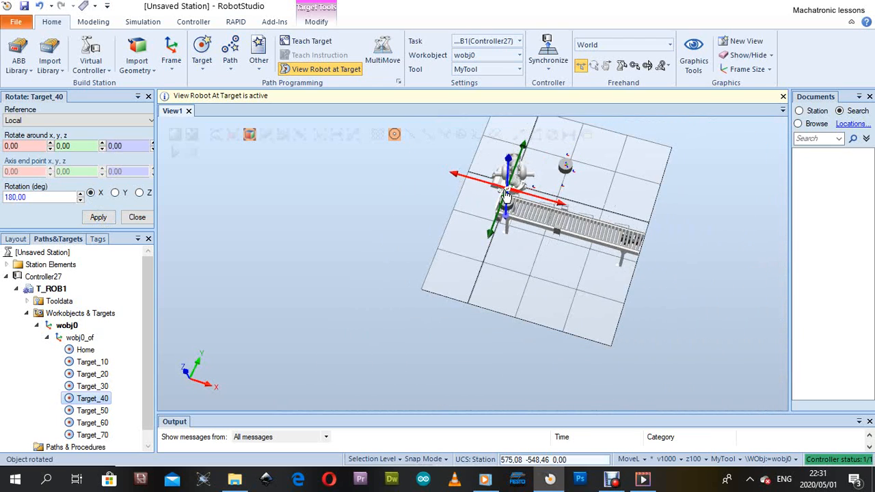
{"action": "scroll", "coordinate": [507, 192], "scroll_direction": "up", "scroll_amount": 3}
{"action": "scroll", "coordinate": [507, 191], "scroll_direction": "up", "scroll_amount": 3}
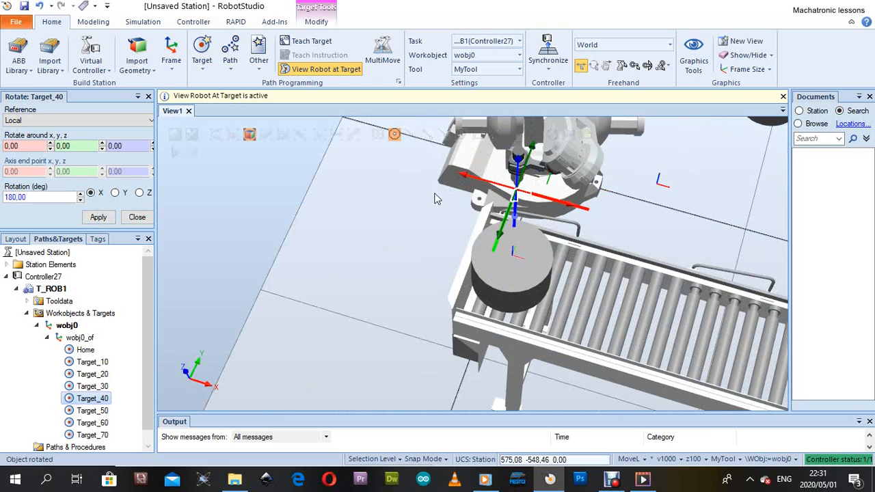
{"action": "scroll", "coordinate": [459, 185], "scroll_direction": "down", "scroll_amount": 3}
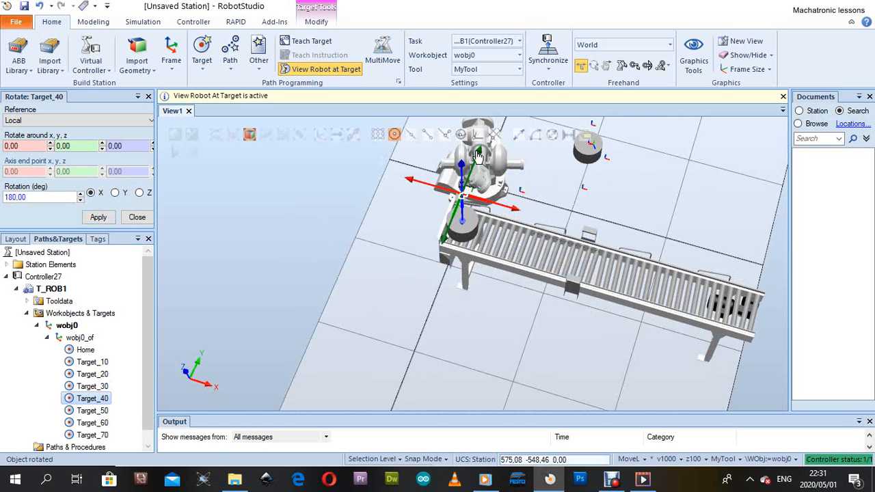
{"action": "left_click", "coordinate": [138, 193]}
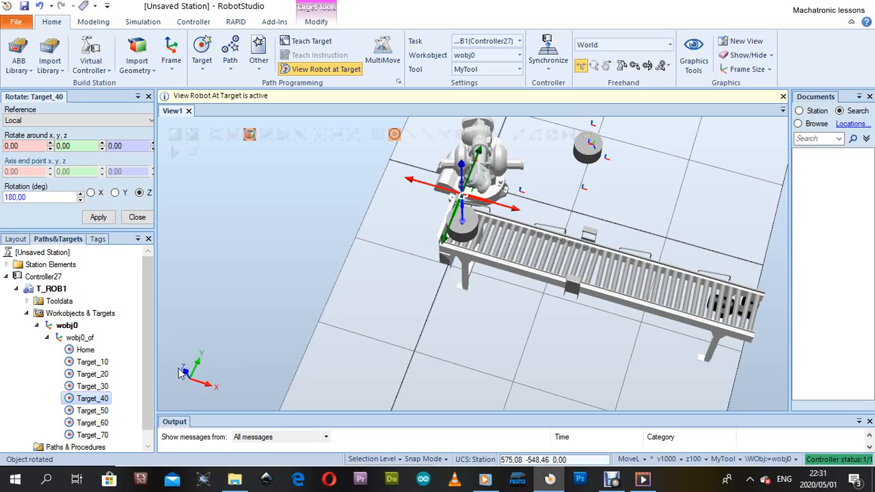
{"action": "left_click_drag", "start_coordinate": [28, 196], "coordinate": [3, 209]}
{"action": "left_click", "coordinate": [94, 222]}
Step: Rotate Target_40 about its local Z axis by two more 90-degree increments, checking the robot's pose above the conveyor
{"action": "left_click_drag", "start_coordinate": [343, 243], "coordinate": [232, 222], "text": "ctrl+shift"}
{"action": "scroll", "coordinate": [481, 185], "scroll_direction": "down", "scroll_amount": 2}
{"action": "scroll", "coordinate": [479, 188], "scroll_direction": "up", "scroll_amount": 5}
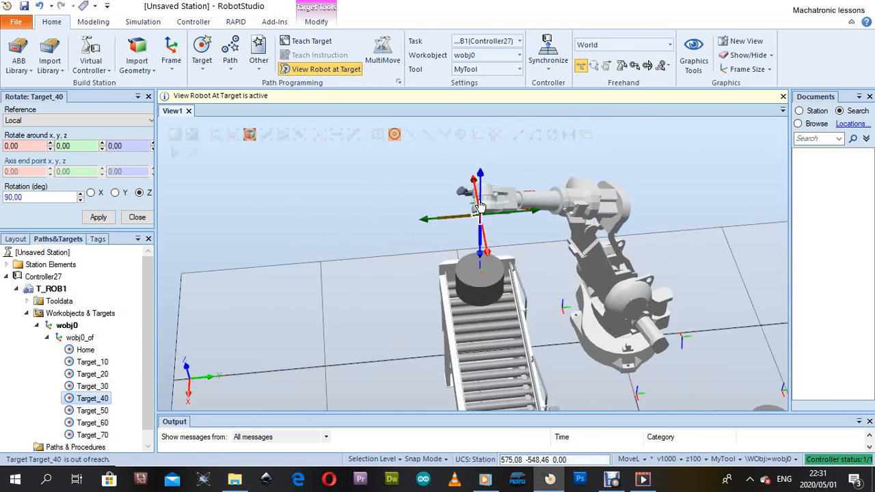
{"action": "scroll", "coordinate": [409, 183], "scroll_direction": "up", "scroll_amount": 3}
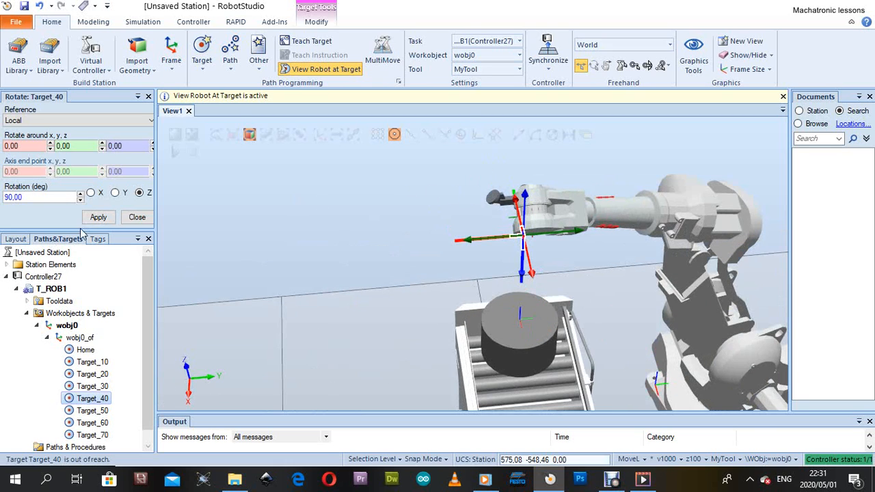
{"action": "left_click", "coordinate": [99, 216]}
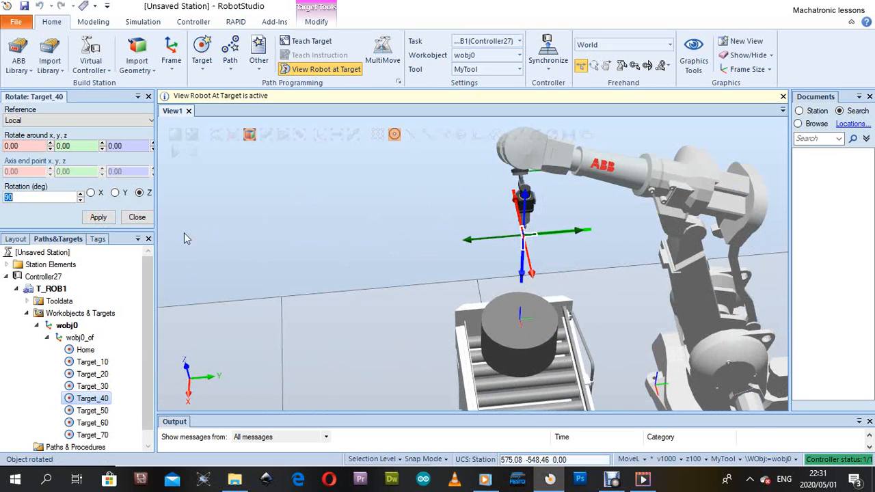
{"action": "left_click", "coordinate": [101, 217]}
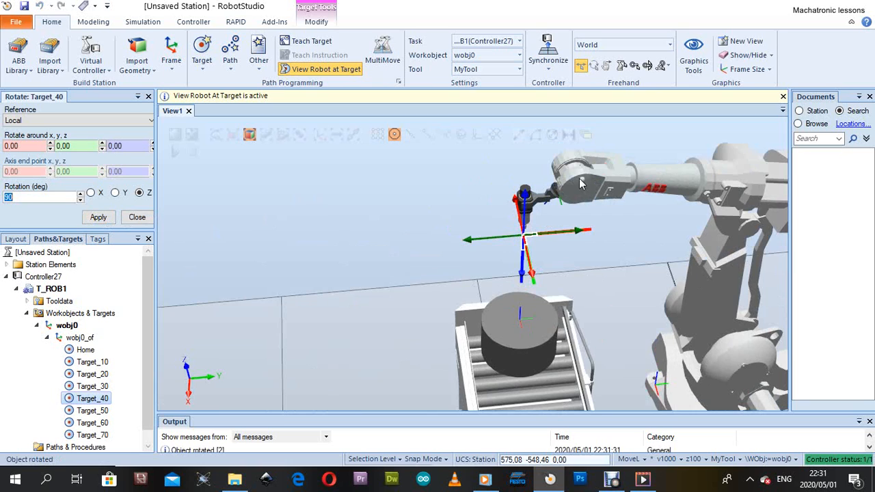
{"action": "scroll", "coordinate": [579, 183], "scroll_direction": "down", "scroll_amount": 2}
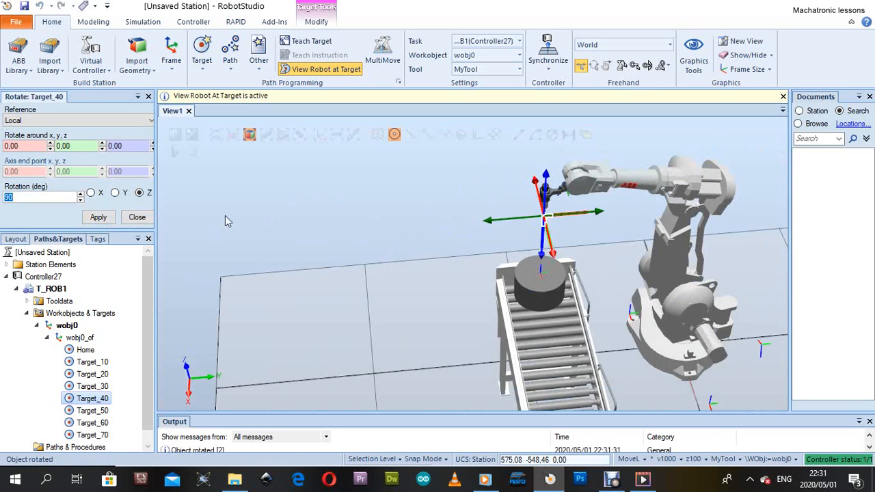
{"action": "scroll", "coordinate": [225, 215], "scroll_direction": "down", "scroll_amount": 2}
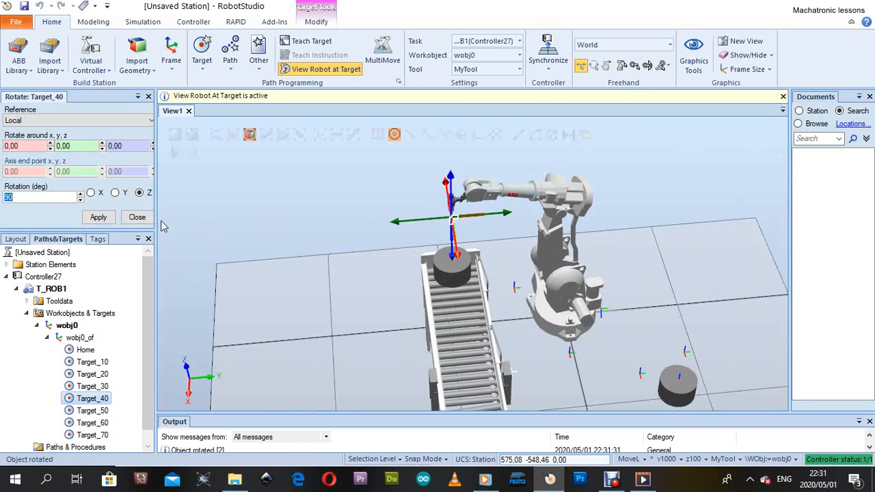
Step: Rotate Target_10, on the floor cylinder, by 180 degrees about its local X axis and inspect the tool's orientation
{"action": "left_click", "coordinate": [92, 362]}
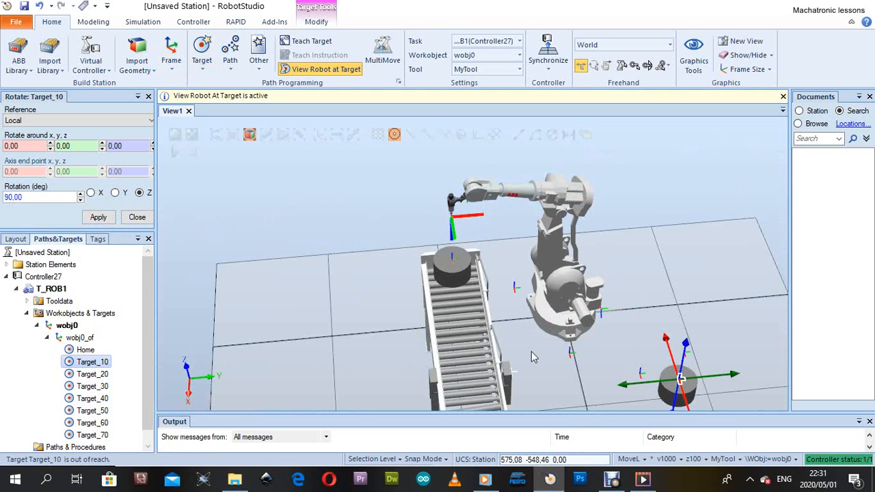
{"action": "left_click_drag", "start_coordinate": [356, 305], "coordinate": [544, 299], "text": "ctrl+shift"}
{"action": "scroll", "coordinate": [545, 342], "scroll_direction": "down", "scroll_amount": 3}
{"action": "scroll", "coordinate": [551, 380], "scroll_direction": "up", "scroll_amount": 5}
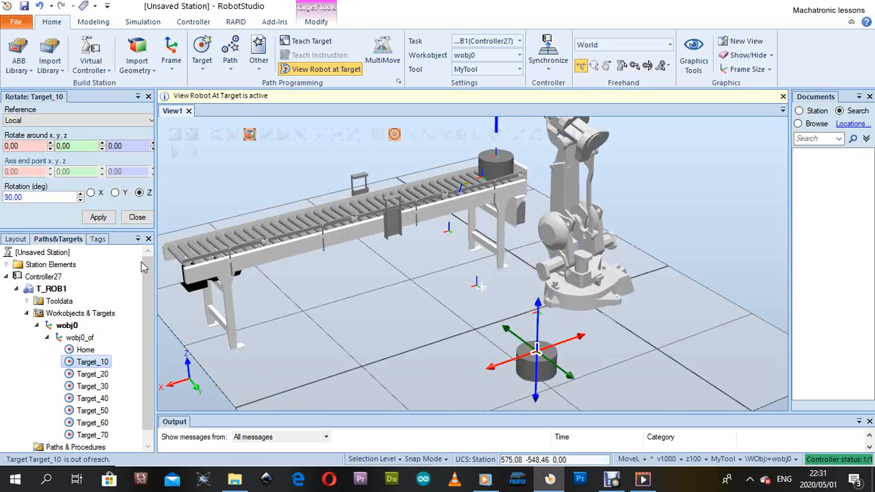
{"action": "double_click", "coordinate": [18, 197]}
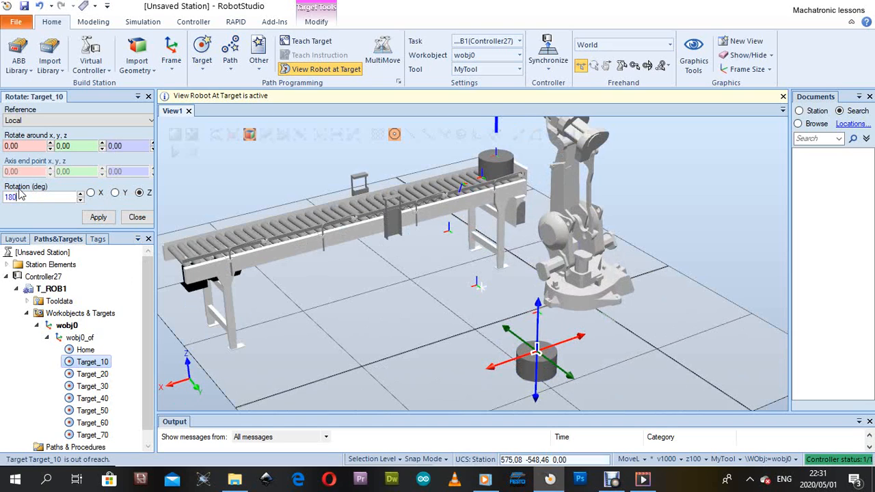
{"action": "left_click", "coordinate": [91, 193]}
{"action": "left_click", "coordinate": [96, 218]}
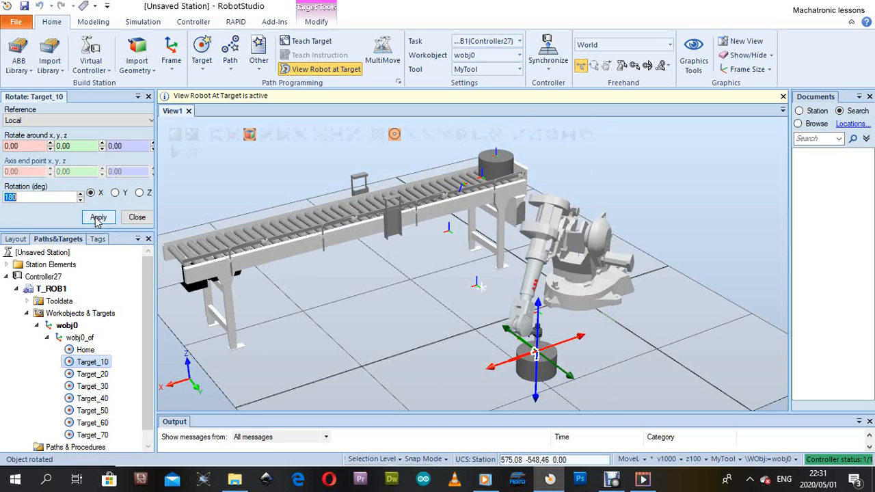
{"action": "scroll", "coordinate": [537, 342], "scroll_direction": "up", "scroll_amount": 2}
{"action": "scroll", "coordinate": [537, 342], "scroll_direction": "up", "scroll_amount": 1}
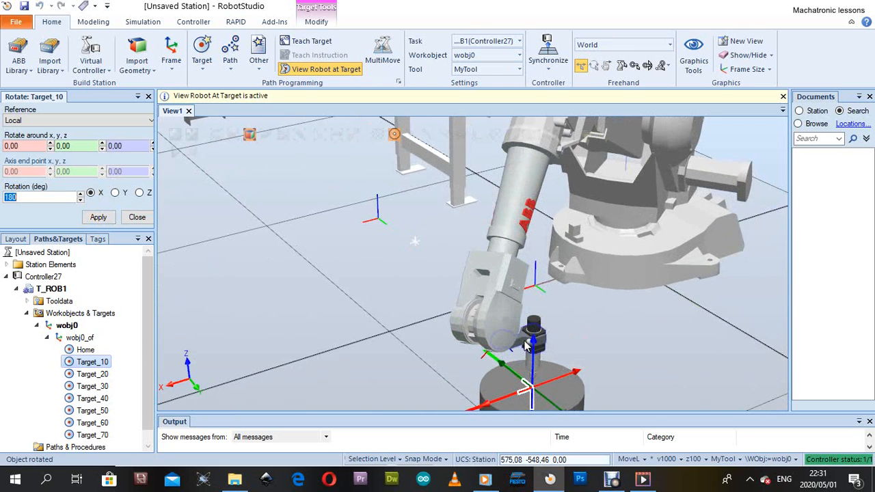
{"action": "scroll", "coordinate": [542, 234], "scroll_direction": "down", "scroll_amount": 5}
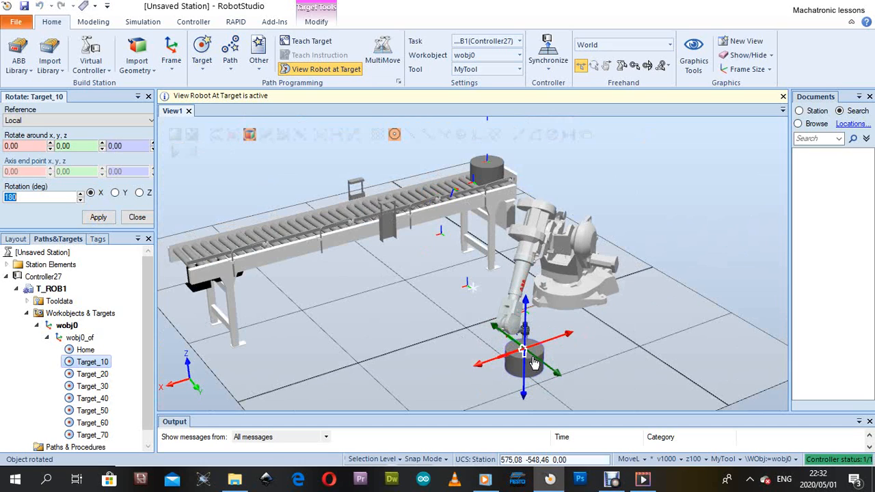
Step: Rotate Target_10 by 180 degrees about its local Z axis and check the robot's pose at the floor cylinder
{"action": "left_click", "coordinate": [138, 193]}
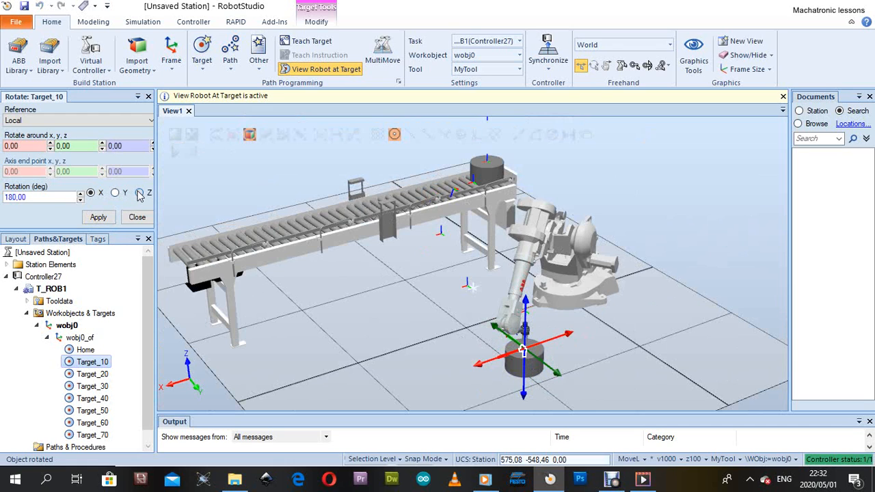
{"action": "left_click", "coordinate": [99, 217]}
{"action": "scroll", "coordinate": [555, 276], "scroll_direction": "up", "scroll_amount": 3}
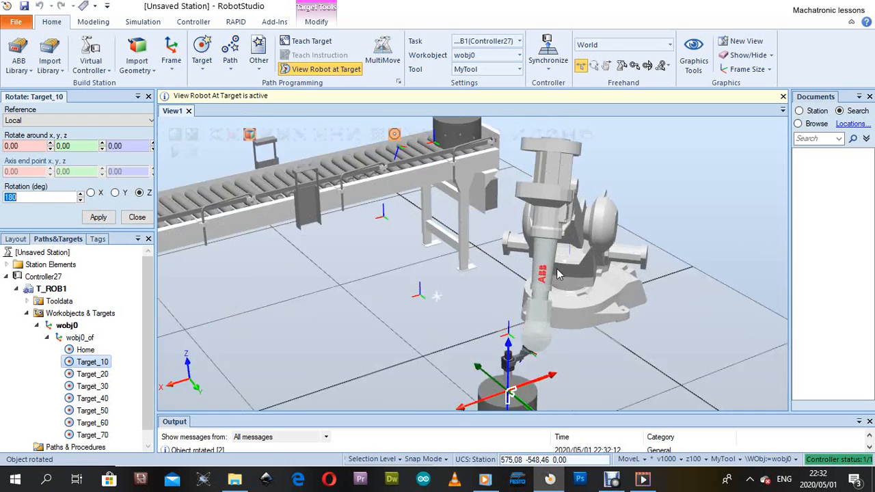
{"action": "scroll", "coordinate": [517, 359], "scroll_direction": "down", "scroll_amount": 5}
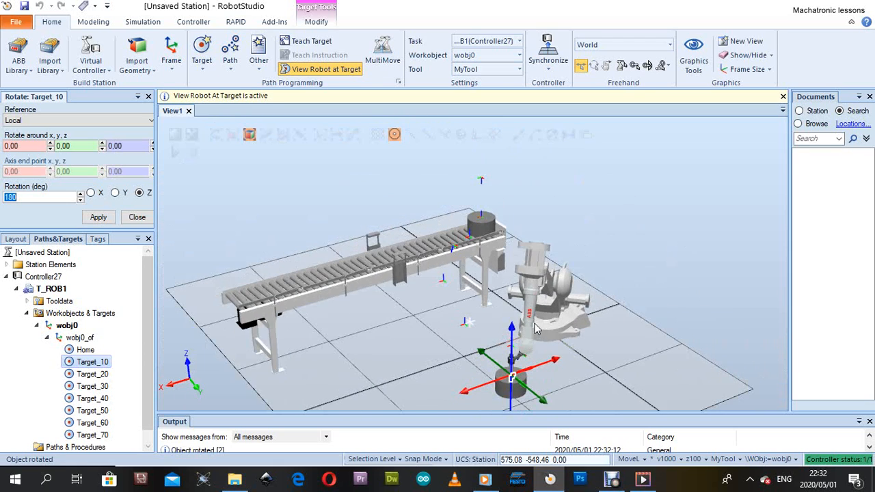
Step: Rotate Target_20, above the floor cylinder, by 180 degrees about its local X axis and 180 degrees about its local Z axis
{"action": "left_click", "coordinate": [92, 374]}
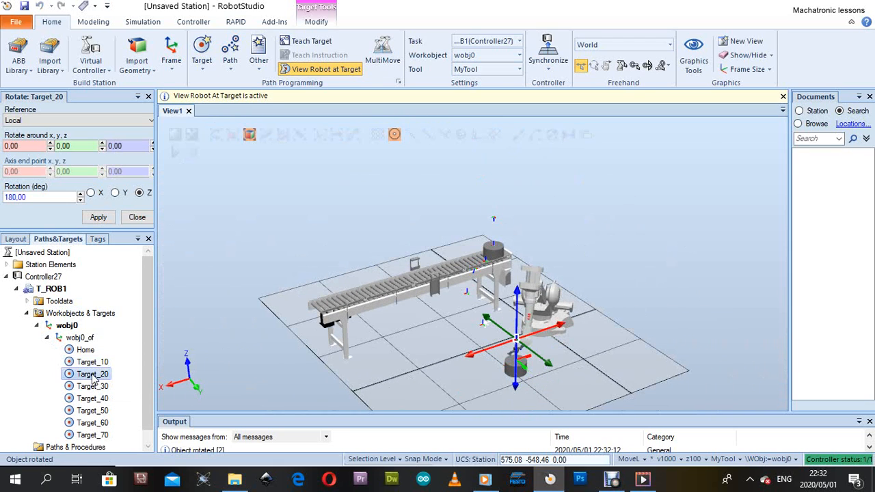
{"action": "scroll", "coordinate": [512, 355], "scroll_direction": "up", "scroll_amount": 2}
{"action": "scroll", "coordinate": [599, 332], "scroll_direction": "up", "scroll_amount": 3}
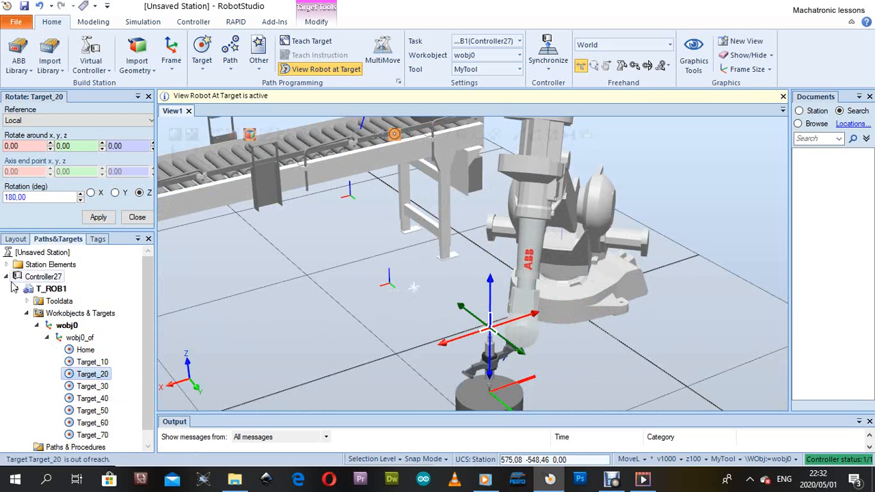
{"action": "left_click", "coordinate": [90, 193]}
{"action": "left_click", "coordinate": [98, 217]}
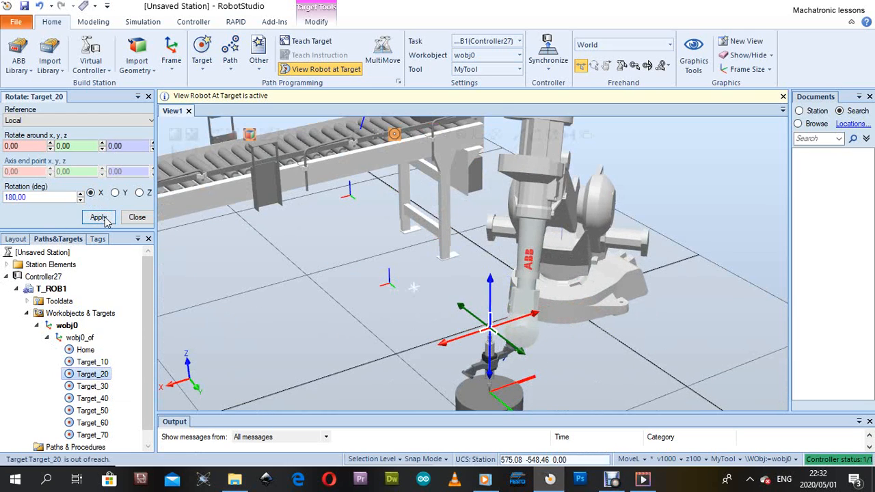
{"action": "left_click", "coordinate": [139, 192]}
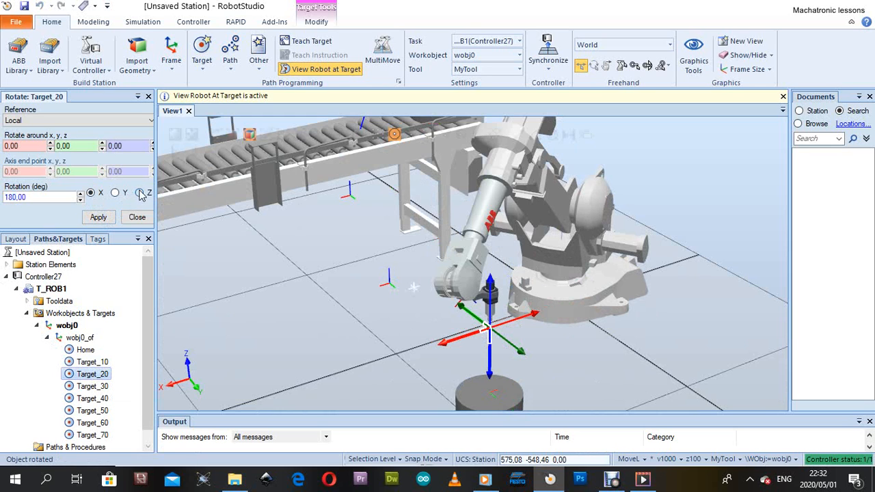
{"action": "left_click", "coordinate": [98, 217]}
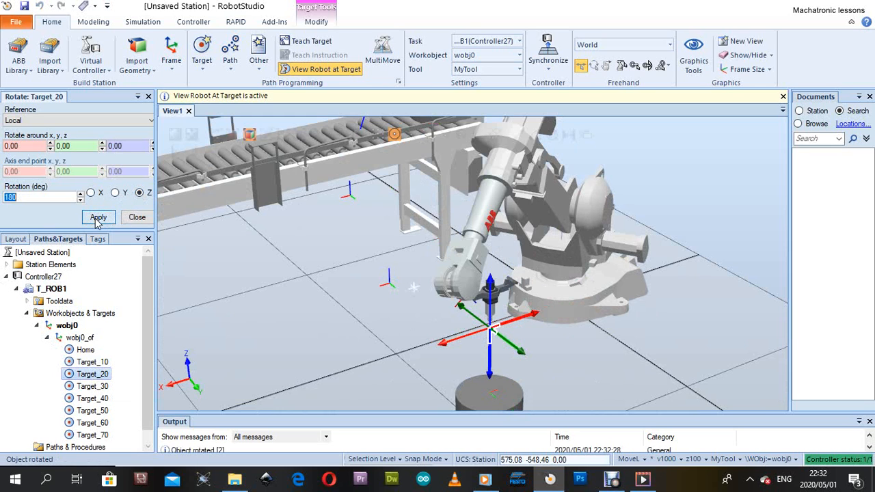
{"action": "scroll", "coordinate": [383, 279], "scroll_direction": "down", "scroll_amount": 5}
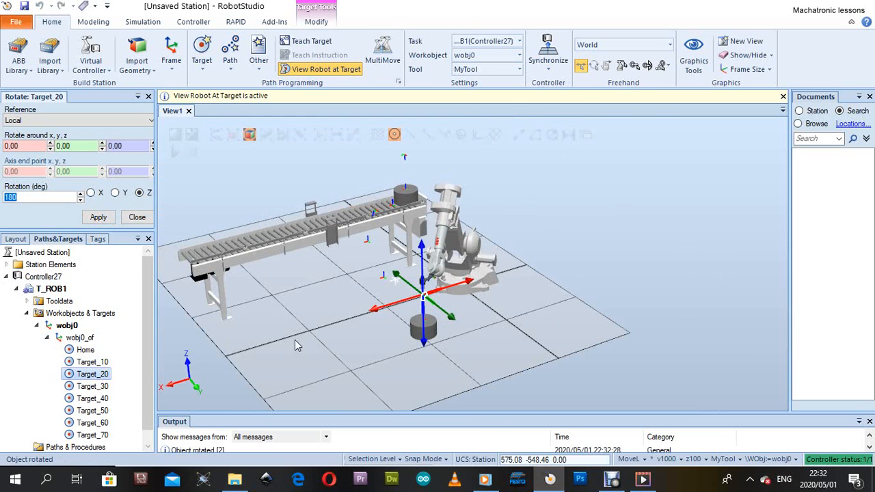
Step: Rotate Target_30, on the conveyor cylinder, by 180 degrees about its local X axis and 180 degrees about its local Z axis
{"action": "left_click", "coordinate": [93, 386]}
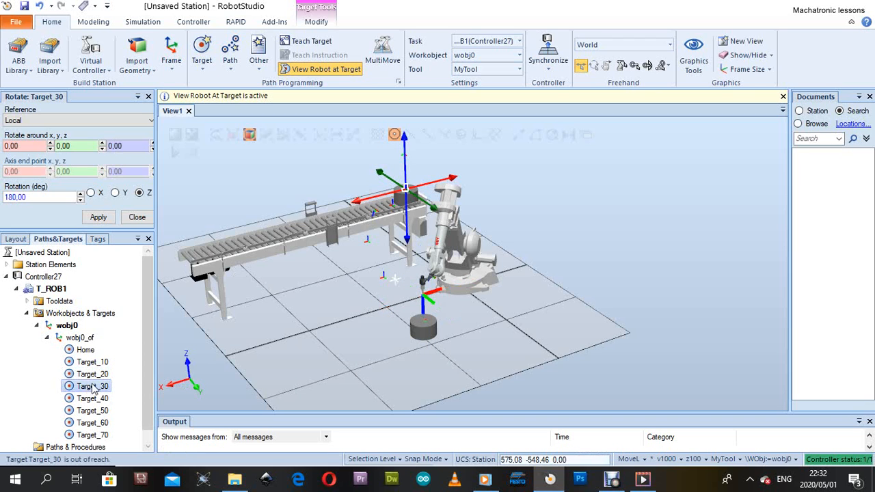
{"action": "scroll", "coordinate": [366, 249], "scroll_direction": "up", "scroll_amount": 5}
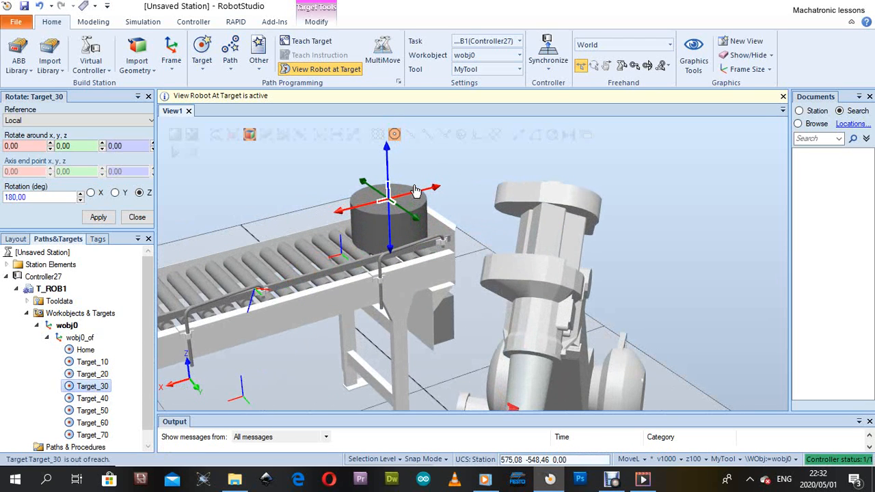
{"action": "left_click", "coordinate": [91, 193]}
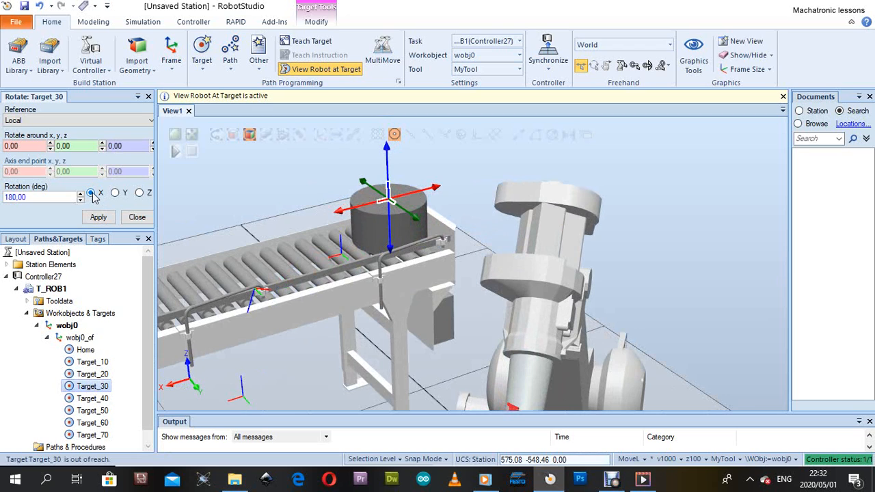
{"action": "left_click", "coordinate": [99, 216]}
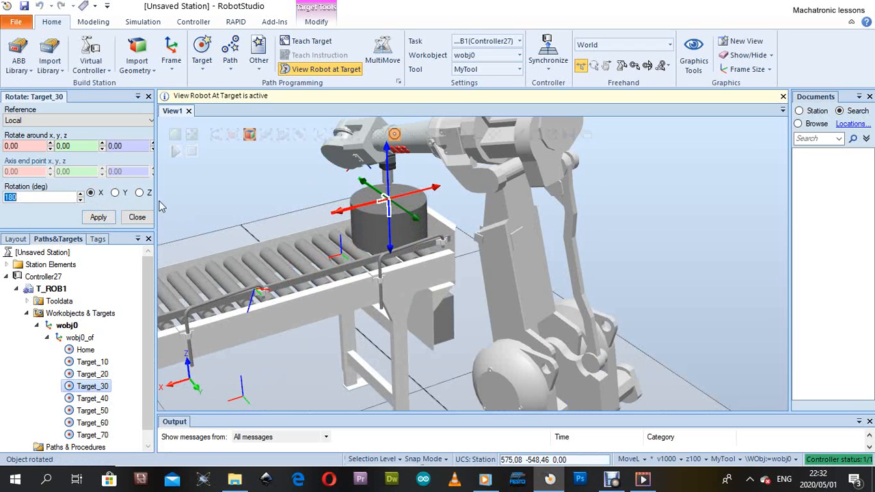
{"action": "left_click", "coordinate": [139, 193]}
{"action": "left_click", "coordinate": [111, 218]}
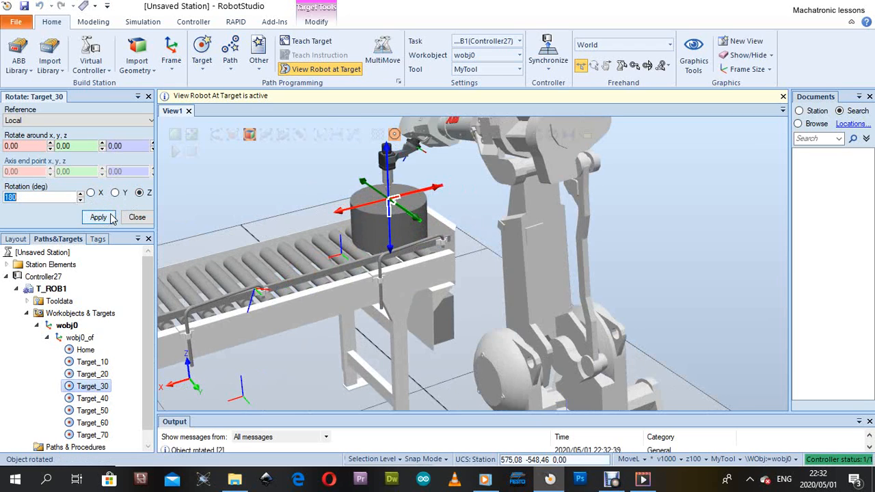
Step: Rotate Target_30 by a further 90 degrees about its local Z axis and compare the robot's pose with the one at Target_40
{"action": "scroll", "coordinate": [414, 246], "scroll_direction": "down", "scroll_amount": 3}
{"action": "scroll", "coordinate": [421, 198], "scroll_direction": "up", "scroll_amount": 3}
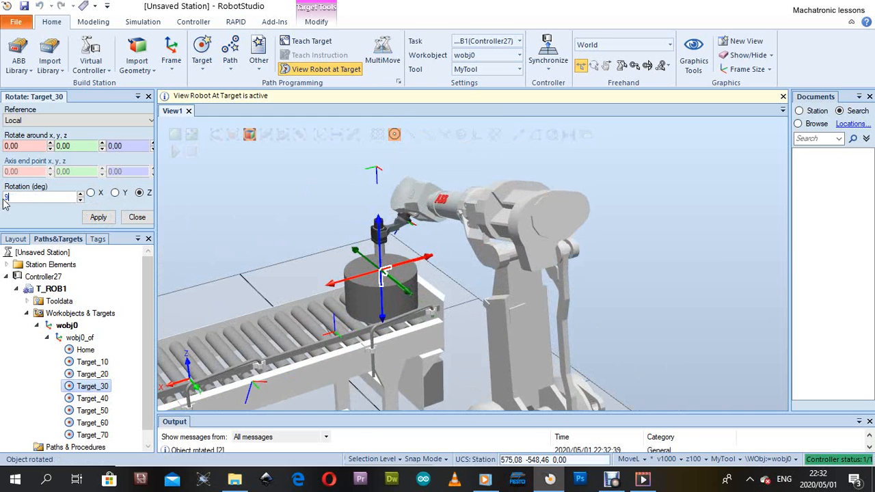
{"action": "left_click", "coordinate": [98, 216]}
{"action": "scroll", "coordinate": [447, 264], "scroll_direction": "down", "scroll_amount": 2}
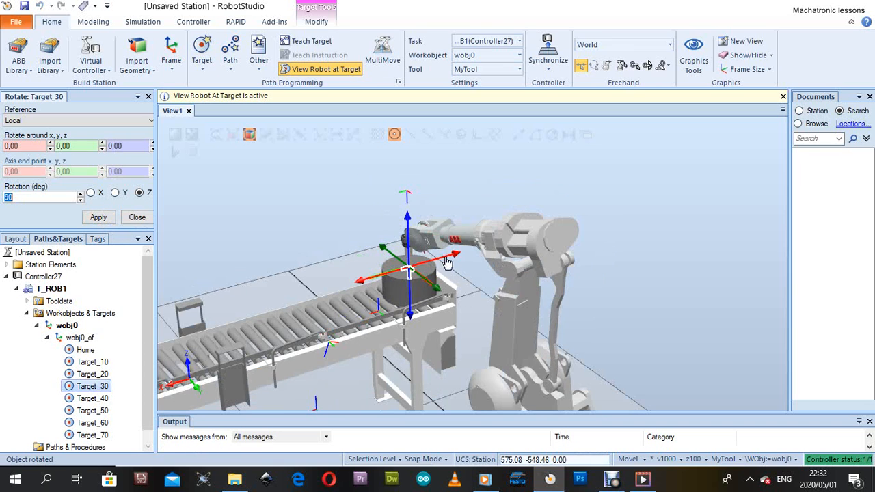
{"action": "left_click_drag", "start_coordinate": [447, 264], "coordinate": [397, 277], "text": "ctrl+shift"}
{"action": "scroll", "coordinate": [369, 300], "scroll_direction": "down", "scroll_amount": 5}
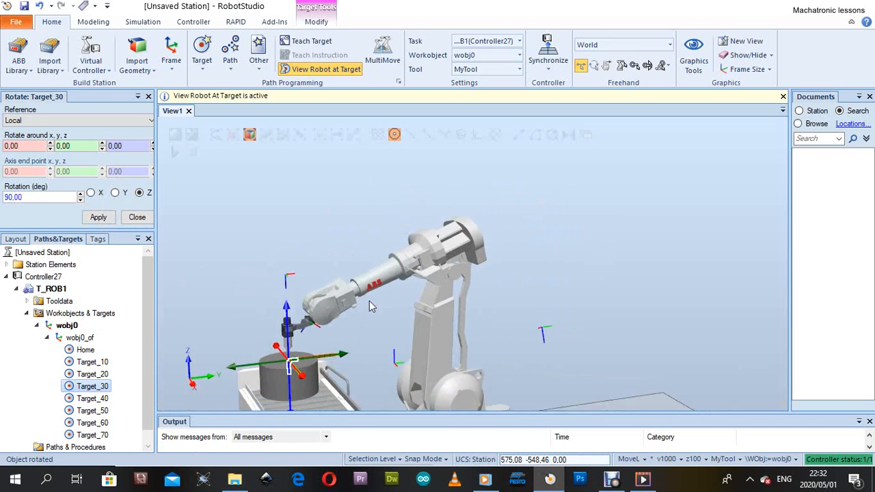
{"action": "left_click", "coordinate": [88, 399]}
{"action": "scroll", "coordinate": [332, 261], "scroll_direction": "up", "scroll_amount": 4}
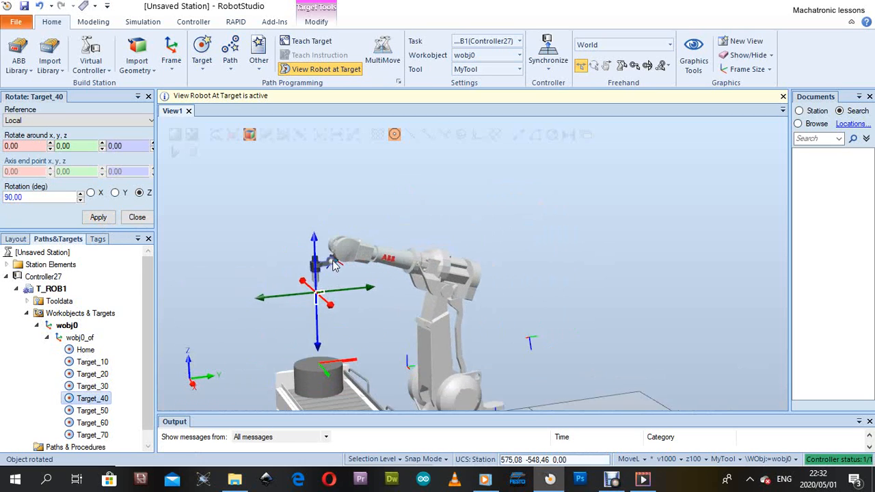
{"action": "scroll", "coordinate": [332, 262], "scroll_direction": "down", "scroll_amount": 3}
Step: Rotate Target_50 about its local X axis in 90-degree increments until the tool points down, and inspect the tool up close
{"action": "left_click", "coordinate": [100, 412]}
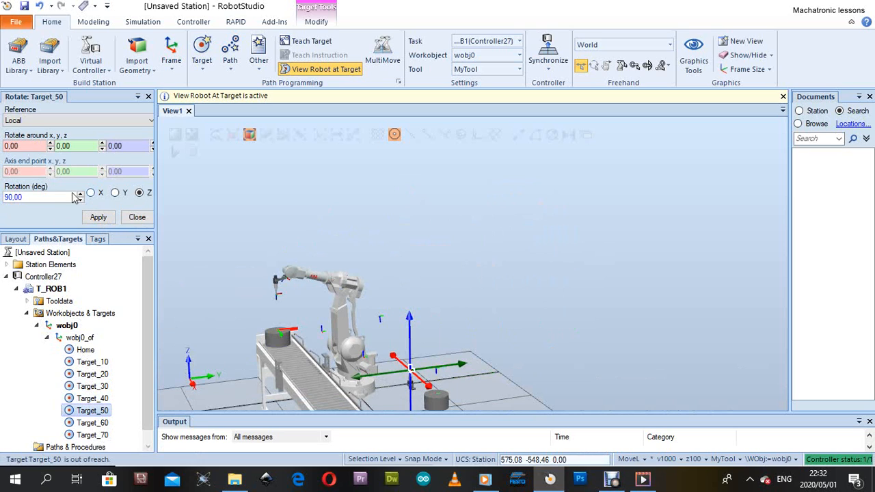
{"action": "double_click", "coordinate": [3, 198]}
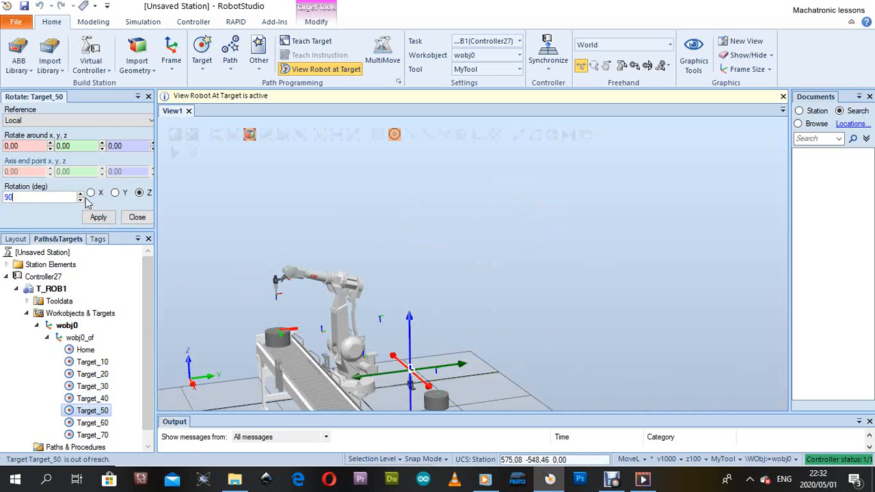
{"action": "left_click", "coordinate": [90, 193]}
{"action": "left_click", "coordinate": [99, 218]}
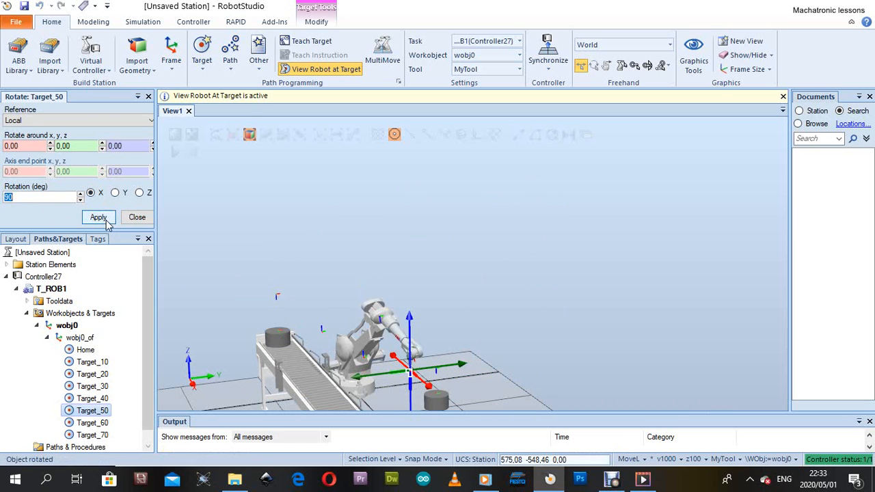
{"action": "scroll", "coordinate": [407, 320], "scroll_direction": "up", "scroll_amount": 8}
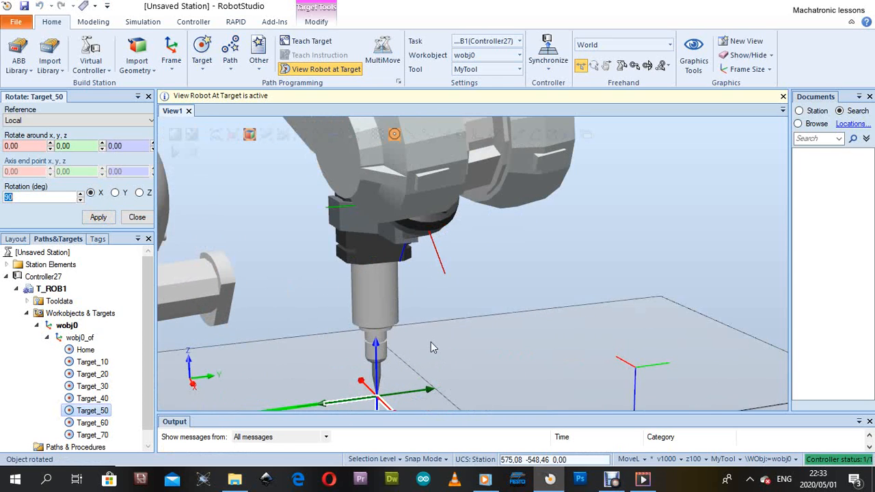
{"action": "scroll", "coordinate": [431, 342], "scroll_direction": "down", "scroll_amount": 6}
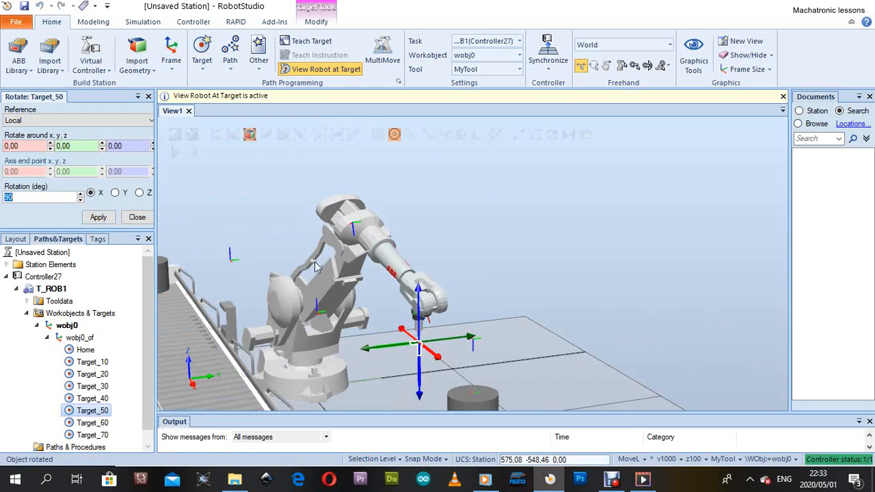
Step: Rotate Target_50 about its local Z axis by two 90-degree increments and check the robot's pose from several sides
{"action": "left_click", "coordinate": [139, 193]}
{"action": "left_click", "coordinate": [110, 217]}
{"action": "left_click", "coordinate": [112, 218]}
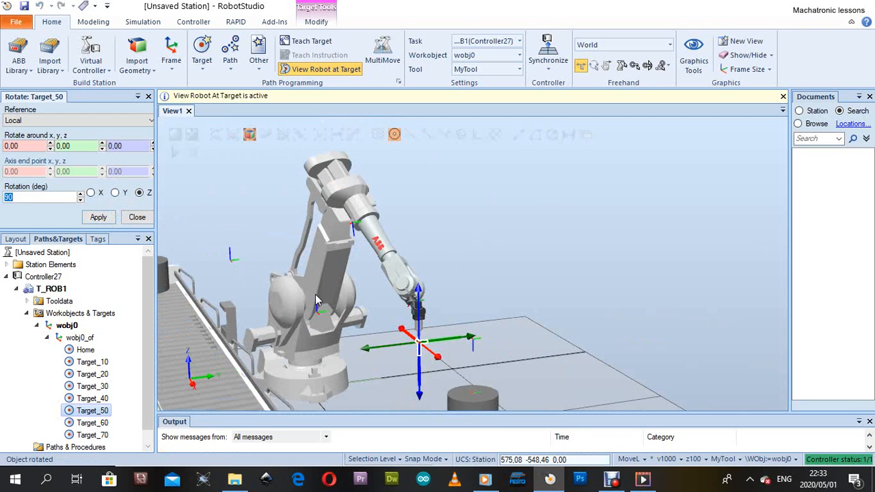
{"action": "scroll", "coordinate": [362, 298], "scroll_direction": "down", "scroll_amount": 4}
{"action": "left_click_drag", "start_coordinate": [364, 302], "coordinate": [280, 280], "text": "ctrl+shift"}
{"action": "scroll", "coordinate": [398, 264], "scroll_direction": "up", "scroll_amount": 2}
{"action": "scroll", "coordinate": [371, 276], "scroll_direction": "up", "scroll_amount": 4}
{"action": "left_click_drag", "start_coordinate": [348, 266], "coordinate": [355, 289], "text": "ctrl+shift"}
Step: Rotate Target_60 by 180 degrees about its local X axis and 180 degrees about its local Z axis, using 90-degree increments
{"action": "left_click", "coordinate": [88, 423]}
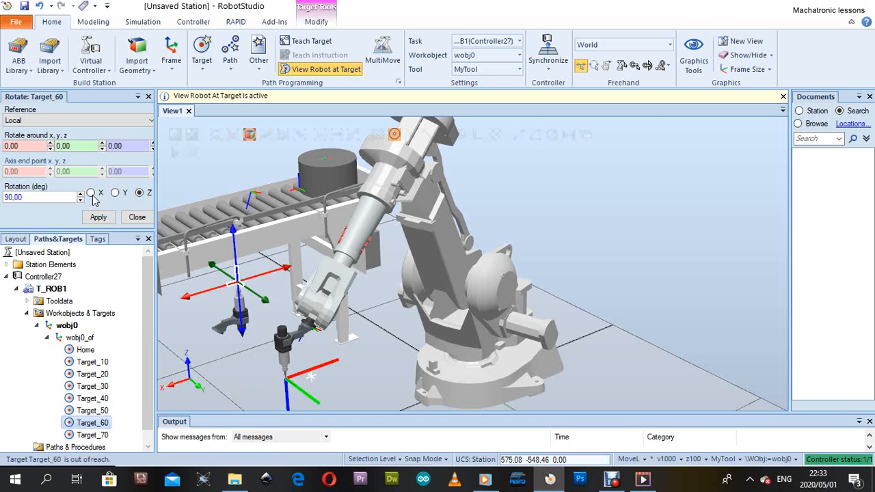
{"action": "left_click", "coordinate": [91, 193]}
{"action": "left_click", "coordinate": [98, 216]}
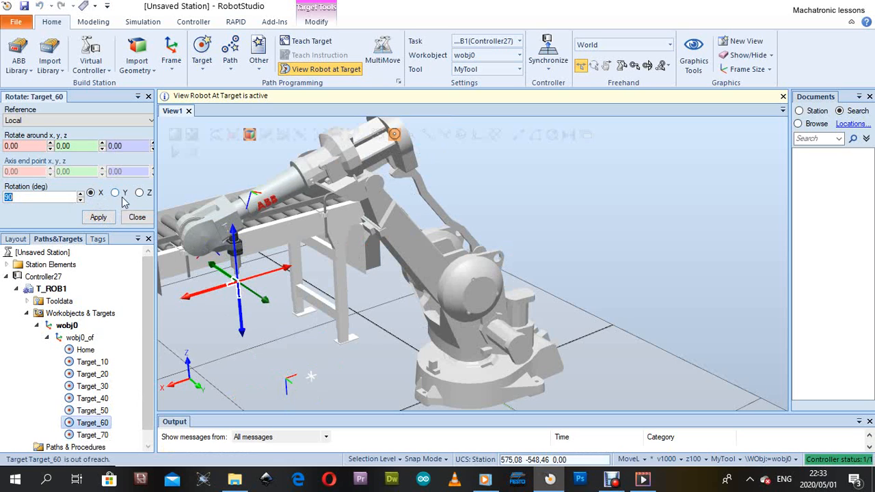
{"action": "left_click", "coordinate": [140, 193]}
{"action": "left_click", "coordinate": [98, 216]}
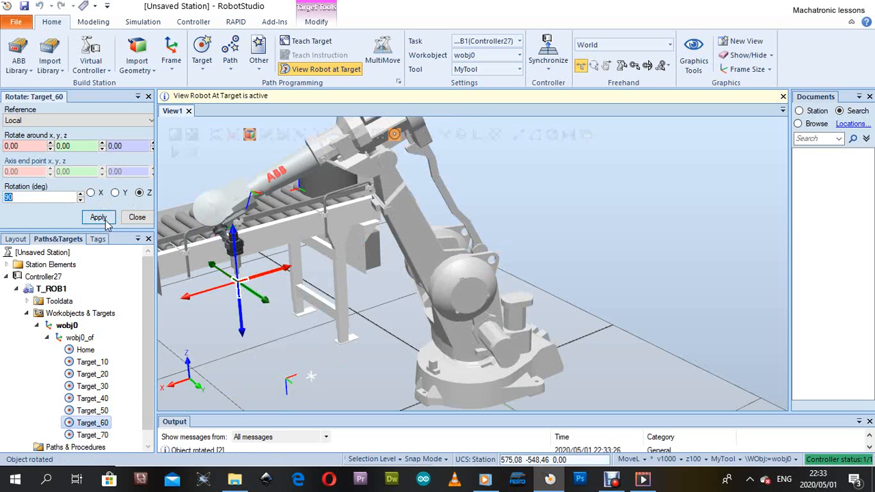
{"action": "scroll", "coordinate": [356, 282], "scroll_direction": "down", "scroll_amount": 3}
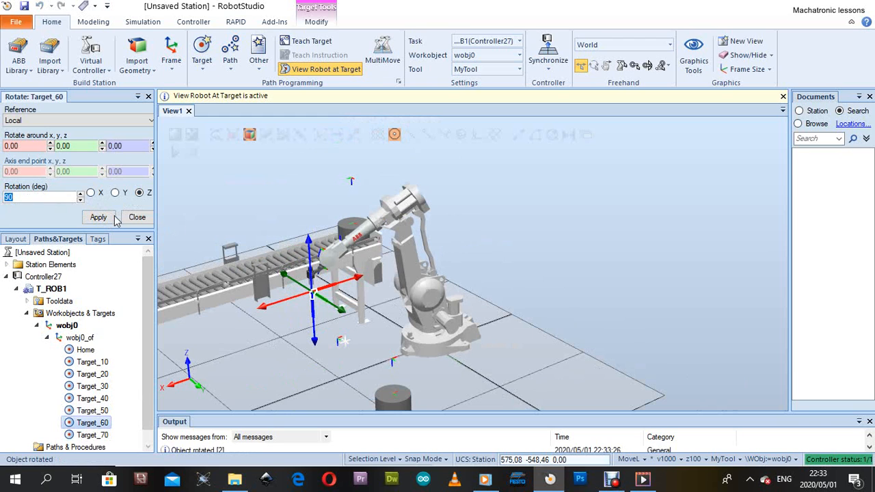
{"action": "left_click_drag", "start_coordinate": [332, 257], "coordinate": [373, 254], "text": "ctrl+shift"}
{"action": "scroll", "coordinate": [378, 248], "scroll_direction": "down", "scroll_amount": 3}
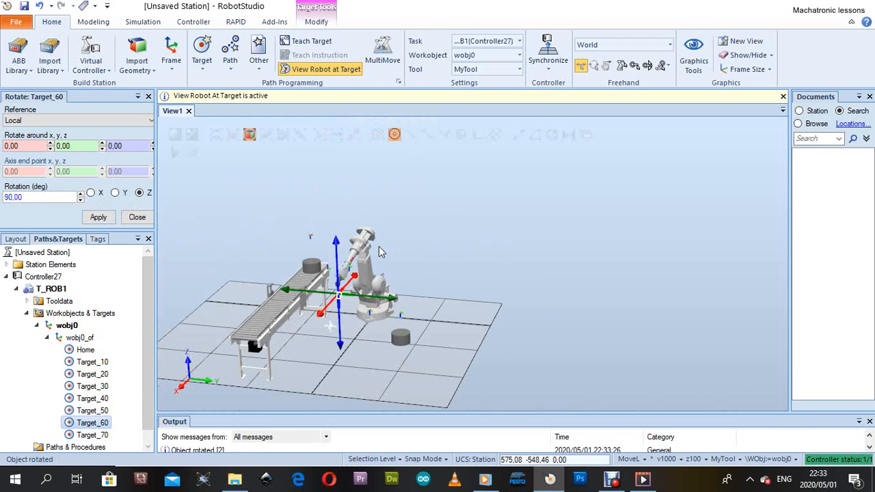
Step: Rotate Target_70, beside the conveyor's end, about its local X axis by two 90-degree increments
{"action": "left_click", "coordinate": [90, 435]}
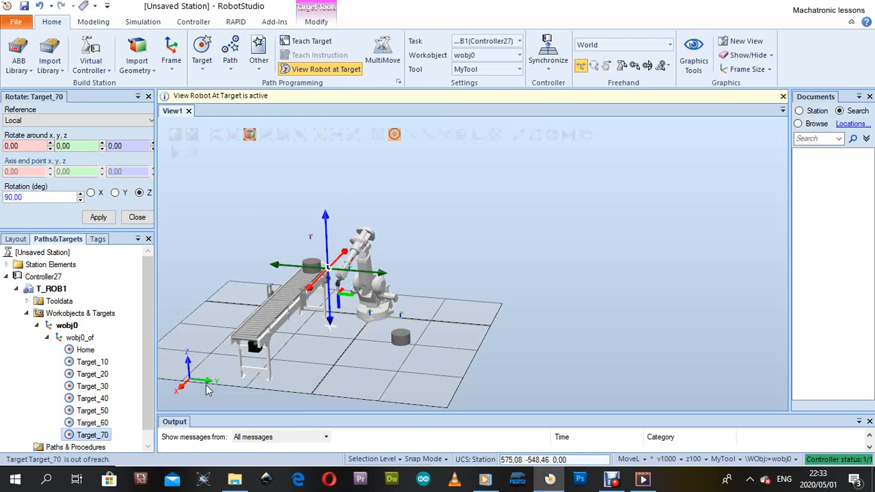
{"action": "scroll", "coordinate": [293, 335], "scroll_direction": "up", "scroll_amount": 5}
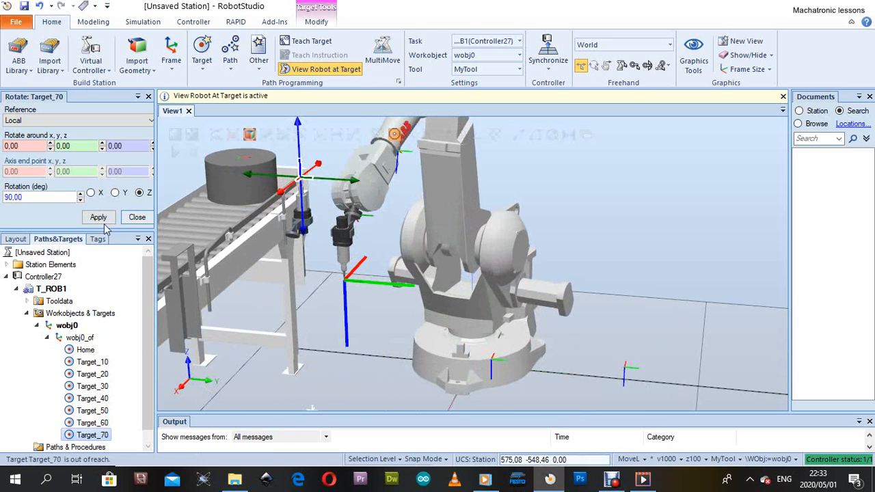
{"action": "left_click", "coordinate": [91, 193]}
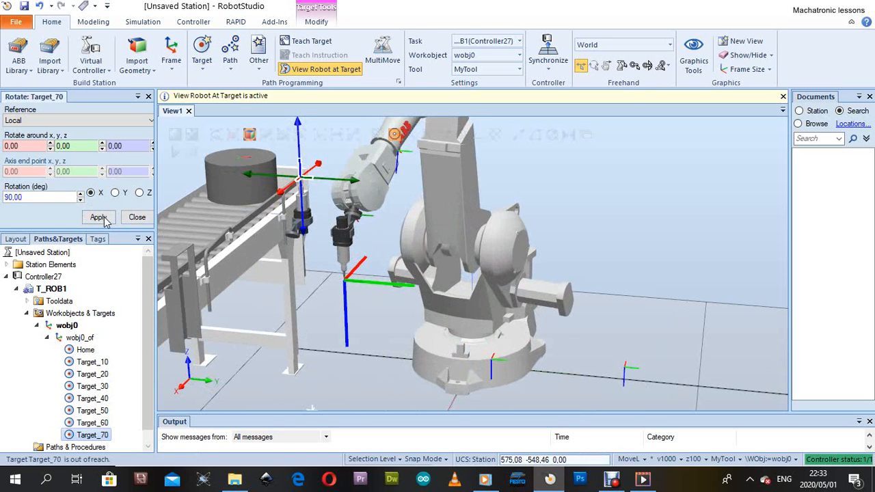
{"action": "left_click", "coordinate": [103, 217]}
{"action": "left_click", "coordinate": [104, 217]}
{"action": "scroll", "coordinate": [222, 311], "scroll_direction": "down", "scroll_amount": 4}
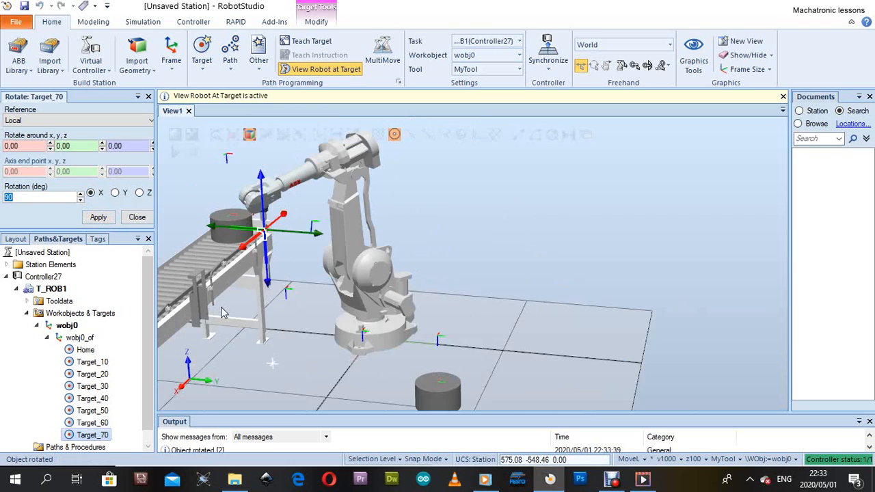
Step: Rotate Target_70 about its local Z axis by three 90-degree increments and check the robot's pose beside the conveyor
{"action": "left_click", "coordinate": [139, 193]}
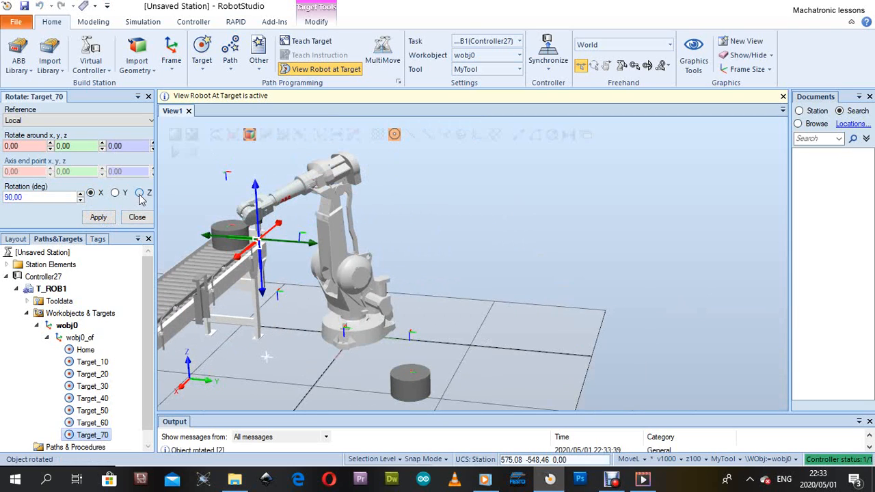
{"action": "left_click", "coordinate": [103, 219]}
{"action": "left_click", "coordinate": [105, 220]}
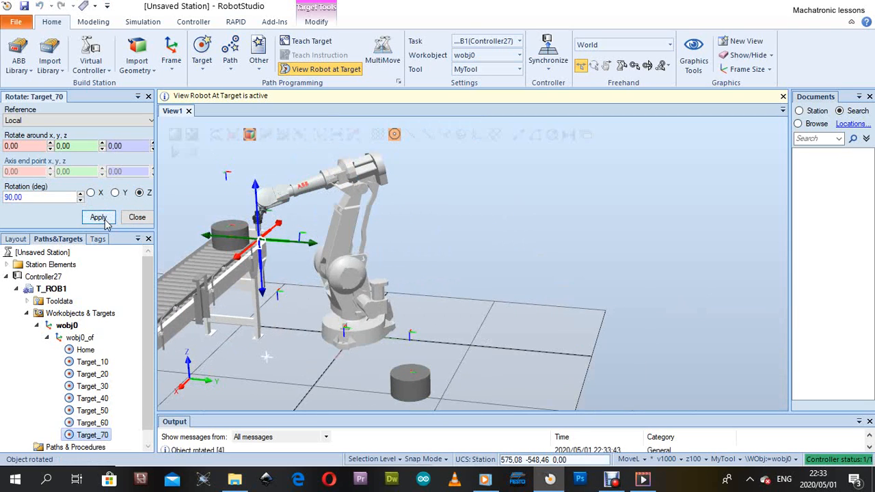
{"action": "left_click", "coordinate": [102, 217]}
{"action": "scroll", "coordinate": [285, 237], "scroll_direction": "down", "scroll_amount": 3}
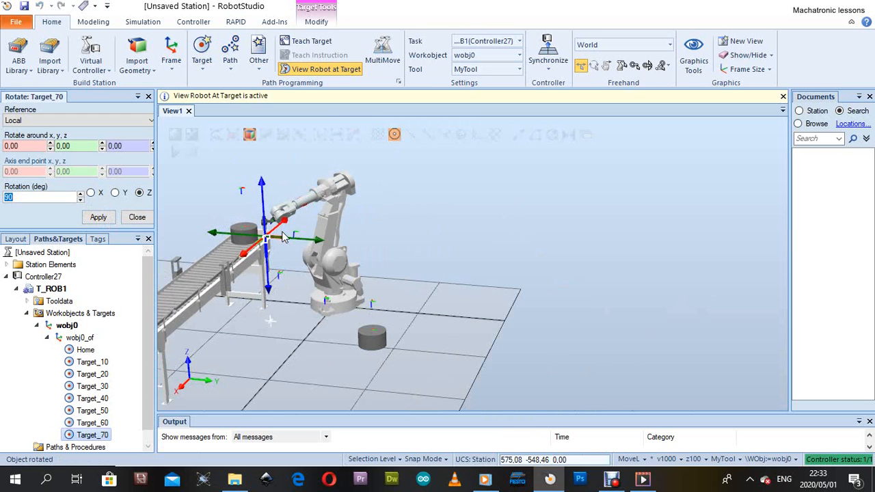
{"action": "scroll", "coordinate": [482, 285], "scroll_direction": "down", "scroll_amount": 4}
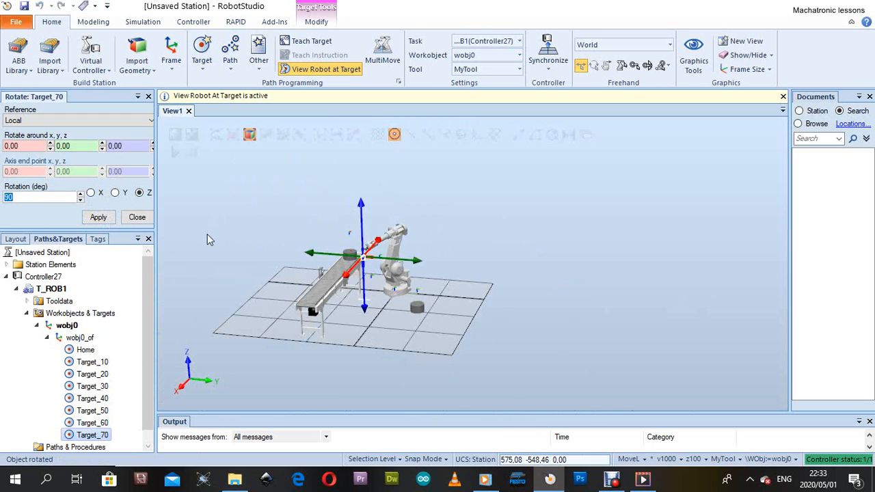
{"action": "scroll", "coordinate": [210, 239], "scroll_direction": "up", "scroll_amount": 2}
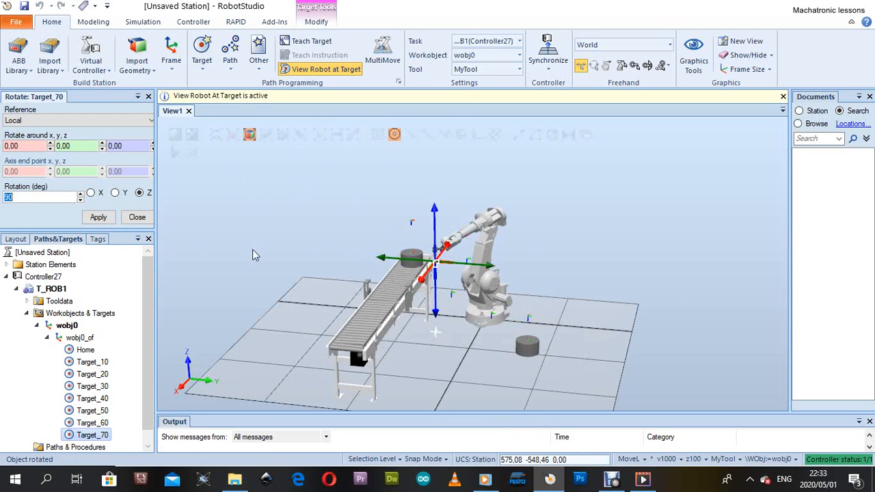
Step: Check the robot's pose at the Home target, finish rotating targets, and review the whole station
{"action": "left_click", "coordinate": [85, 349]}
{"action": "scroll", "coordinate": [475, 257], "scroll_direction": "up", "scroll_amount": 3}
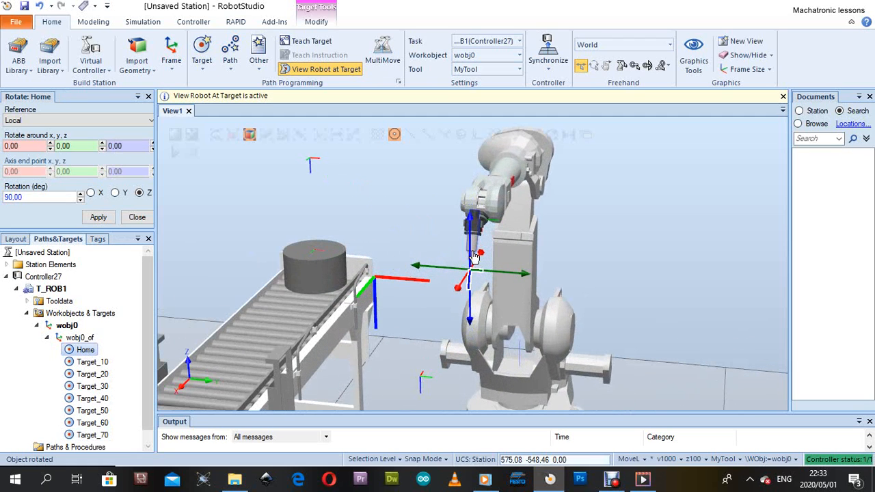
{"action": "left_click", "coordinate": [387, 219]}
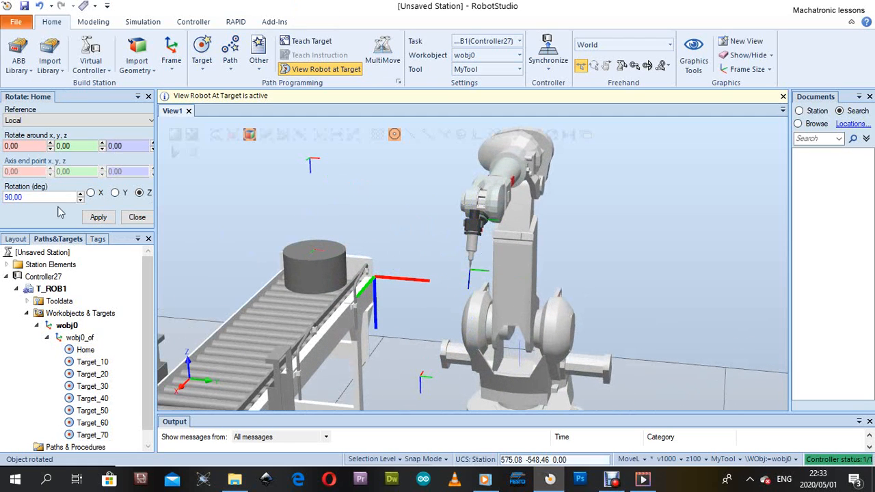
{"action": "left_click", "coordinate": [136, 217]}
{"action": "scroll", "coordinate": [328, 265], "scroll_direction": "down", "scroll_amount": 1}
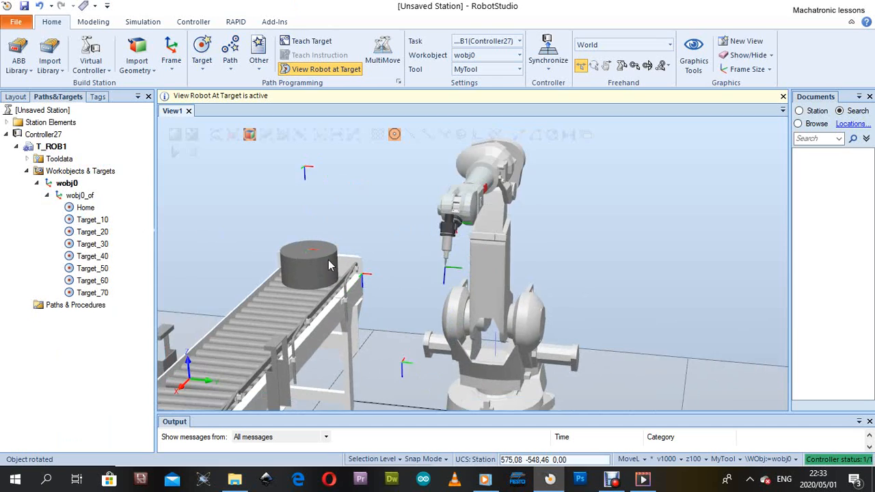
{"action": "scroll", "coordinate": [387, 252], "scroll_direction": "down", "scroll_amount": 6}
{"action": "left_click_drag", "start_coordinate": [386, 253], "coordinate": [373, 266], "text": "ctrl+shift"}
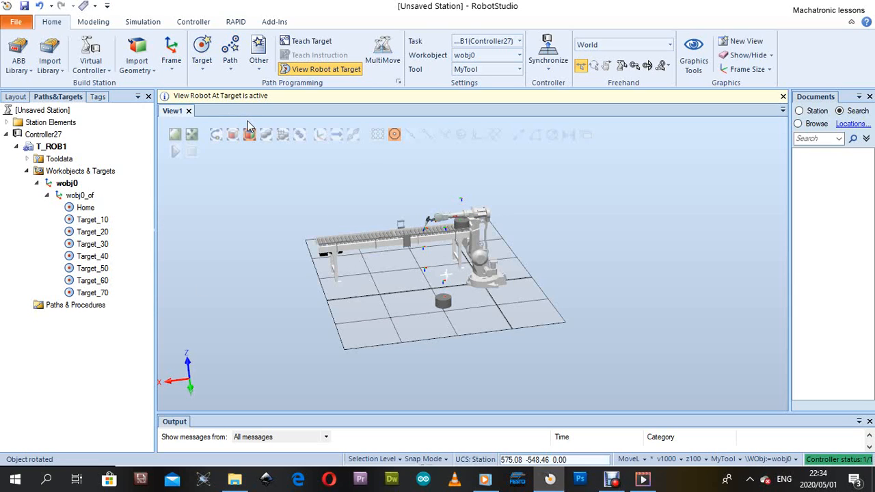
Step: Create an empty path and add a MoveL instruction to the Home target as its first move
{"action": "left_click", "coordinate": [233, 58]}
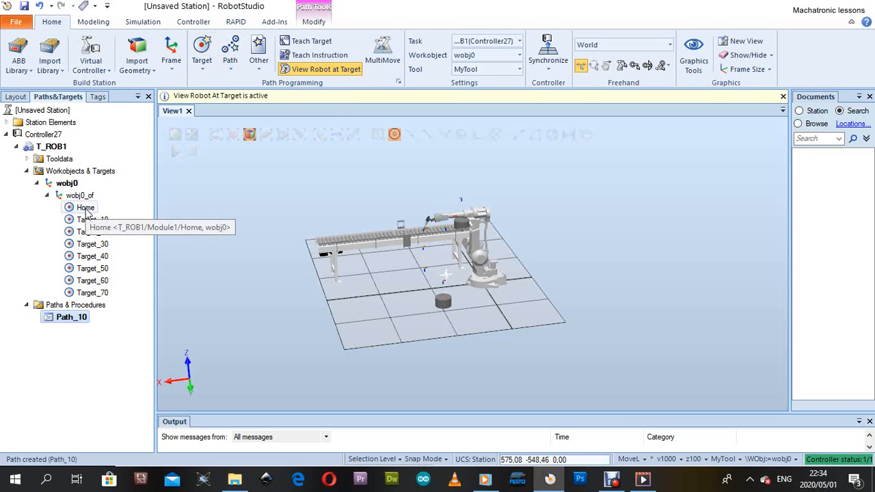
{"action": "left_click_drag", "start_coordinate": [85, 208], "coordinate": [81, 319]}
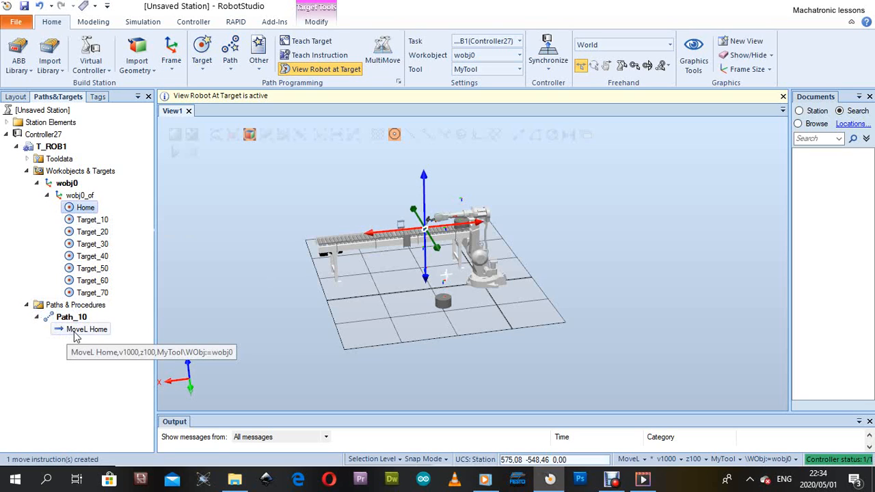
Step: Check the robot's pose at Target_10, then append a MoveL to Target_20, above the floor cylinder, after the Home move
{"action": "left_click", "coordinate": [91, 220]}
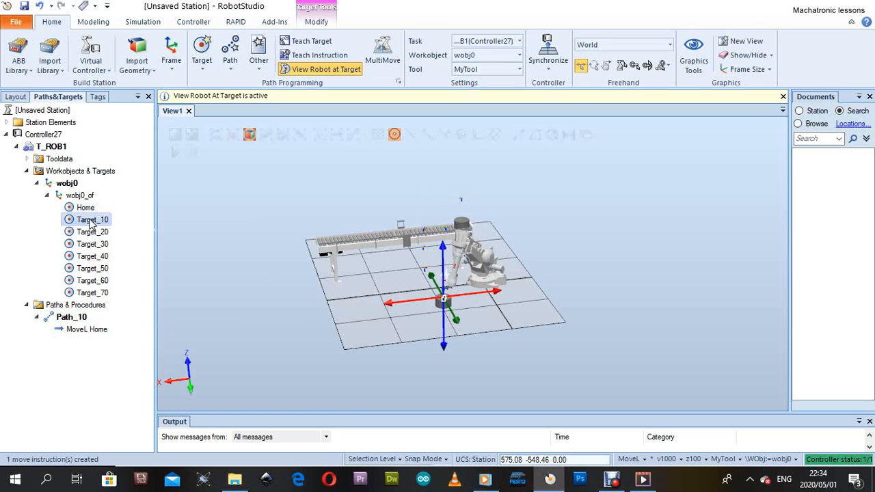
{"action": "scroll", "coordinate": [455, 321], "scroll_direction": "up", "scroll_amount": 5}
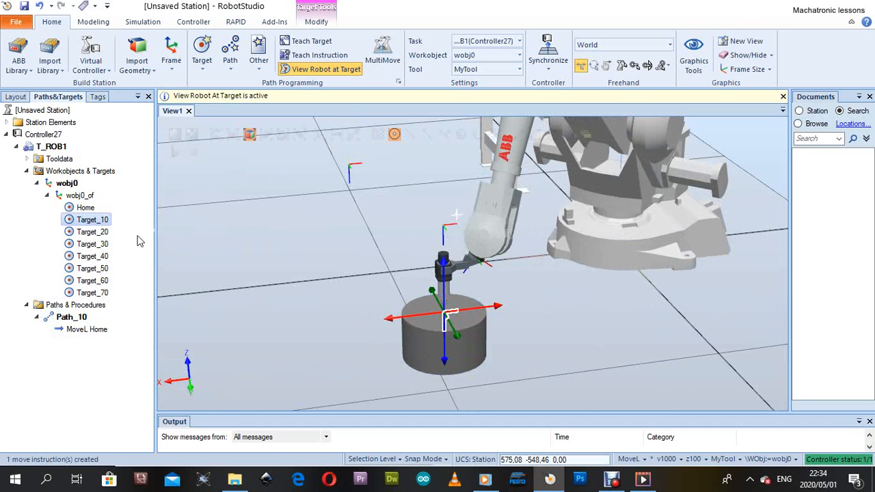
{"action": "left_click", "coordinate": [96, 233]}
{"action": "scroll", "coordinate": [451, 199], "scroll_direction": "down", "scroll_amount": 5}
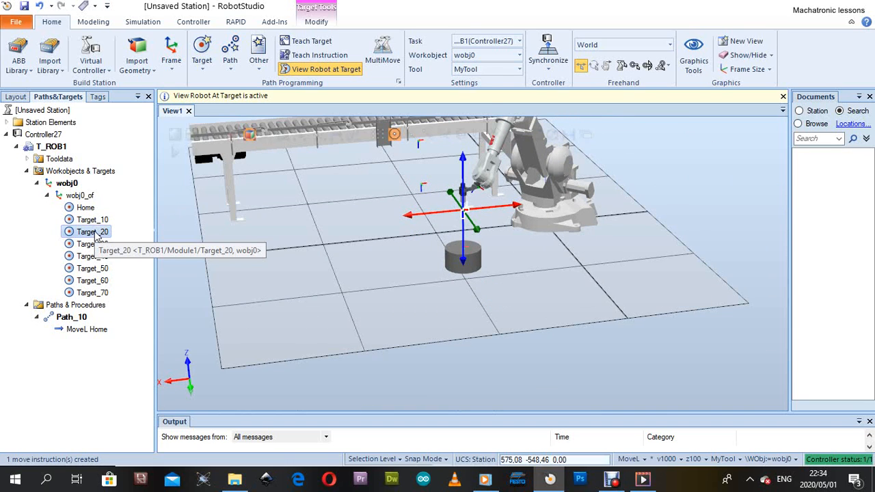
{"action": "left_click_drag", "start_coordinate": [96, 234], "coordinate": [89, 333]}
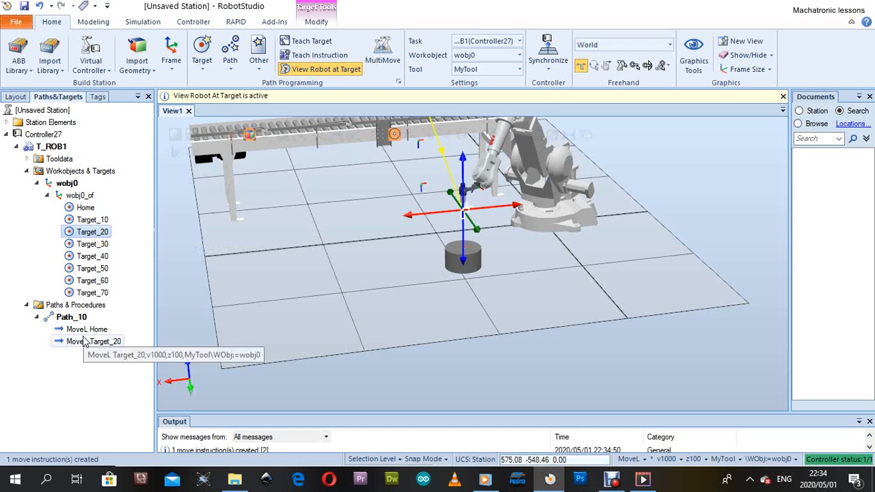
Step: Append a MoveL down to Target_10 on the floor cylinder and a return MoveL to Target_20 in Path_10
{"action": "scroll", "coordinate": [452, 219], "scroll_direction": "down", "scroll_amount": 1}
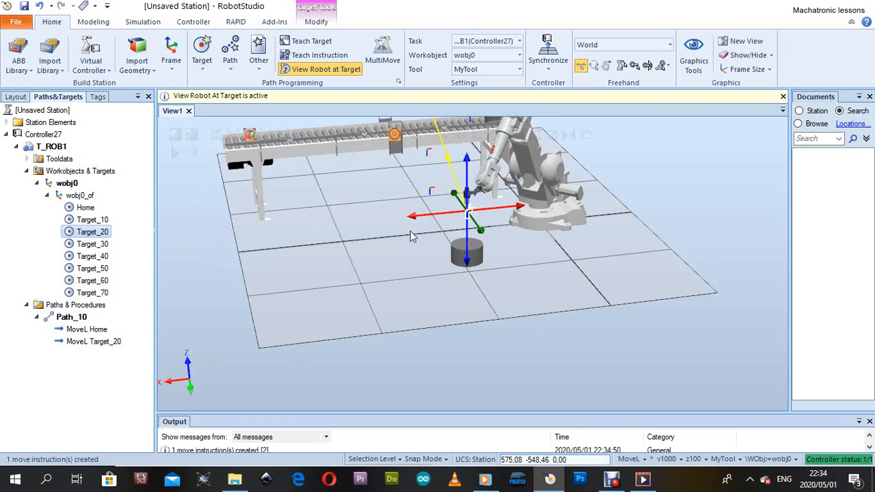
{"action": "left_click", "coordinate": [89, 220]}
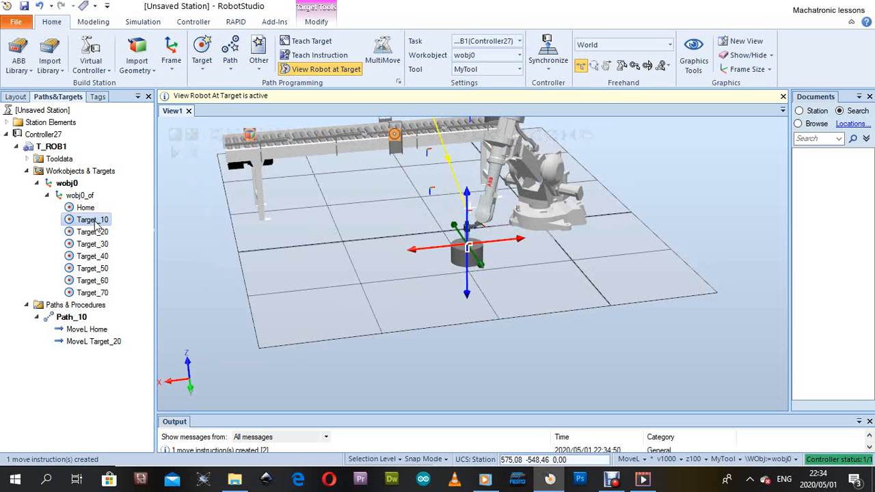
{"action": "left_click_drag", "start_coordinate": [93, 222], "coordinate": [93, 349]}
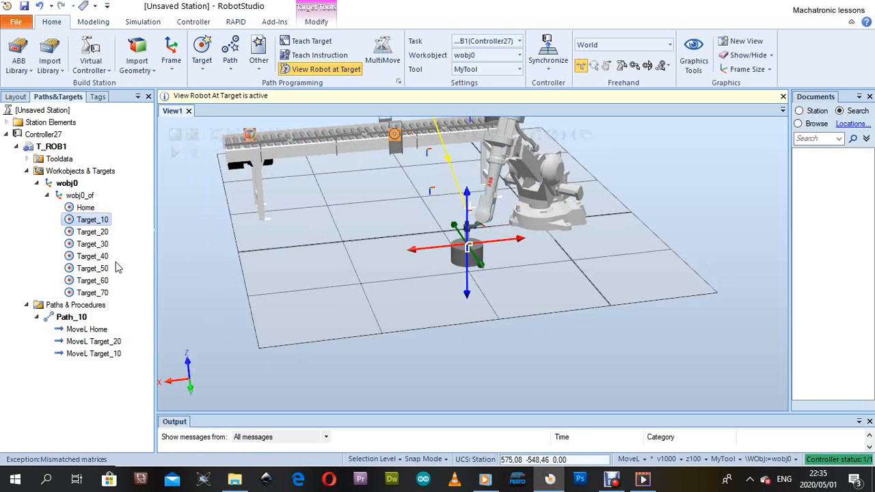
{"action": "left_click", "coordinate": [89, 233]}
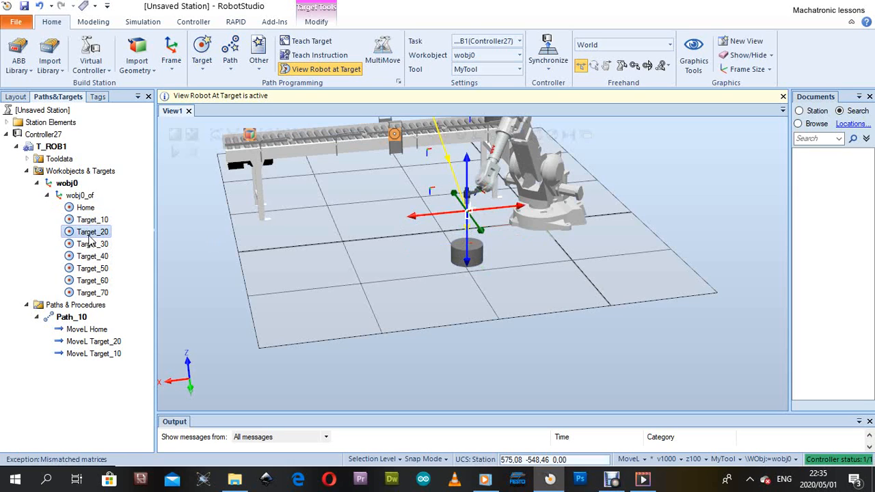
{"action": "left_click_drag", "start_coordinate": [88, 240], "coordinate": [109, 352]}
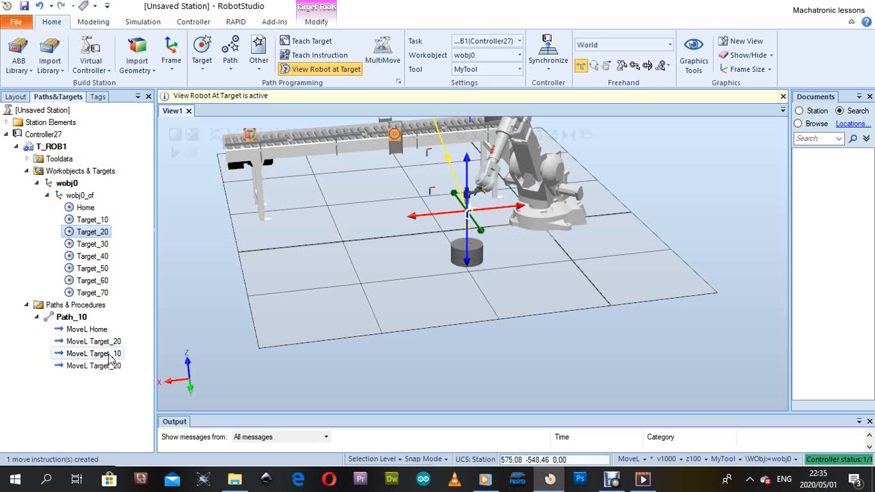
Step: Examine the path between Home and the floor cylinder from several sides, with the robot at its Home move
{"action": "scroll", "coordinate": [495, 229], "scroll_direction": "down", "scroll_amount": 4}
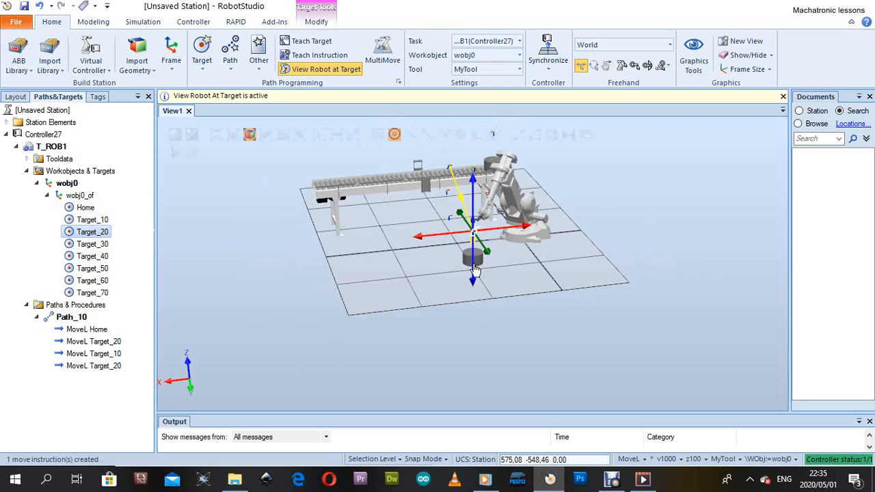
{"action": "left_click_drag", "start_coordinate": [440, 244], "coordinate": [462, 247], "text": "ctrl+shift"}
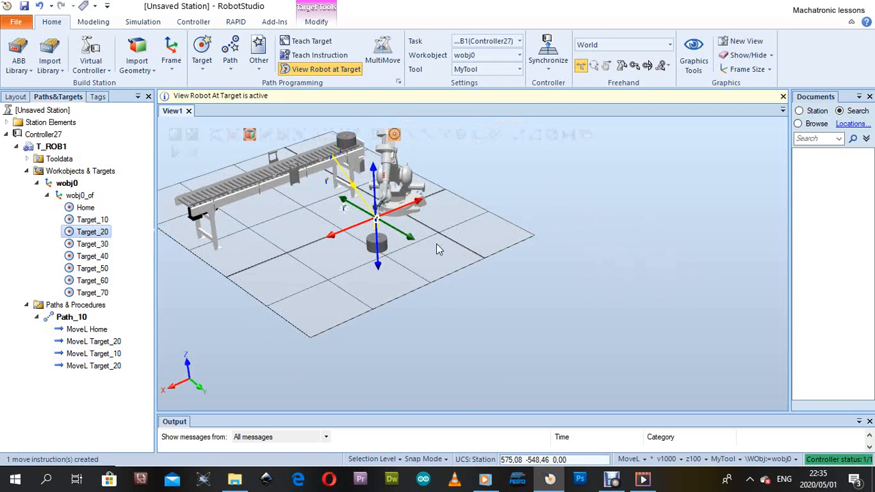
{"action": "scroll", "coordinate": [328, 171], "scroll_direction": "up", "scroll_amount": 5}
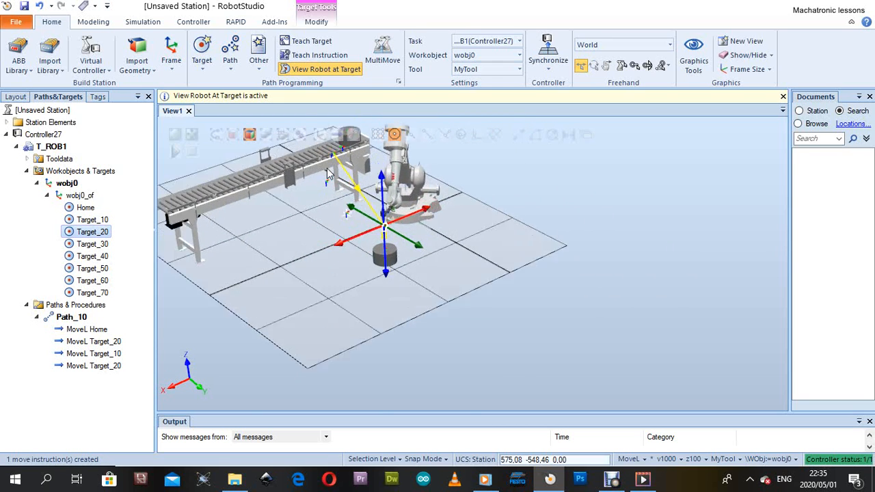
{"action": "scroll", "coordinate": [348, 186], "scroll_direction": "down", "scroll_amount": 2}
{"action": "scroll", "coordinate": [348, 186], "scroll_direction": "down", "scroll_amount": 1}
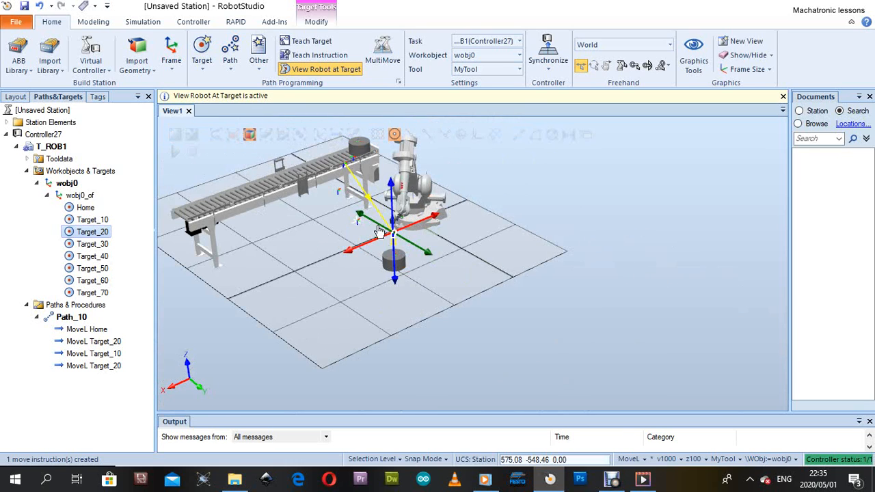
{"action": "left_click", "coordinate": [87, 330]}
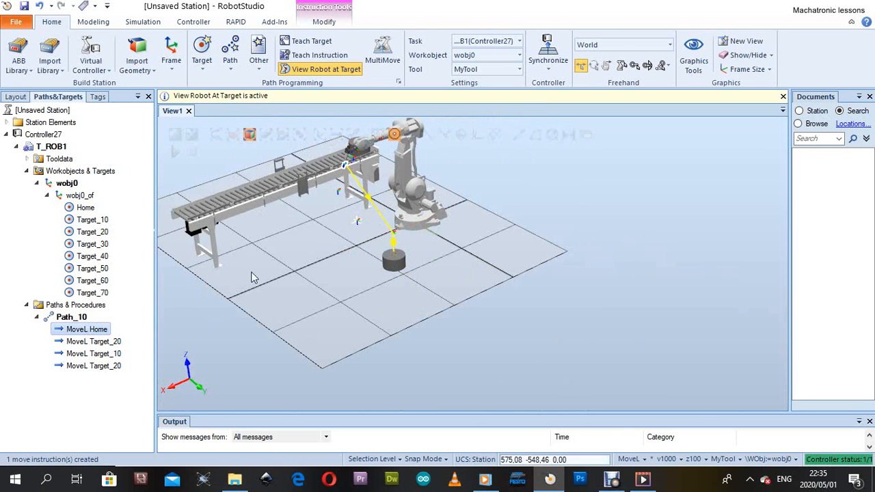
{"action": "left_click_drag", "start_coordinate": [253, 277], "coordinate": [272, 304], "text": "ctrl+shift"}
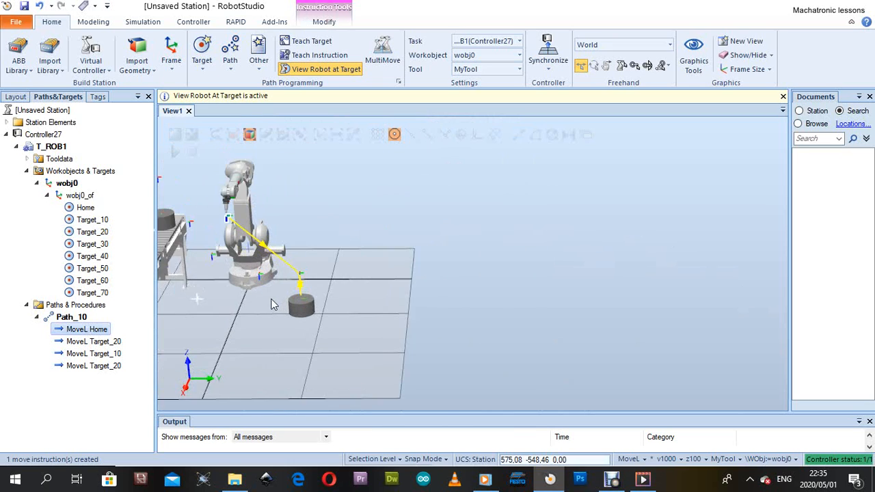
{"action": "scroll", "coordinate": [271, 304], "scroll_direction": "up", "scroll_amount": 2}
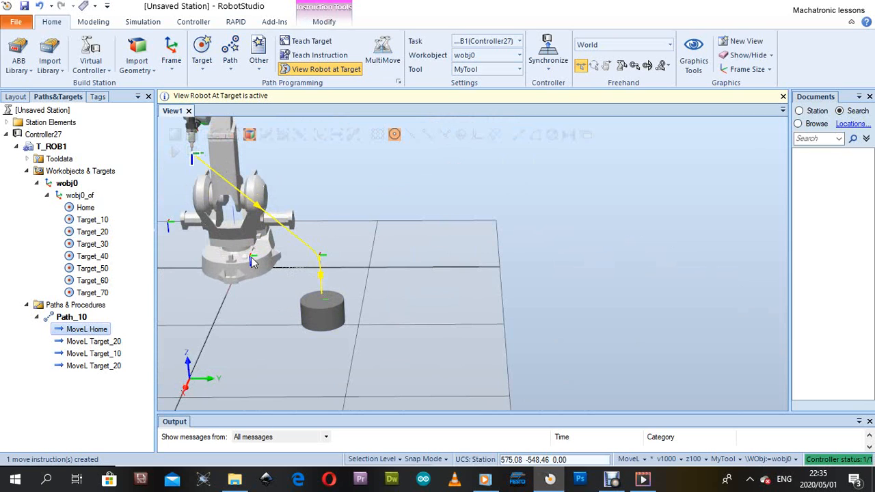
{"action": "left_click_drag", "start_coordinate": [316, 250], "coordinate": [272, 223], "text": "ctrl+shift"}
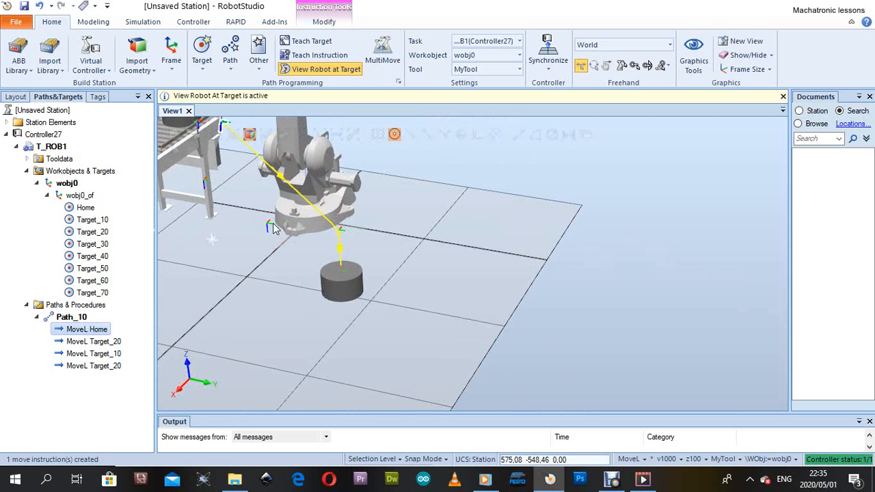
Step: Step the robot through Target_10 to Target_50 and append a MoveL to Target_50 at the end of Path_10
{"action": "left_click", "coordinate": [94, 220]}
{"action": "left_click", "coordinate": [97, 233]}
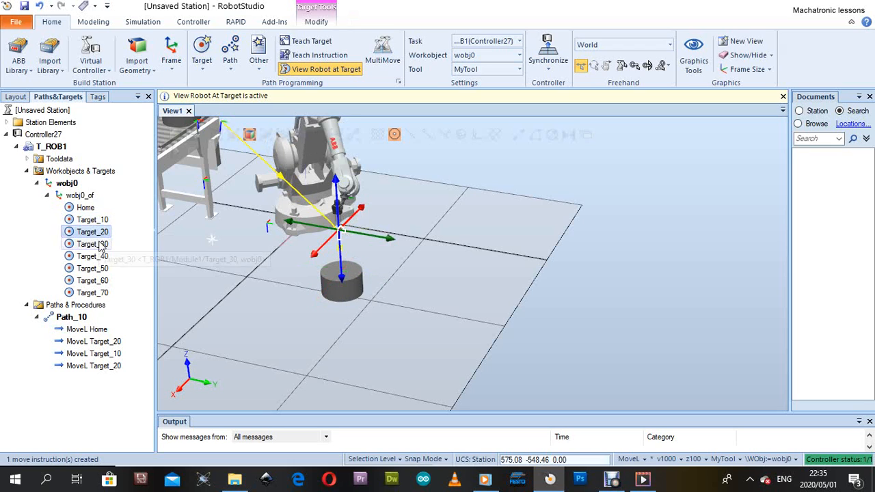
{"action": "left_click", "coordinate": [99, 245]}
{"action": "left_click", "coordinate": [101, 257]}
{"action": "left_click", "coordinate": [104, 268]}
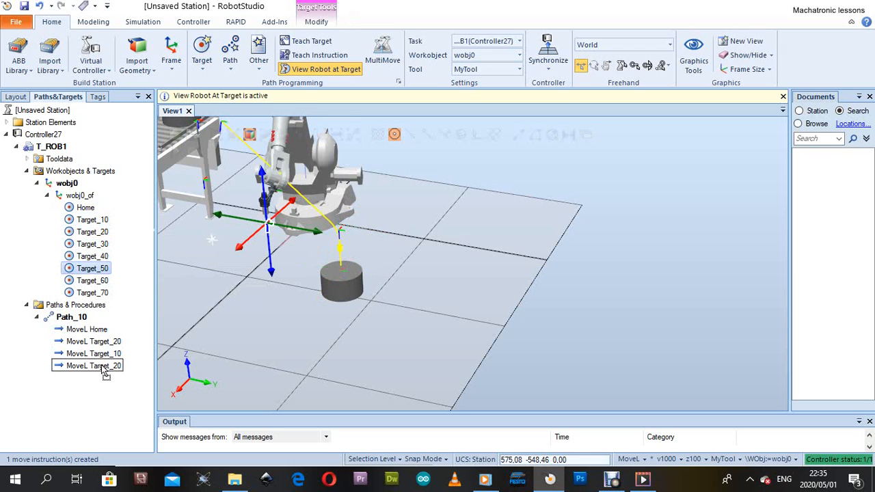
{"action": "left_click_drag", "start_coordinate": [102, 366], "coordinate": [102, 371]}
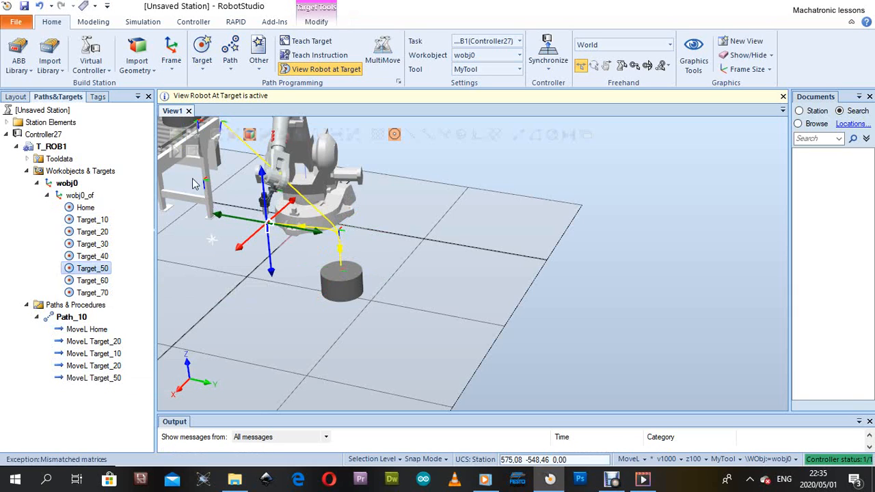
Step: Append a MoveL to Target_60 after the Target_50 move in Path_10
{"action": "left_click", "coordinate": [102, 281]}
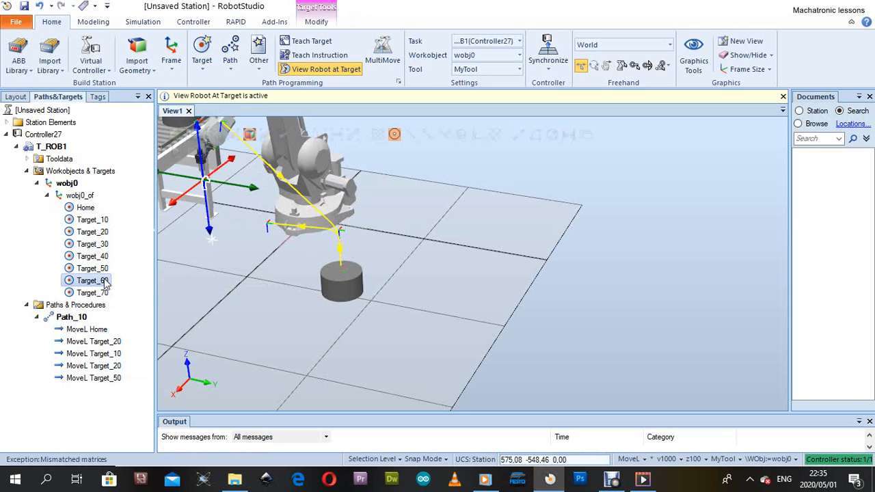
{"action": "left_click_drag", "start_coordinate": [96, 280], "coordinate": [105, 364]}
{"action": "left_click_drag", "start_coordinate": [98, 382], "coordinate": [98, 382]}
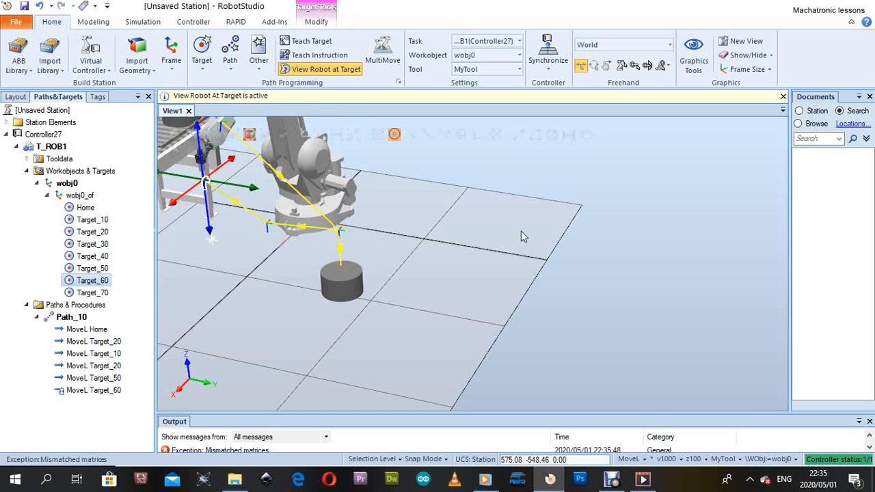
Step: Append a MoveL to Target_70, beside the conveyor's end, after the Target_60 move
{"action": "scroll", "coordinate": [522, 235], "scroll_direction": "down", "scroll_amount": 2}
{"action": "scroll", "coordinate": [304, 205], "scroll_direction": "up", "scroll_amount": 5}
{"action": "left_click_drag", "start_coordinate": [298, 159], "coordinate": [335, 185]}
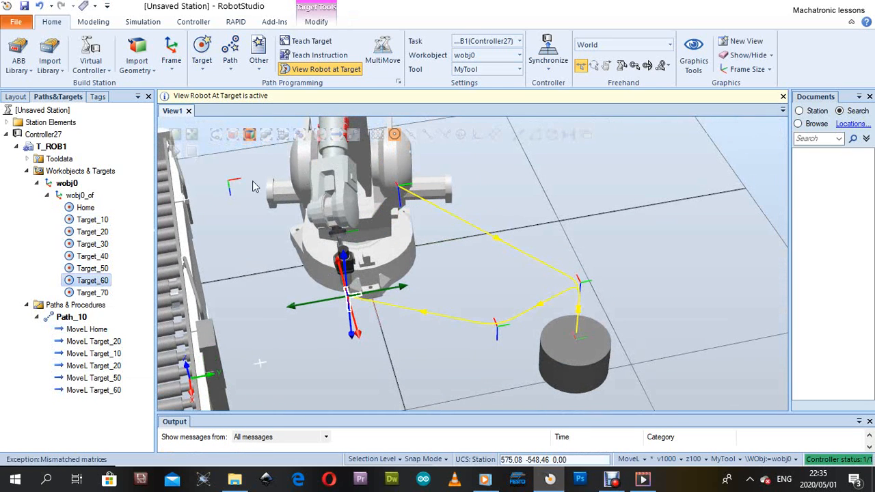
{"action": "left_click", "coordinate": [94, 294]}
{"action": "left_click_drag", "start_coordinate": [100, 325], "coordinate": [102, 397]}
{"action": "scroll", "coordinate": [366, 277], "scroll_direction": "down", "scroll_amount": 3}
{"action": "scroll", "coordinate": [457, 274], "scroll_direction": "down", "scroll_amount": 3}
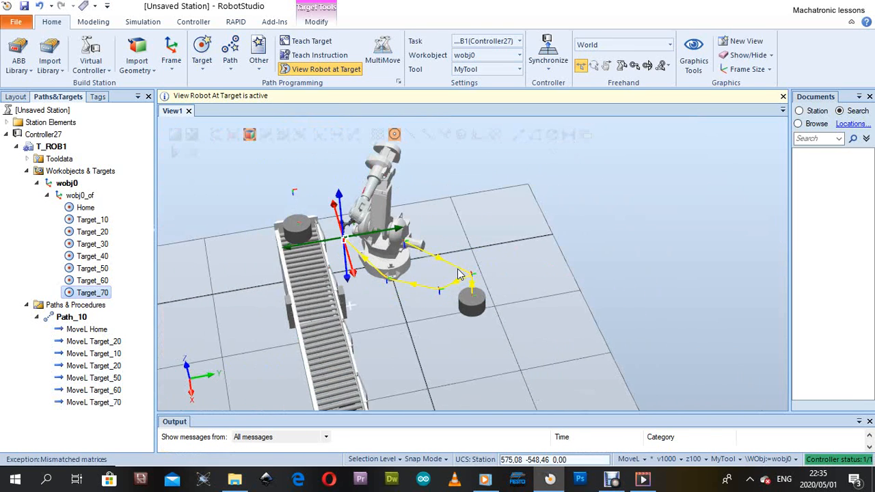
Step: Step the robot through Target_10 to Target_40 and append a MoveL to Target_40, above the conveyor cylinder
{"action": "scroll", "coordinate": [345, 238], "scroll_direction": "up", "scroll_amount": 3}
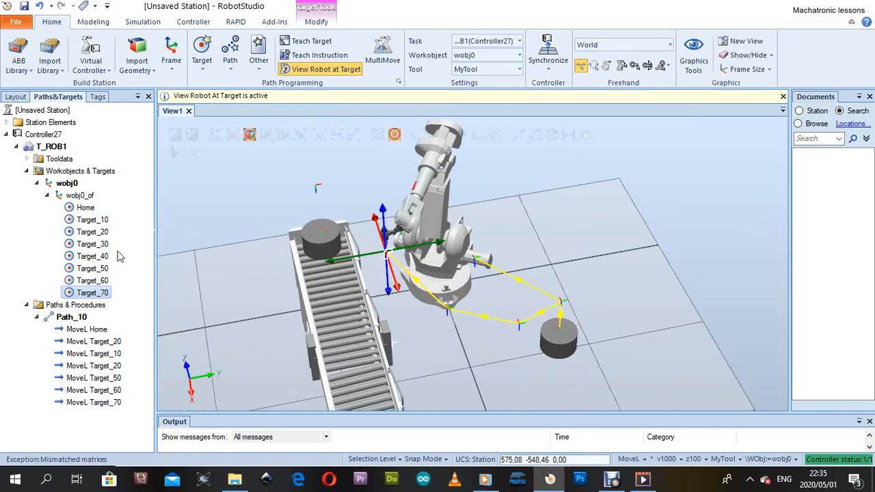
{"action": "left_click", "coordinate": [94, 220]}
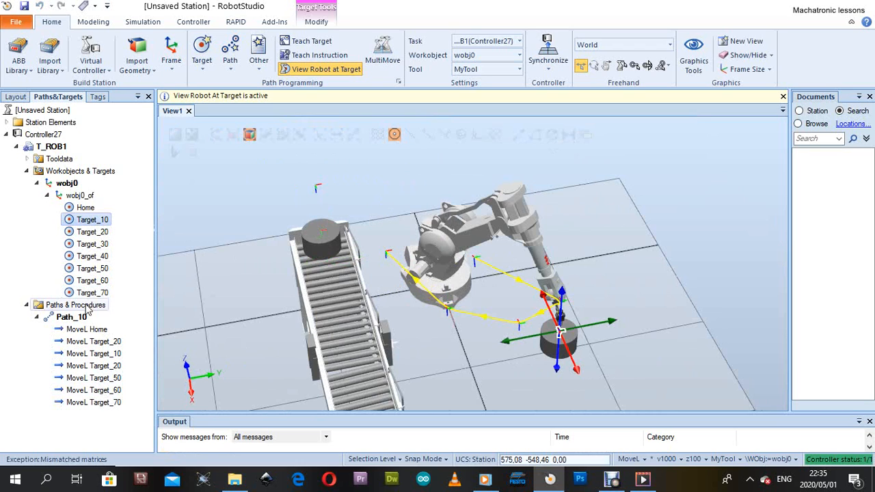
{"action": "left_click", "coordinate": [90, 232]}
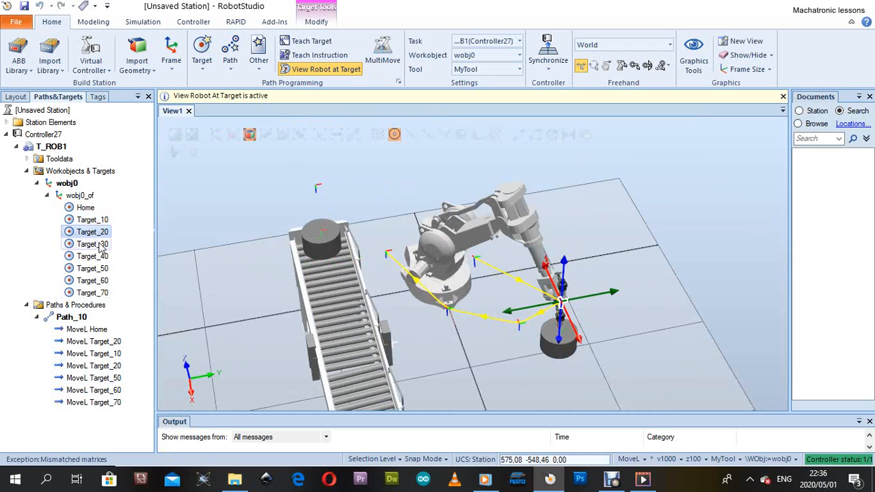
{"action": "left_click", "coordinate": [101, 246]}
{"action": "left_click", "coordinate": [99, 256]}
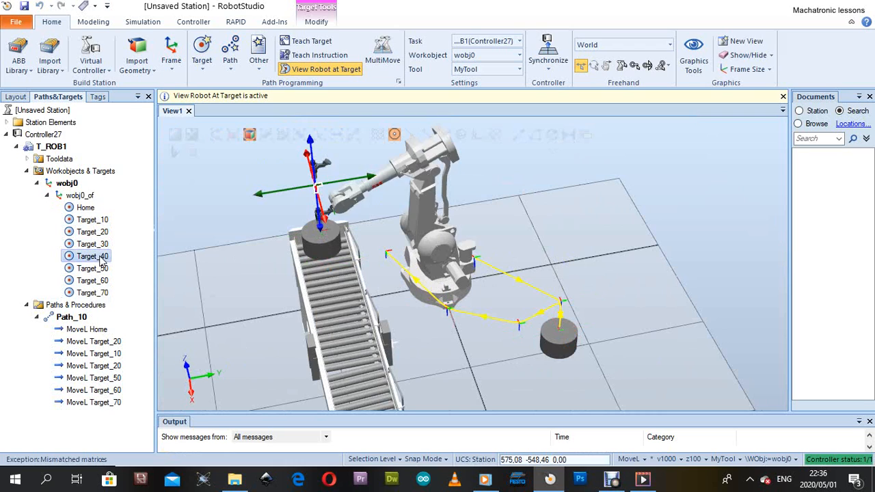
{"action": "left_click_drag", "start_coordinate": [109, 408], "coordinate": [109, 408]}
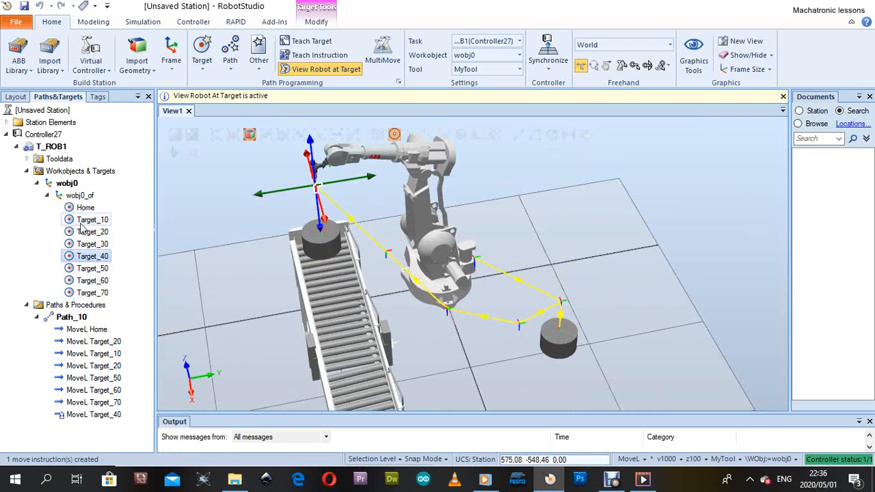
Step: Append a MoveL down to Target_30 on the conveyor cylinder and a return MoveL to Target_40 in Path_10
{"action": "left_click", "coordinate": [98, 245]}
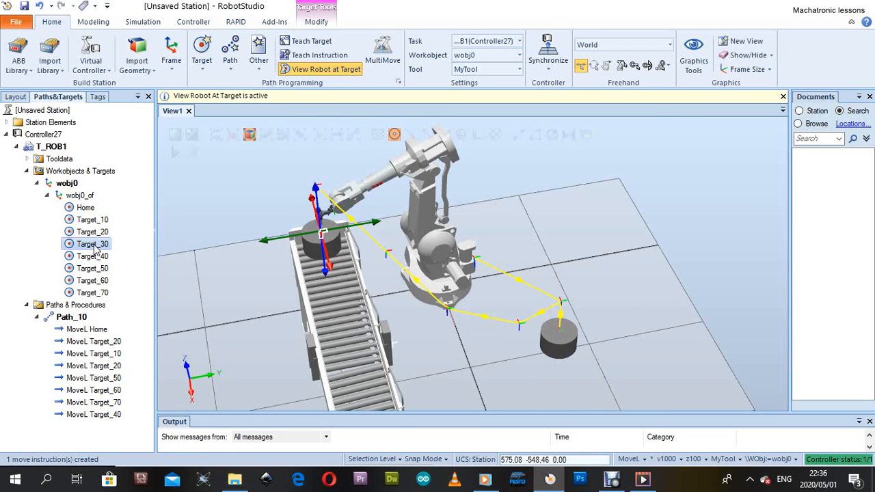
{"action": "left_click_drag", "start_coordinate": [95, 250], "coordinate": [103, 418]}
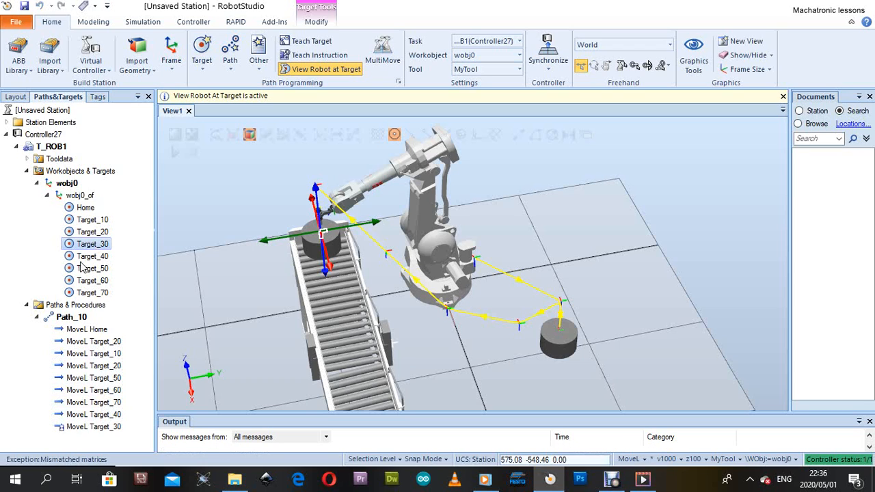
{"action": "left_click", "coordinate": [87, 233]}
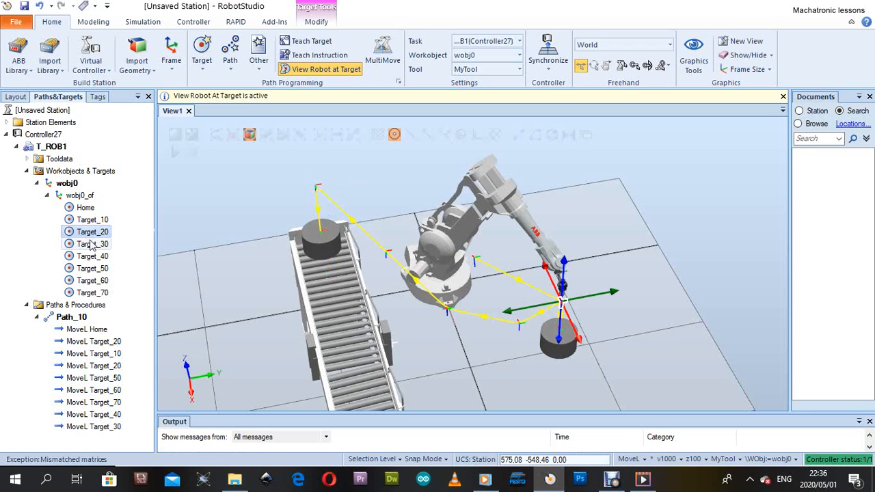
{"action": "left_click", "coordinate": [93, 245]}
{"action": "left_click", "coordinate": [95, 257]}
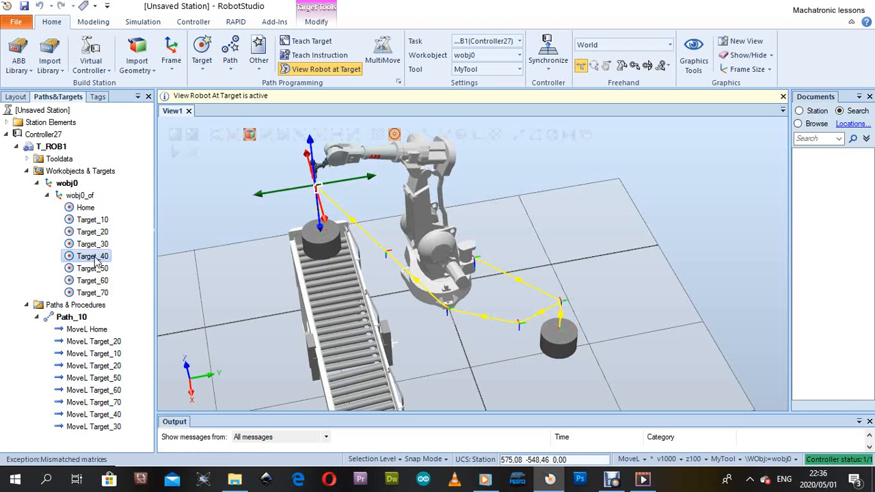
{"action": "left_click_drag", "start_coordinate": [99, 257], "coordinate": [110, 431]}
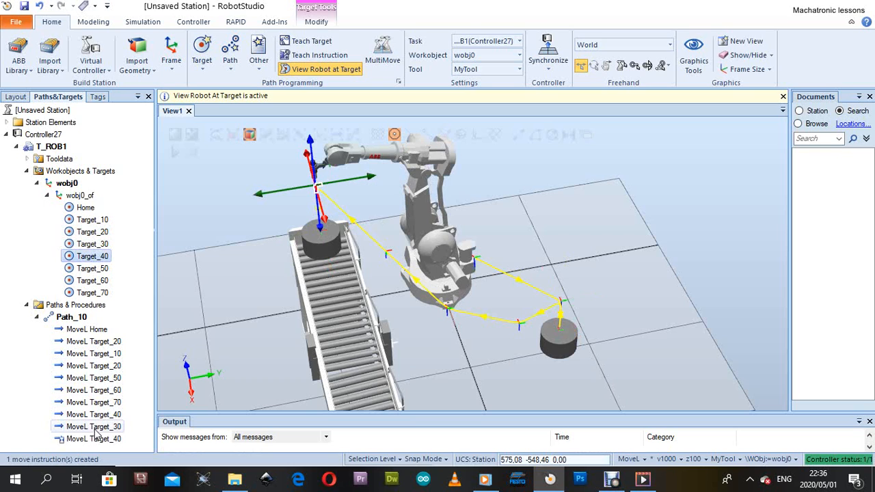
Step: Append a MoveL to Home after the final Target_40 move in Path_10
{"action": "left_click", "coordinate": [84, 208]}
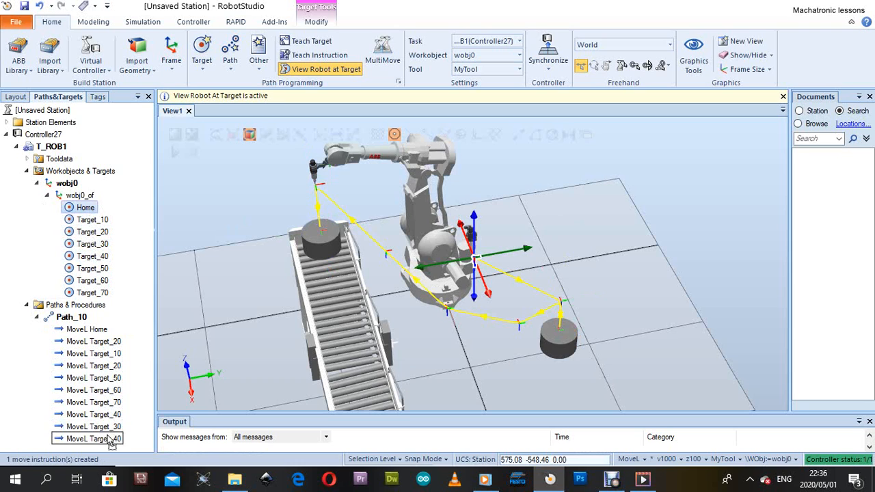
{"action": "left_click_drag", "start_coordinate": [109, 440], "coordinate": [109, 441]}
{"action": "scroll", "coordinate": [209, 303], "scroll_direction": "down", "scroll_amount": 2}
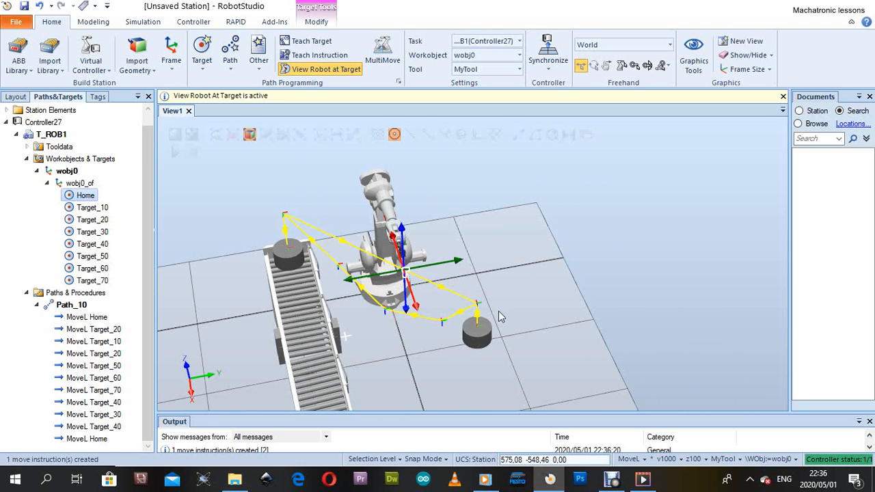
Step: Set Path_10 as the simulation entry point
{"action": "scroll", "coordinate": [445, 324], "scroll_direction": "up", "scroll_amount": 5}
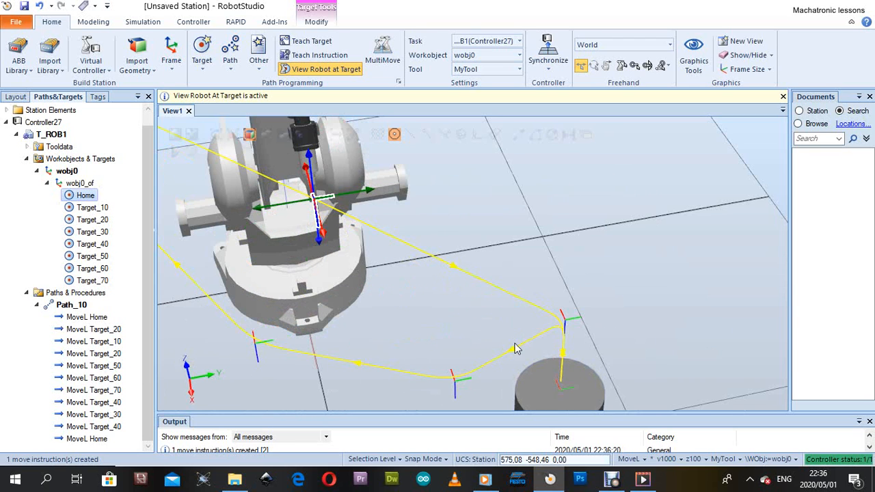
{"action": "scroll", "coordinate": [287, 350], "scroll_direction": "down", "scroll_amount": 3}
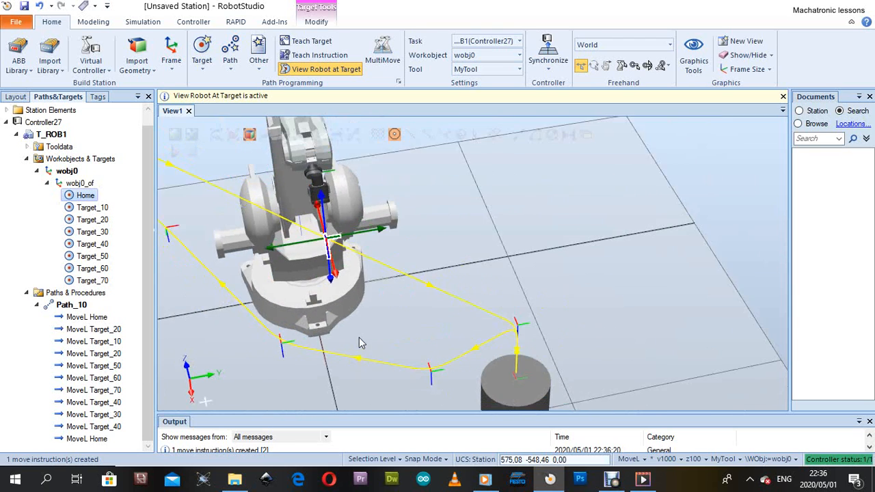
{"action": "scroll", "coordinate": [273, 301], "scroll_direction": "down", "scroll_amount": 3}
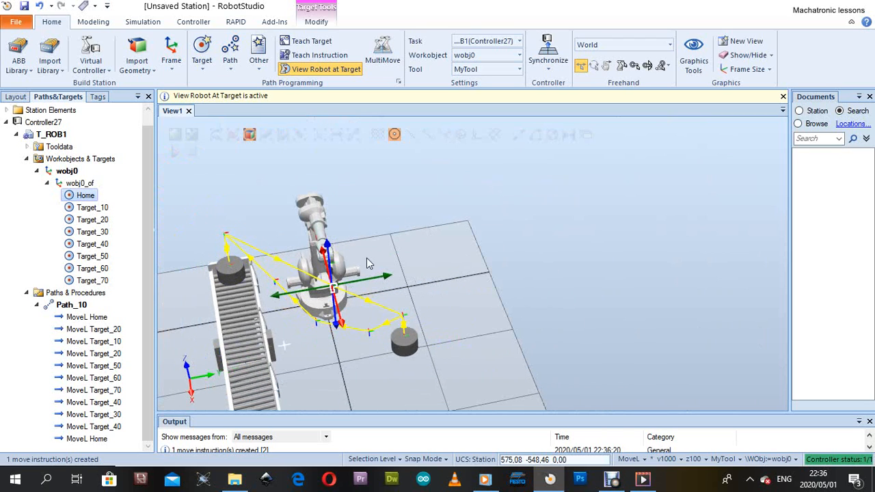
{"action": "left_click_drag", "start_coordinate": [366, 263], "coordinate": [289, 277], "text": "ctrl+shift"}
{"action": "scroll", "coordinate": [374, 197], "scroll_direction": "up", "scroll_amount": 3}
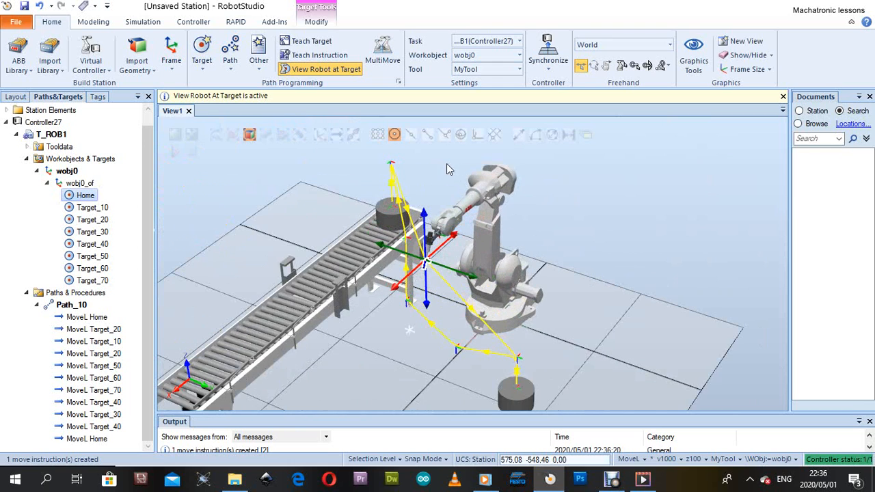
{"action": "left_click", "coordinate": [69, 307]}
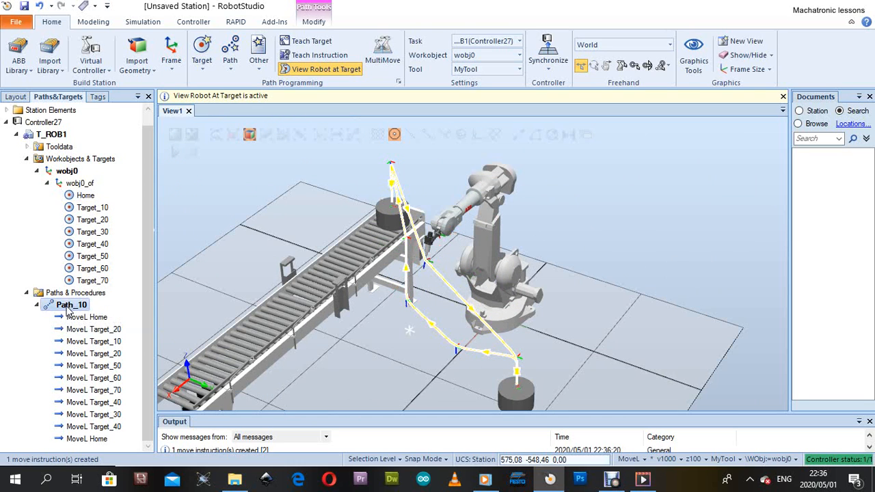
{"action": "right_click", "coordinate": [69, 307]}
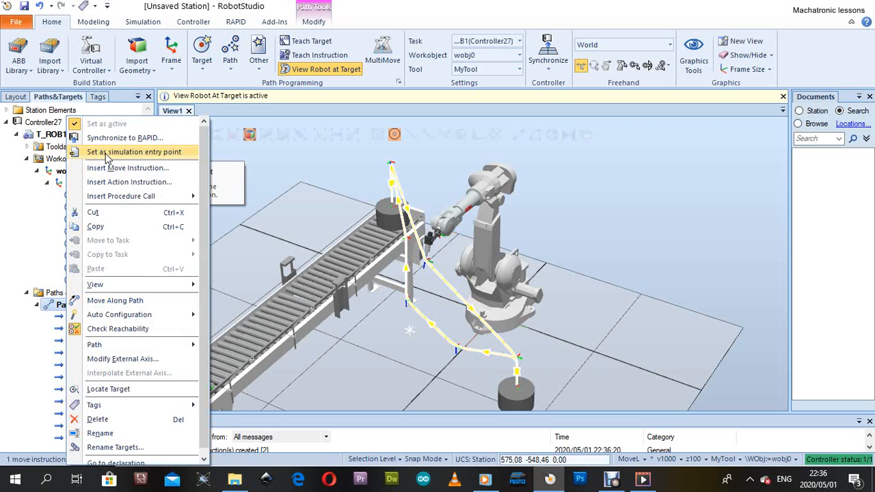
{"action": "left_click", "coordinate": [106, 155]}
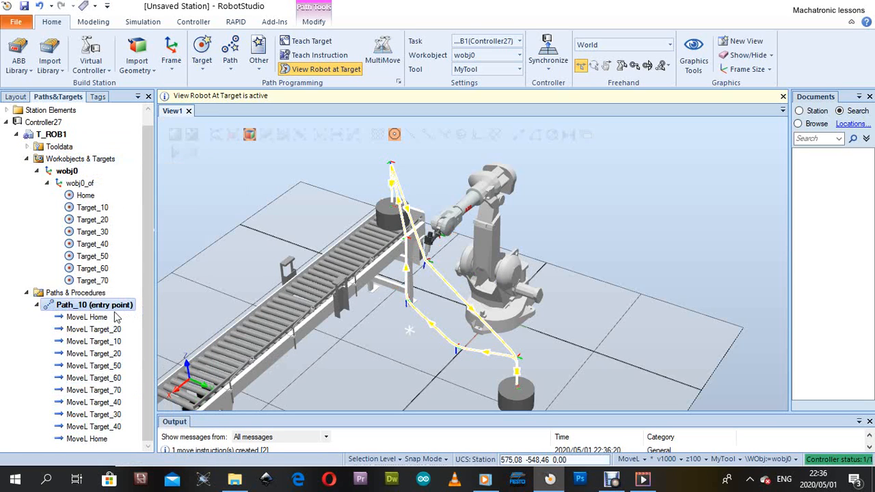
Step: Run Auto Configuration on Path_10 for all move instructions
{"action": "right_click", "coordinate": [107, 309]}
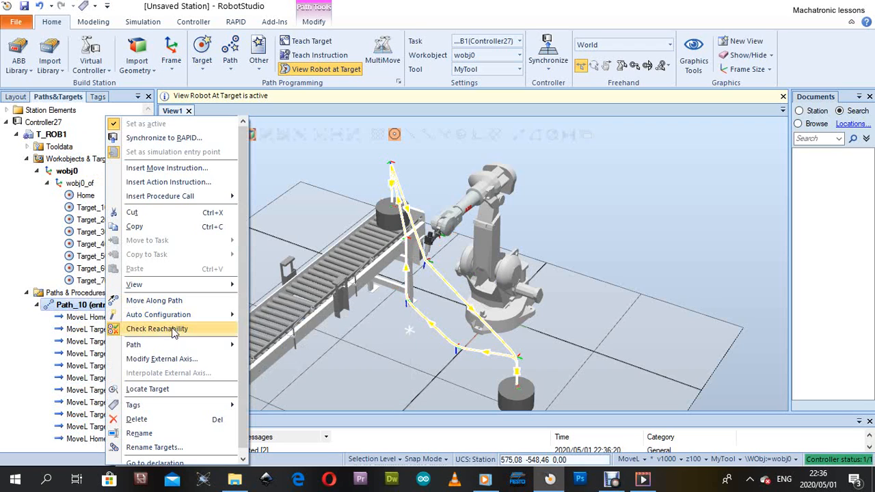
{"action": "mouse_move", "coordinate": [173, 317]}
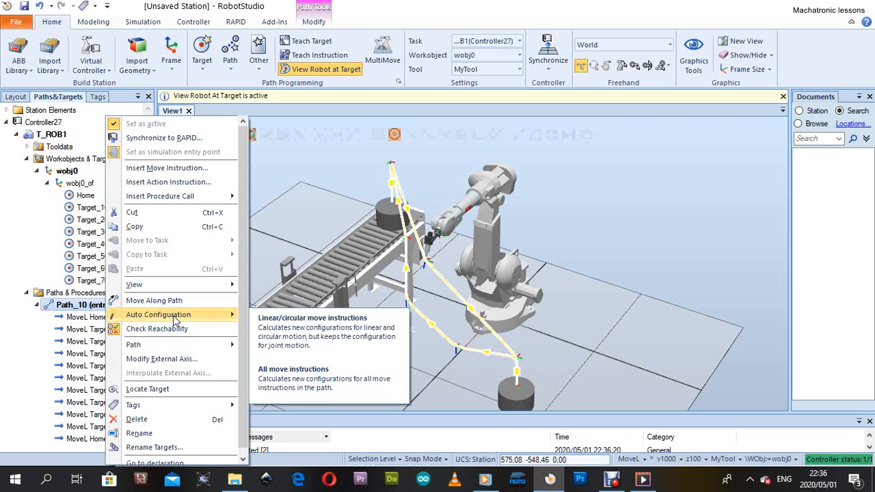
{"action": "left_click", "coordinate": [319, 371]}
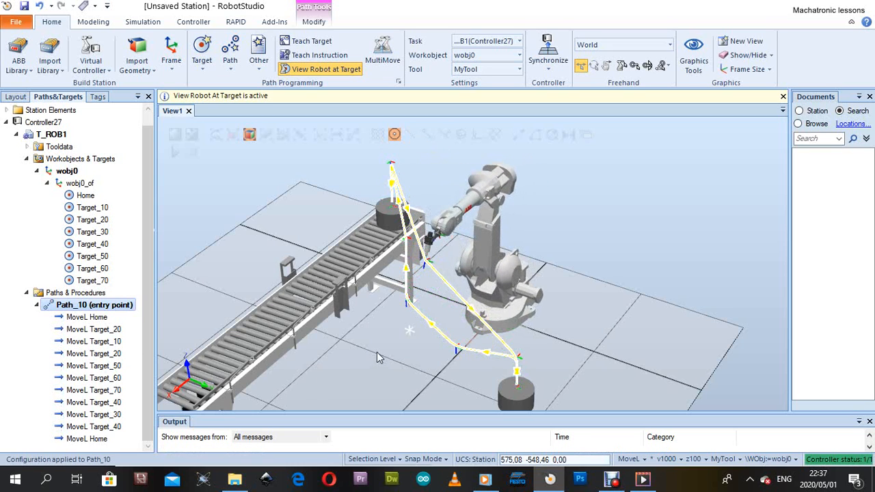
Step: Run Auto Configuration on Path_10 for the linear/circular move instructions
{"action": "left_click_drag", "start_coordinate": [377, 353], "coordinate": [356, 319], "text": "ctrl+shift"}
{"action": "scroll", "coordinate": [396, 330], "scroll_direction": "down", "scroll_amount": 4}
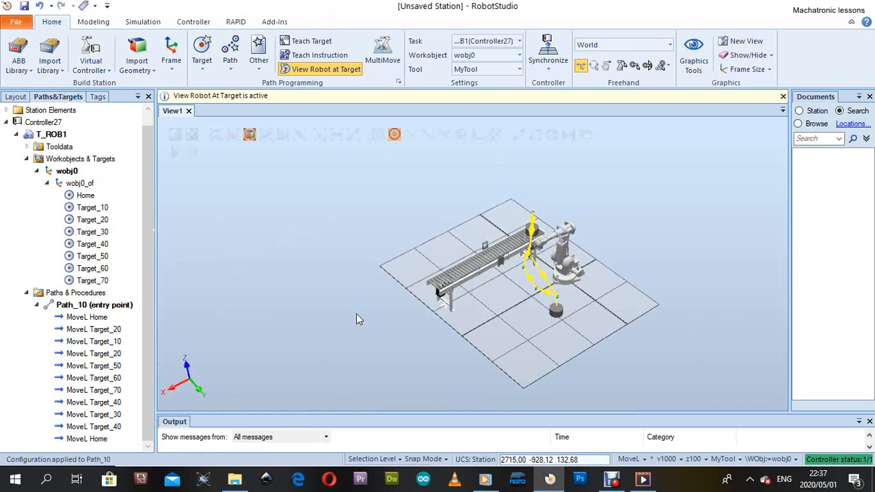
{"action": "scroll", "coordinate": [297, 289], "scroll_direction": "down", "scroll_amount": 2}
{"action": "scroll", "coordinate": [432, 274], "scroll_direction": "up", "scroll_amount": 7}
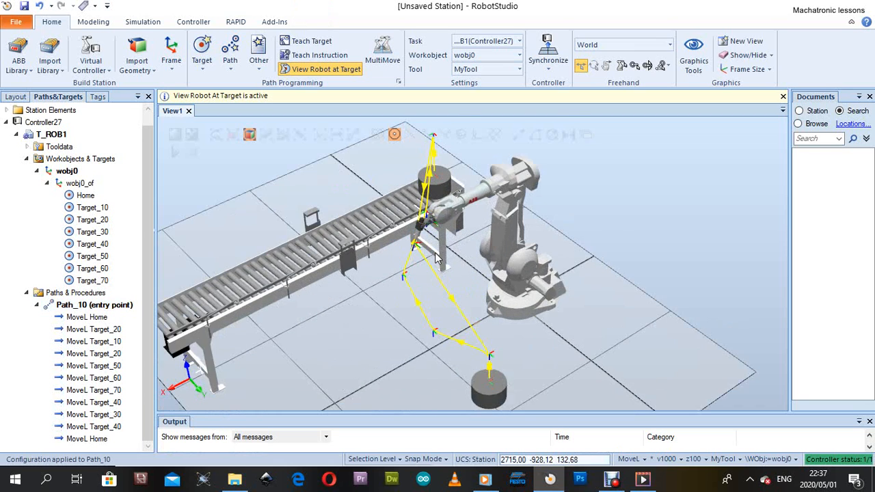
{"action": "scroll", "coordinate": [438, 257], "scroll_direction": "up", "scroll_amount": 2}
{"action": "left_click_drag", "start_coordinate": [437, 257], "coordinate": [464, 234], "text": "ctrl+shift"}
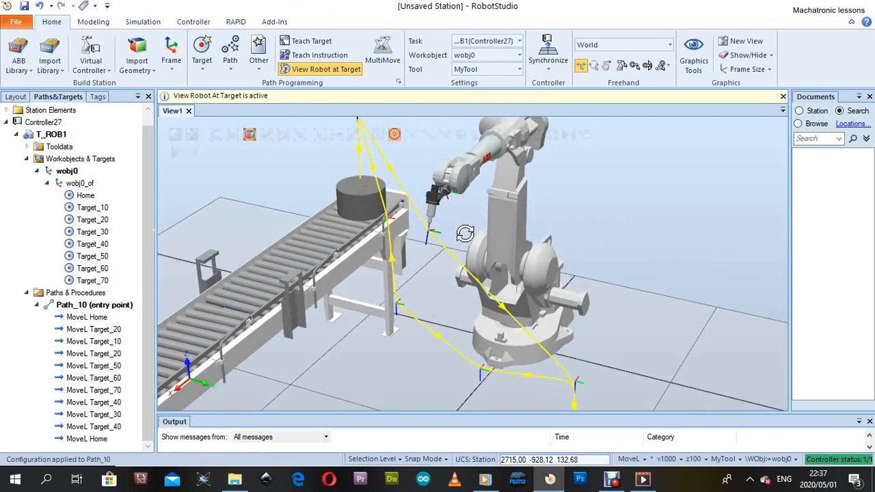
{"action": "scroll", "coordinate": [464, 234], "scroll_direction": "down", "scroll_amount": 4}
{"action": "scroll", "coordinate": [470, 233], "scroll_direction": "down", "scroll_amount": 3}
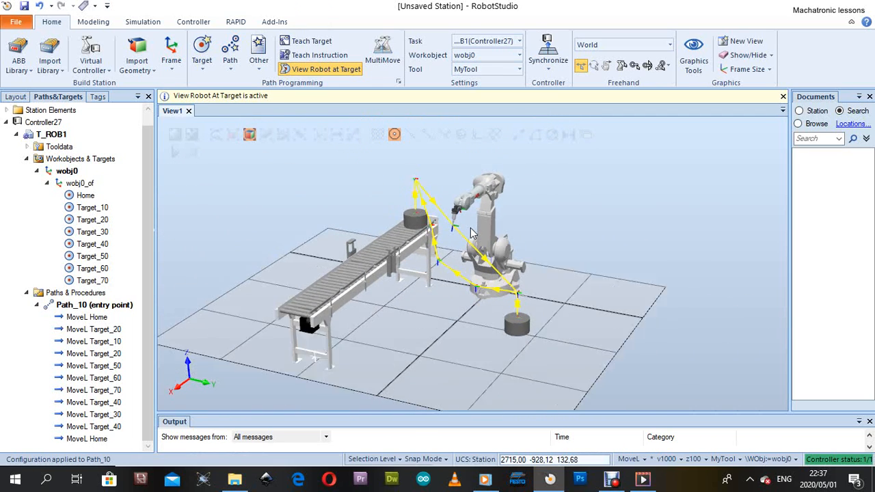
{"action": "right_click", "coordinate": [103, 305]}
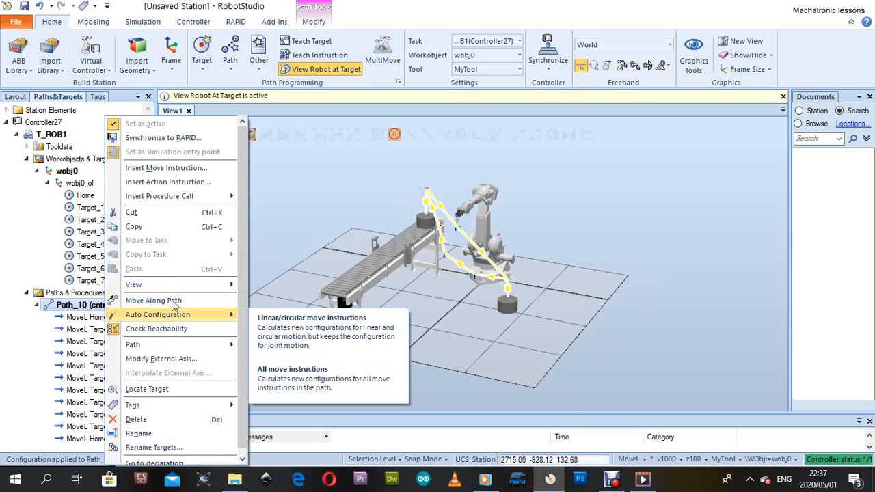
{"action": "mouse_move", "coordinate": [207, 321]}
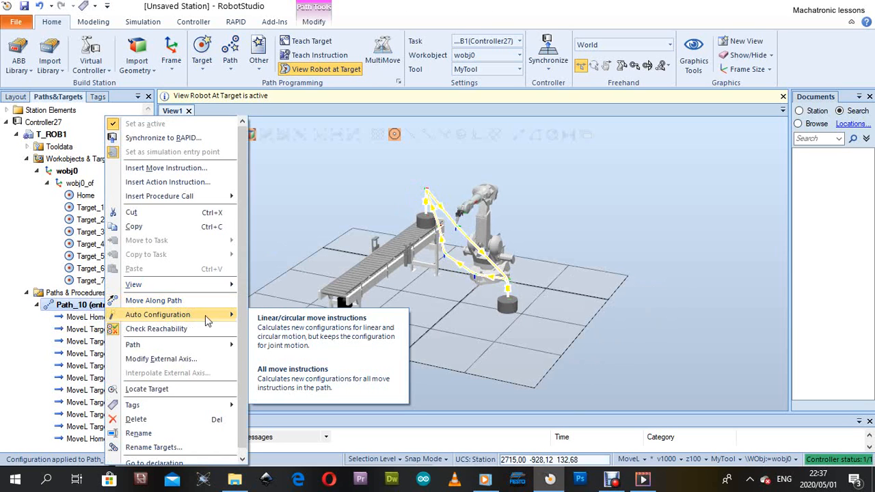
{"action": "left_click", "coordinate": [311, 335]}
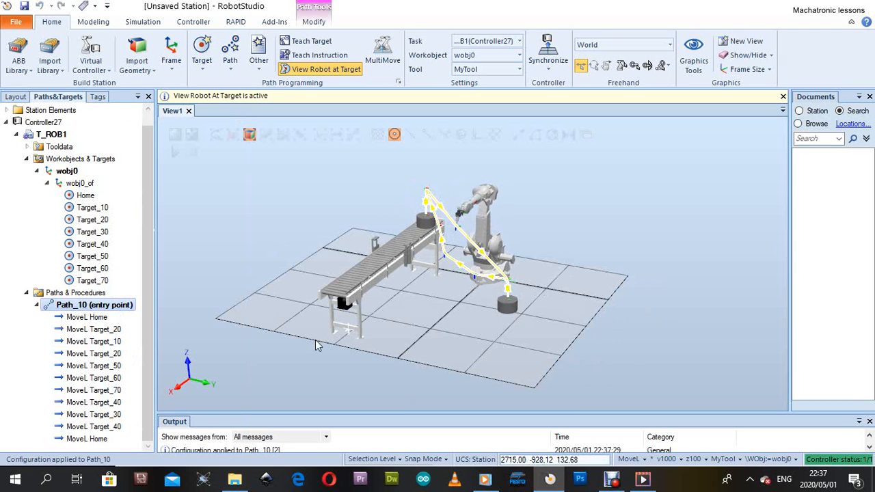
Step: Step the robot through Path_10's moves to Target_20, Target_10, Target_20 and Target_50 to check its poses
{"action": "scroll", "coordinate": [416, 350], "scroll_direction": "down", "scroll_amount": 2}
{"action": "left_click_drag", "start_coordinate": [419, 330], "coordinate": [357, 320], "text": "ctrl+shift"}
{"action": "scroll", "coordinate": [404, 263], "scroll_direction": "up", "scroll_amount": 3}
{"action": "scroll", "coordinate": [405, 266], "scroll_direction": "up", "scroll_amount": 1}
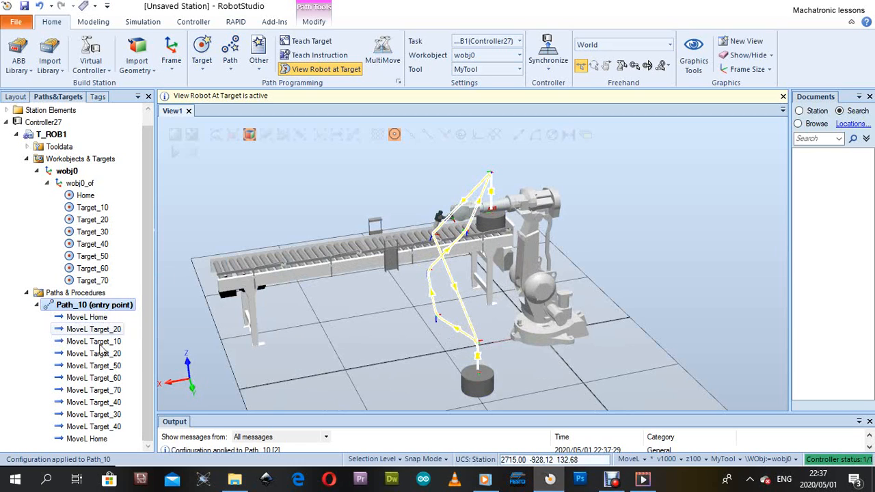
{"action": "left_click", "coordinate": [80, 331]}
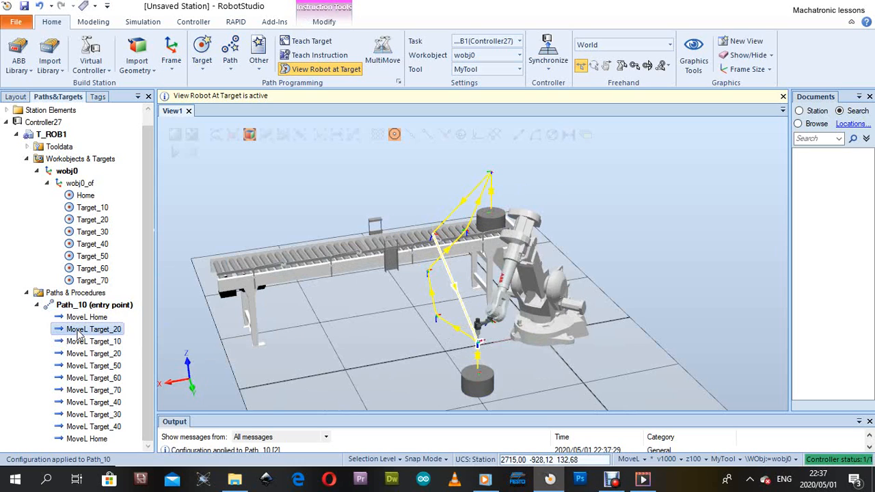
{"action": "left_click", "coordinate": [82, 341]}
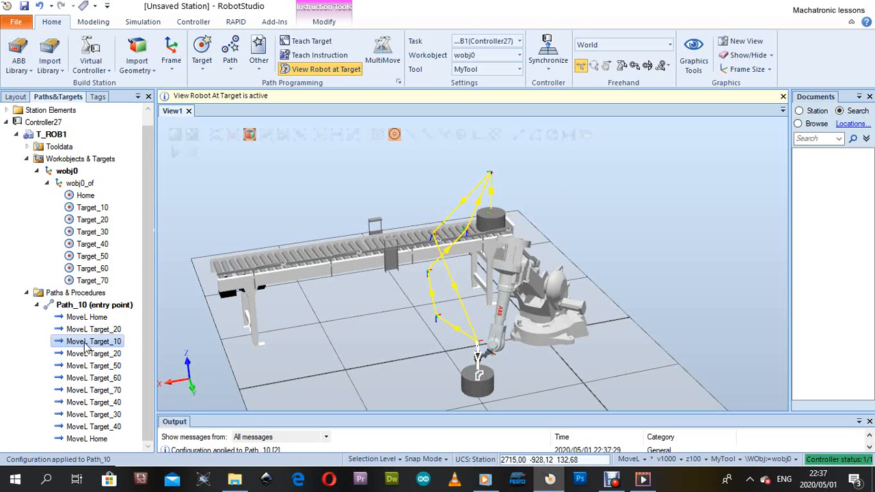
{"action": "left_click", "coordinate": [88, 353]}
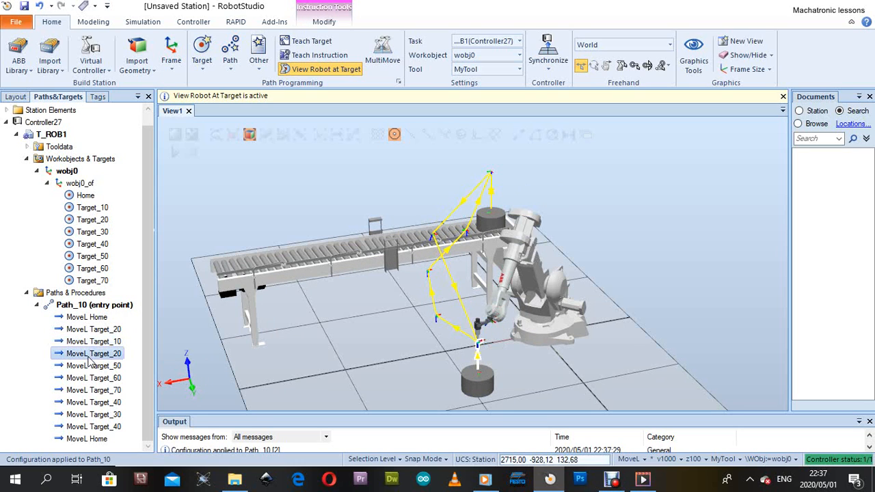
{"action": "left_click", "coordinate": [89, 366]}
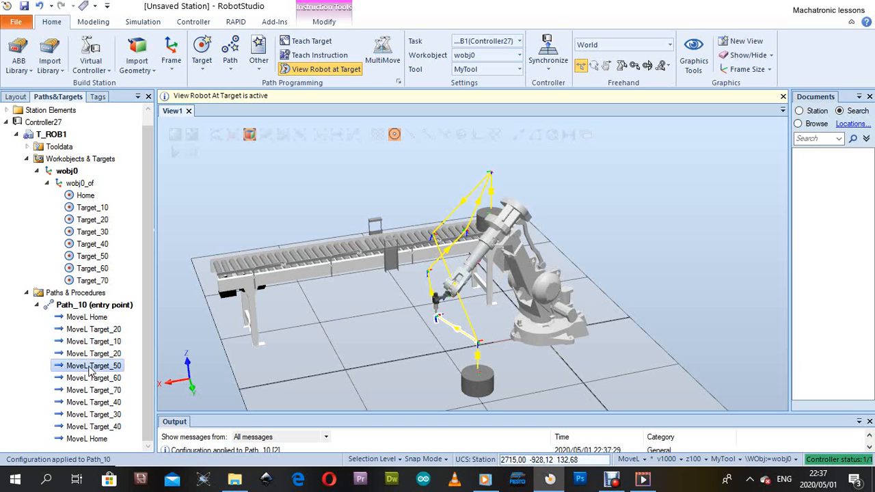
Step: Convert the second MoveL Target_20 and the MoveL Target_50 of Path_10 into one circular move
{"action": "left_click", "coordinate": [95, 355]}
{"action": "left_click", "coordinate": [97, 366]}
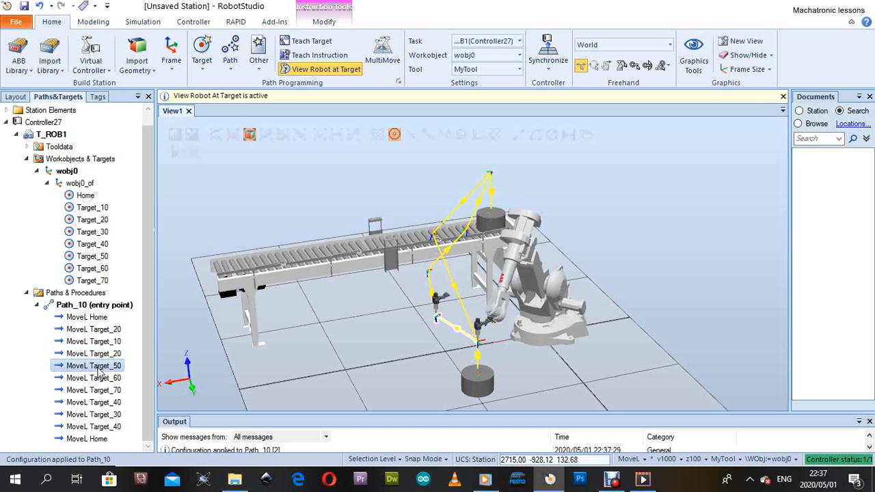
{"action": "left_click", "coordinate": [99, 354]}
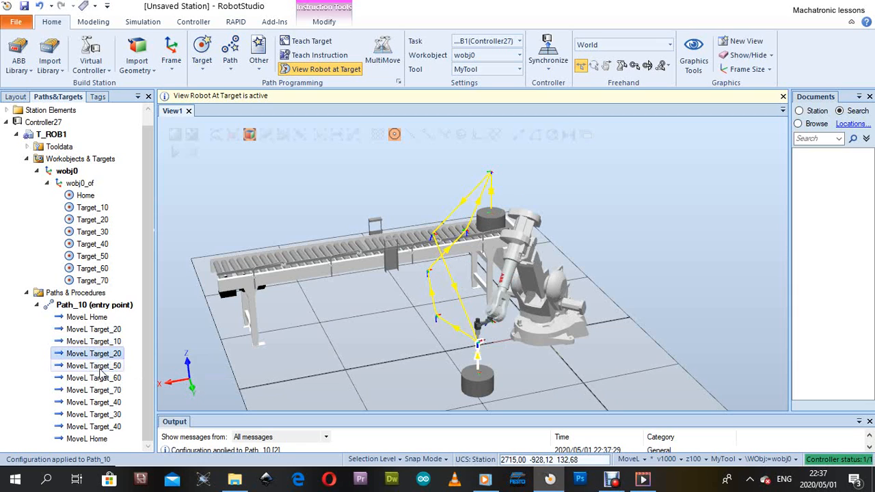
{"action": "left_click", "coordinate": [101, 371], "text": "ctrl"}
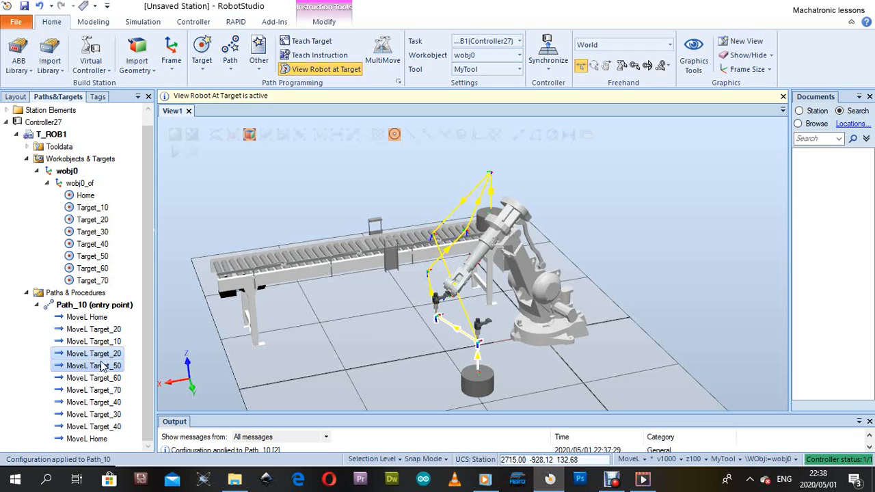
{"action": "right_click", "coordinate": [101, 367]}
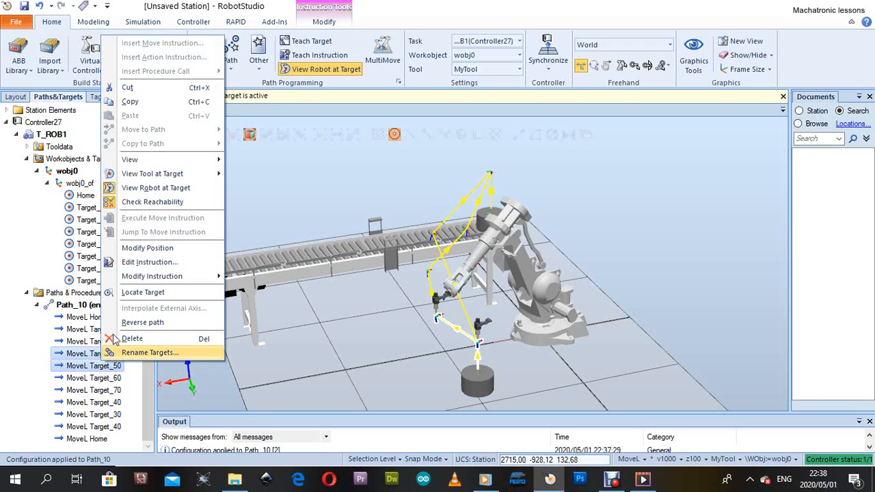
{"action": "mouse_move", "coordinate": [177, 282]}
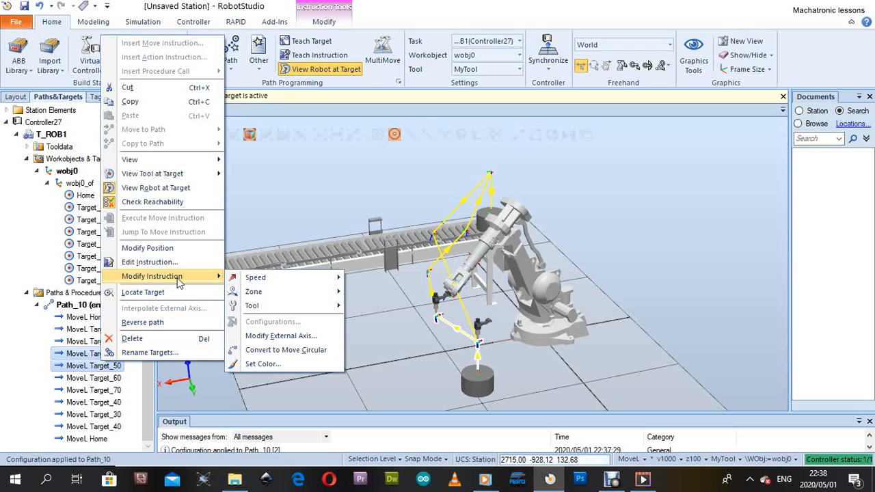
{"action": "left_click", "coordinate": [279, 350]}
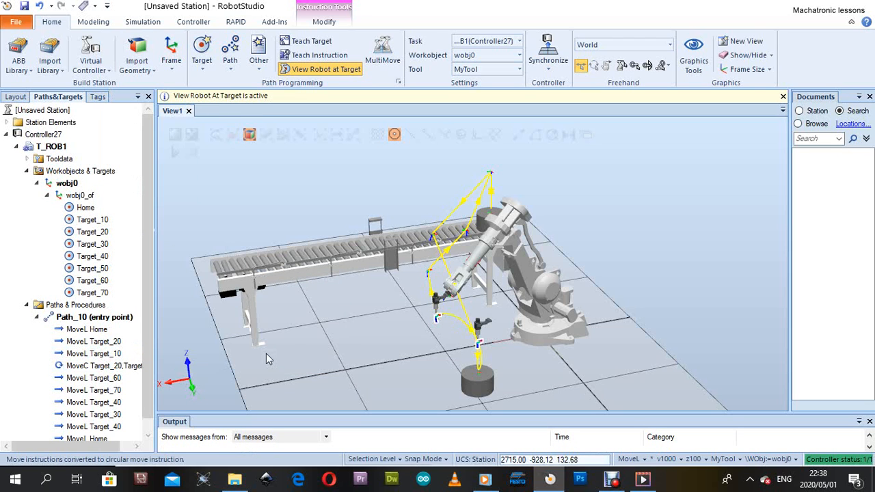
Step: Inspect the resulting arc near the floor cylinder and undo the Convert to Move Circular operation
{"action": "scroll", "coordinate": [470, 337], "scroll_direction": "down", "scroll_amount": 2}
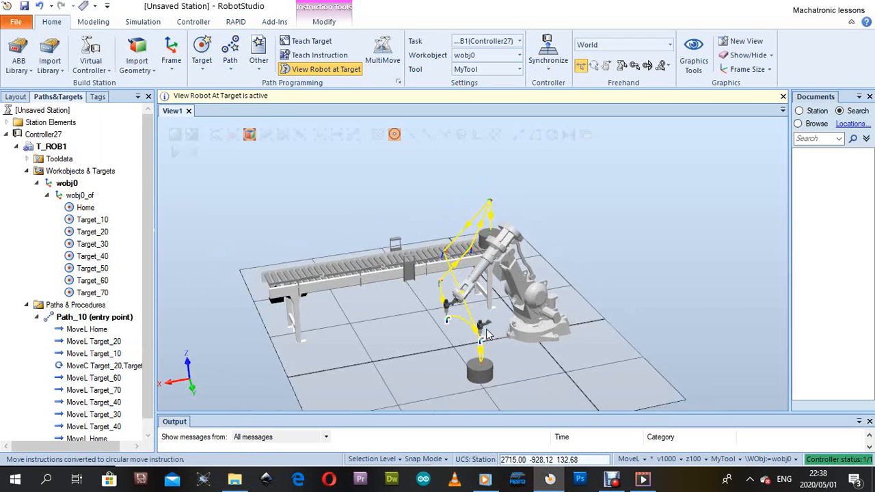
{"action": "scroll", "coordinate": [470, 336], "scroll_direction": "up", "scroll_amount": 5}
{"action": "mouse_move", "coordinate": [469, 337]}
{"action": "left_mouse_down", "text": "ctrl+shift"}
{"action": "mouse_move", "coordinate": [416, 328]}
{"action": "mouse_move", "coordinate": [465, 328]}
{"action": "mouse_move", "coordinate": [482, 338]}
{"action": "left_mouse_up", "text": "ctrl+shift"}
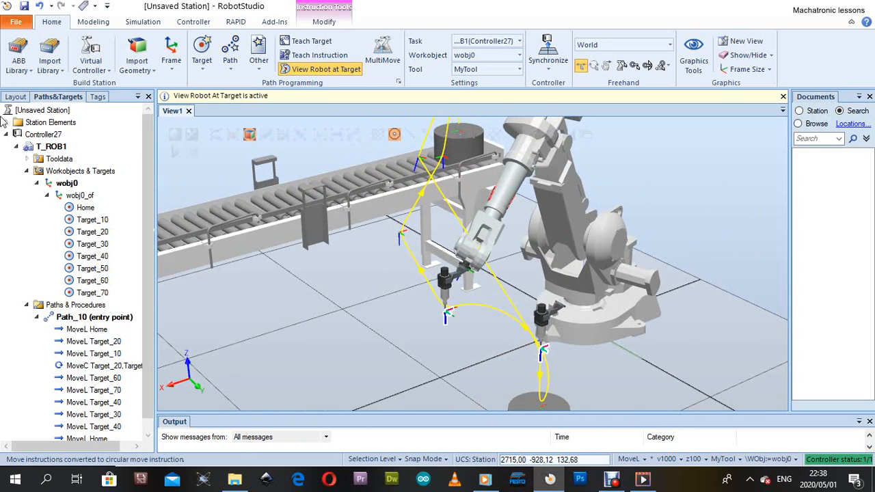
{"action": "left_click", "coordinate": [39, 7]}
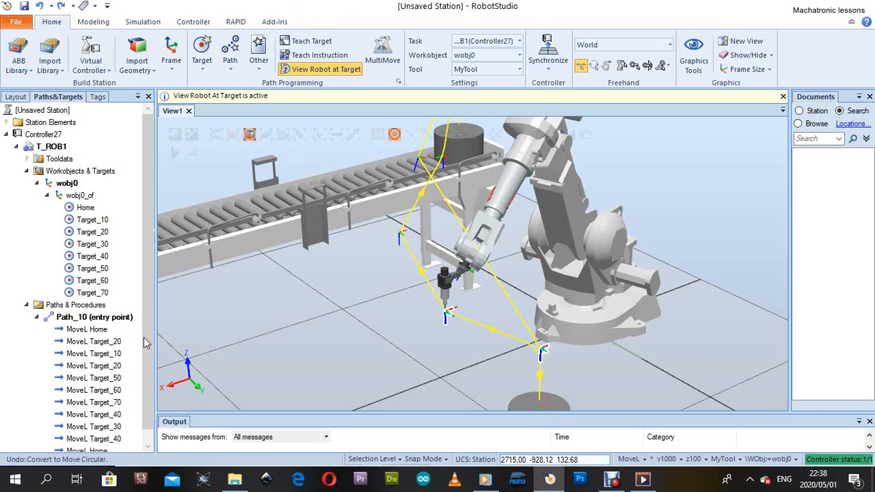
Step: Convert the MoveL Target_50 and MoveL Target_60 instructions of Path_10 into one circular move
{"action": "left_click", "coordinate": [102, 377]}
{"action": "left_click", "coordinate": [106, 390]}
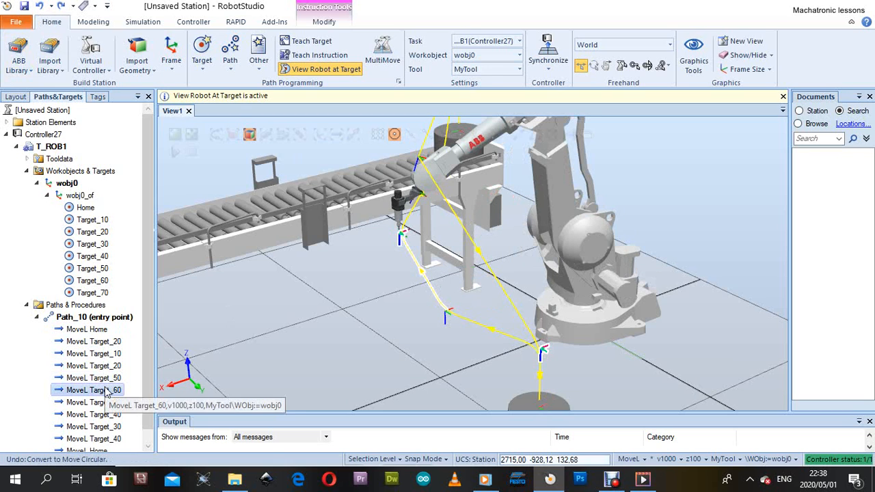
{"action": "left_click", "coordinate": [113, 379]}
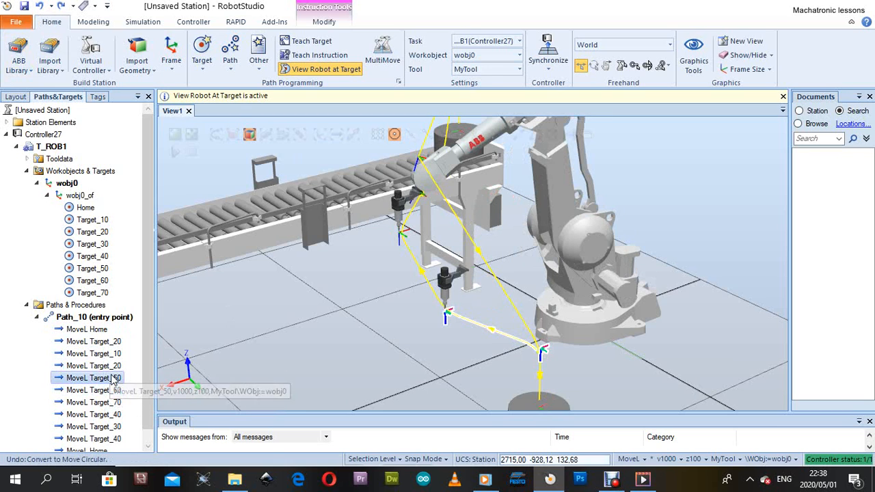
{"action": "left_click", "coordinate": [106, 390], "text": "shift"}
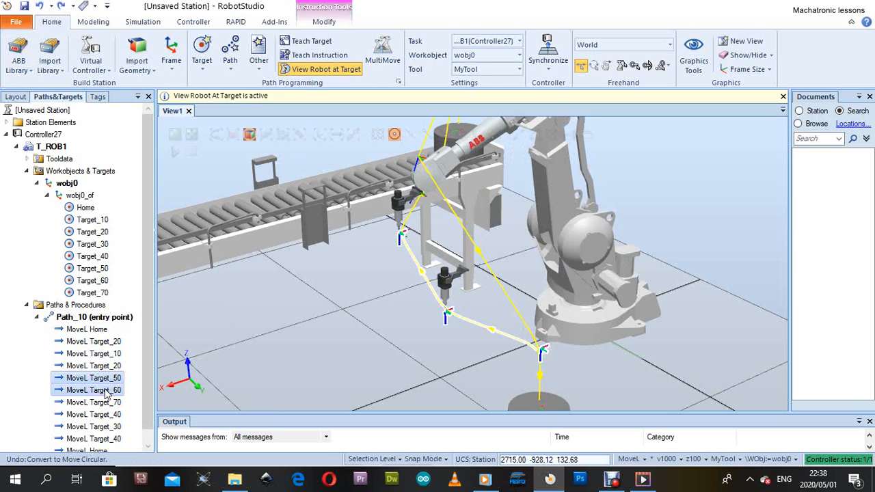
{"action": "right_click", "coordinate": [105, 390]}
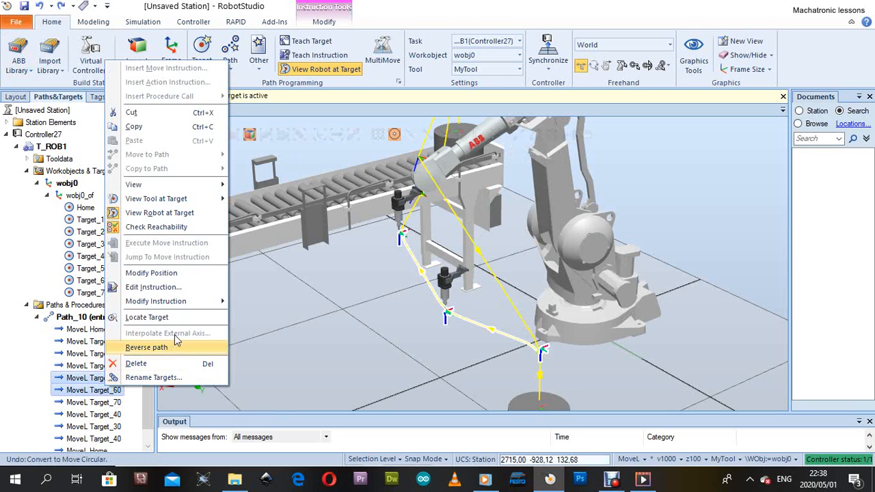
{"action": "mouse_move", "coordinate": [186, 306]}
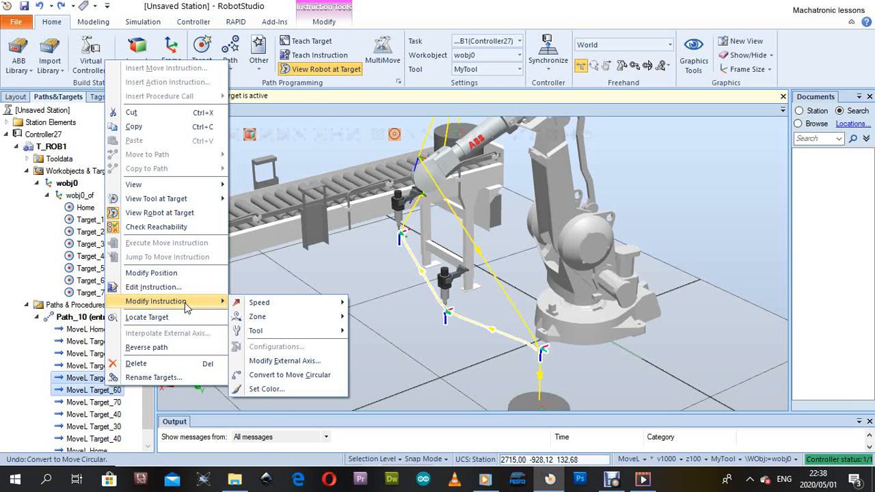
{"action": "left_click", "coordinate": [284, 376]}
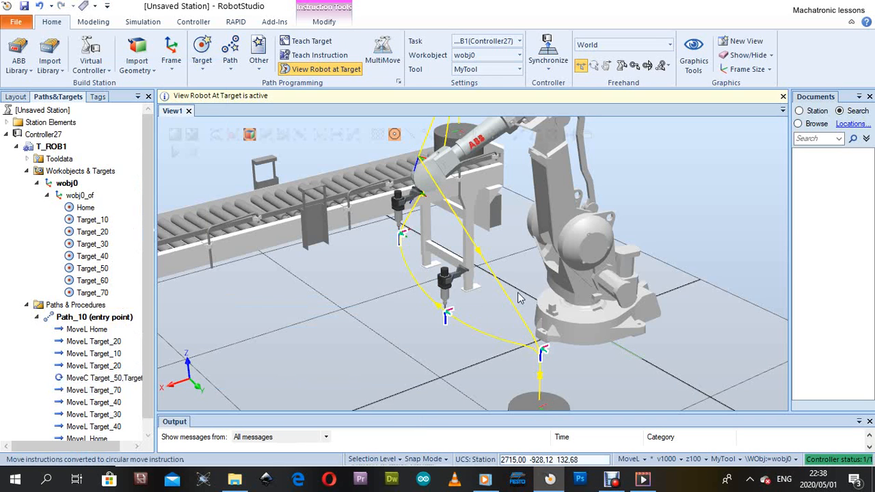
{"action": "scroll", "coordinate": [425, 303], "scroll_direction": "down", "scroll_amount": 4}
{"action": "left_click_drag", "start_coordinate": [425, 305], "coordinate": [526, 327], "text": "ctrl+shift"}
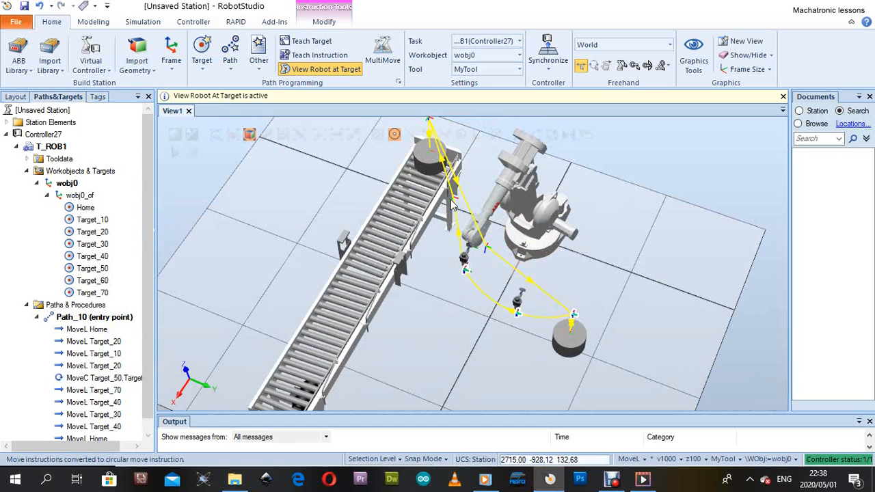
Step: Try to convert MoveL Target_70 together with the MoveC Target_50,Target_60 instruction into a circular move
{"action": "left_click", "coordinate": [89, 390]}
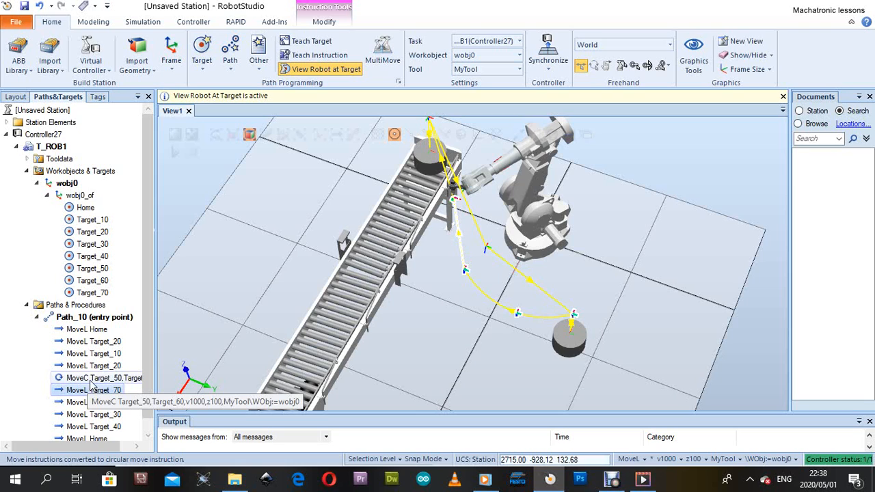
{"action": "left_click", "coordinate": [91, 383], "text": "shift"}
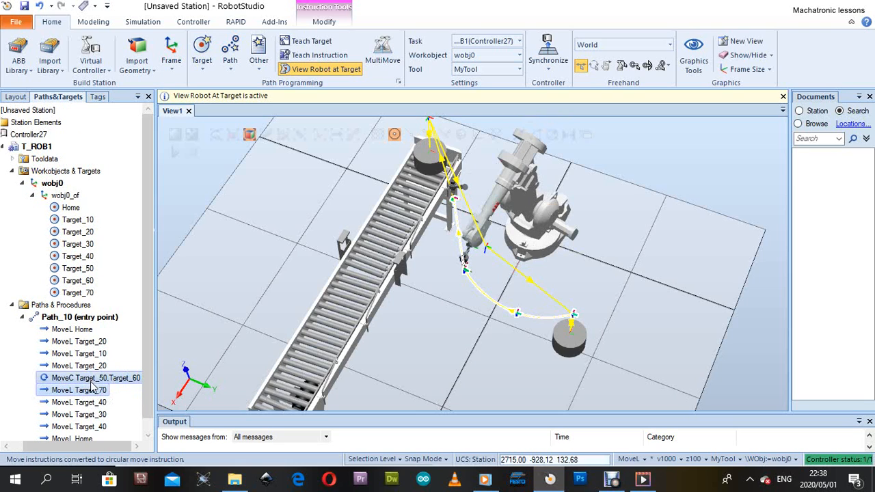
{"action": "right_click", "coordinate": [86, 396]}
{"action": "mouse_move", "coordinate": [125, 311]}
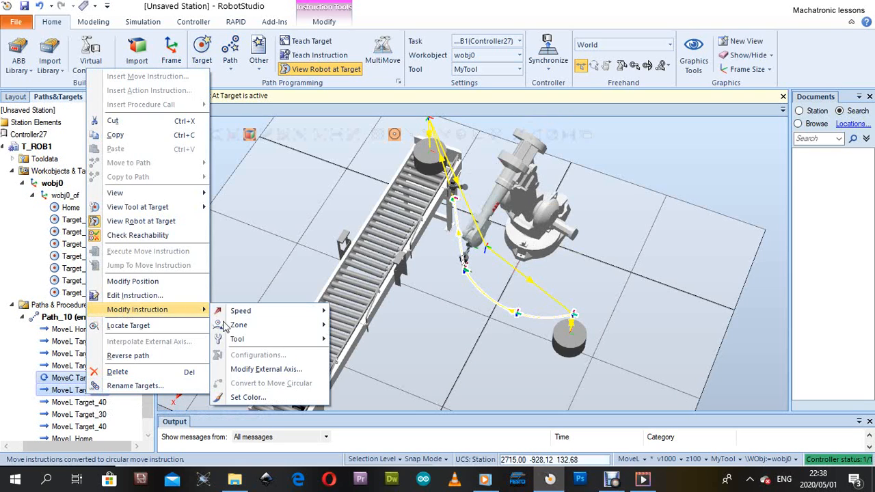
{"action": "left_click", "coordinate": [267, 280]}
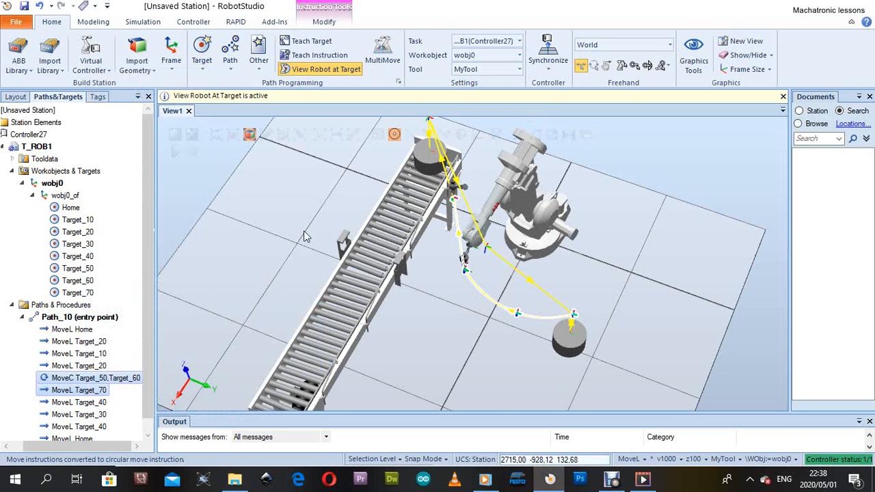
Step: Run Auto Configuration on Path_10 with its new circular move and watch the robot travel along the path
{"action": "scroll", "coordinate": [431, 226], "scroll_direction": "down", "scroll_amount": 2}
{"action": "left_click_drag", "start_coordinate": [436, 269], "coordinate": [504, 272], "text": "ctrl+shift"}
{"action": "scroll", "coordinate": [482, 304], "scroll_direction": "up", "scroll_amount": 3}
{"action": "left_click_drag", "start_coordinate": [482, 305], "coordinate": [558, 296], "text": "ctrl+shift"}
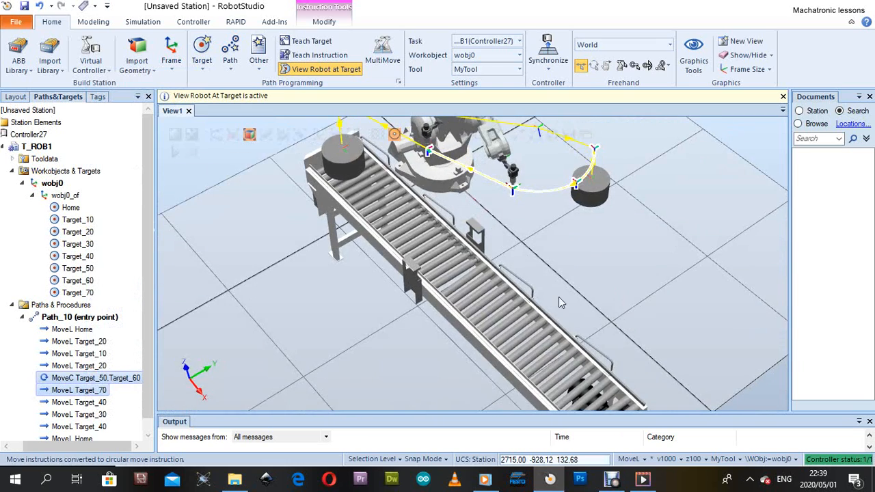
{"action": "scroll", "coordinate": [557, 301], "scroll_direction": "down", "scroll_amount": 3}
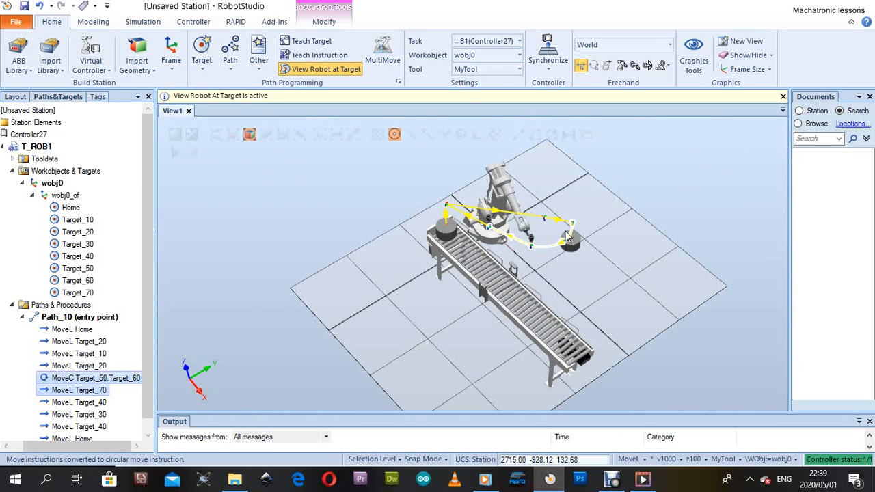
{"action": "right_click", "coordinate": [96, 318]}
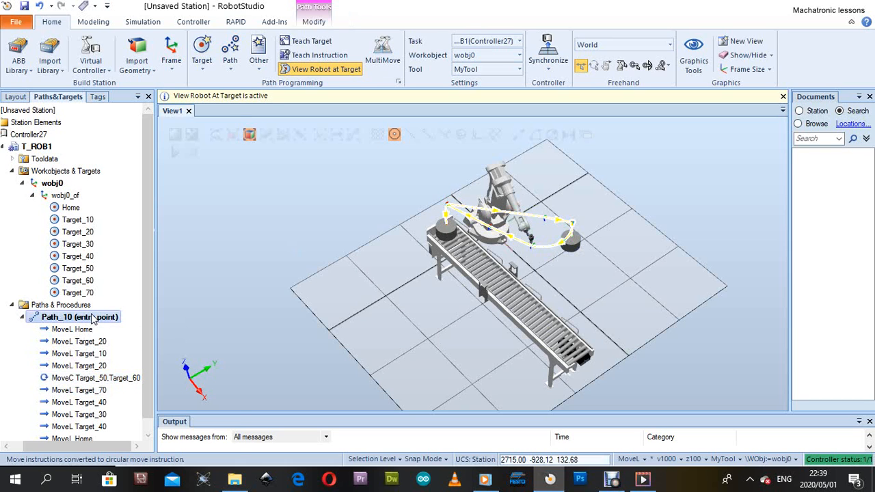
{"action": "mouse_move", "coordinate": [166, 321]}
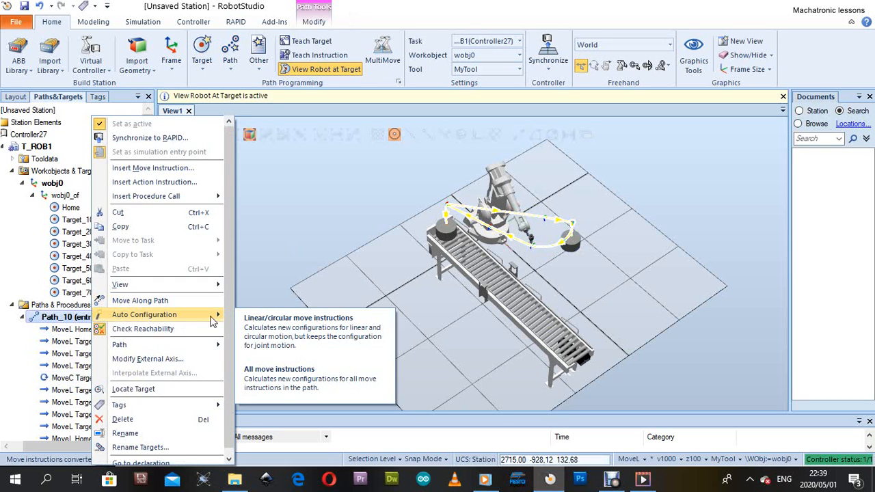
{"action": "left_click", "coordinate": [283, 371]}
{"action": "scroll", "coordinate": [273, 308], "scroll_direction": "up", "scroll_amount": 3}
{"action": "left_click_drag", "start_coordinate": [271, 262], "coordinate": [173, 215], "text": "ctrl+shift"}
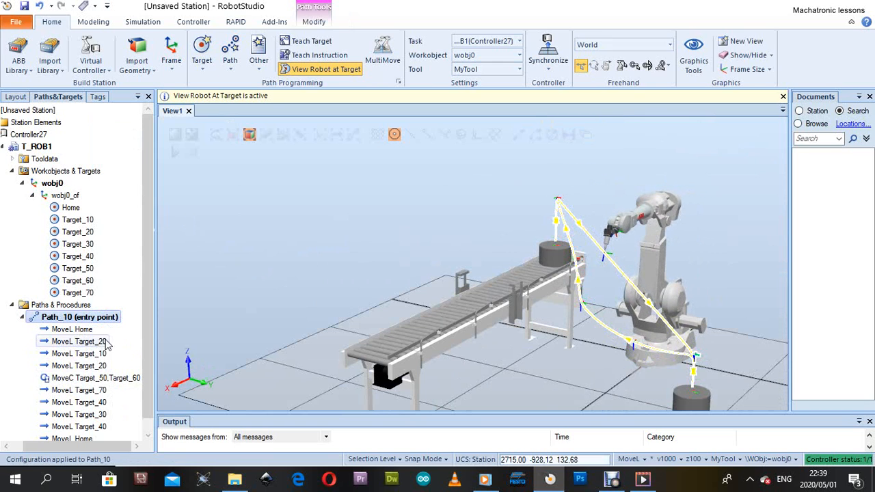
{"action": "scroll", "coordinate": [441, 298], "scroll_direction": "down", "scroll_amount": 3}
{"action": "left_click_drag", "start_coordinate": [441, 299], "coordinate": [529, 334], "text": "ctrl+shift"}
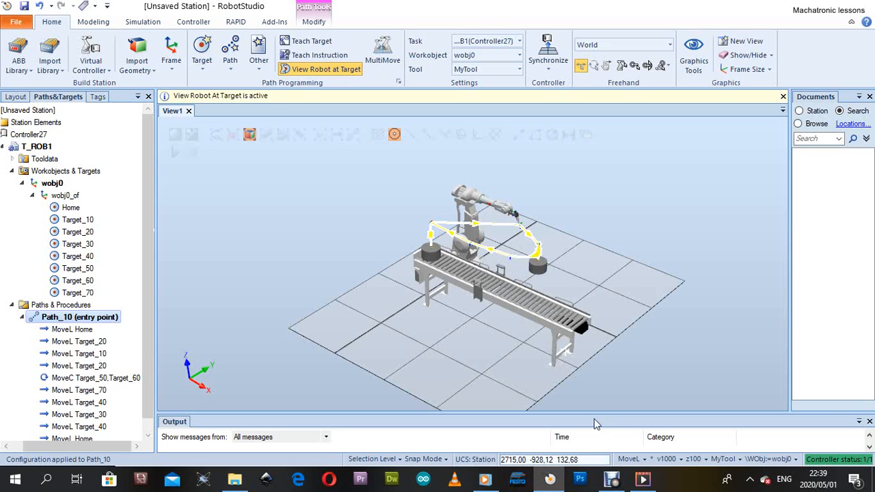
{"action": "mouse_move", "coordinate": [618, 480]}
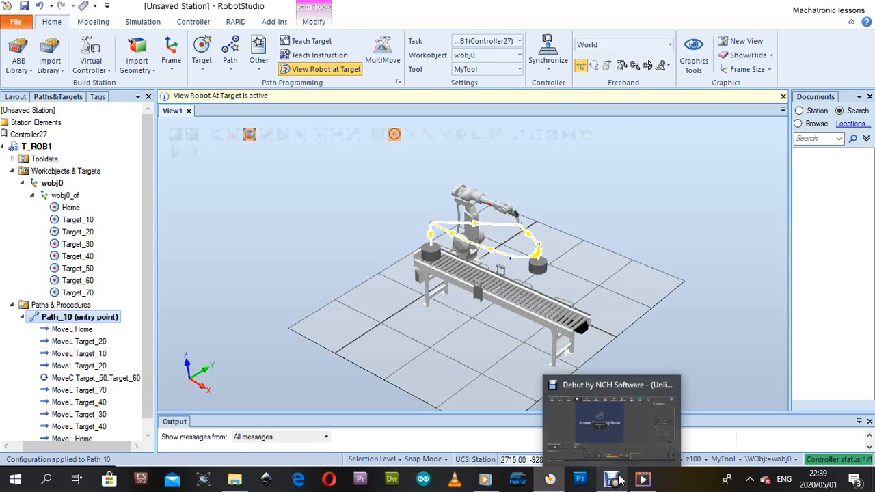
{"action": "left_click", "coordinate": [619, 481]}
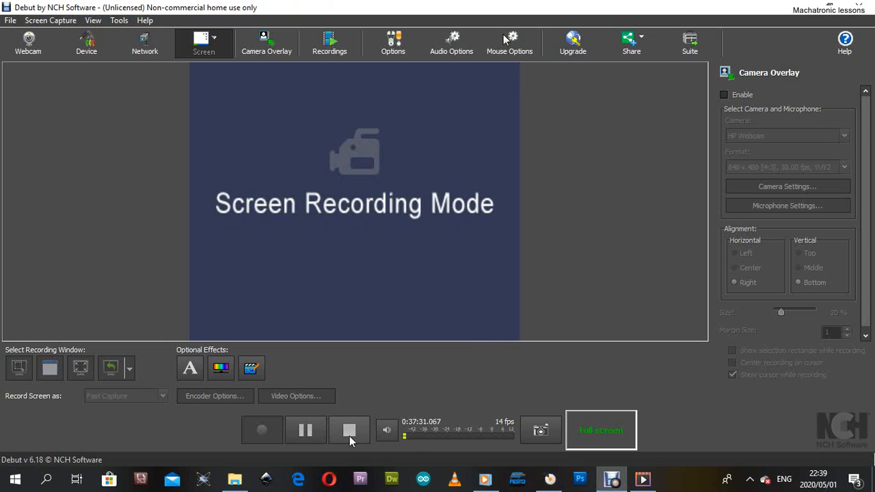